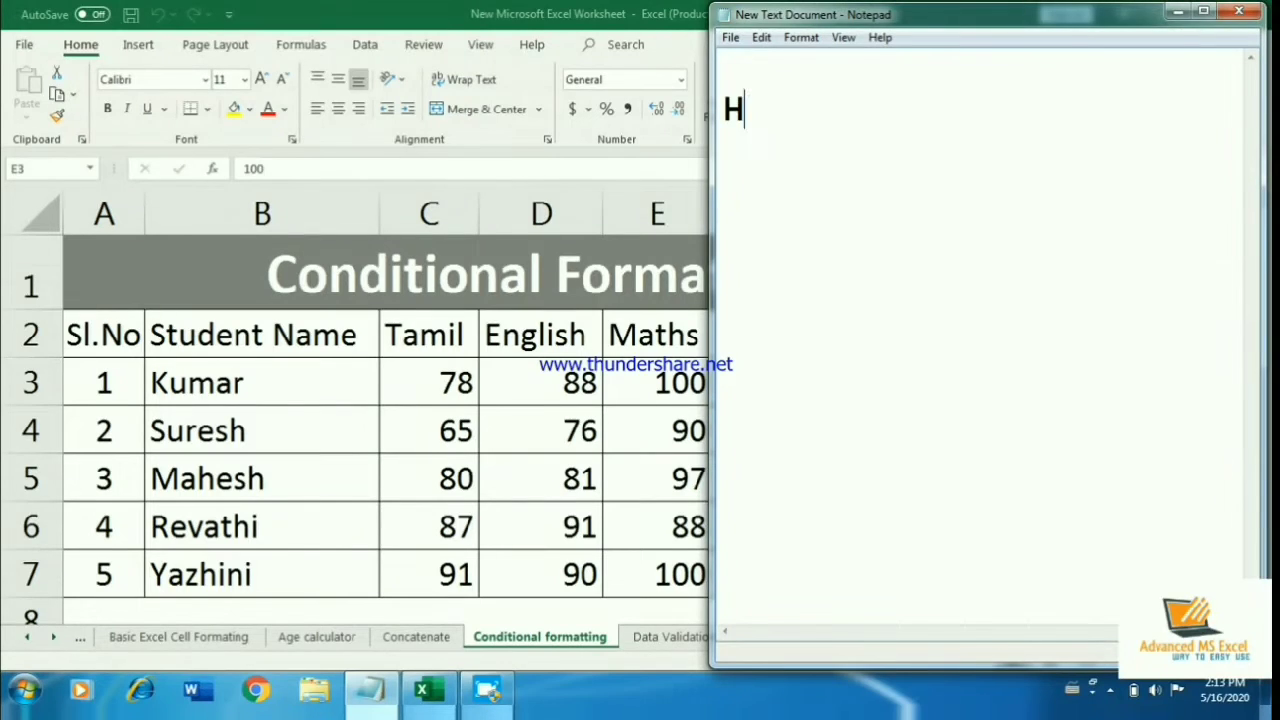
# - Write 'Hi friends' and 'Let's see Condtional formatting in excel' in Notepad, breaking 'in excel' onto its own line
pyautogui.write('i fri')
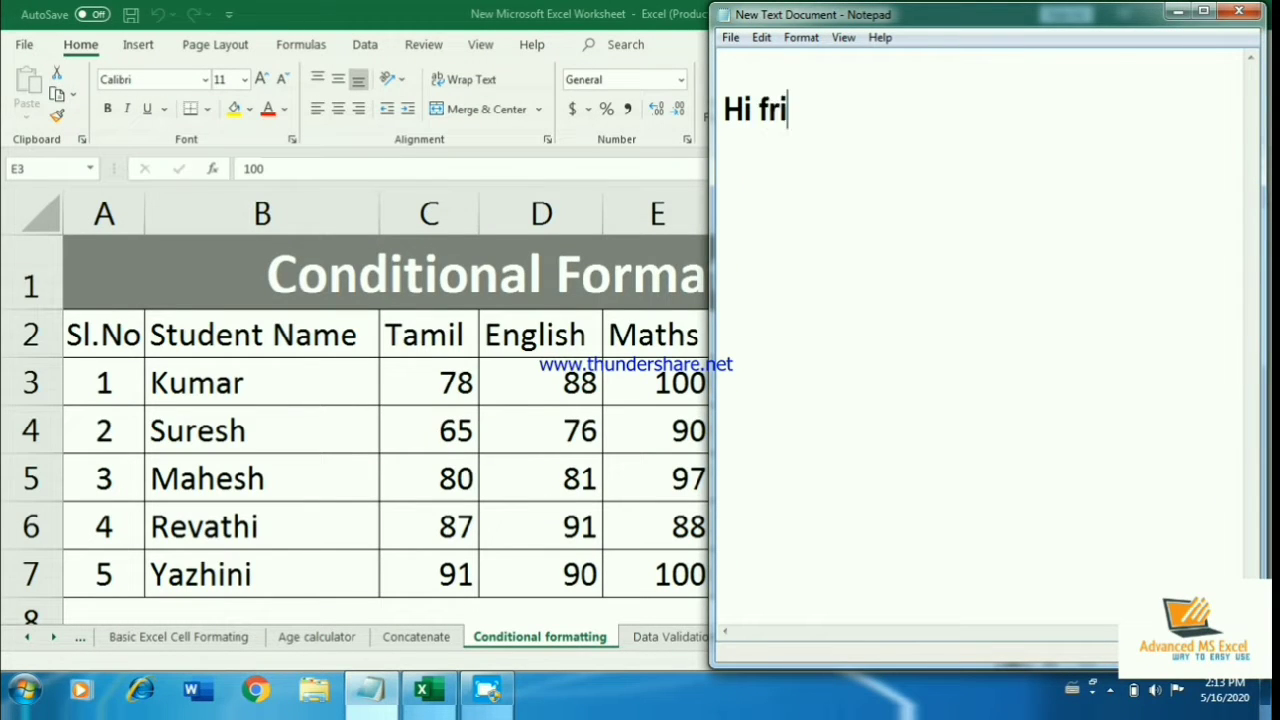
pyautogui.write('ends')
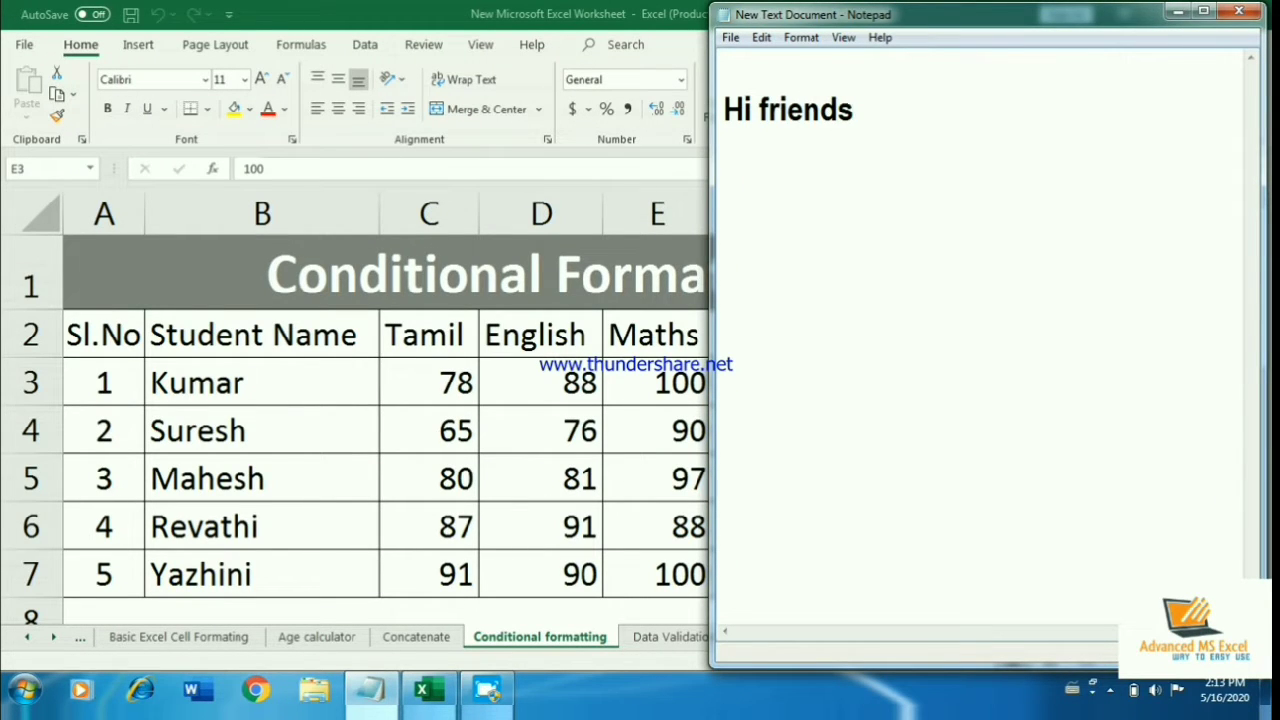
pyautogui.press('Return')
pyautogui.press('Return')
pyautogui.write('Le')
pyautogui.write('t')
pyautogui.write("'sse")
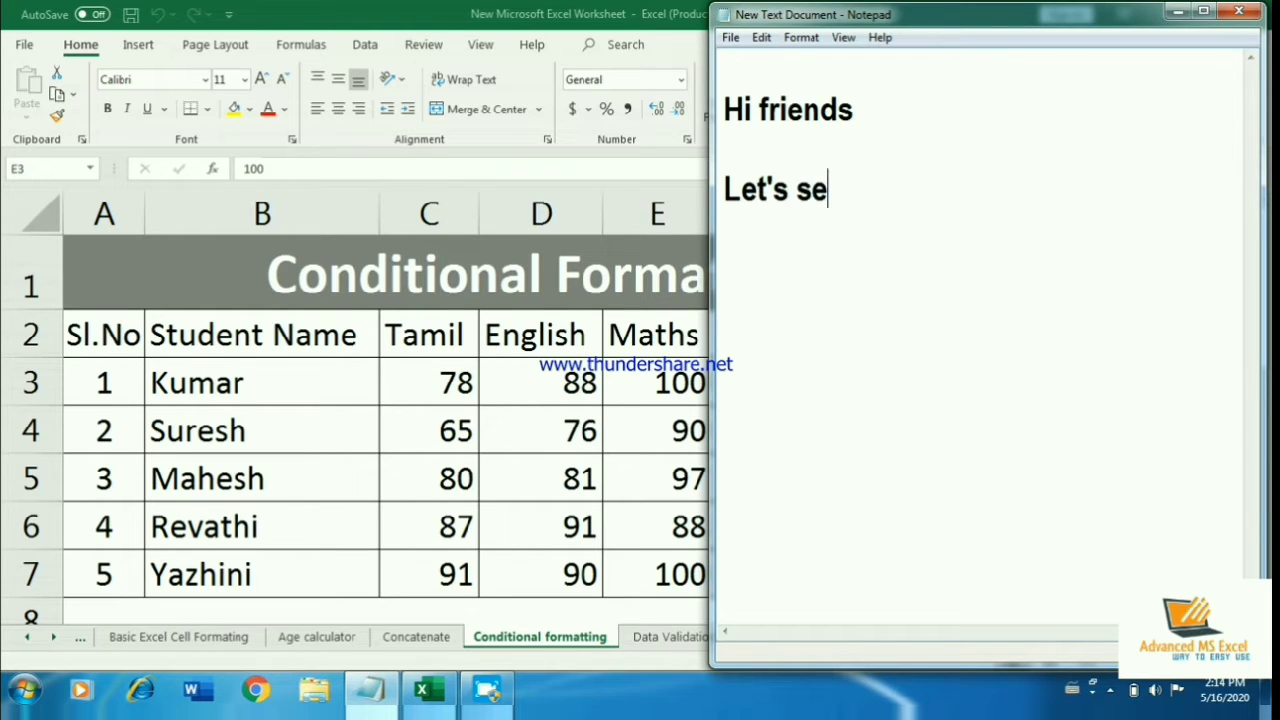
pyautogui.write('e')
pyautogui.write(' Condtio')
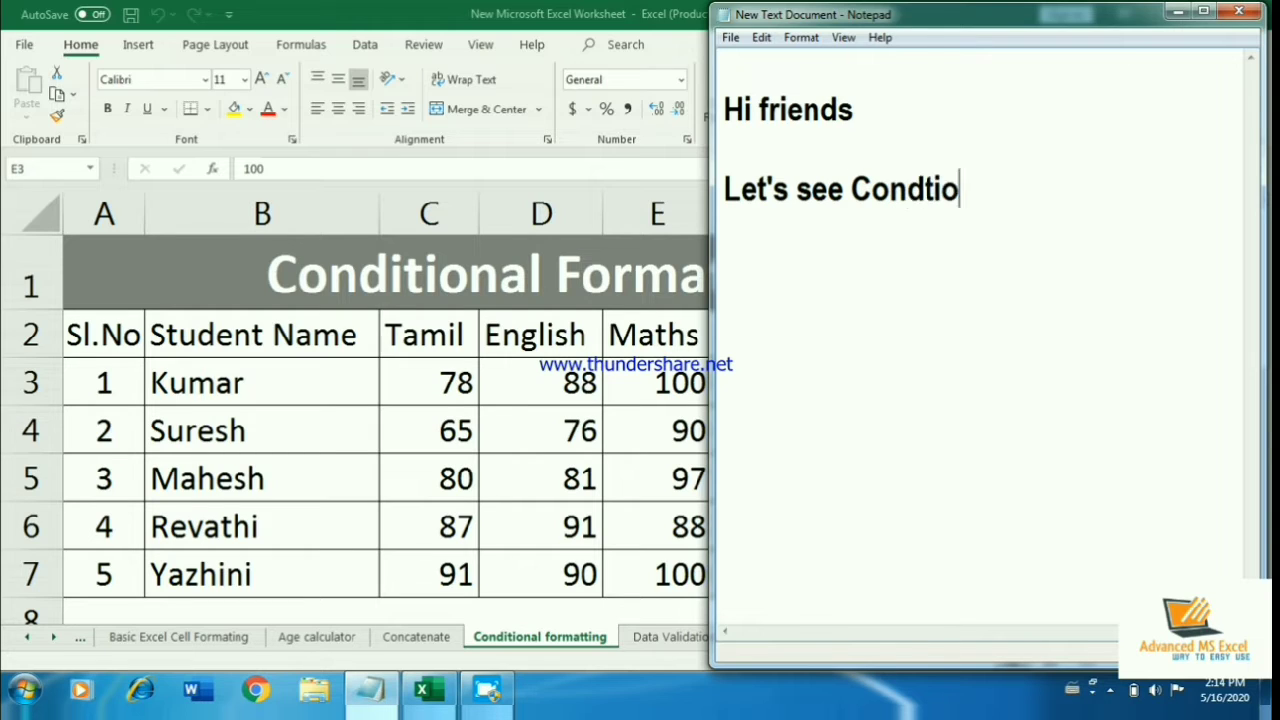
pyautogui.write('nal forma')
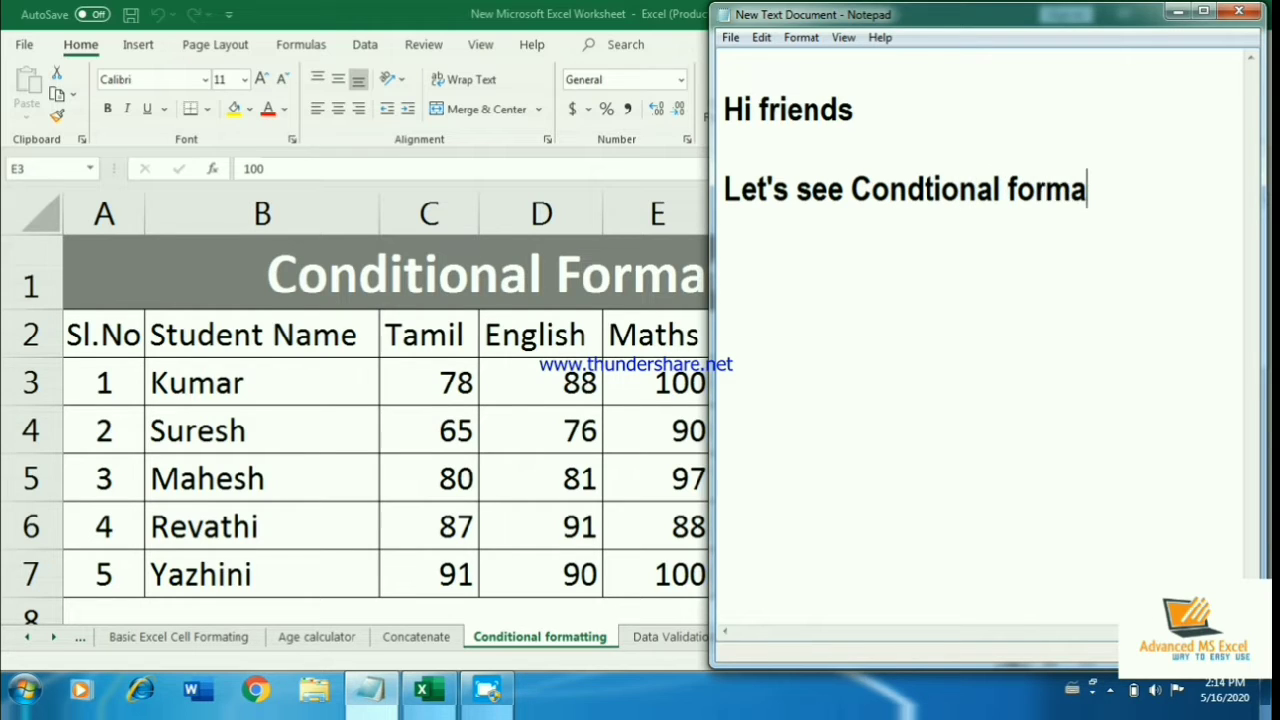
pyautogui.write('tting in')
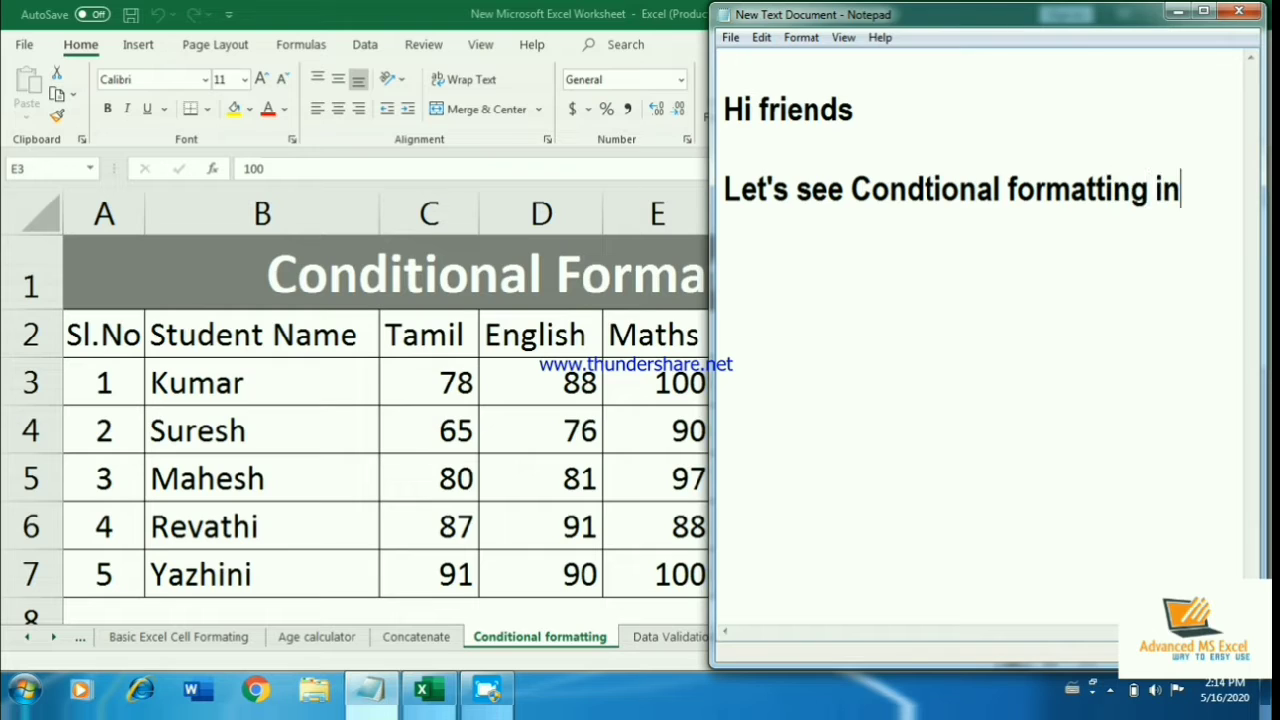
pyautogui.write(' excel')
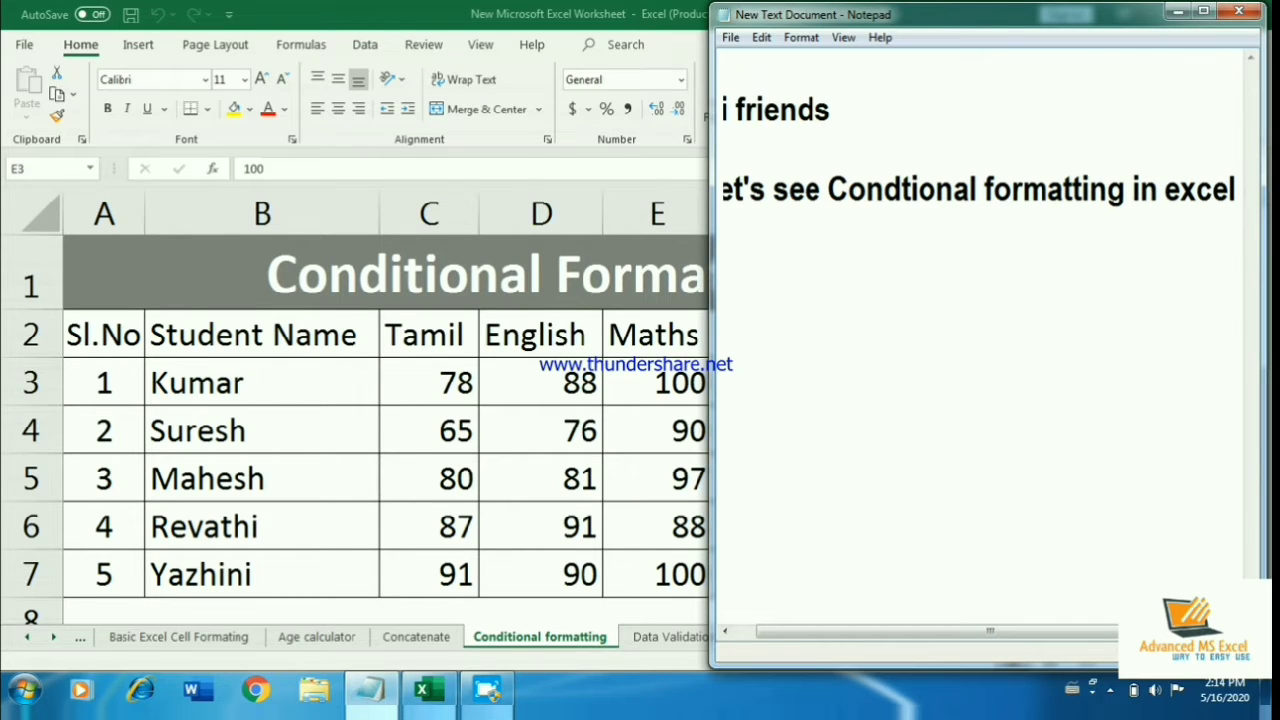
pyautogui.press('Left')
pyautogui.press('Left')
pyautogui.press('Left')
pyautogui.press('Left')
pyautogui.press('Left')
pyautogui.press('Left')
pyautogui.press('Left')
pyautogui.press('Left')
pyautogui.press('Return')
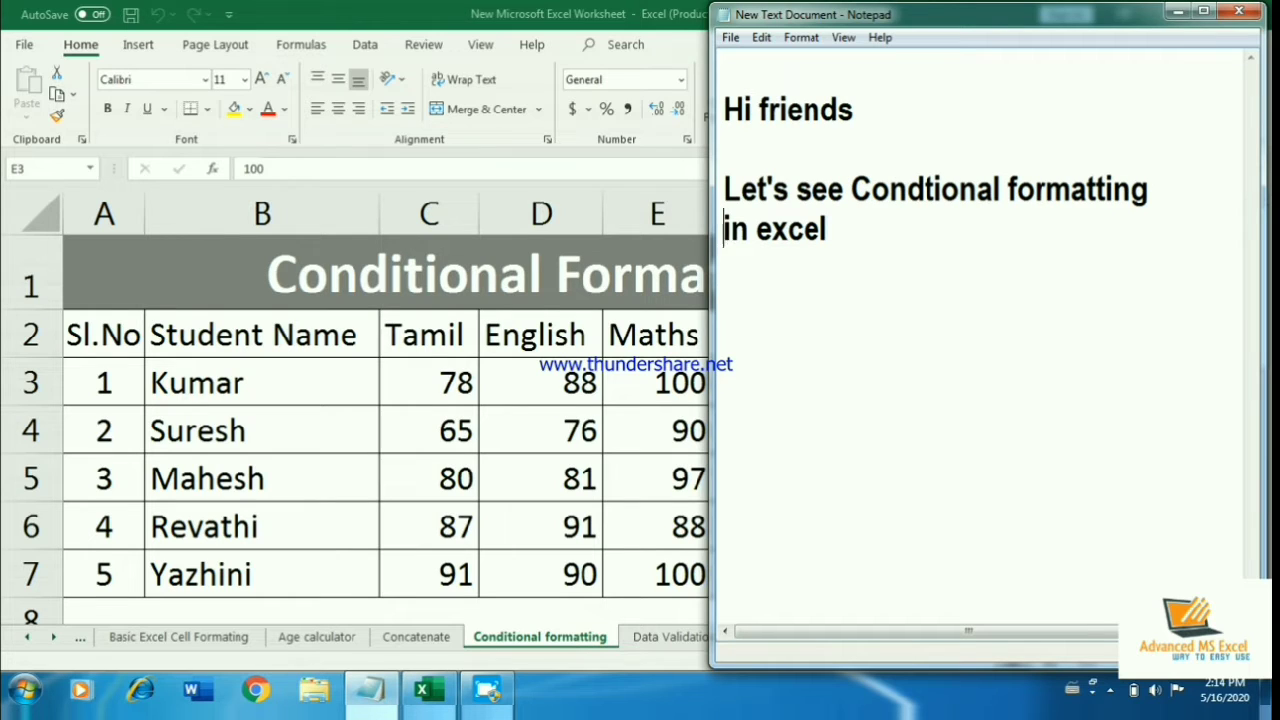
pyautogui.press('Down')
pyautogui.press('Return')
pyautogui.click(430, 375)
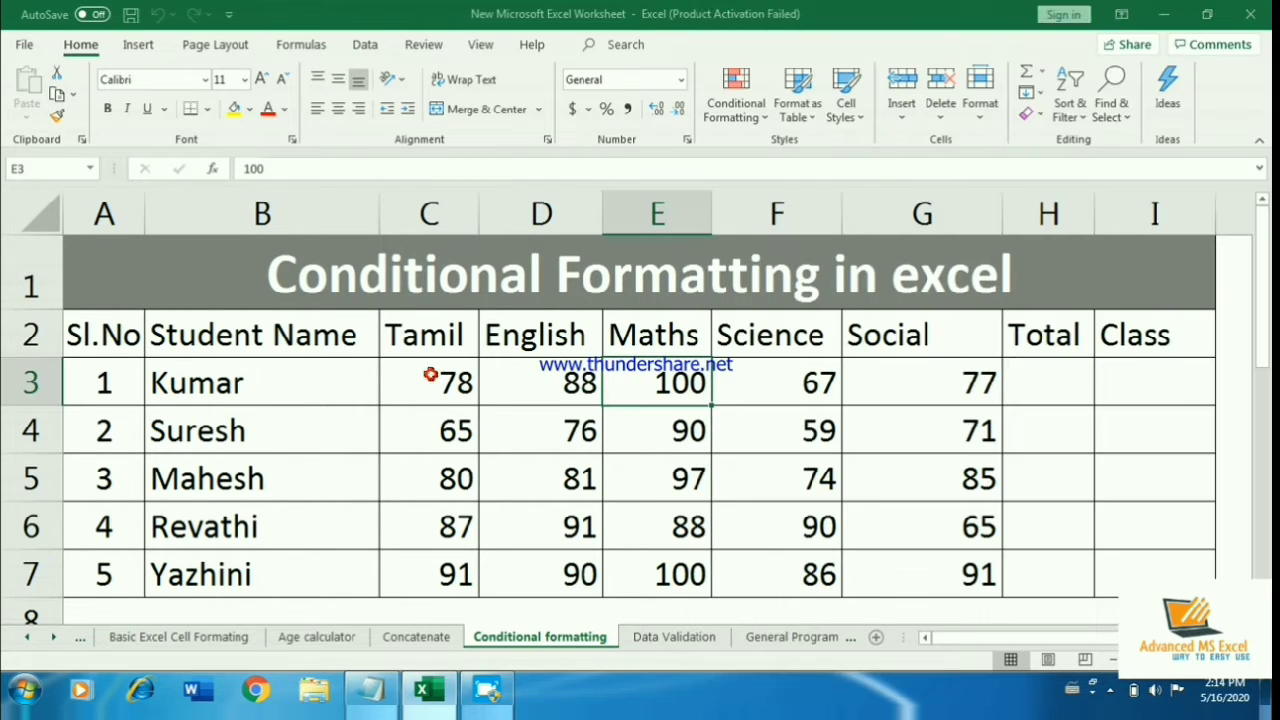
pyautogui.click(384, 377)
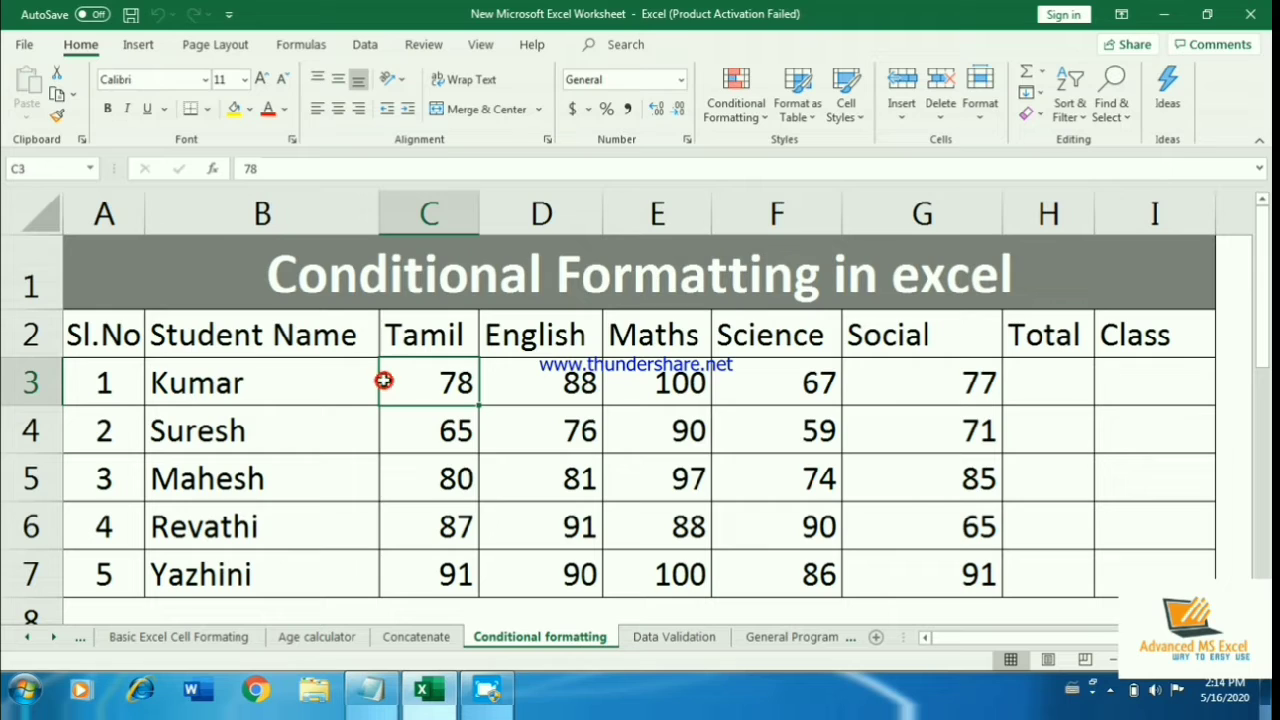
pyautogui.click(326, 377)
pyautogui.click(263, 315)
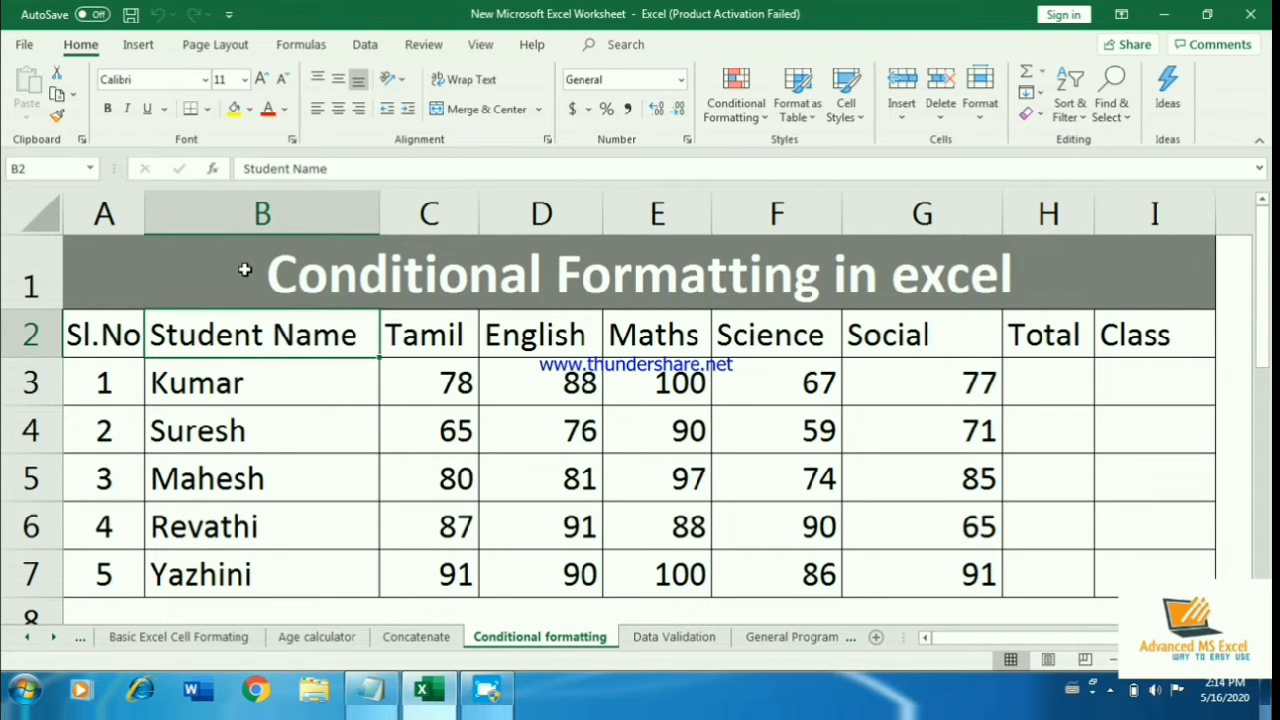
pyautogui.click(244, 269)
pyautogui.click(222, 340)
pyautogui.click(226, 386)
pyautogui.click(468, 424)
pyautogui.click(604, 368)
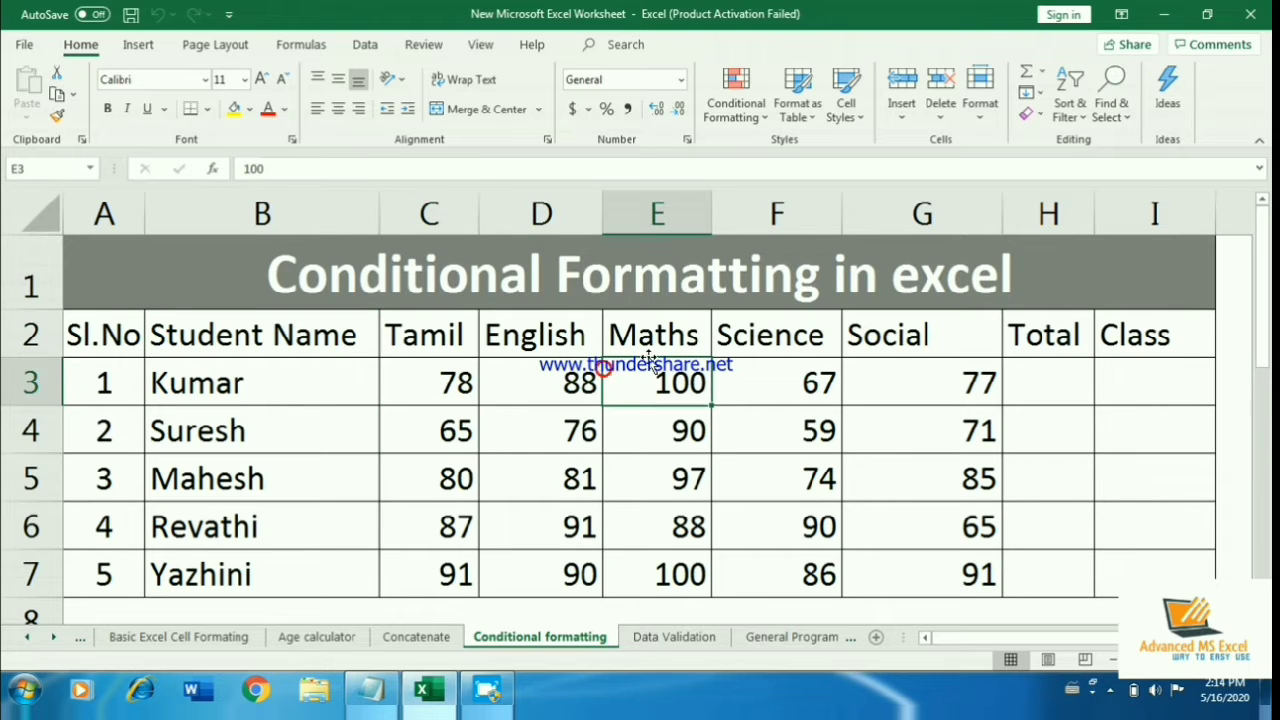
pyautogui.click(683, 348)
pyautogui.click(762, 362)
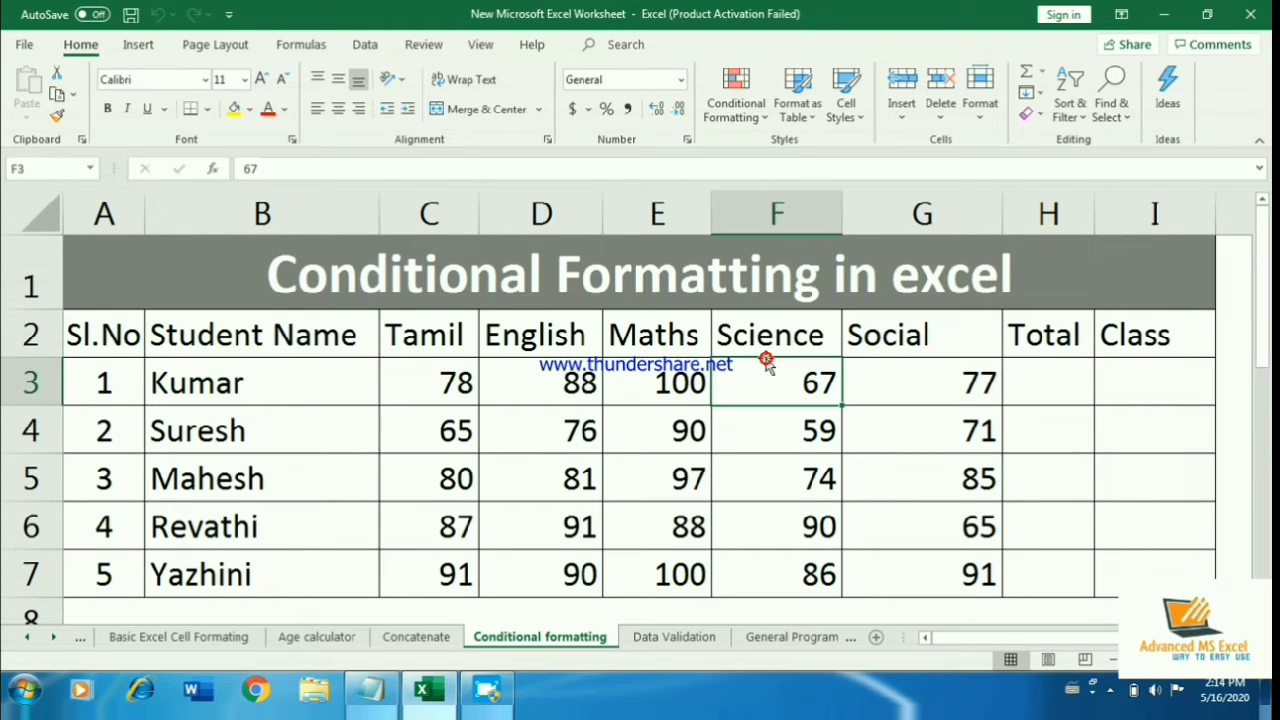
pyautogui.click(932, 382)
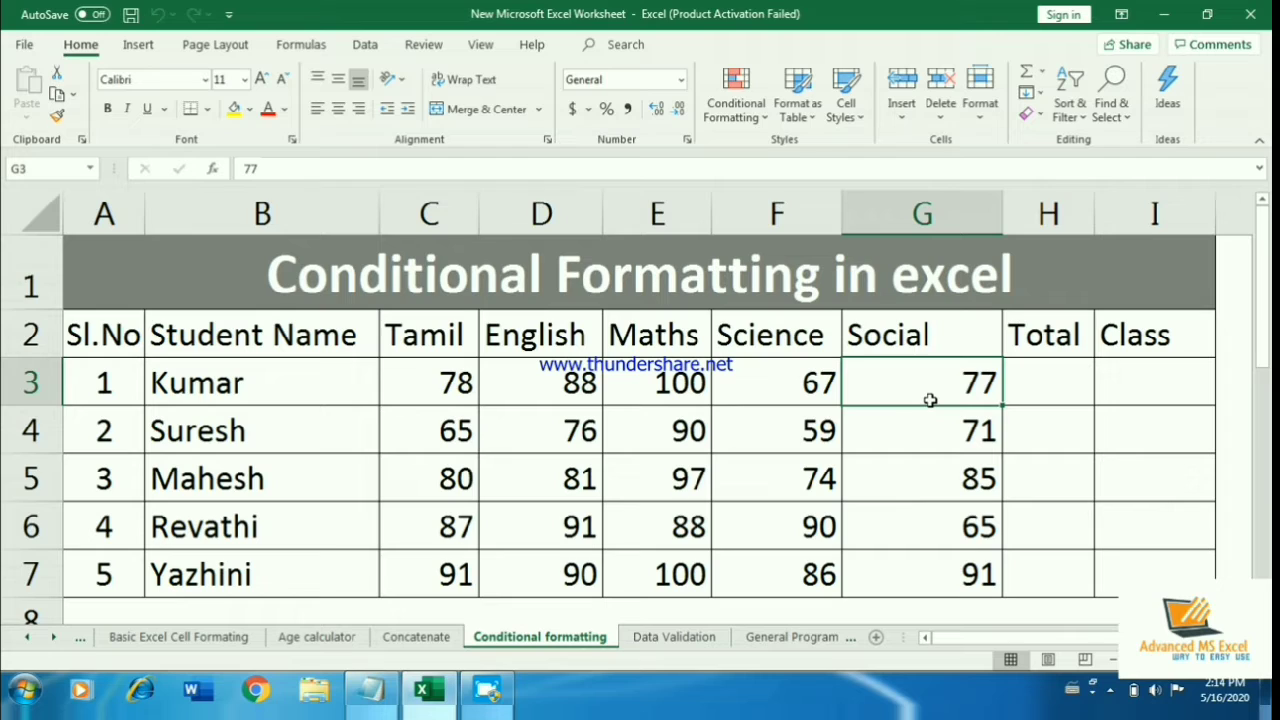
pyautogui.click(1044, 380)
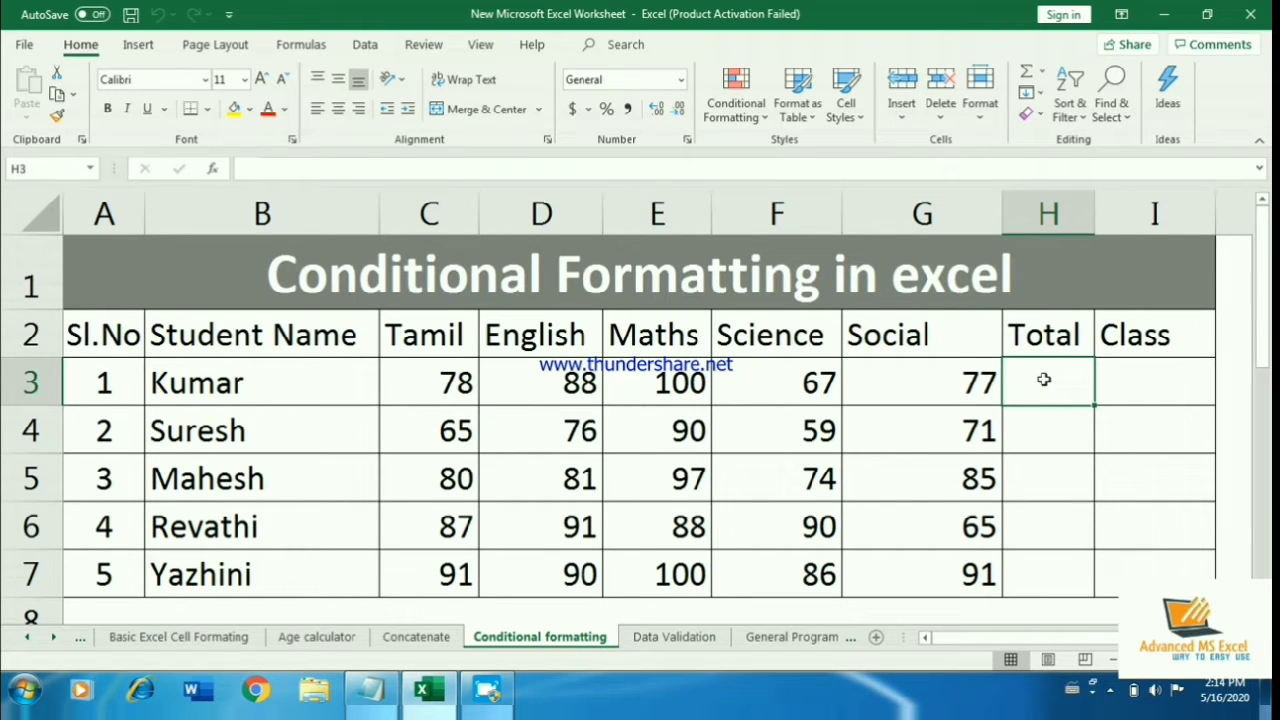
# - Enter =SUM(C3:G3) in H3 to total Kumar's five subject marks
pyautogui.write('=sum')
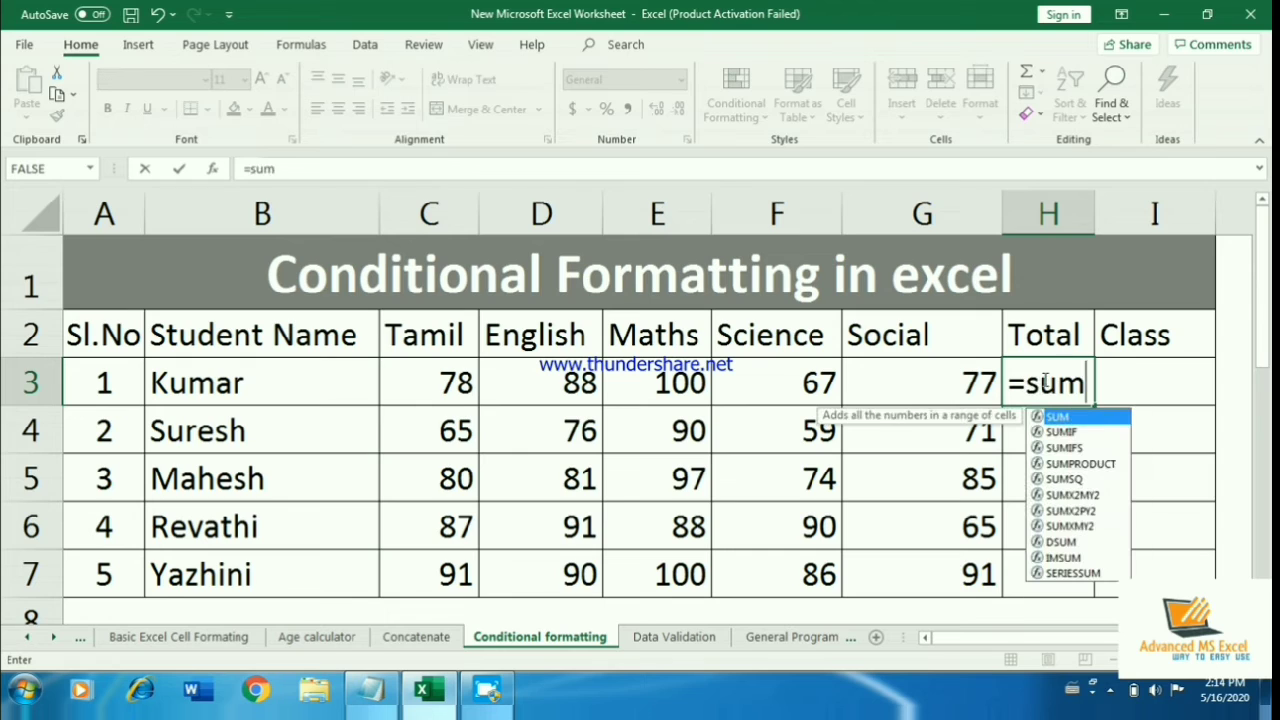
pyautogui.write('(')
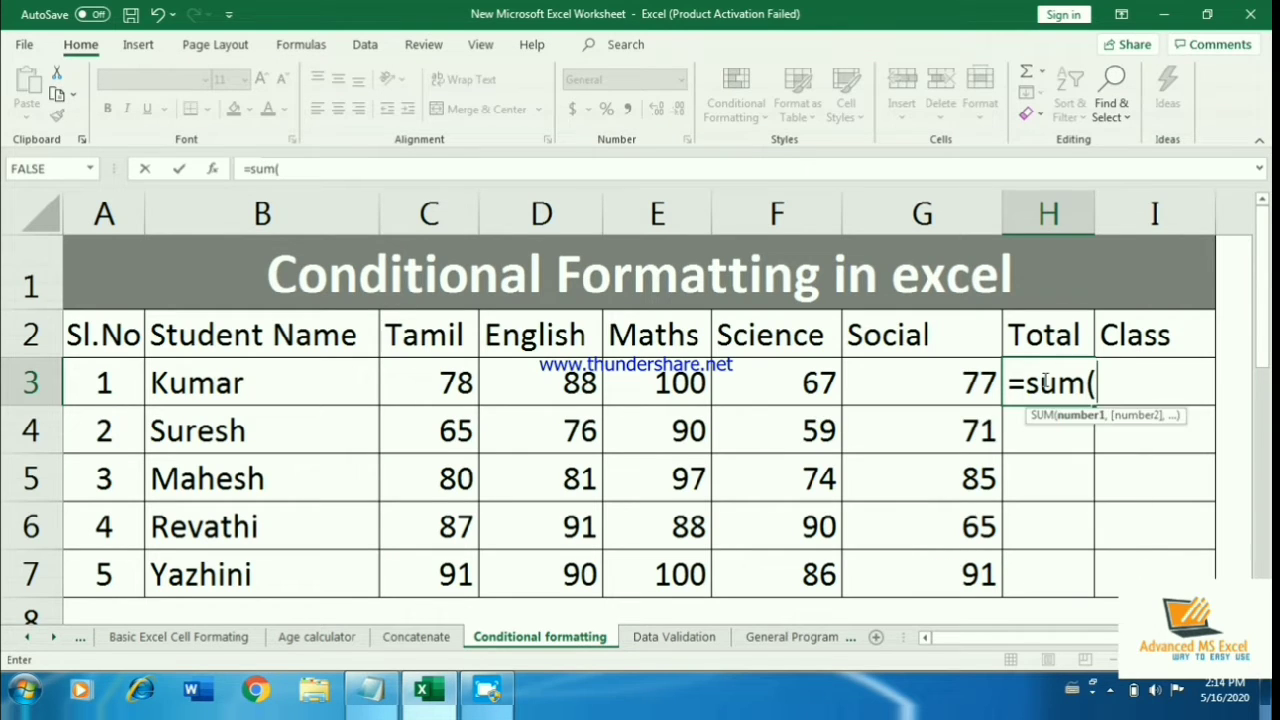
pyautogui.click(451, 382)
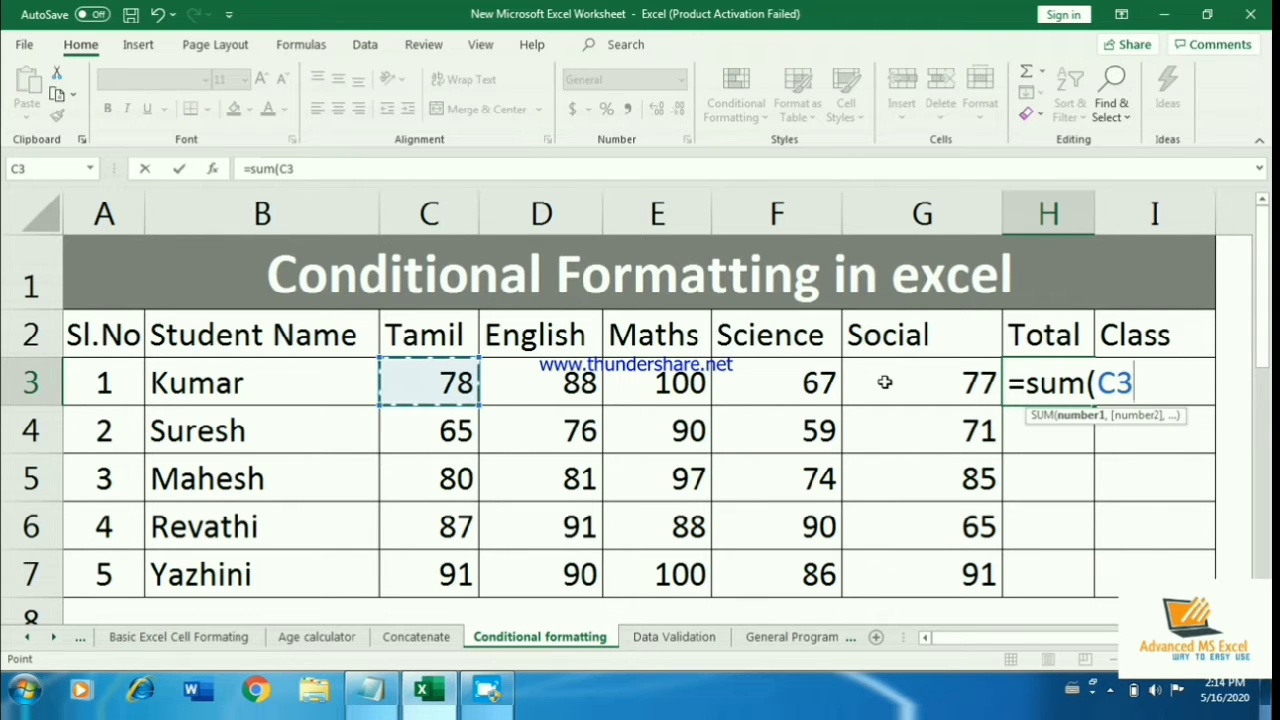
pyautogui.moveTo(430, 377); pyautogui.dragTo(742, 389)
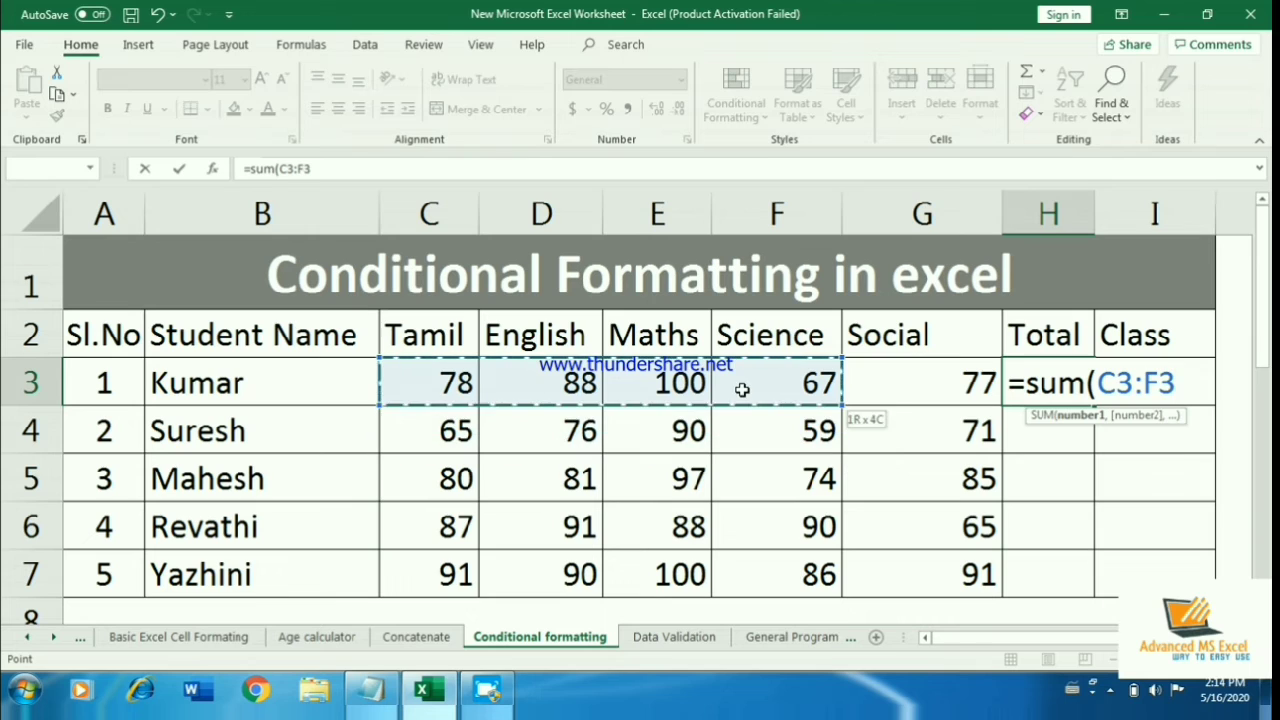
pyautogui.hotkey('shift', 'Right')
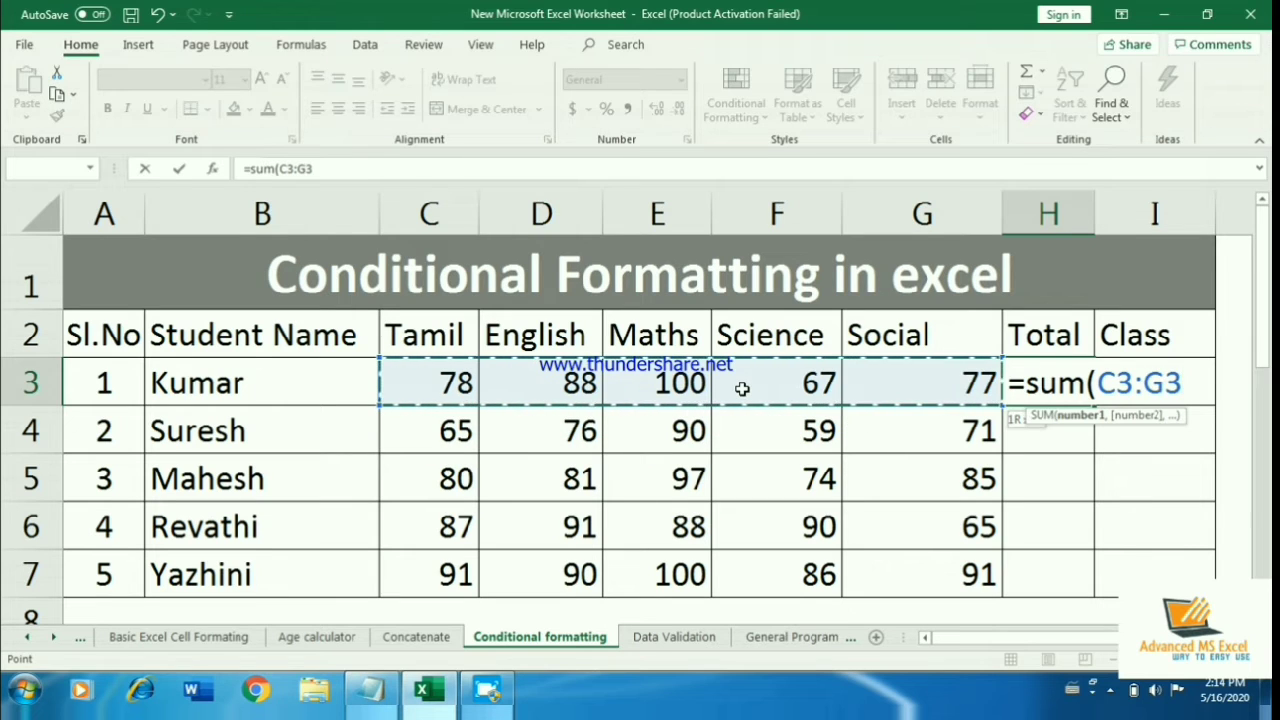
pyautogui.press('Return')
pyautogui.press('Return')
# - Fill the total formula down to H7, giving 410, 361, 417, 421 and 458
pyautogui.click(1041, 375)
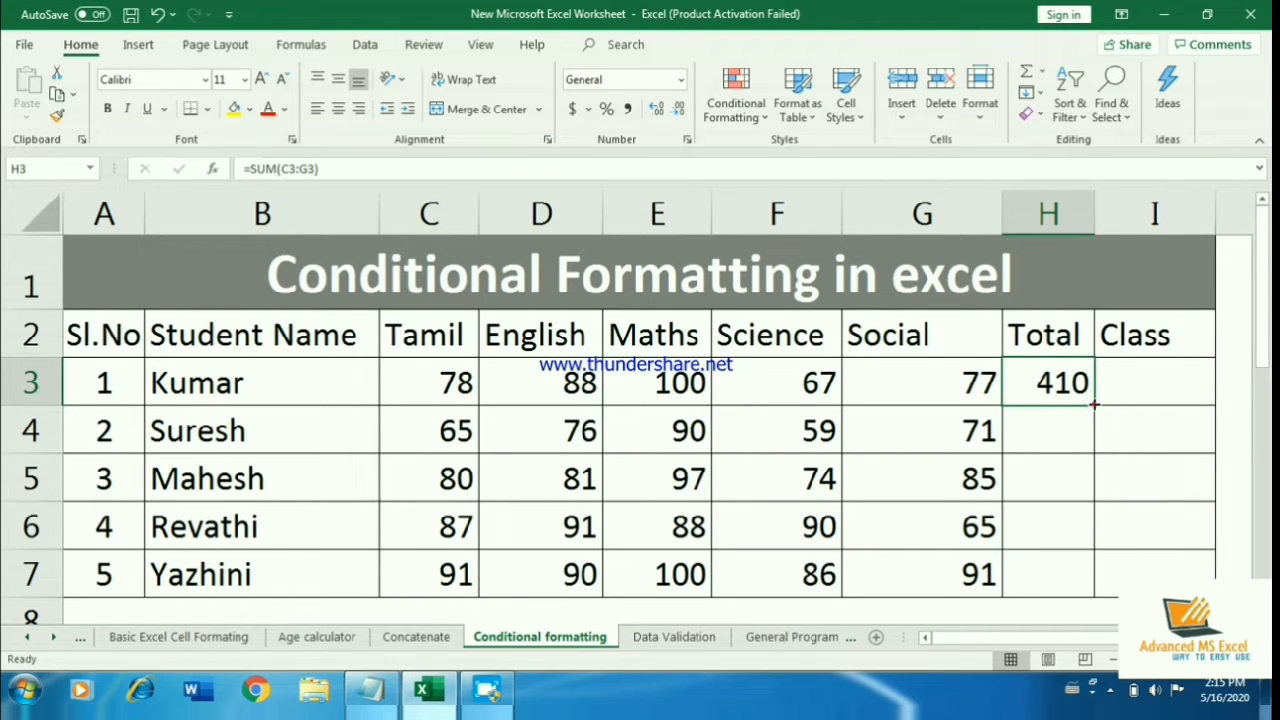
pyautogui.doubleClick(1094, 404)
pyautogui.click(1126, 372)
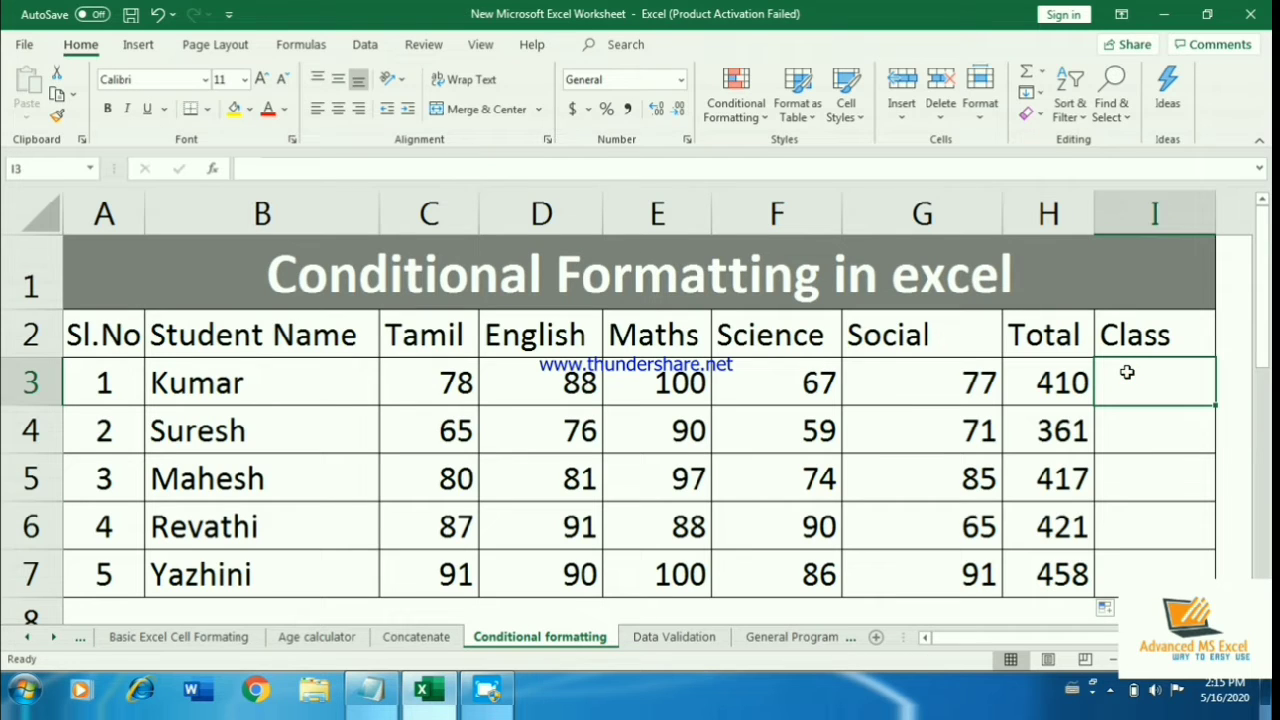
# - Start I3's formula as =if((H3/500)*100=>85,"Distinction", for the 85% test
pyautogui.write('=')
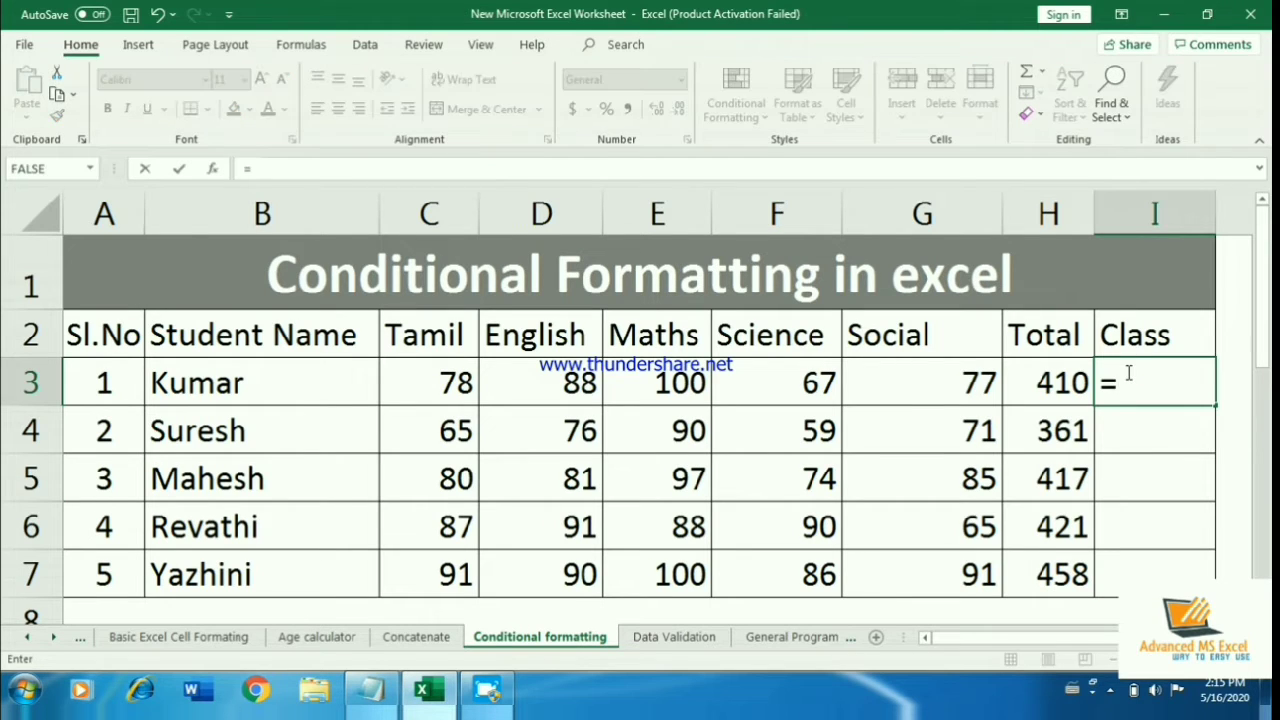
pyautogui.press('Escape')
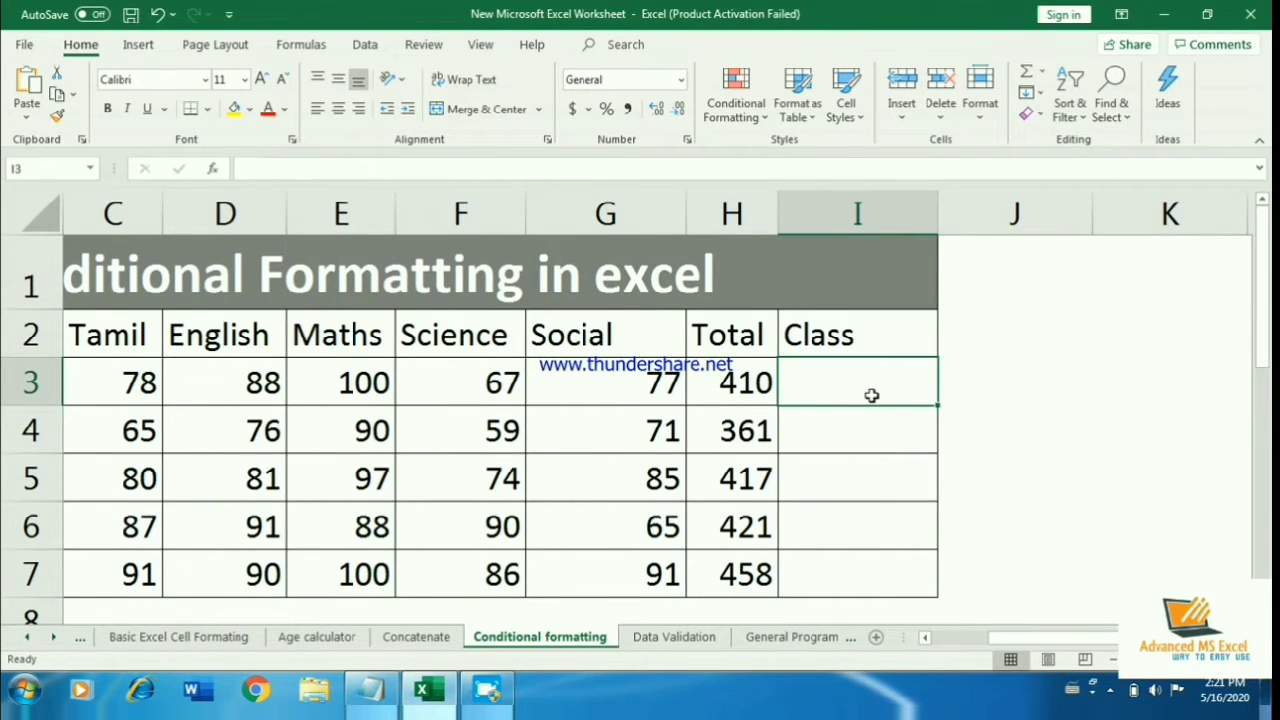
pyautogui.write('=i')
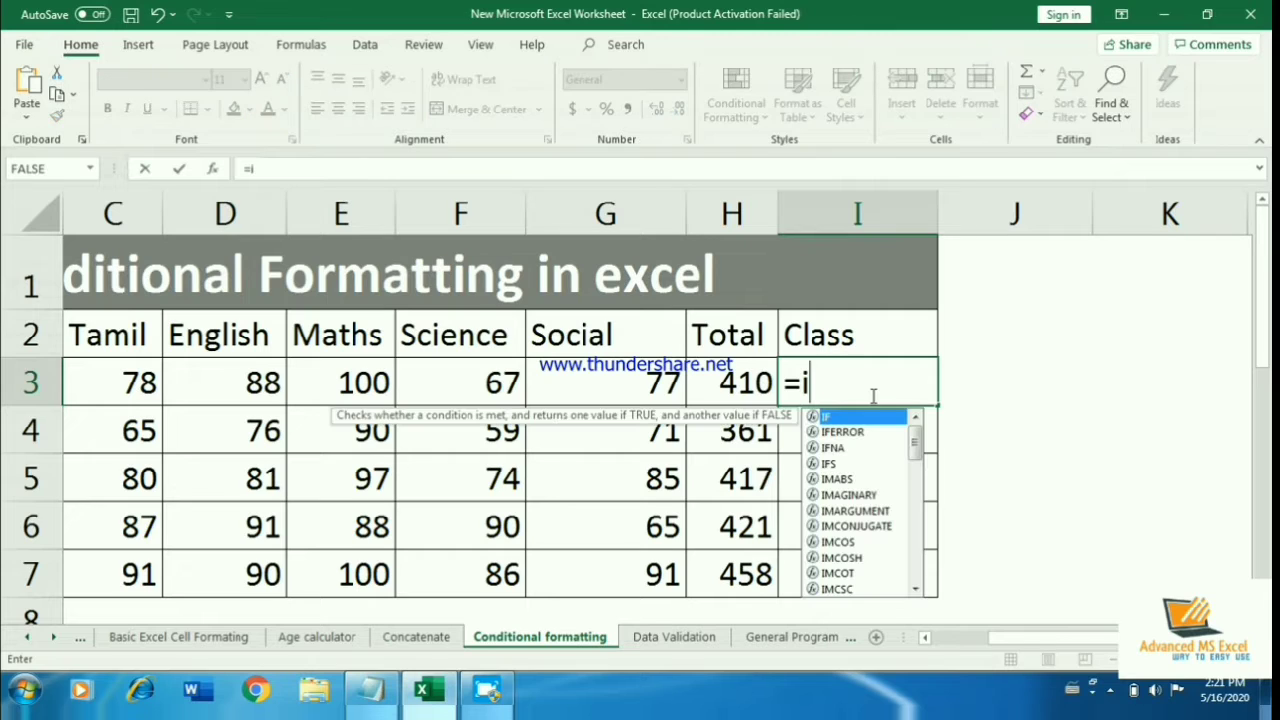
pyautogui.write('f(')
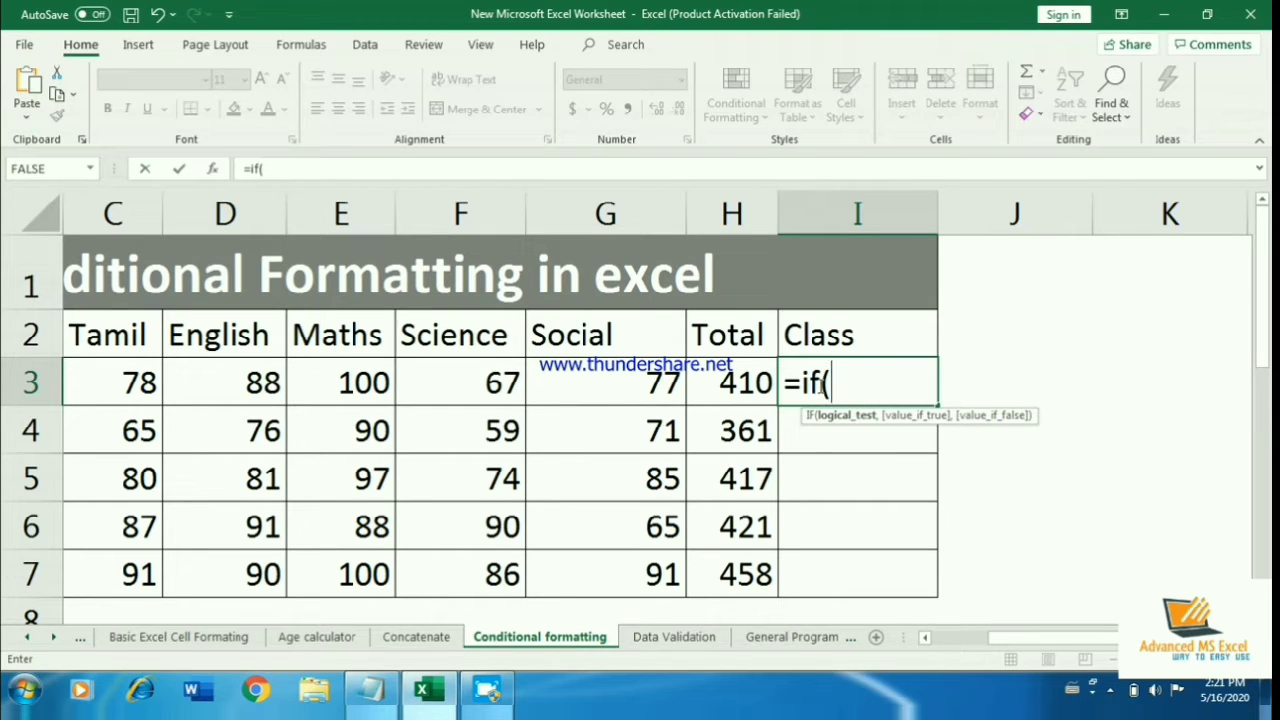
pyautogui.click(730, 383)
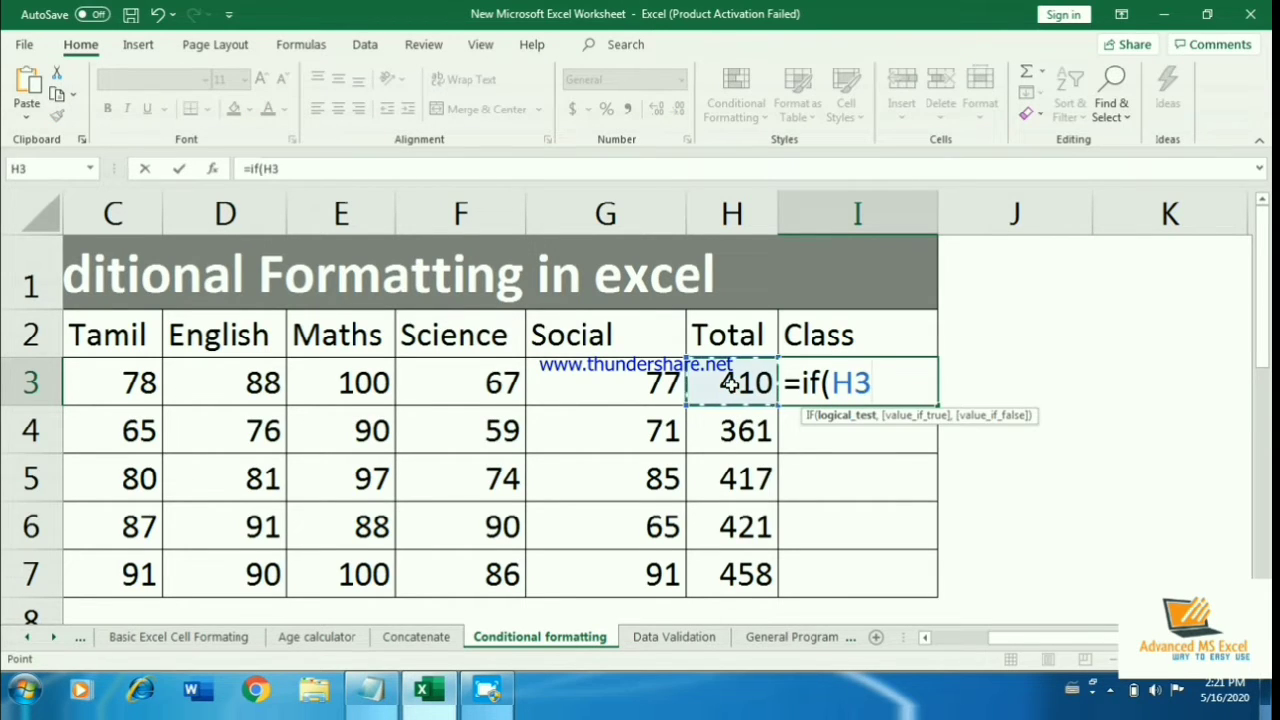
pyautogui.write('/500')
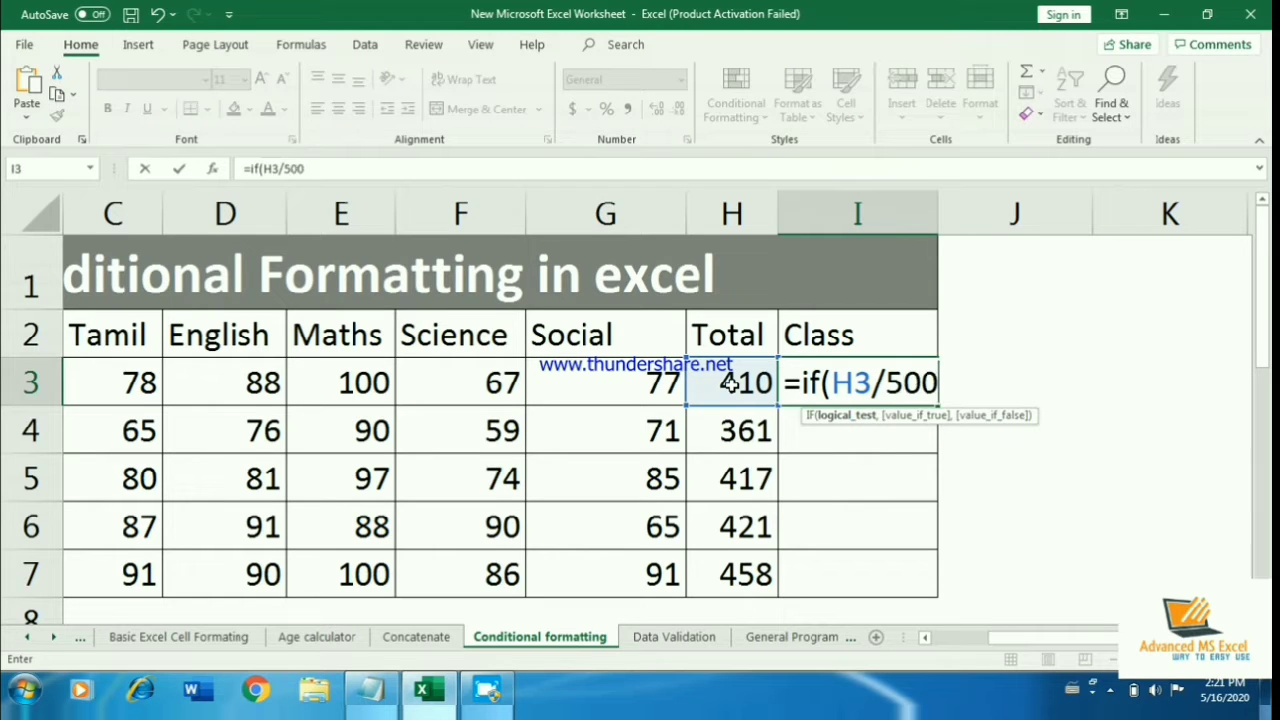
pyautogui.write(')')
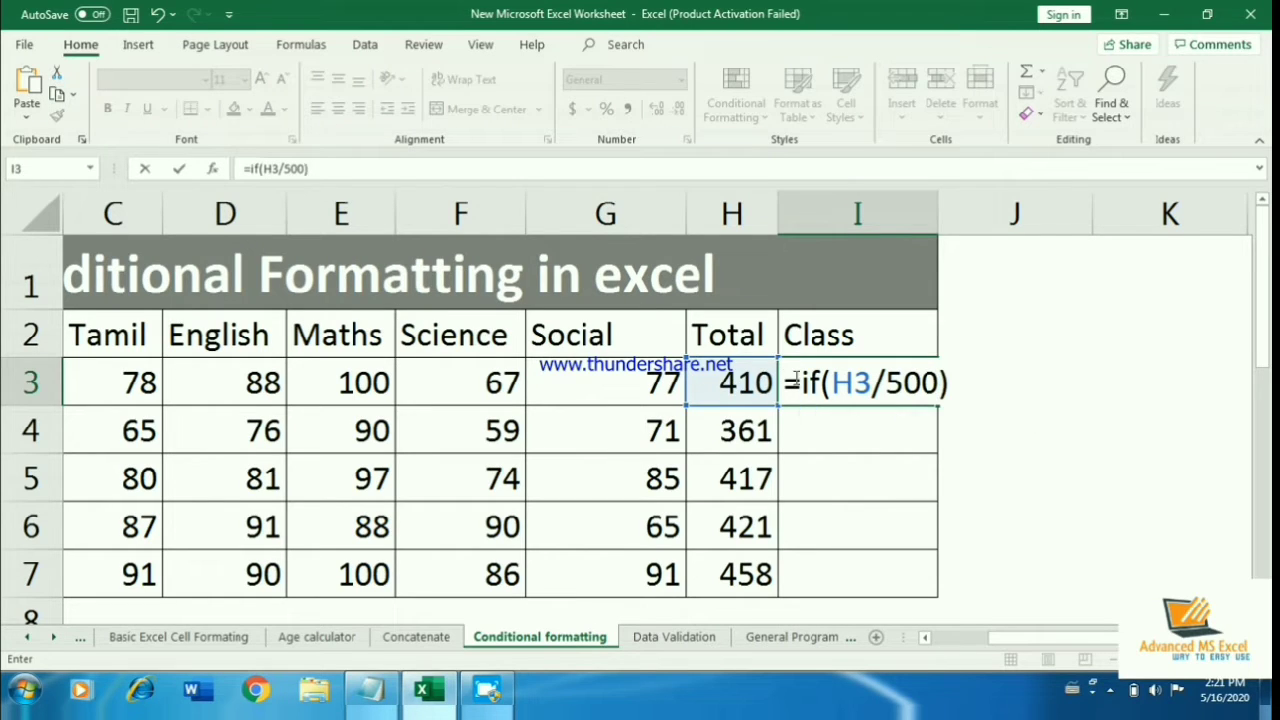
pyautogui.click(830, 385)
pyautogui.write('(')
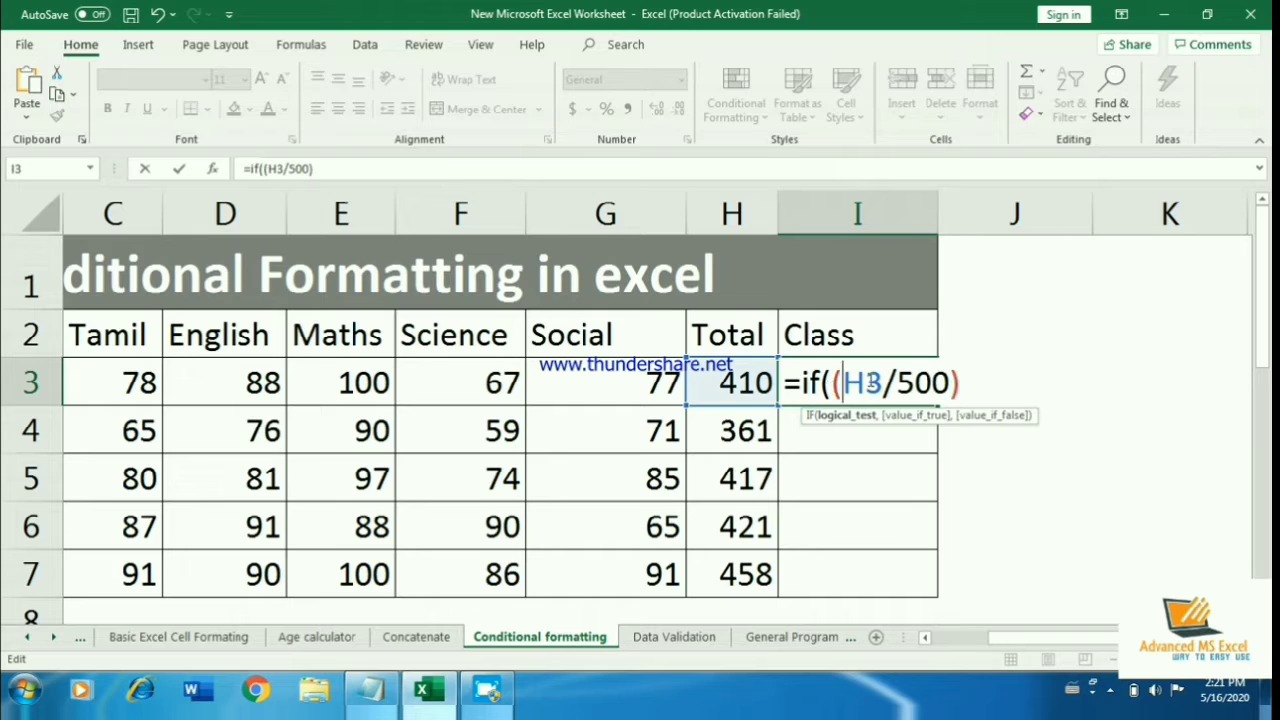
pyautogui.click(977, 381)
pyautogui.write('*')
pyautogui.write('100')
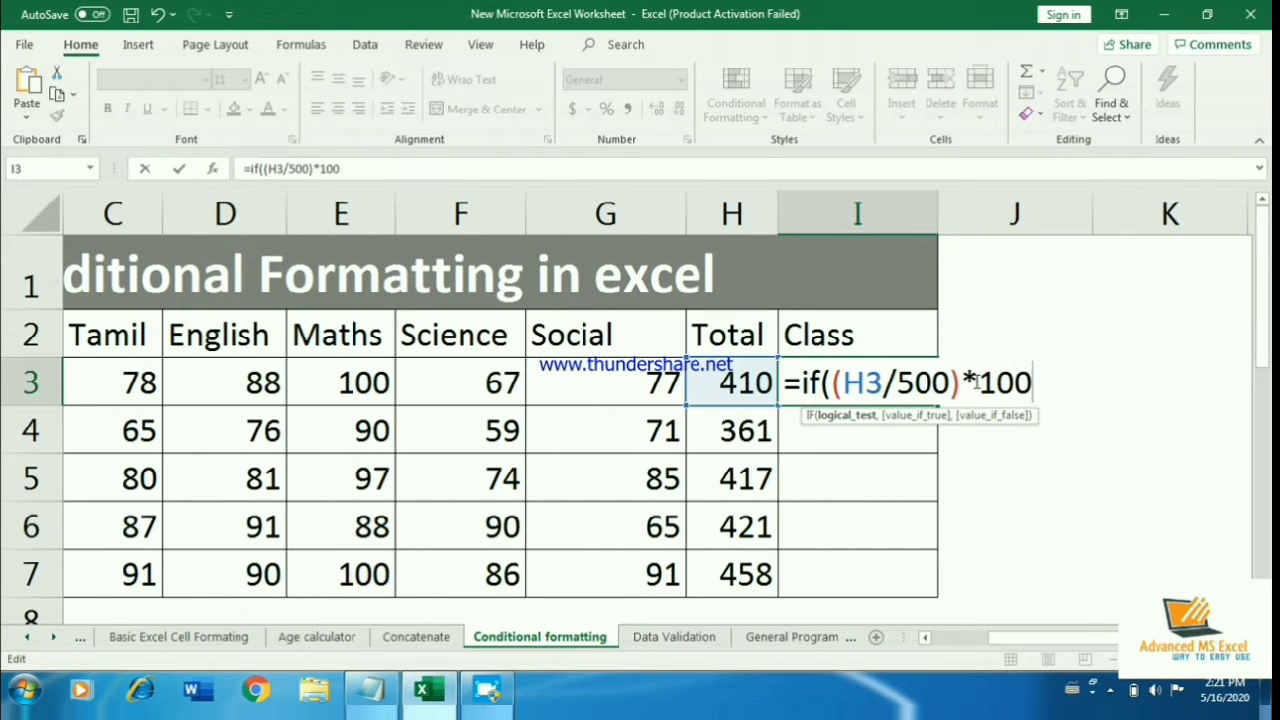
pyautogui.write('=')
pyautogui.write('>')
pyautogui.write('85')
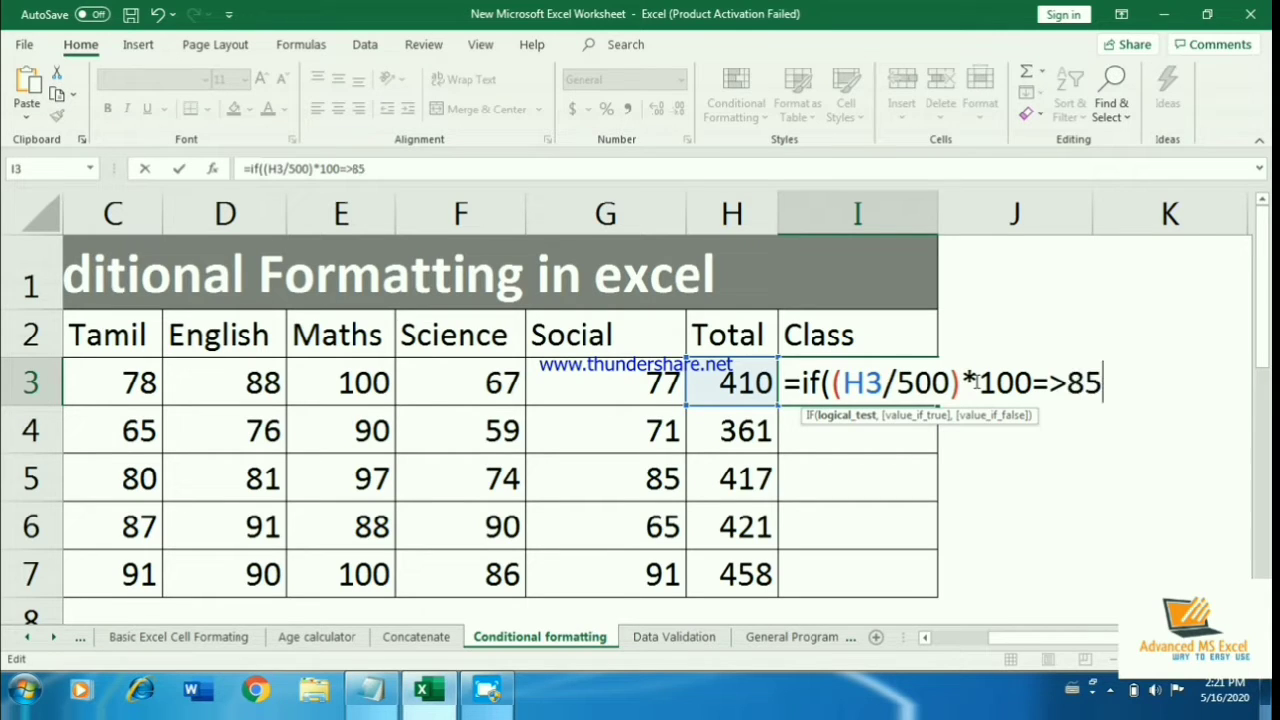
pyautogui.write(',"')
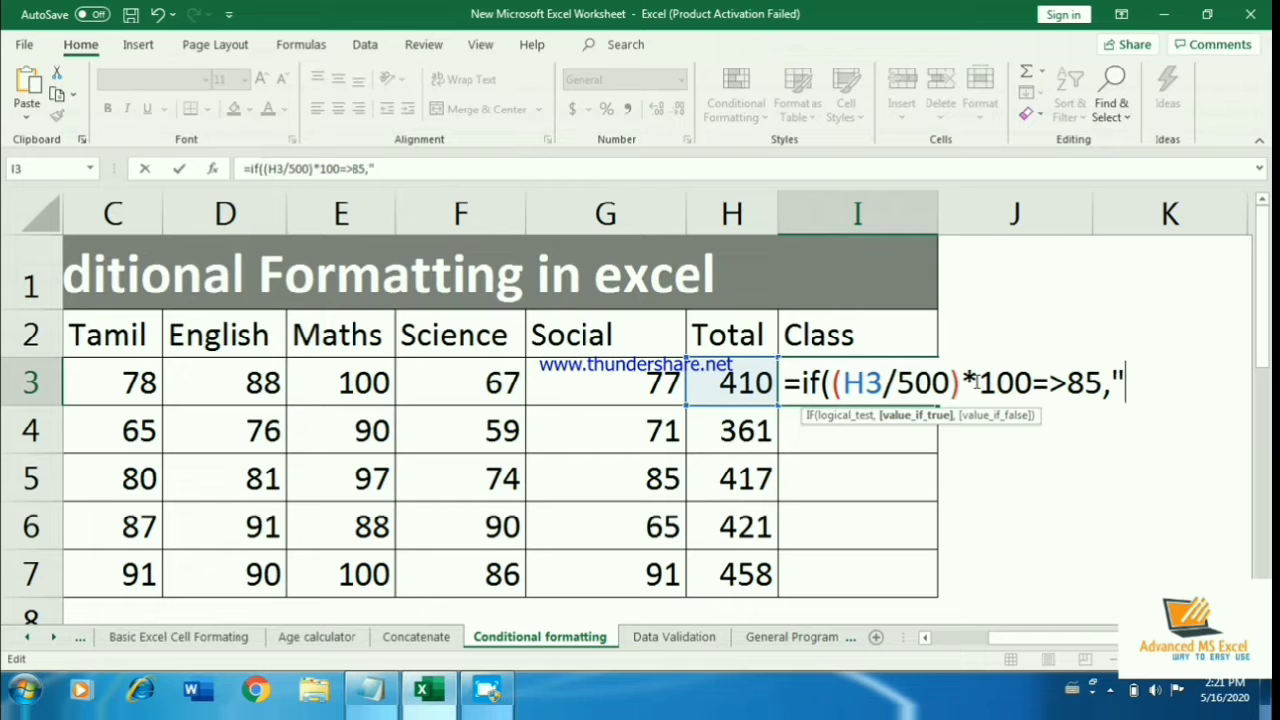
pyautogui.write('Dist')
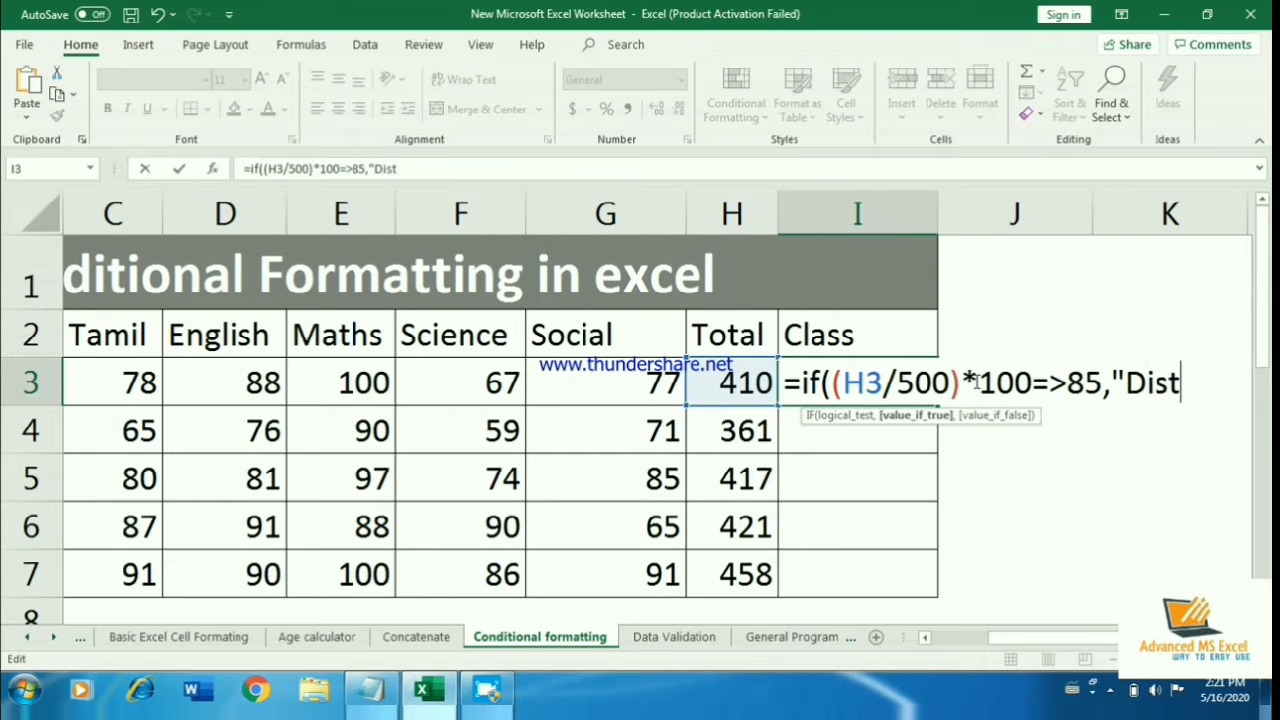
pyautogui.write('inctio')
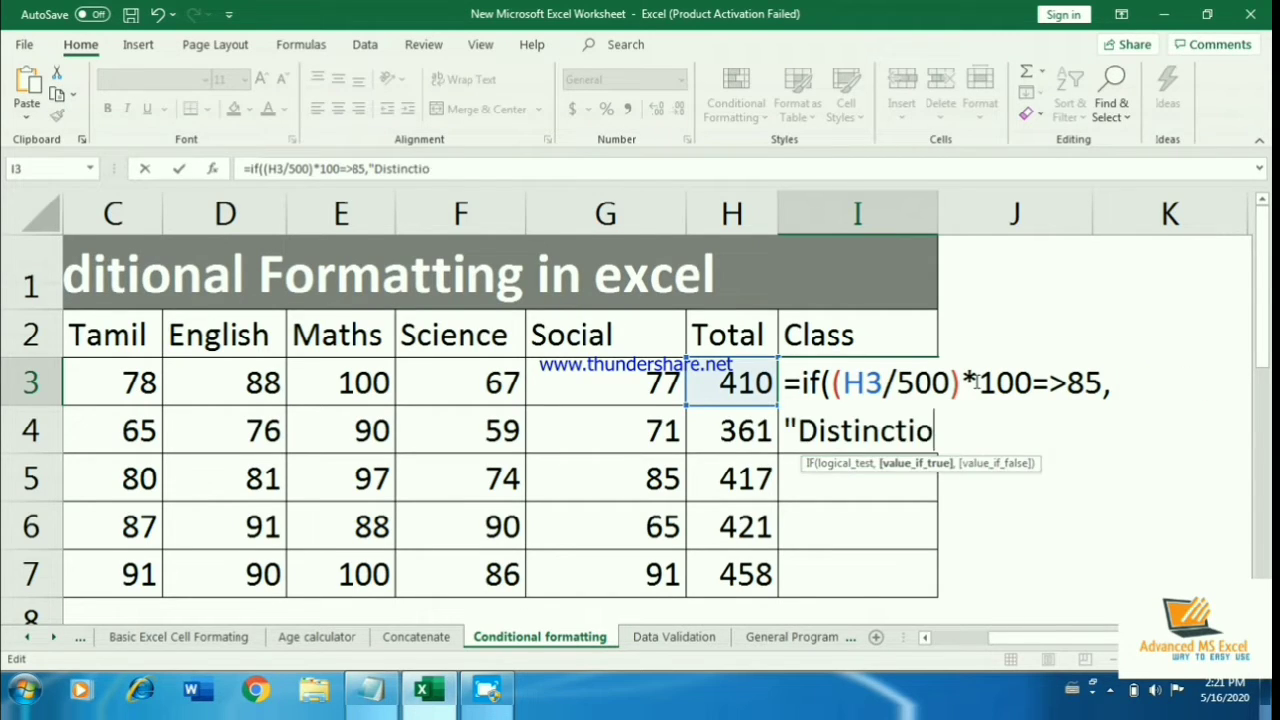
pyautogui.write('n"')
pyautogui.write(',')
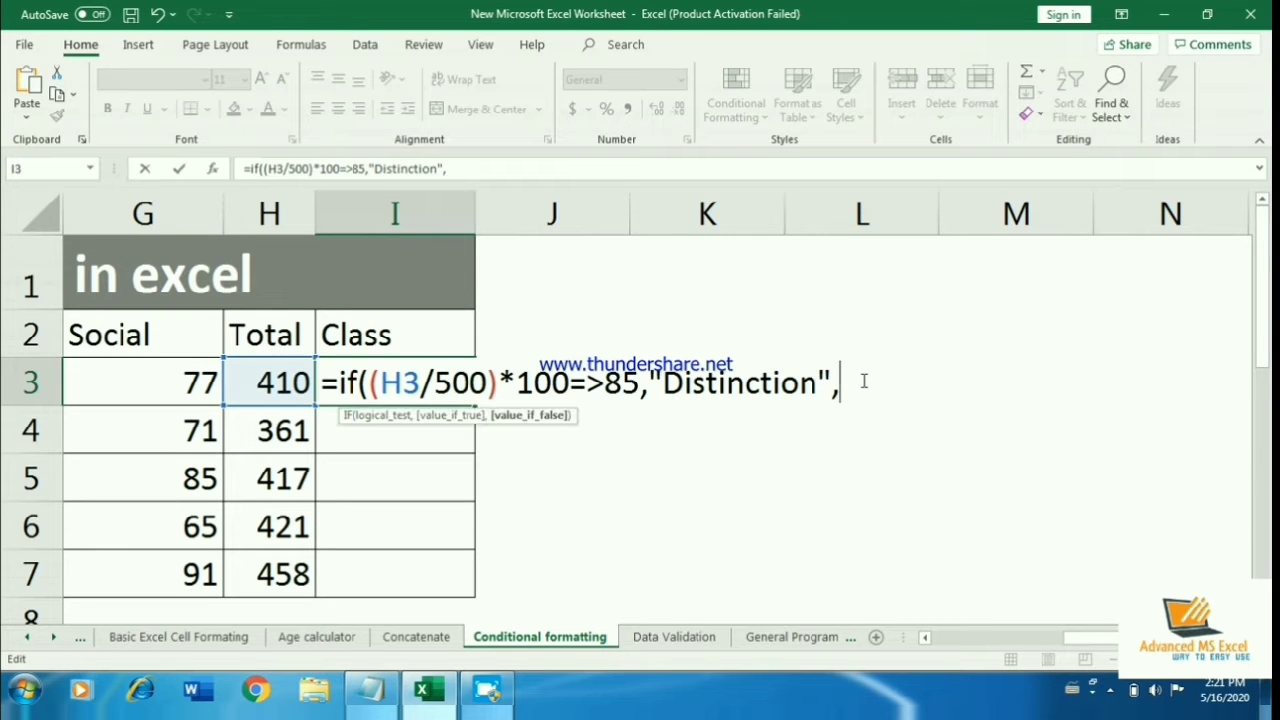
# - Add a nested IF by copying the percentage condition and changing its threshold to 75
pyautogui.write('if(')
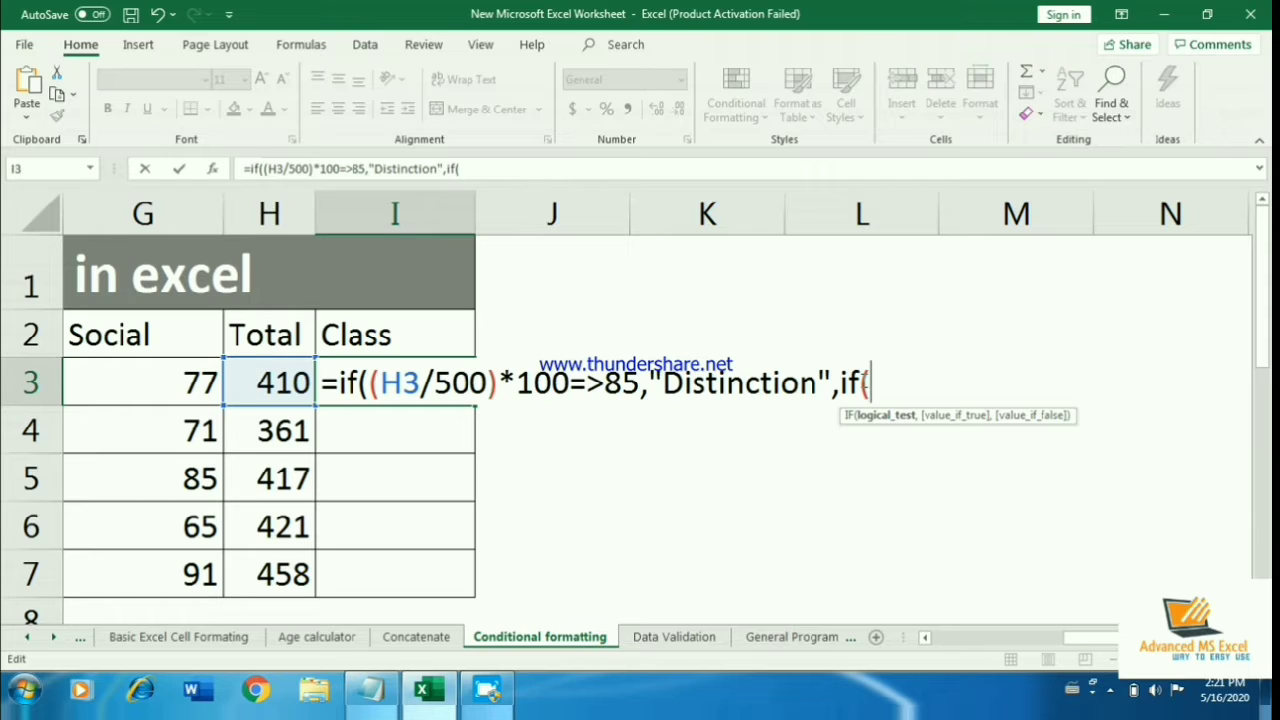
pyautogui.write('h')
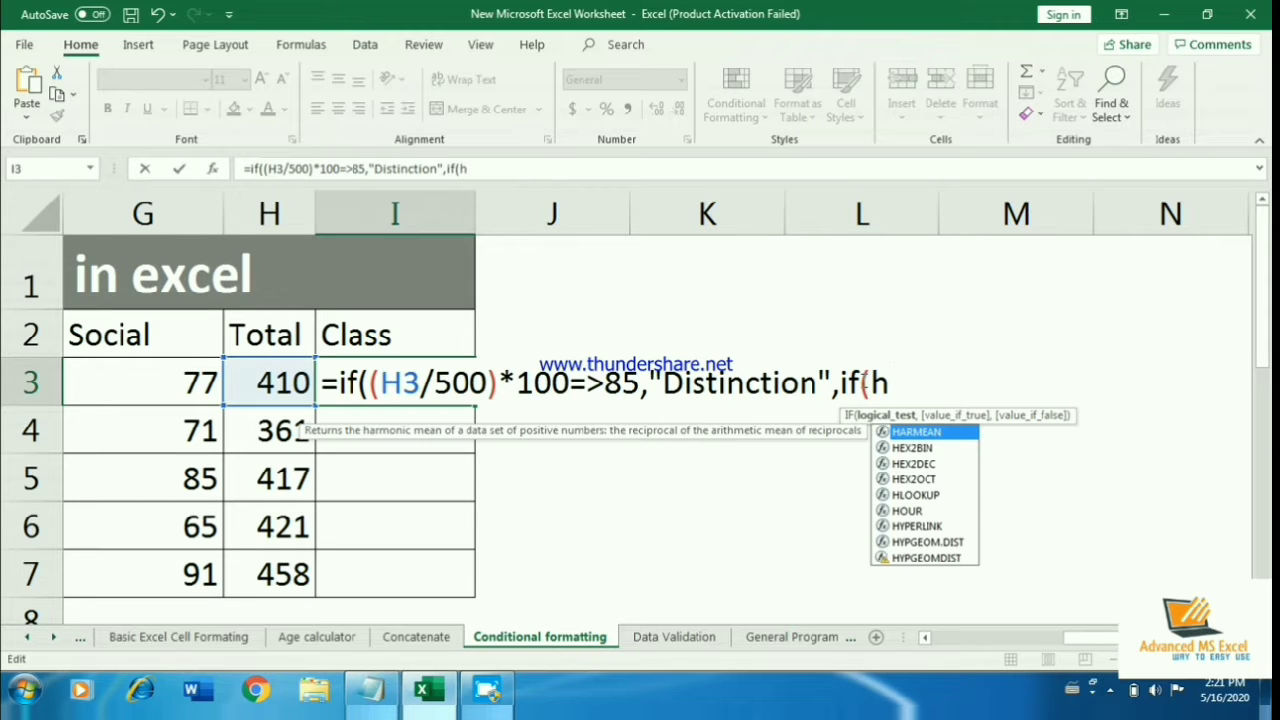
pyautogui.press('BackSpace')
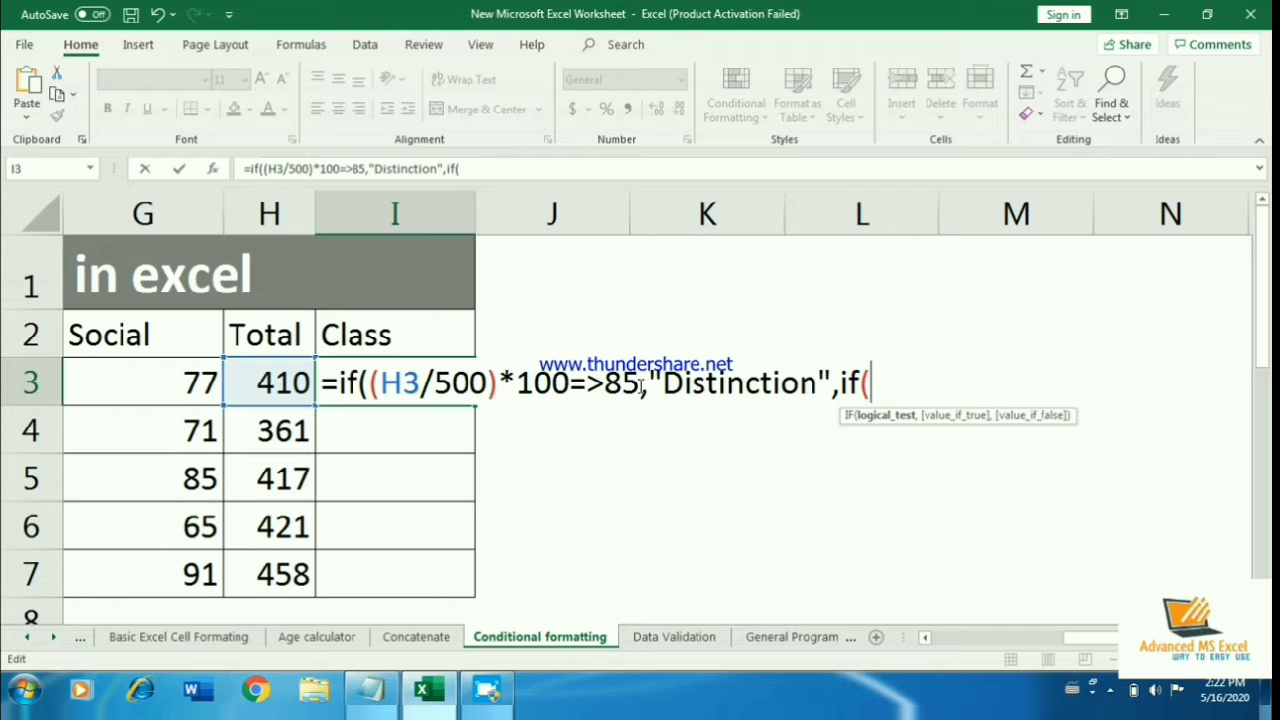
pyautogui.moveTo(640, 385); pyautogui.dragTo(370, 385)
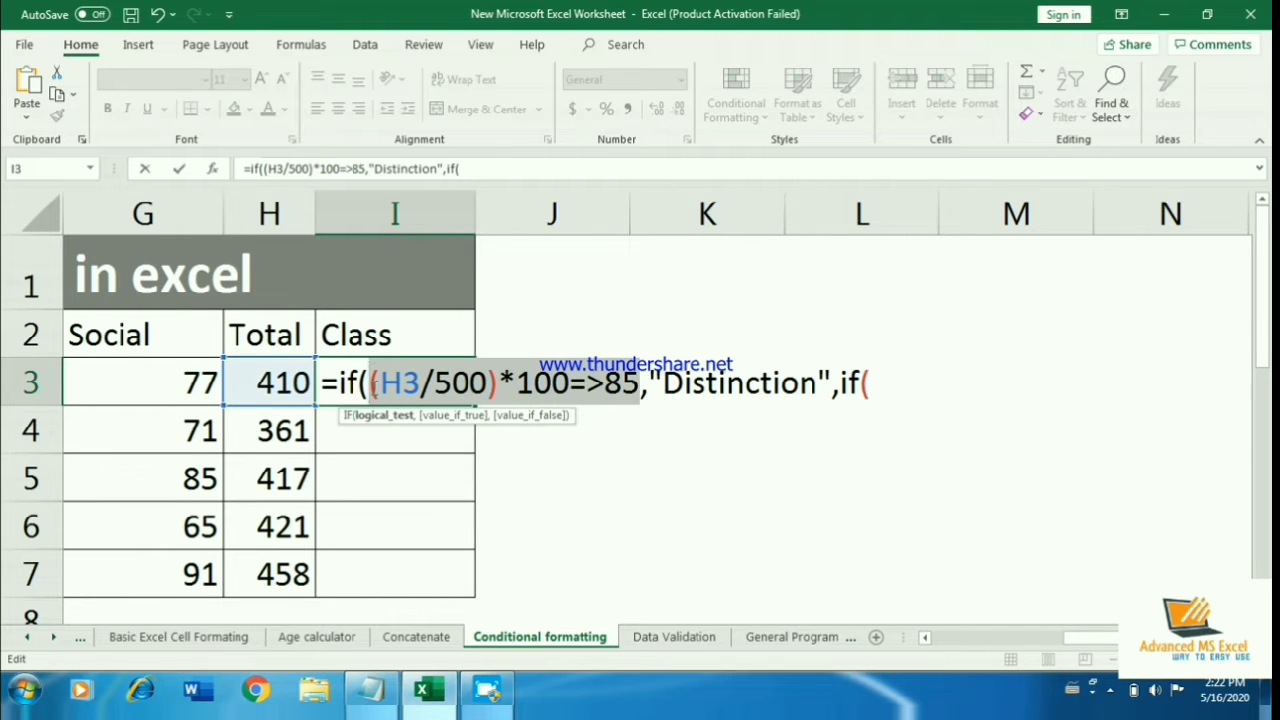
pyautogui.hotkey('ctrl', 'c')
pyautogui.click(880, 388)
pyautogui.hotkey('ctrl', 'v')
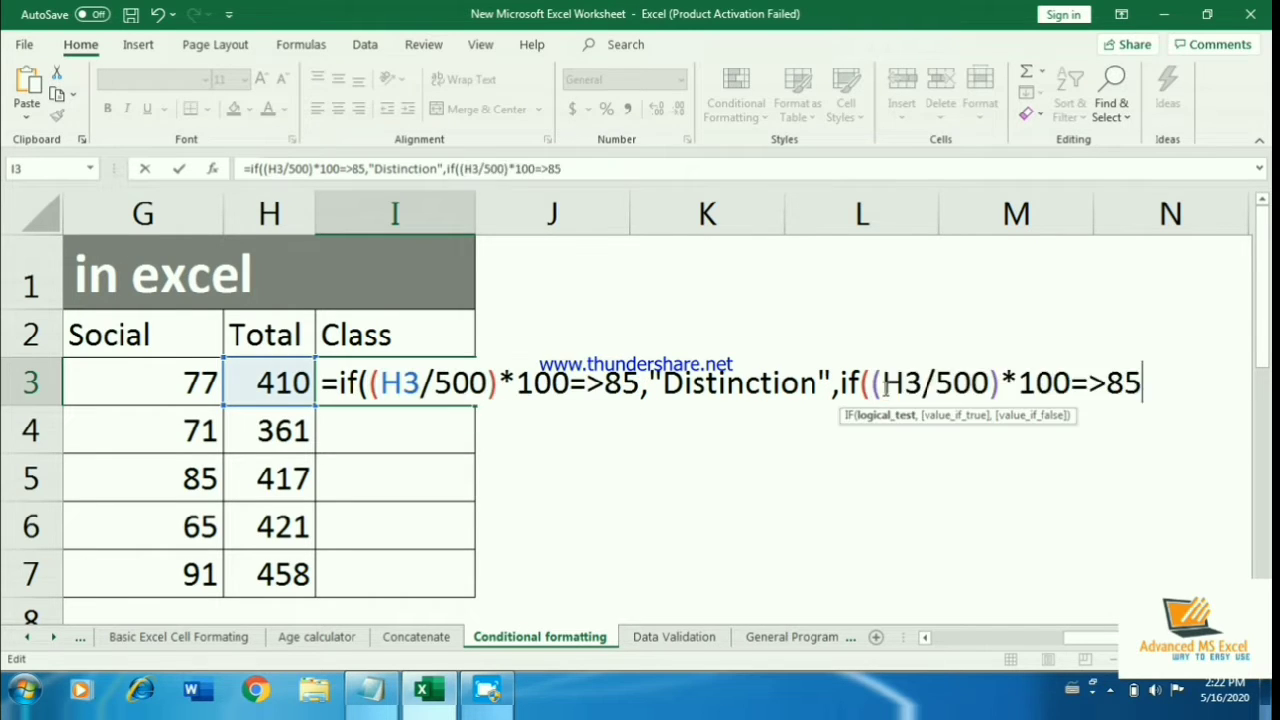
pyautogui.click(1110, 388)
pyautogui.press('Delete')
pyautogui.write('7')
pyautogui.click(1164, 381)
# - Finish the formula with "First Class", a 65 test for "Second Class", and "Fail"
pyautogui.moveTo(1150, 388); pyautogui.dragTo(840, 385)
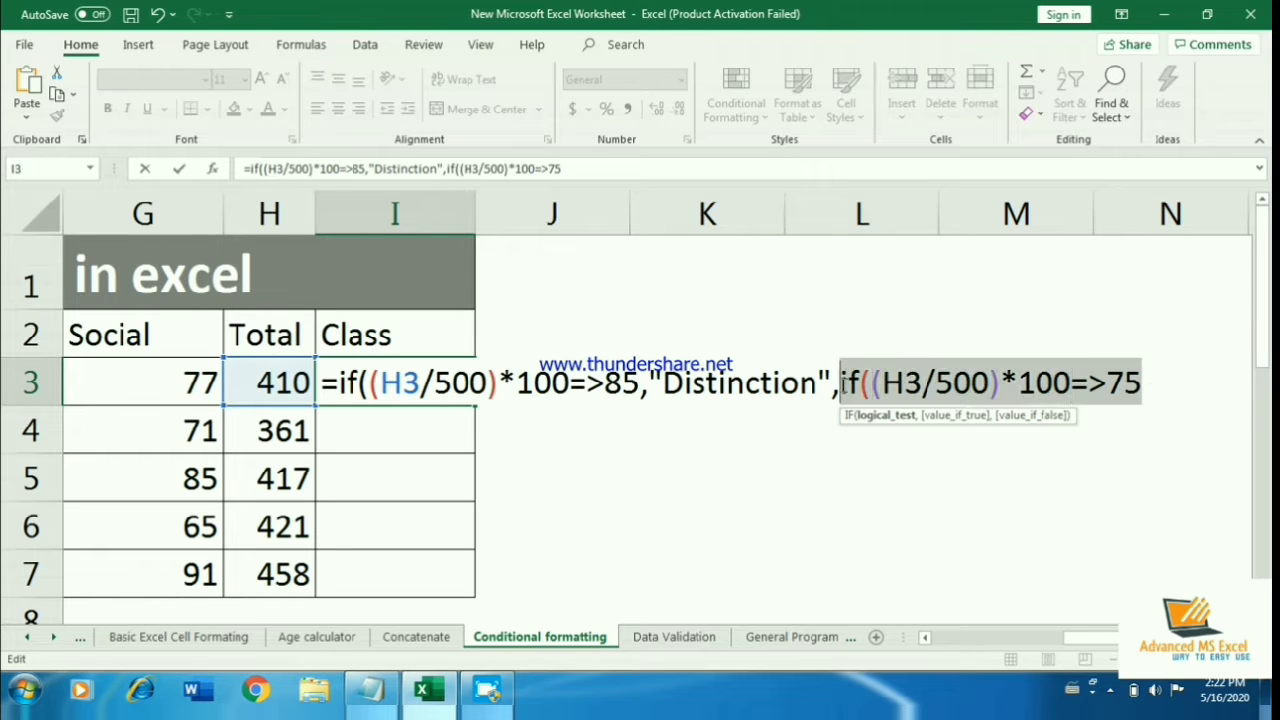
pyautogui.click(1146, 394)
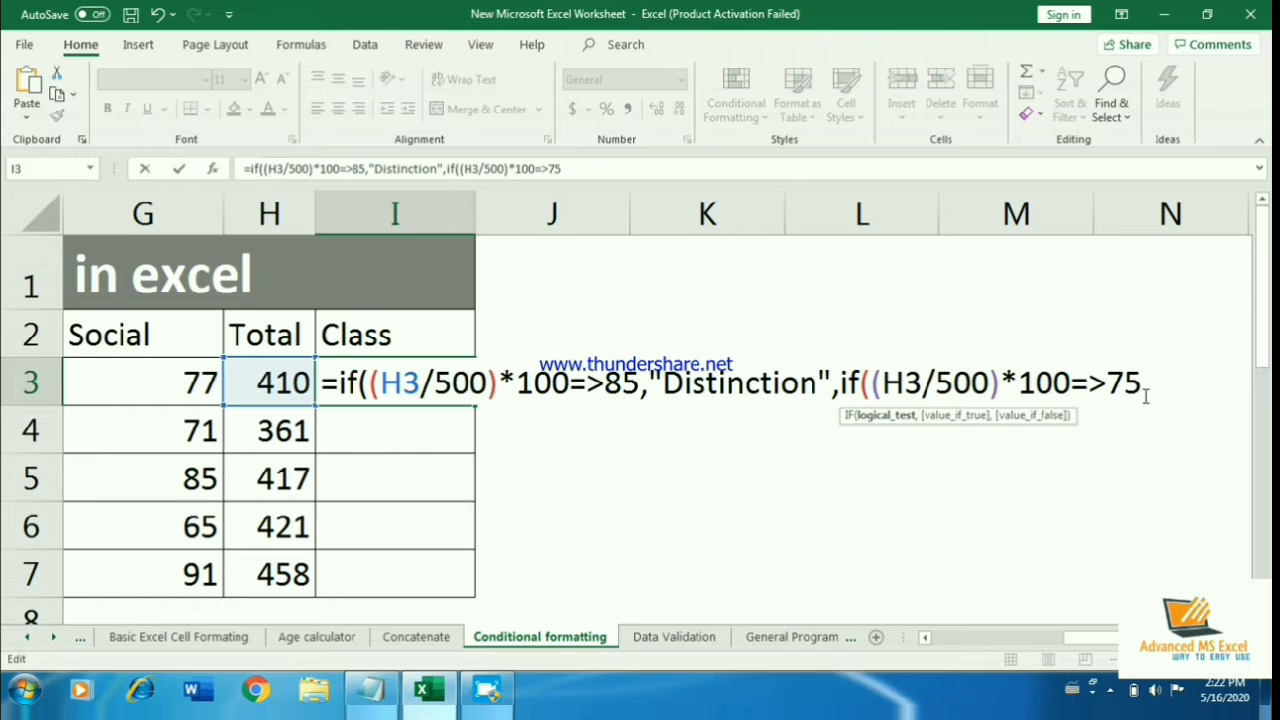
pyautogui.write(',')
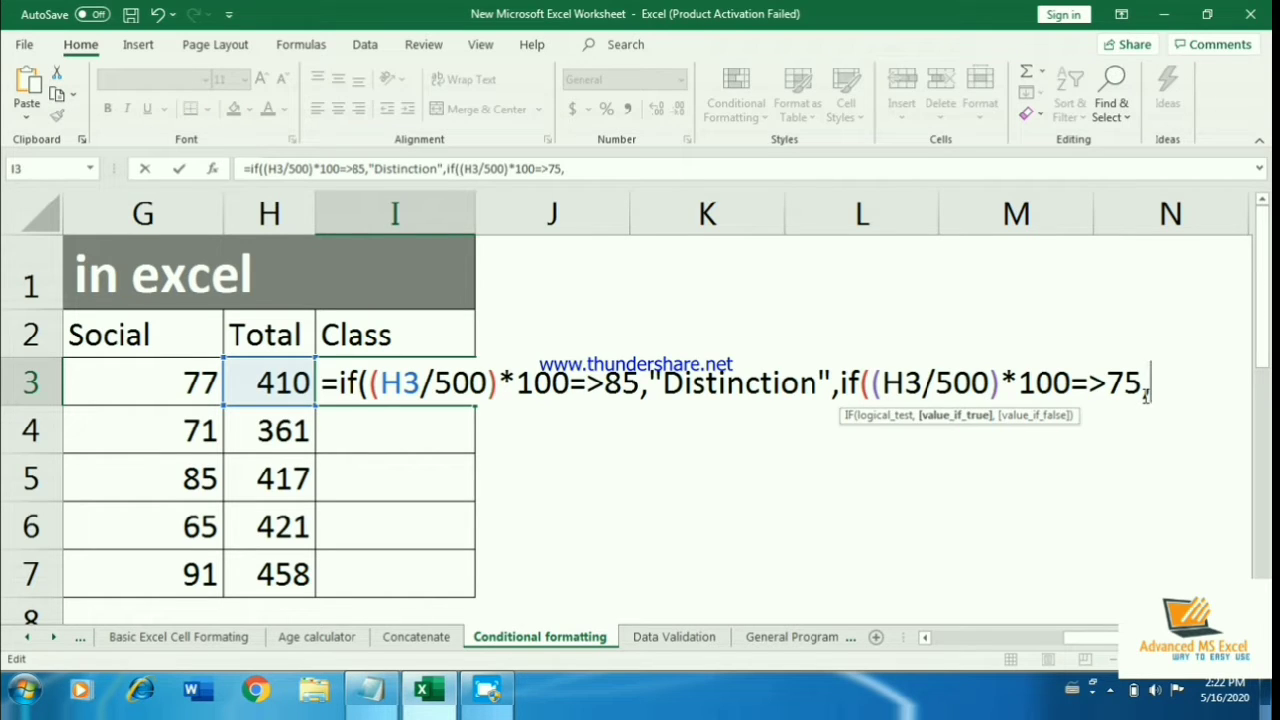
pyautogui.write('"')
pyautogui.write('fIRST')
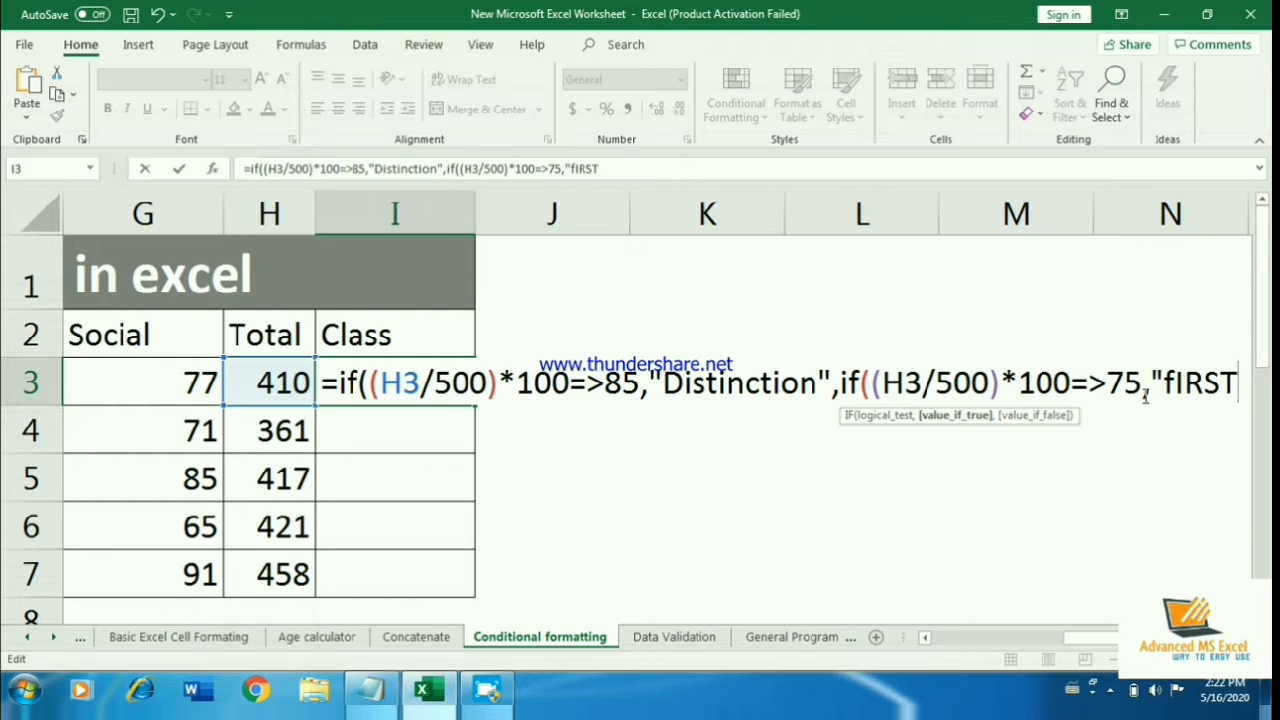
pyautogui.press('BackSpace')
pyautogui.press('BackSpace')
pyautogui.press('BackSpace')
pyautogui.press('BackSpace')
pyautogui.press('BackSpace')
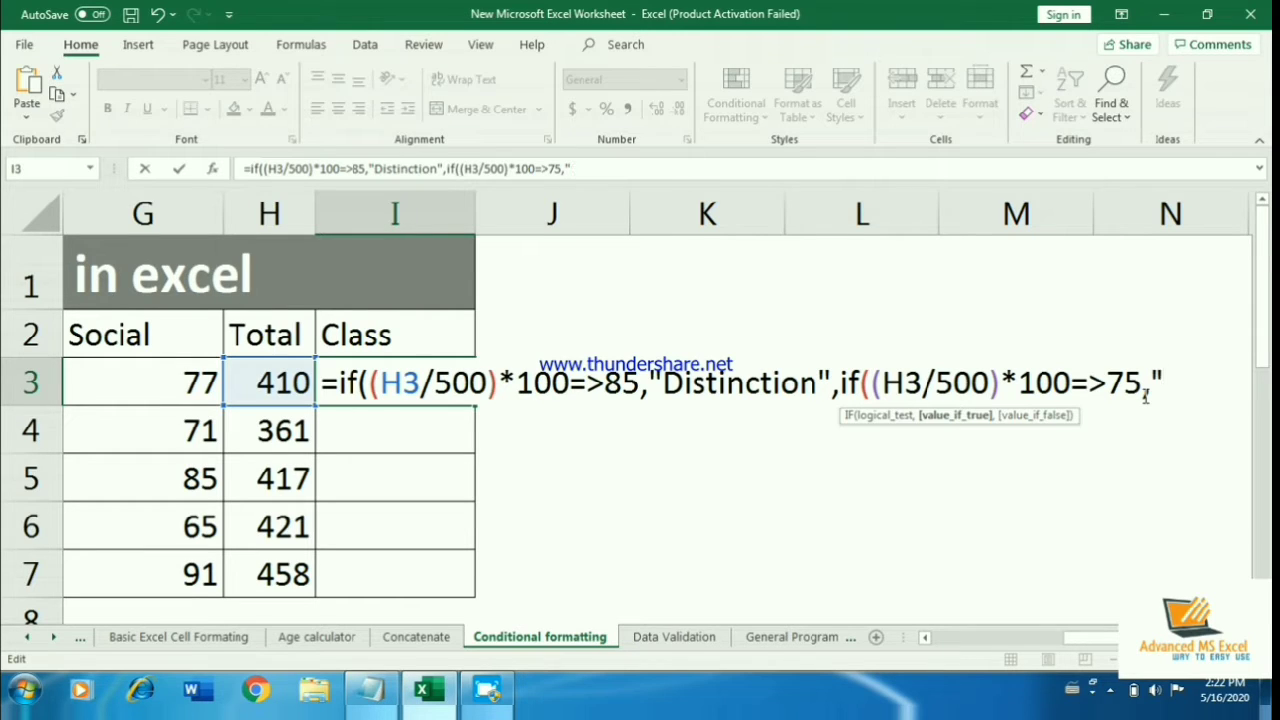
pyautogui.write('First')
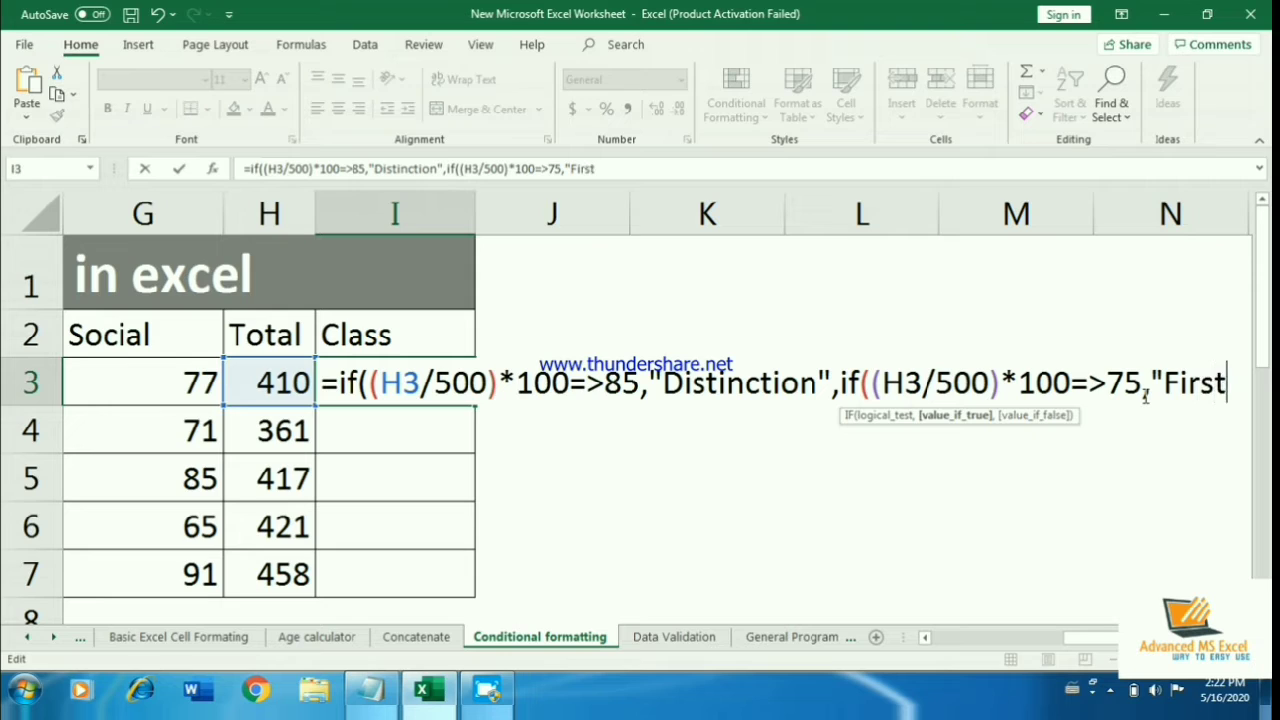
pyautogui.write(' Cla')
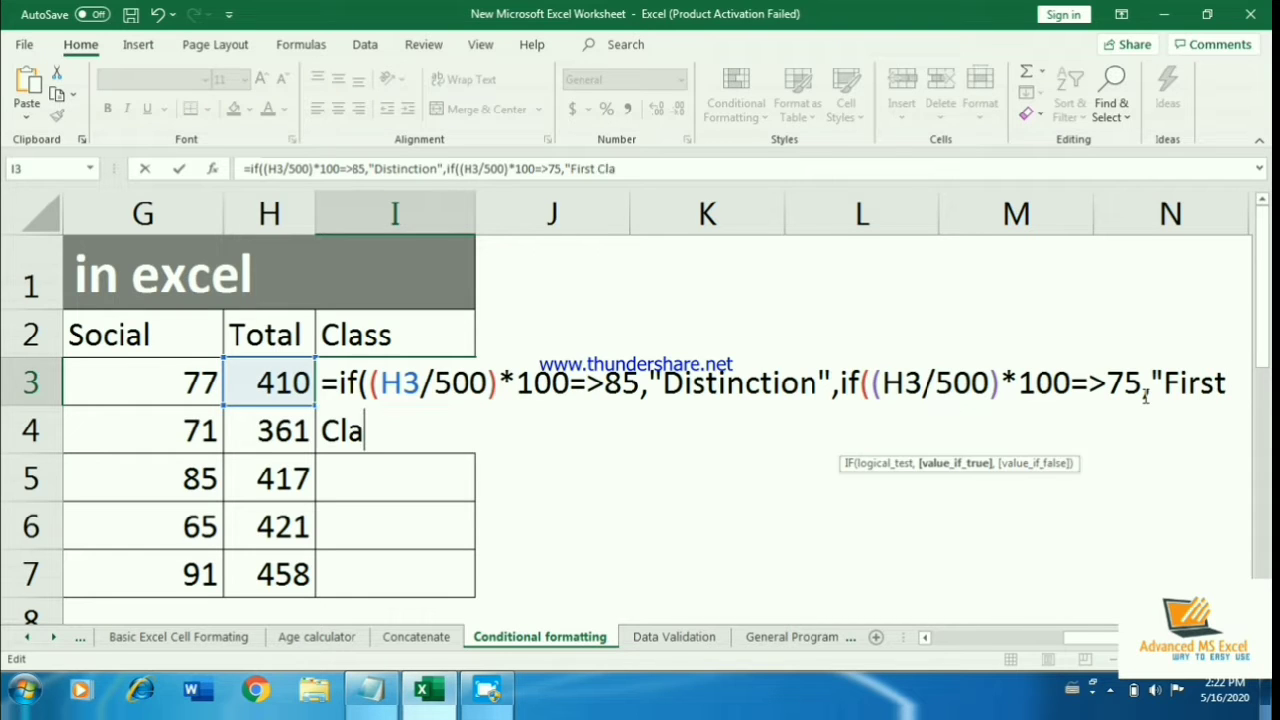
pyautogui.write('ss",')
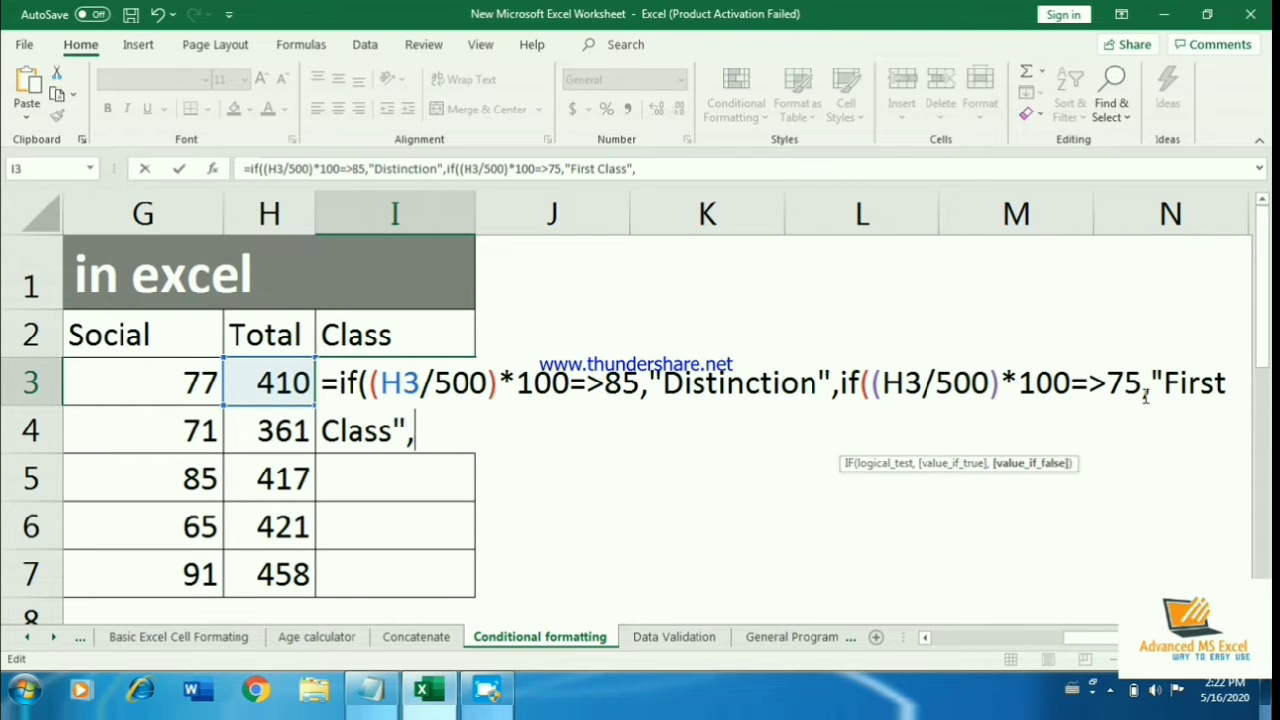
pyautogui.write('if((H3/500)*100=>75')
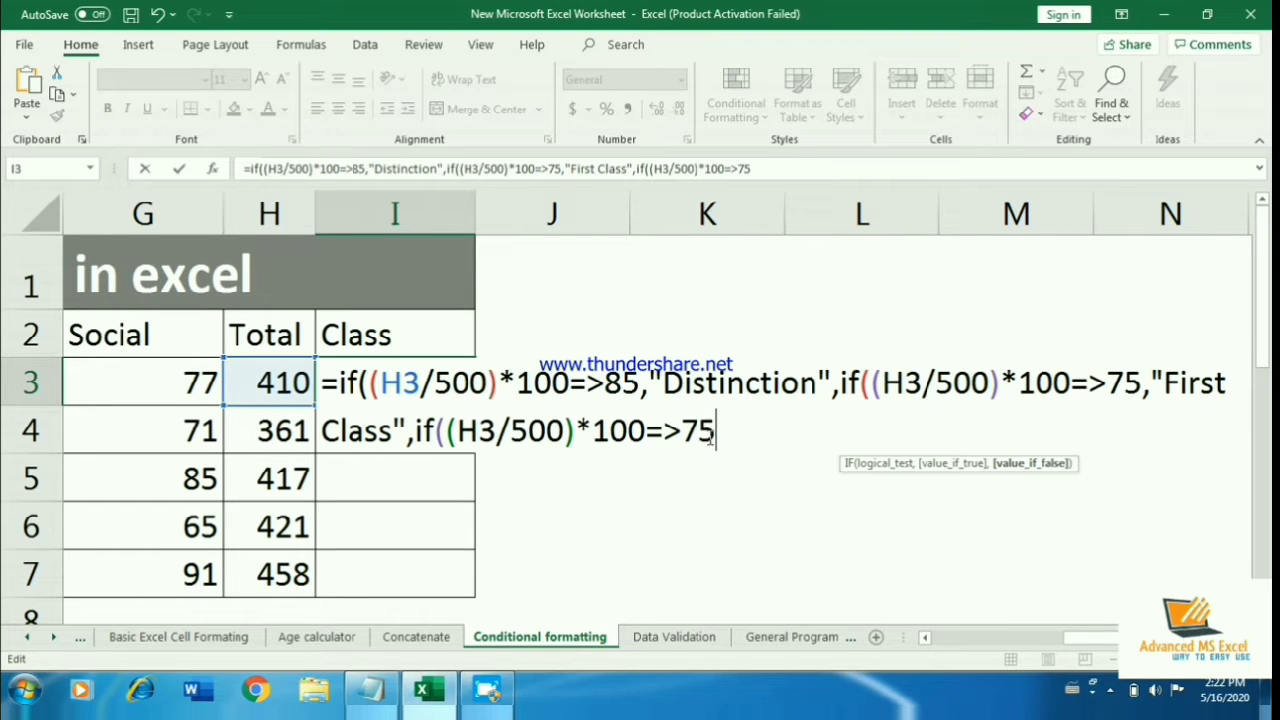
pyautogui.press('BackSpace')
pyautogui.press('BackSpace')
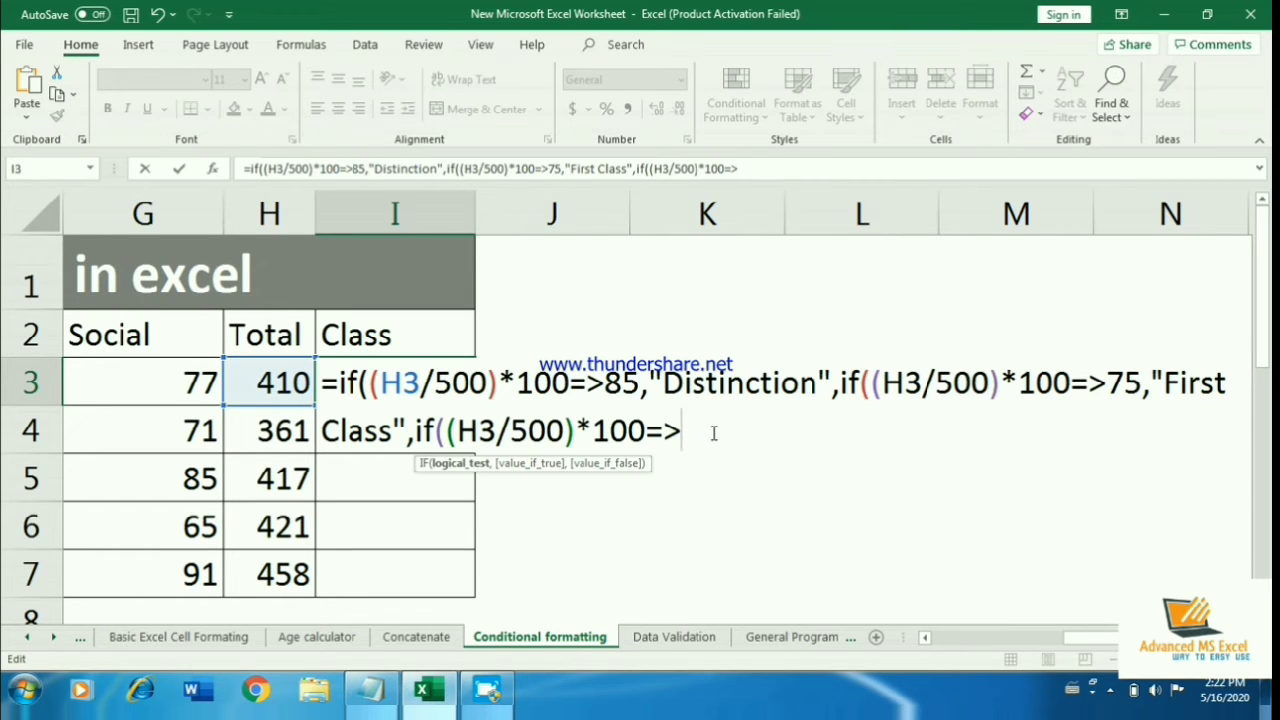
pyautogui.write('65,')
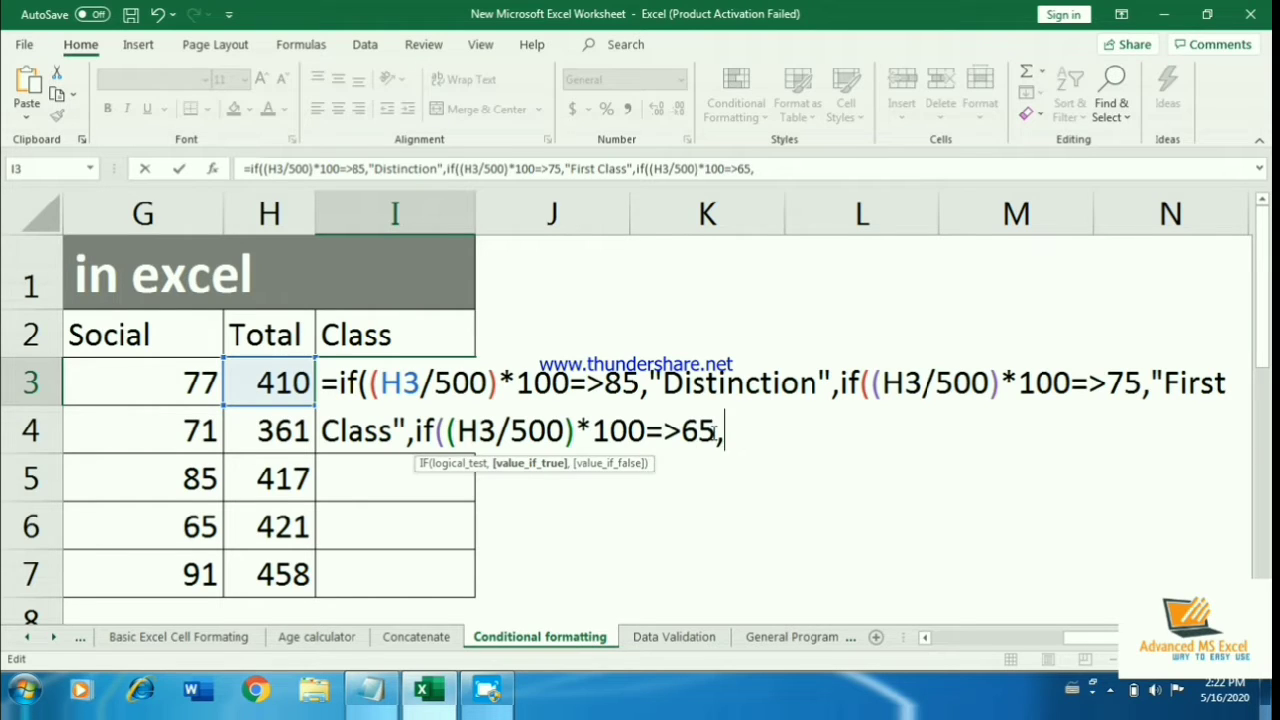
pyautogui.write('"S')
pyautogui.write('econd ')
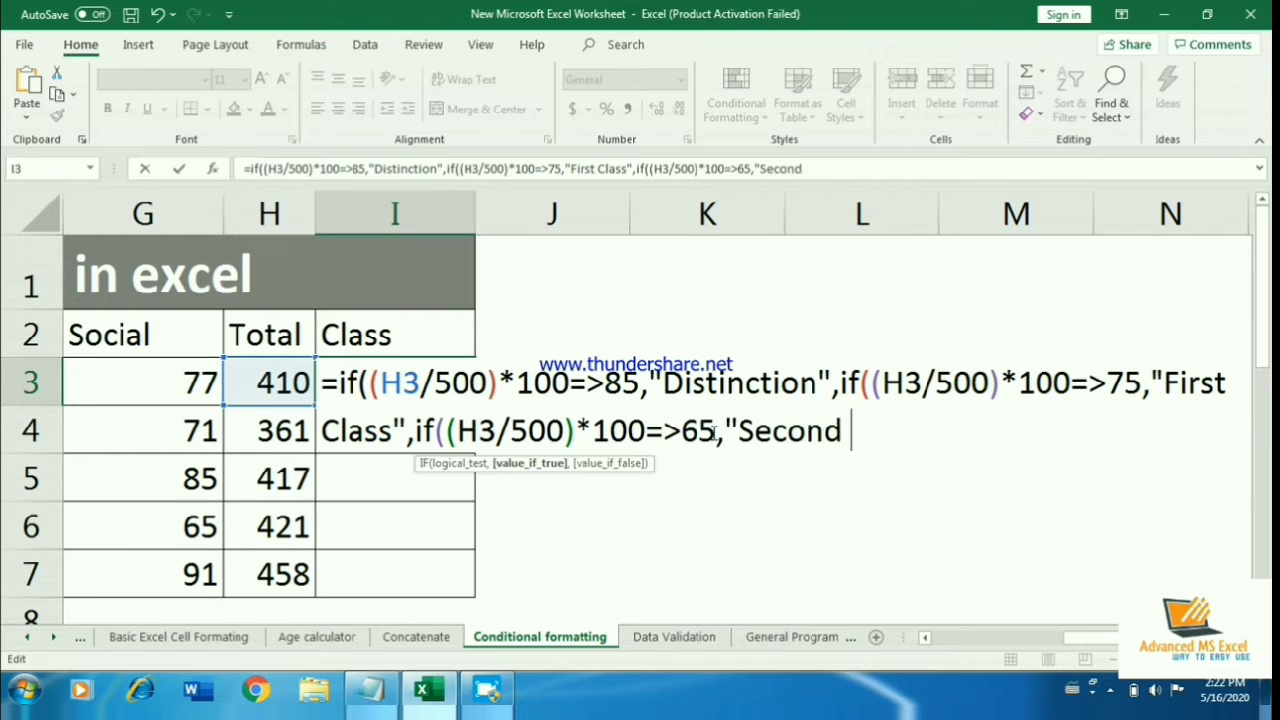
pyautogui.write('Class"')
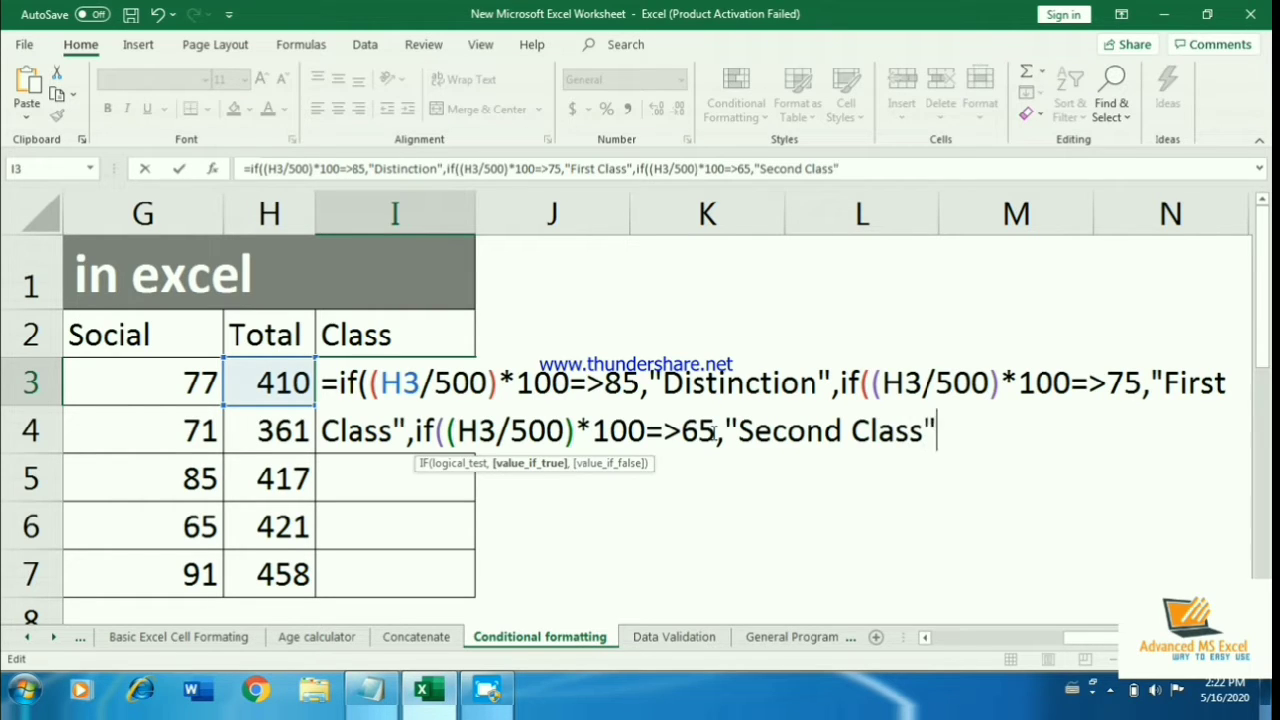
pyautogui.write(',"')
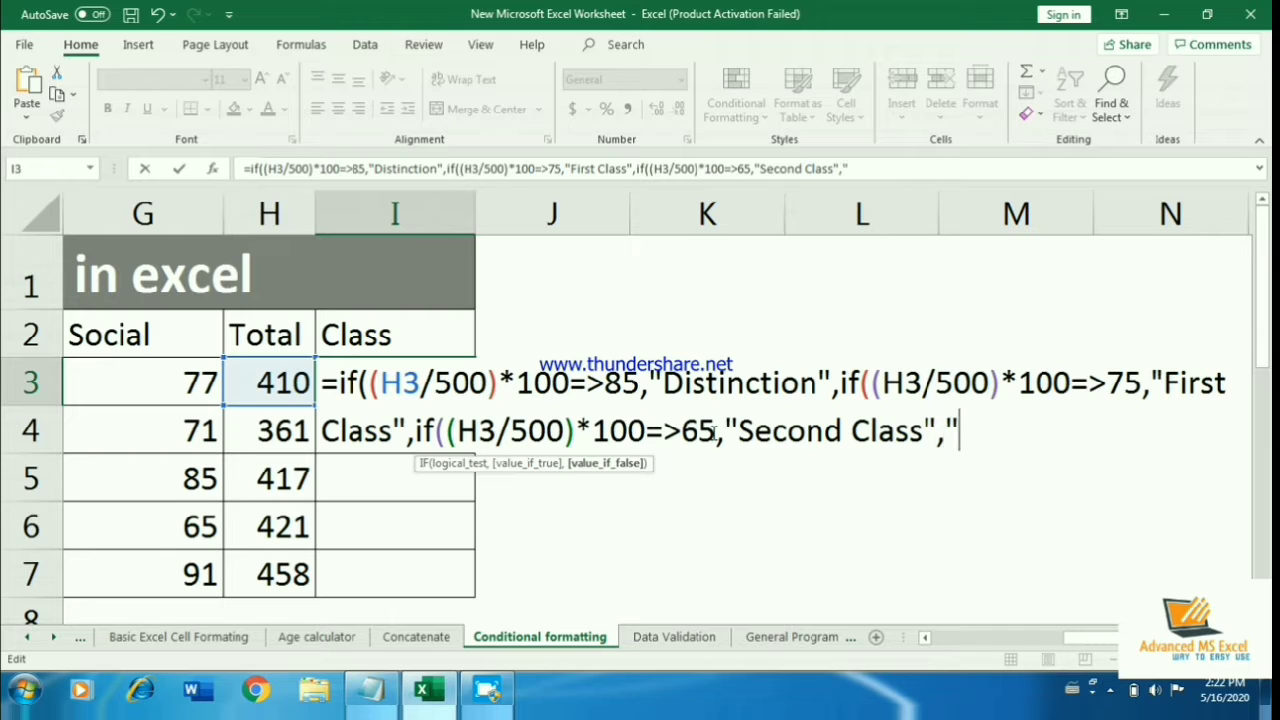
pyautogui.write('Fail"')
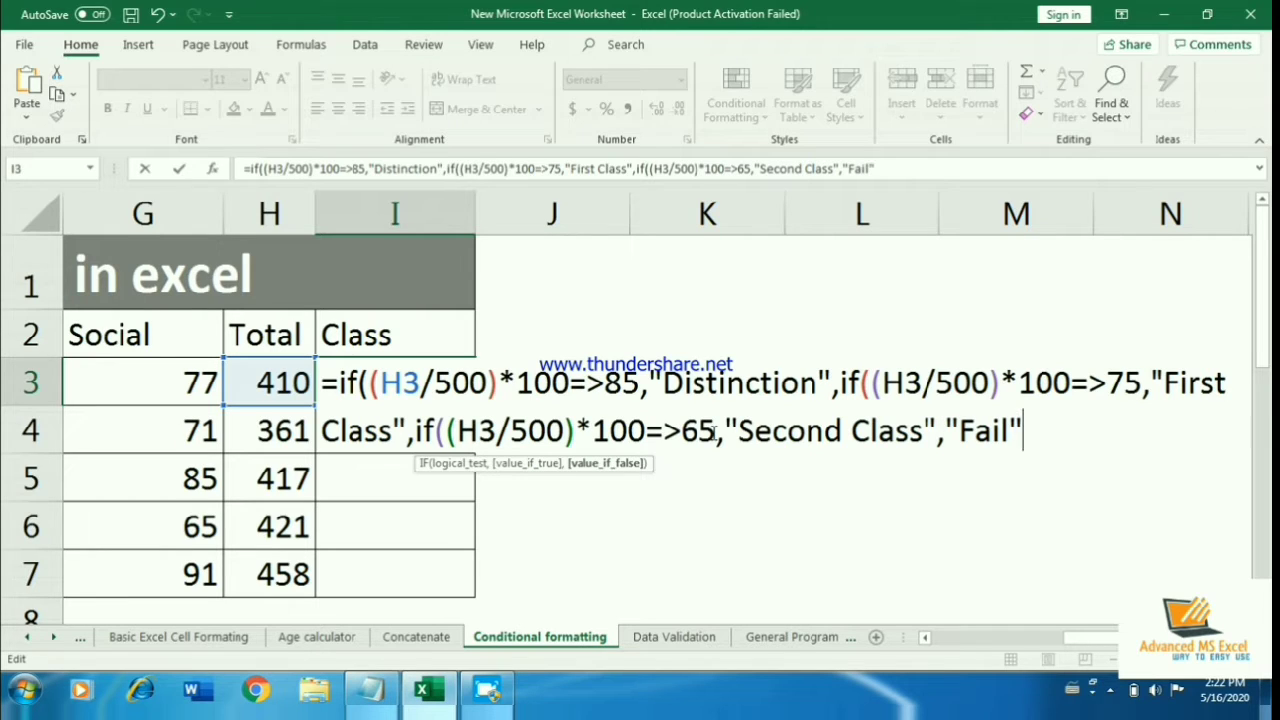
pyautogui.write(')')
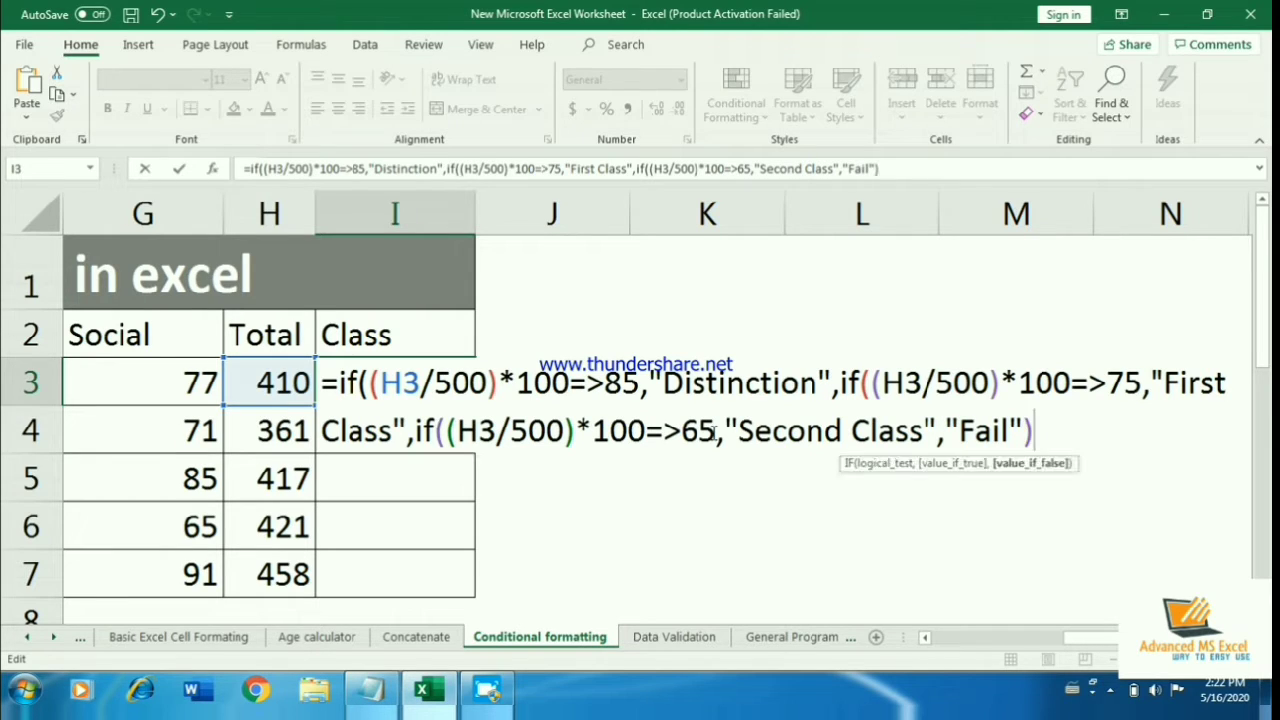
pyautogui.write('))')
# - Enter the nested IF formula in I3, accepting Excel's suggested correction
pyautogui.press('Return')
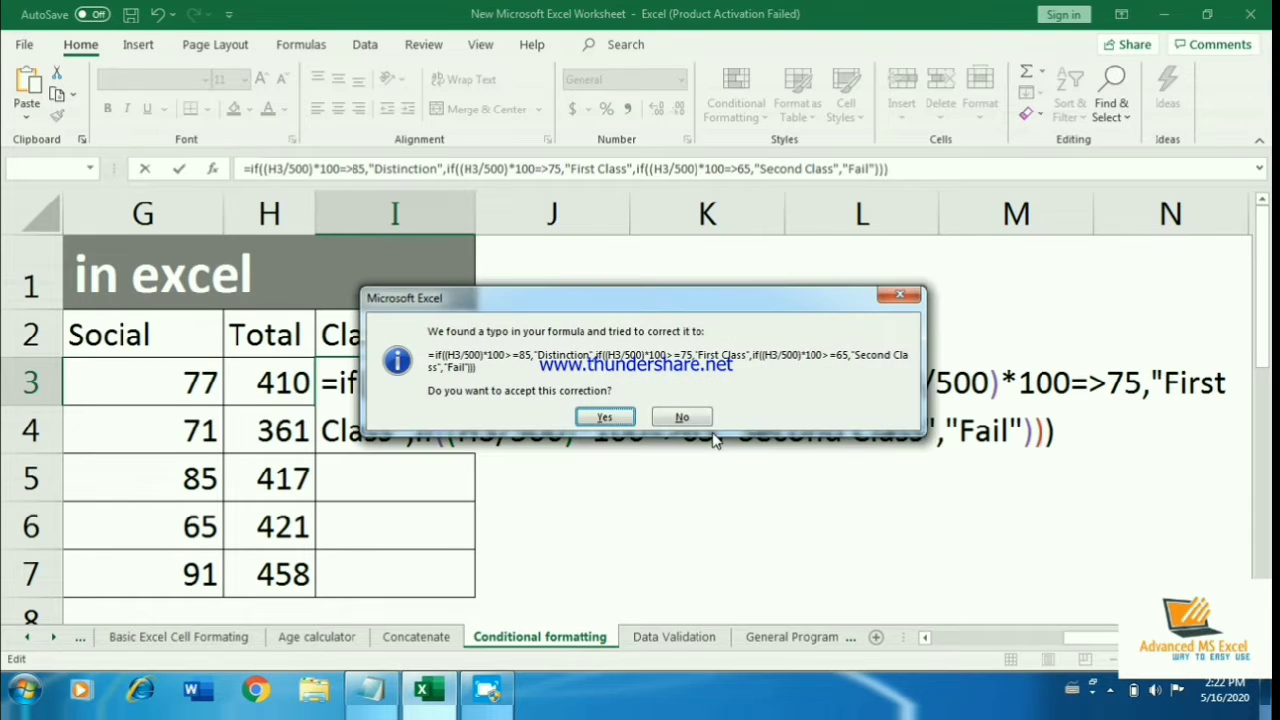
pyautogui.press('Return')
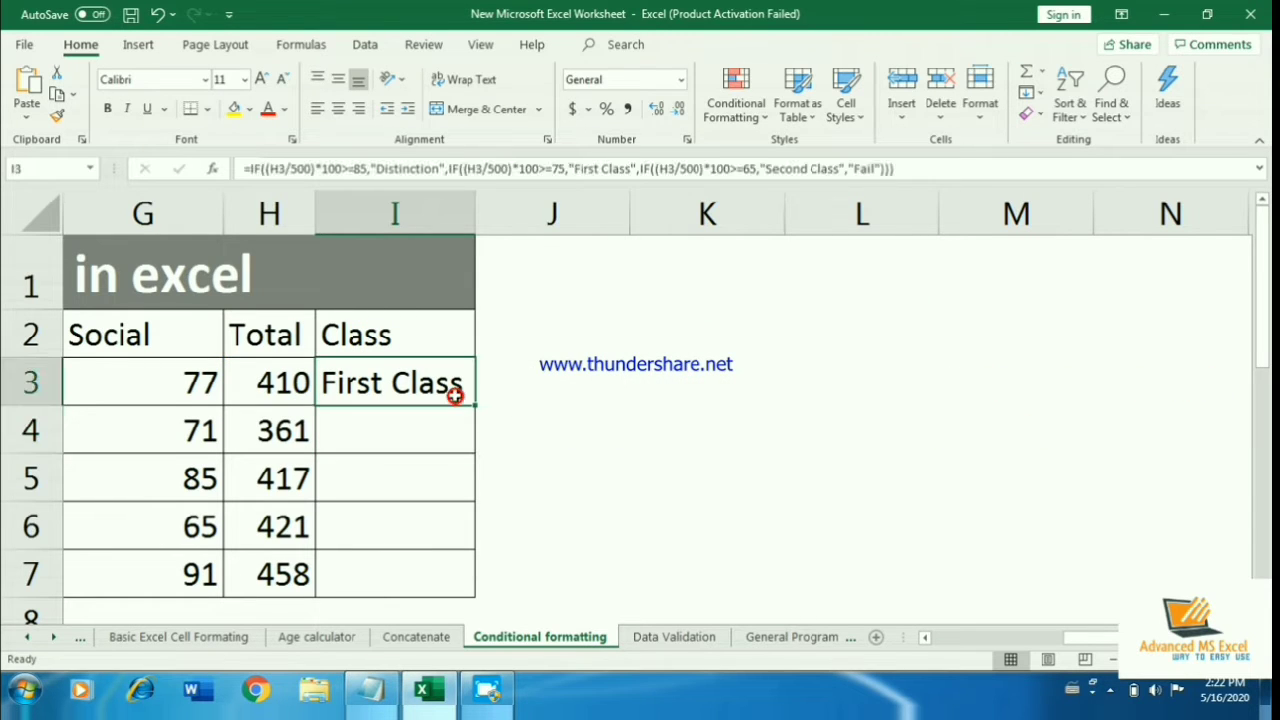
pyautogui.press('Left')
pyautogui.press('Left')
pyautogui.press('Left')
pyautogui.press('Left')
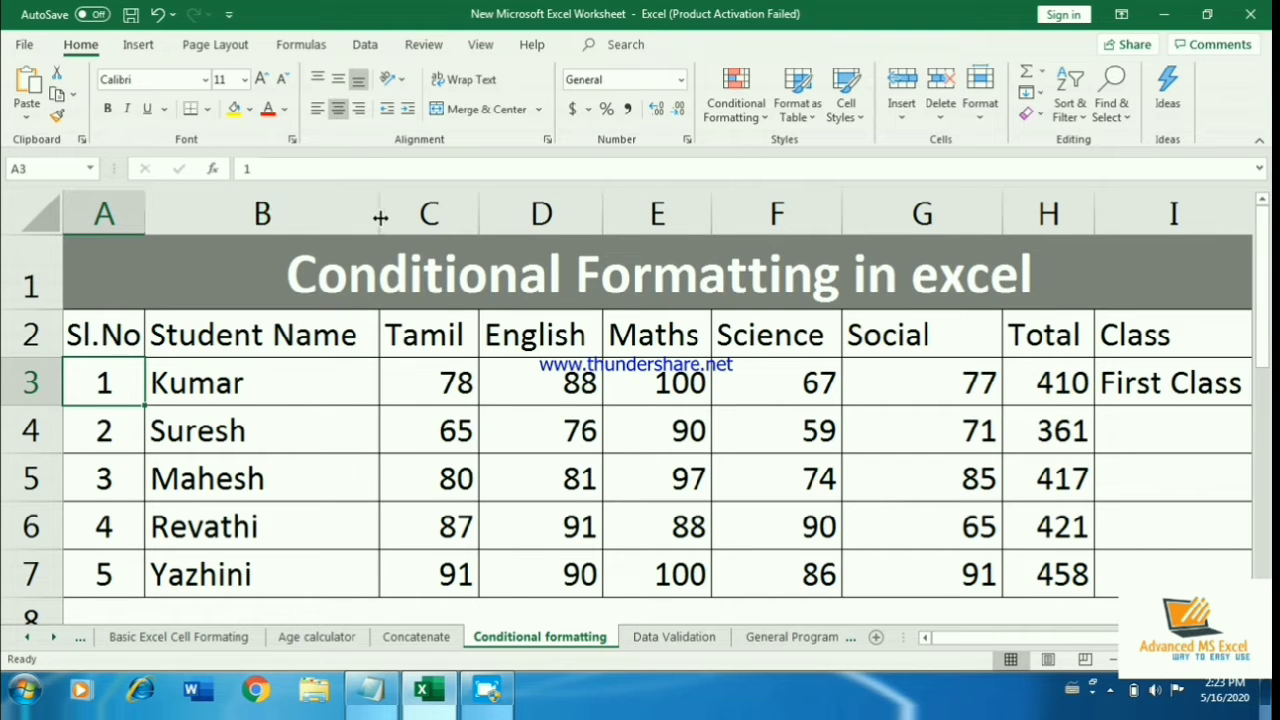
# - Narrow the Student Name column and fill the grading formula down I3:I7
pyautogui.moveTo(380, 217); pyautogui.dragTo(290, 238)
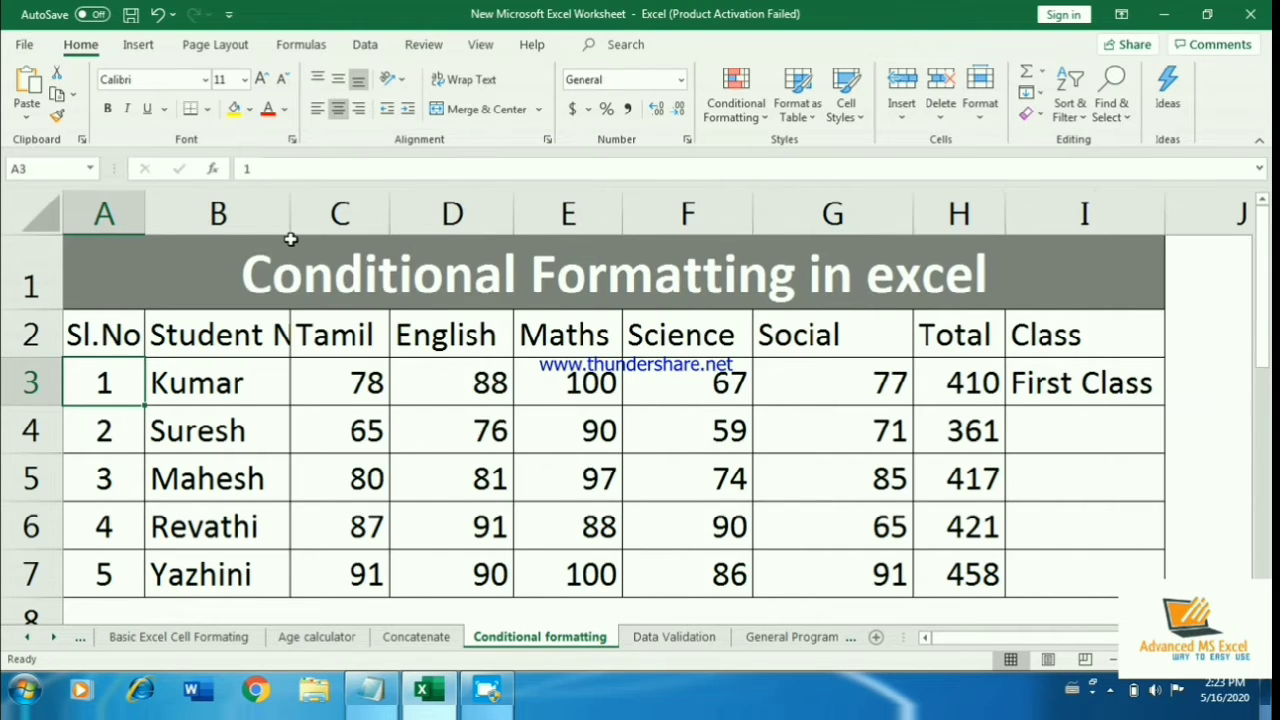
pyautogui.moveTo(932, 378); pyautogui.dragTo(1085, 388)
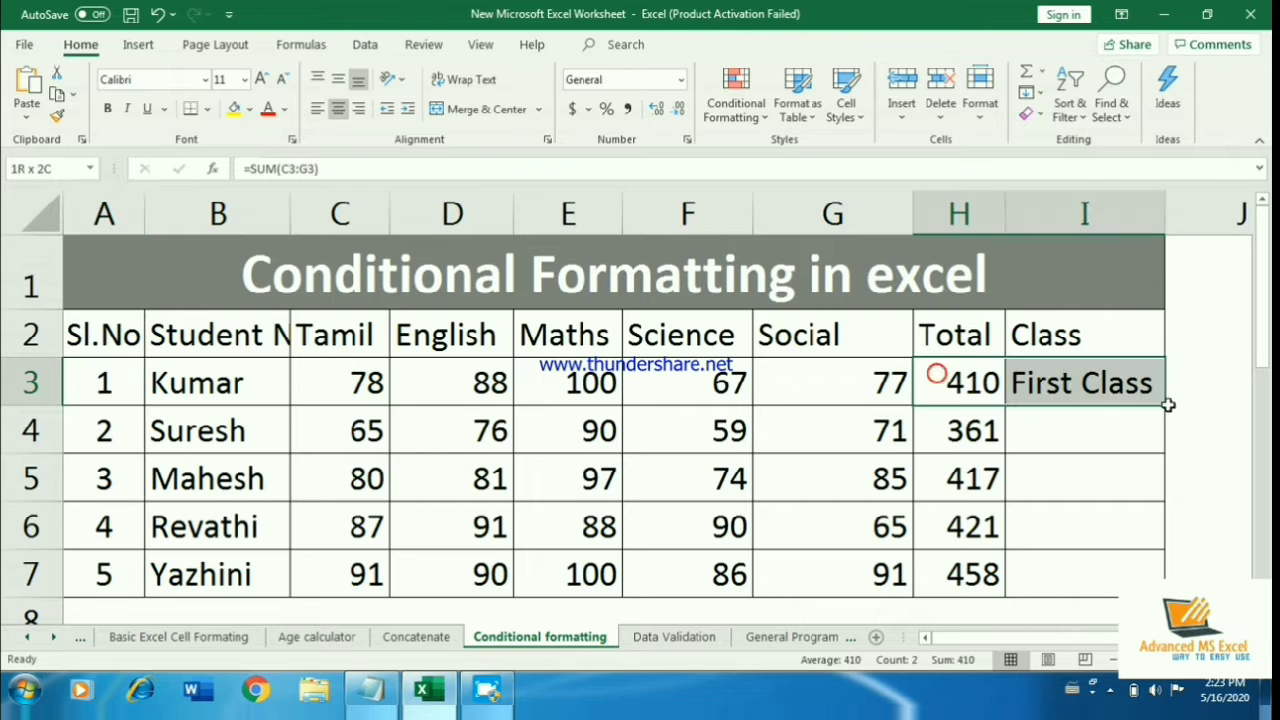
pyautogui.click(1084, 388)
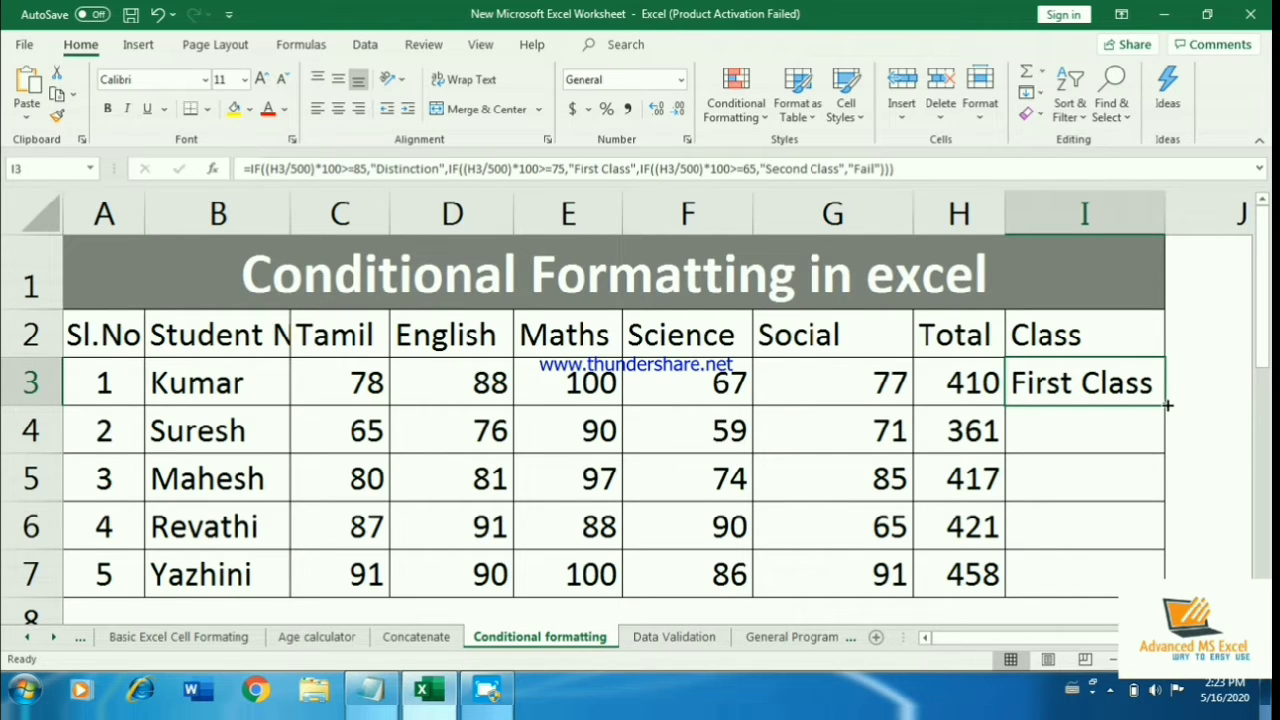
pyautogui.doubleClick(1167, 405)
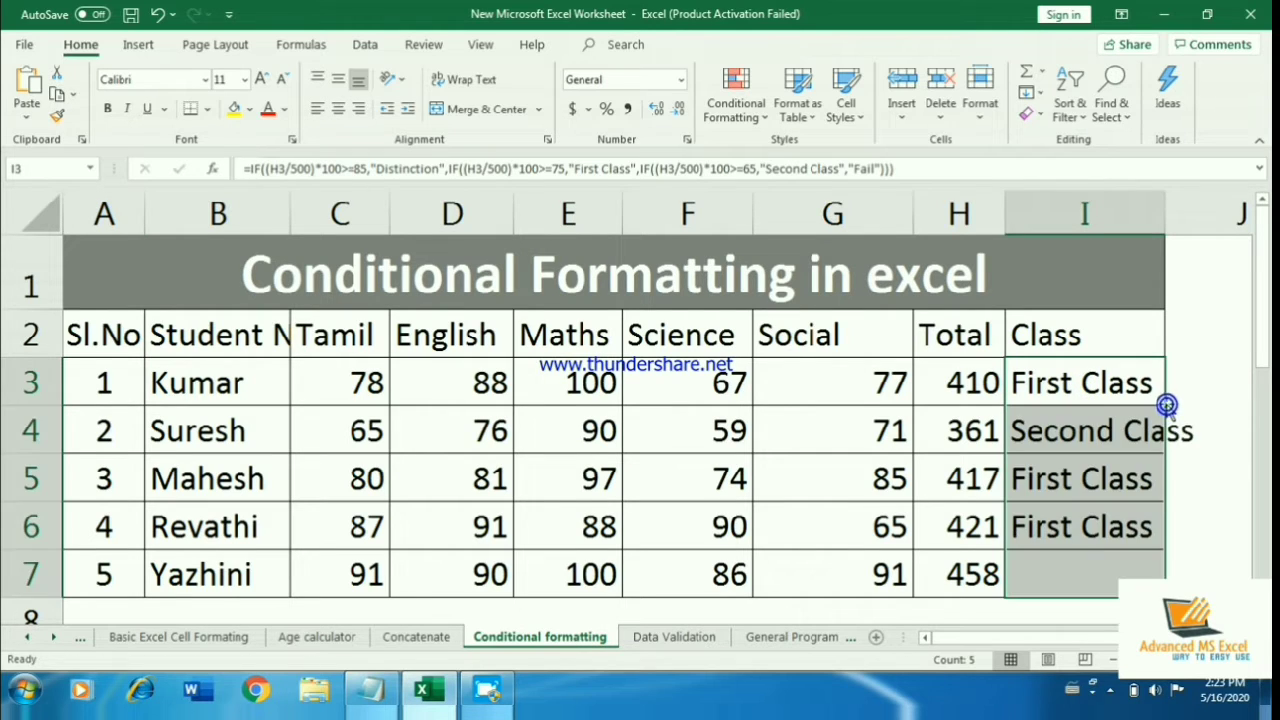
pyautogui.click(1110, 428)
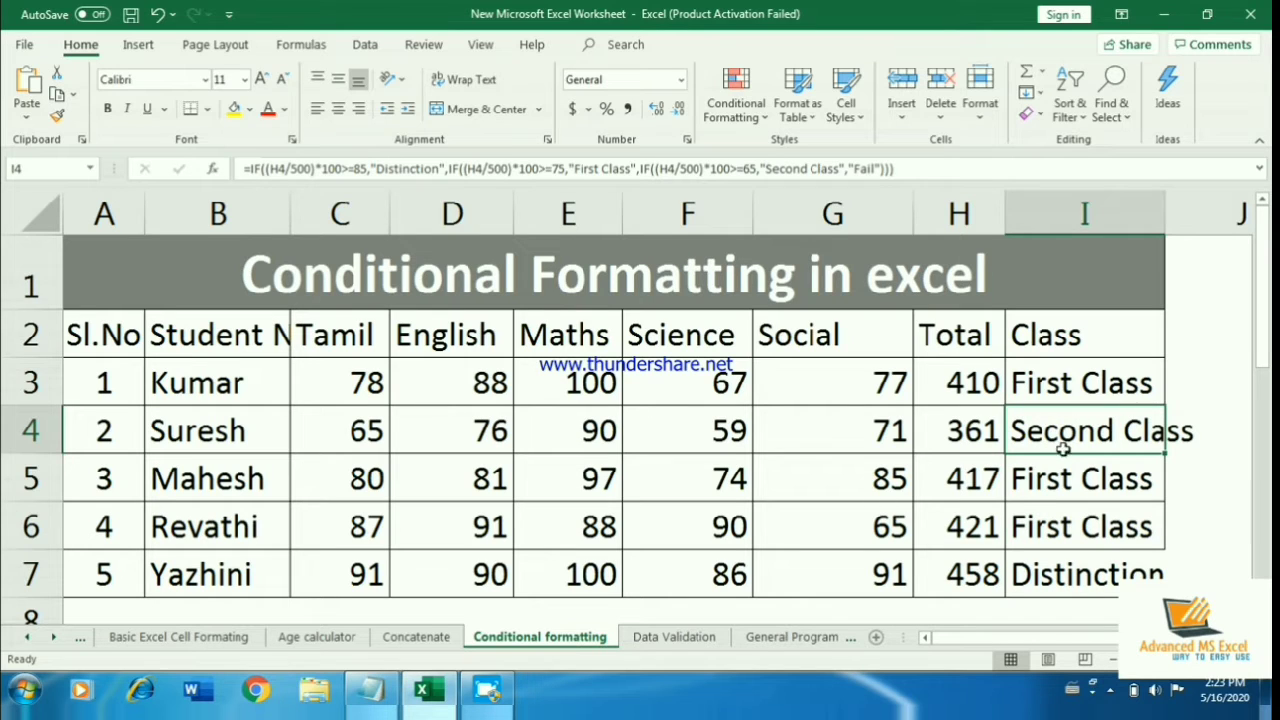
pyautogui.click(945, 527)
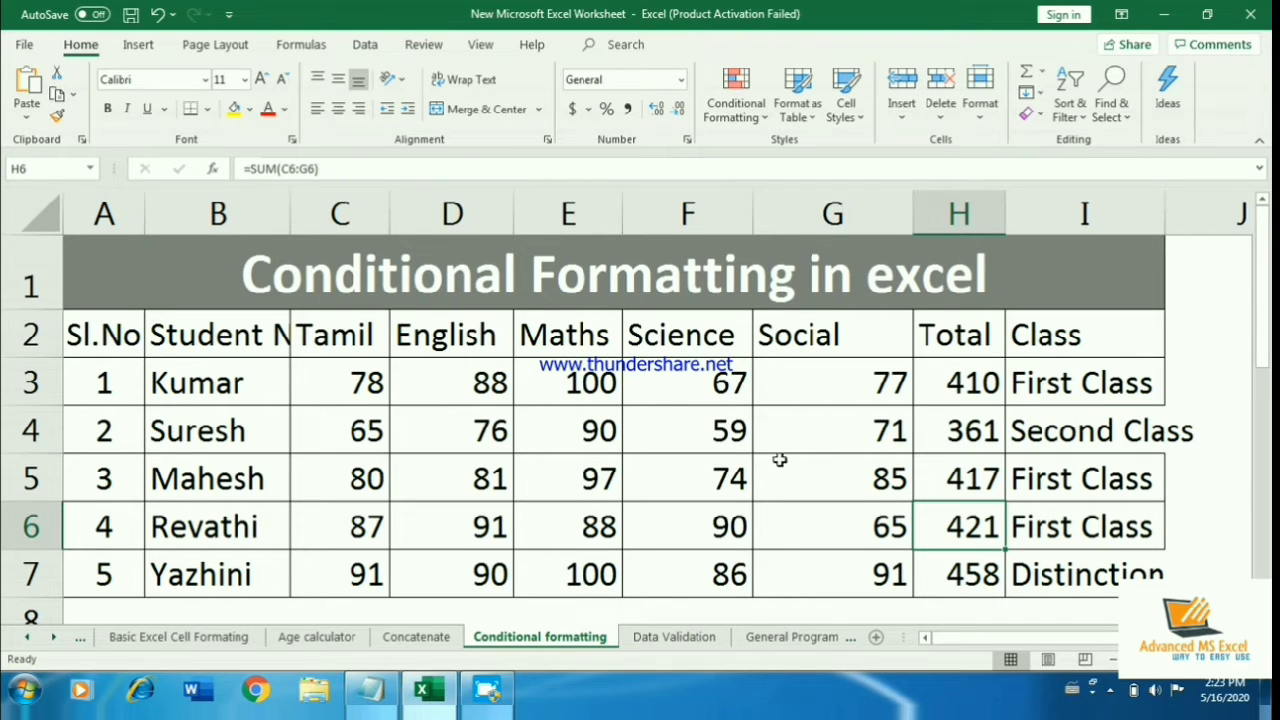
# - Autofit the Class column so 'Second Class' fits
pyautogui.click(1164, 206)
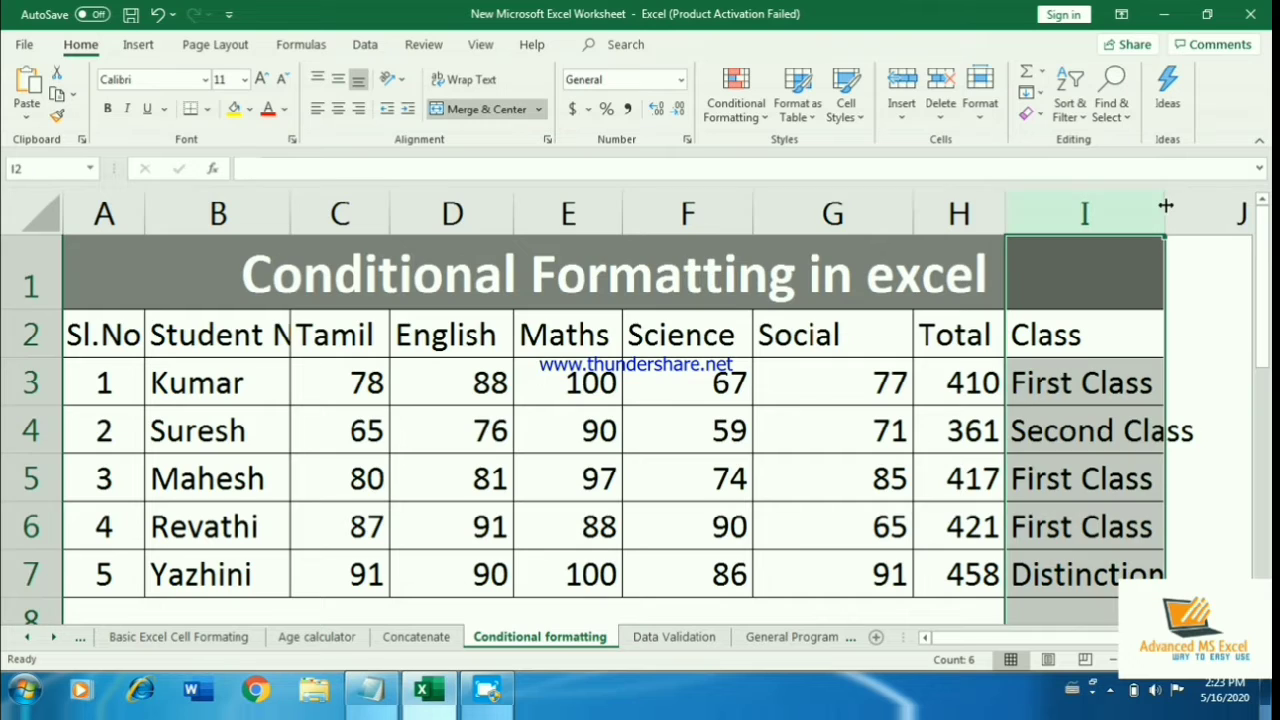
pyautogui.doubleClick(1166, 206)
pyautogui.click(1131, 365)
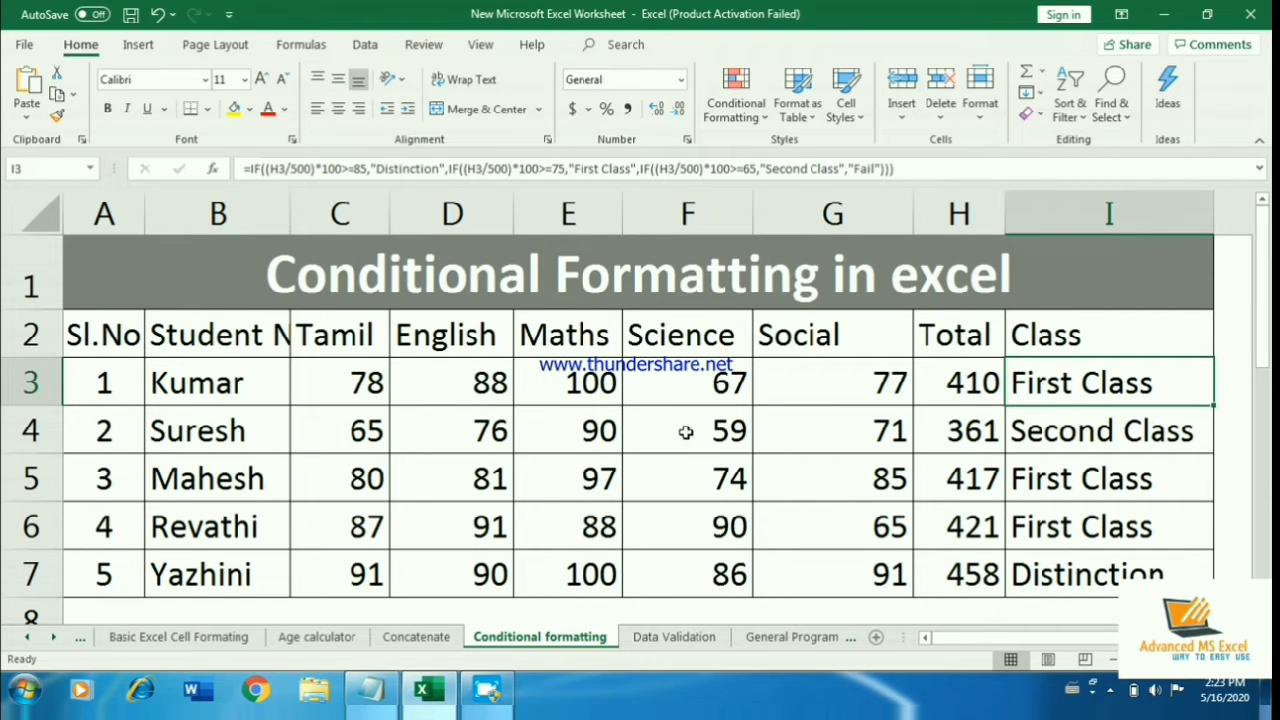
# - Select the marks C3:G7 and start a New Rule from Conditional Formatting
pyautogui.moveTo(364, 371); pyautogui.dragTo(893, 595)
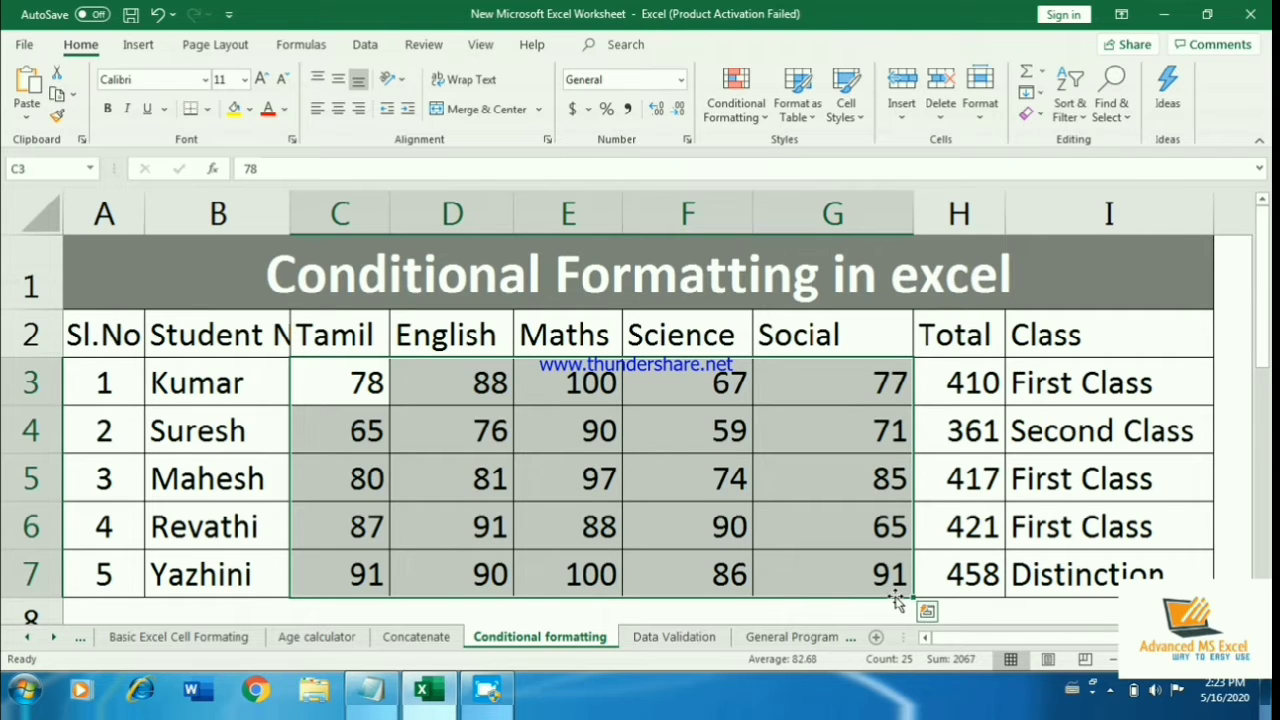
pyautogui.rightClick(613, 429)
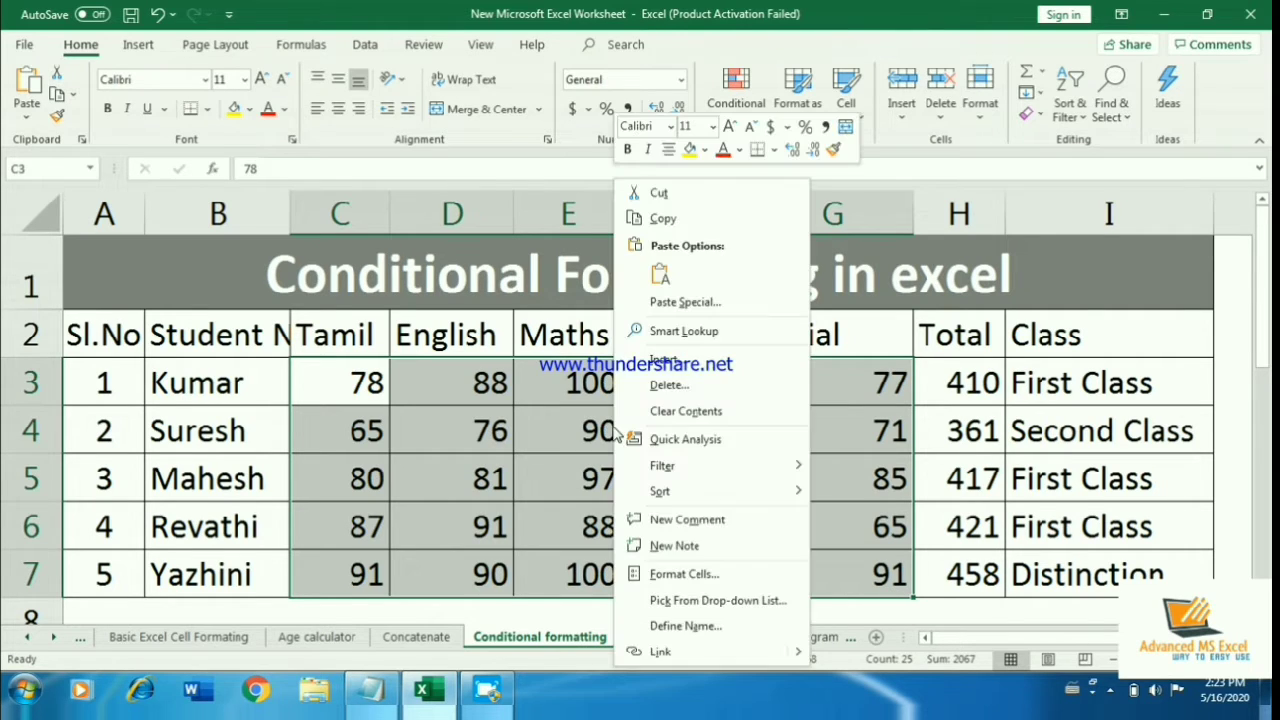
pyautogui.click(686, 66)
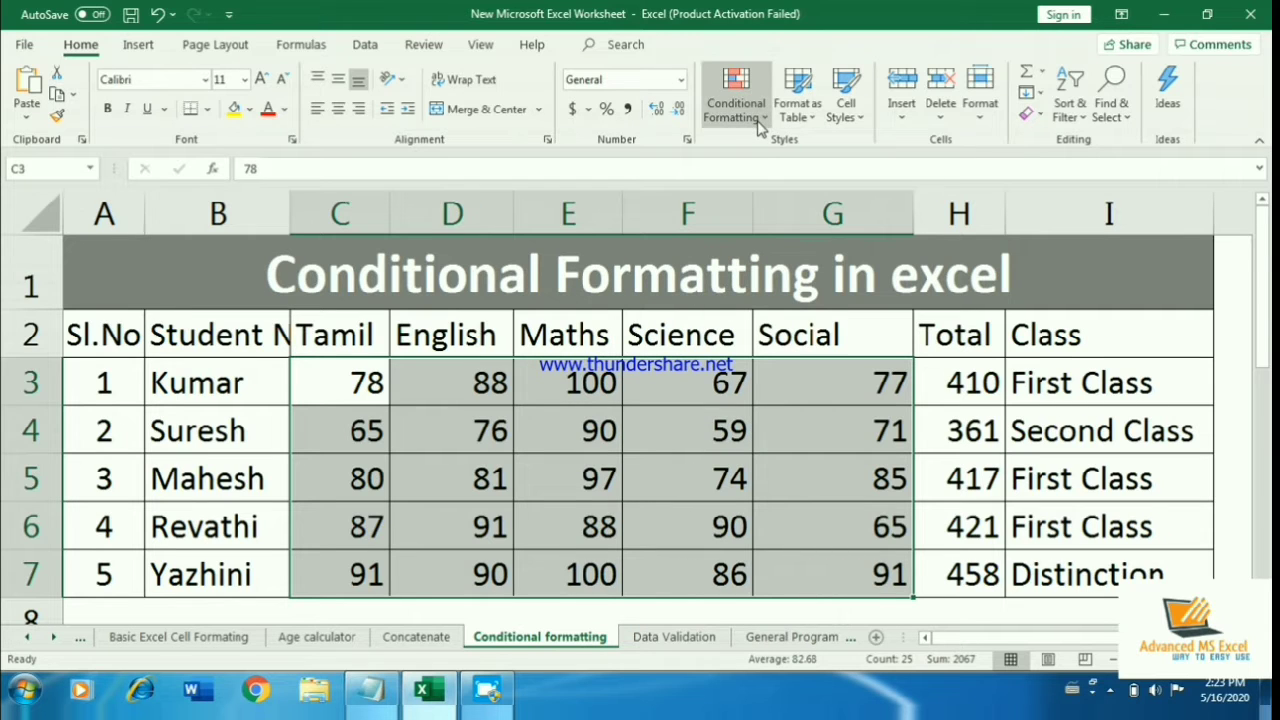
pyautogui.click(757, 121)
pyautogui.click(788, 372)
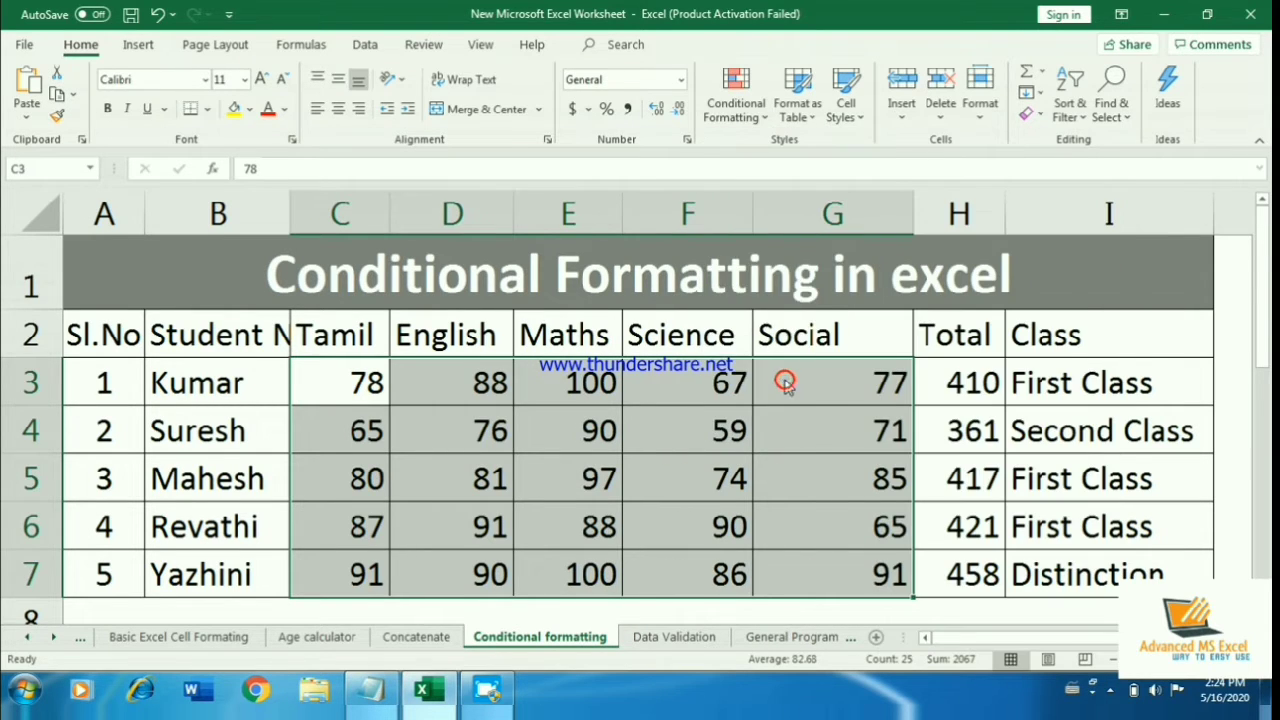
pyautogui.moveTo(590, 265); pyautogui.dragTo(985, 148)
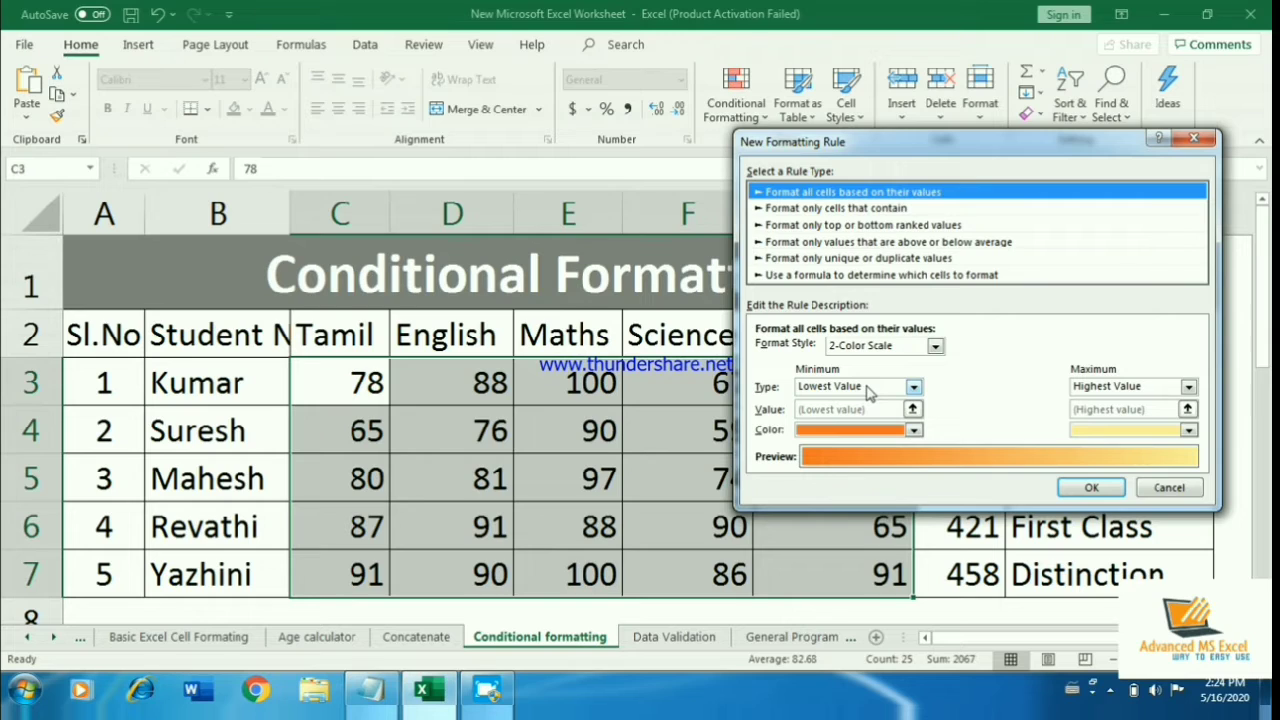
# - Set the rule to 'Format only cells that contain' with Cell Value greater than 90
pyautogui.click(867, 388)
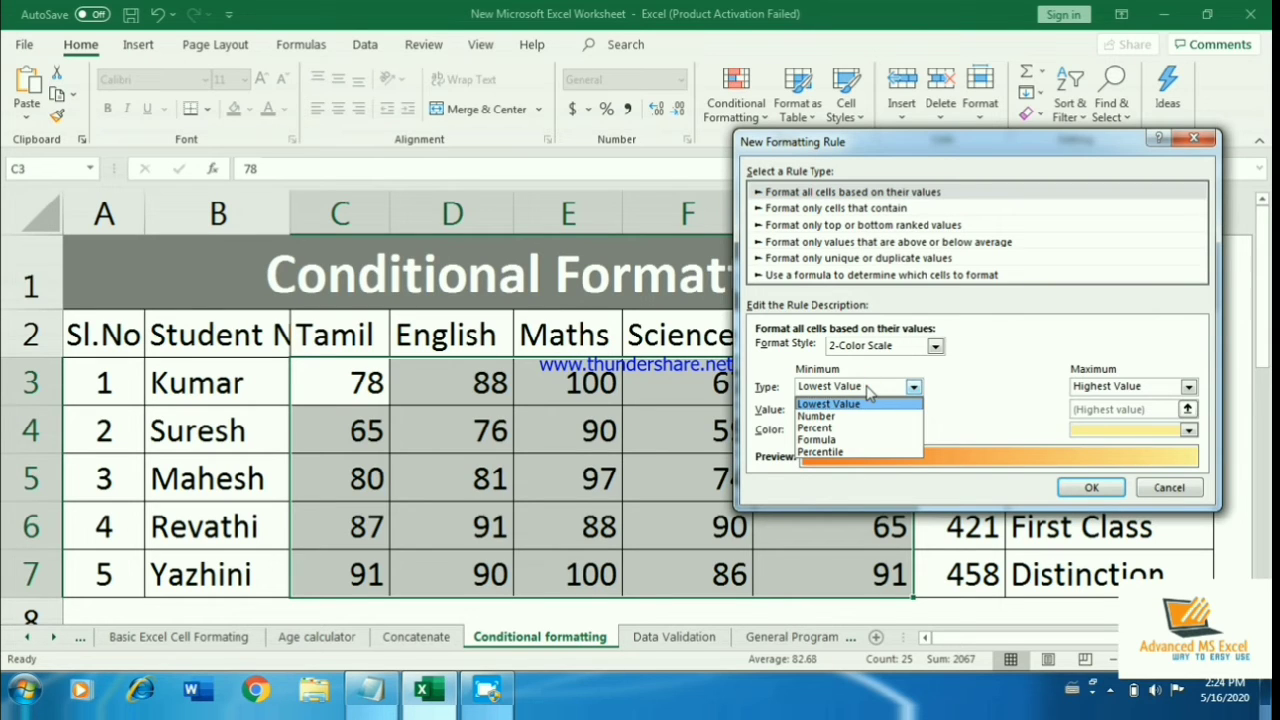
pyautogui.click(867, 390)
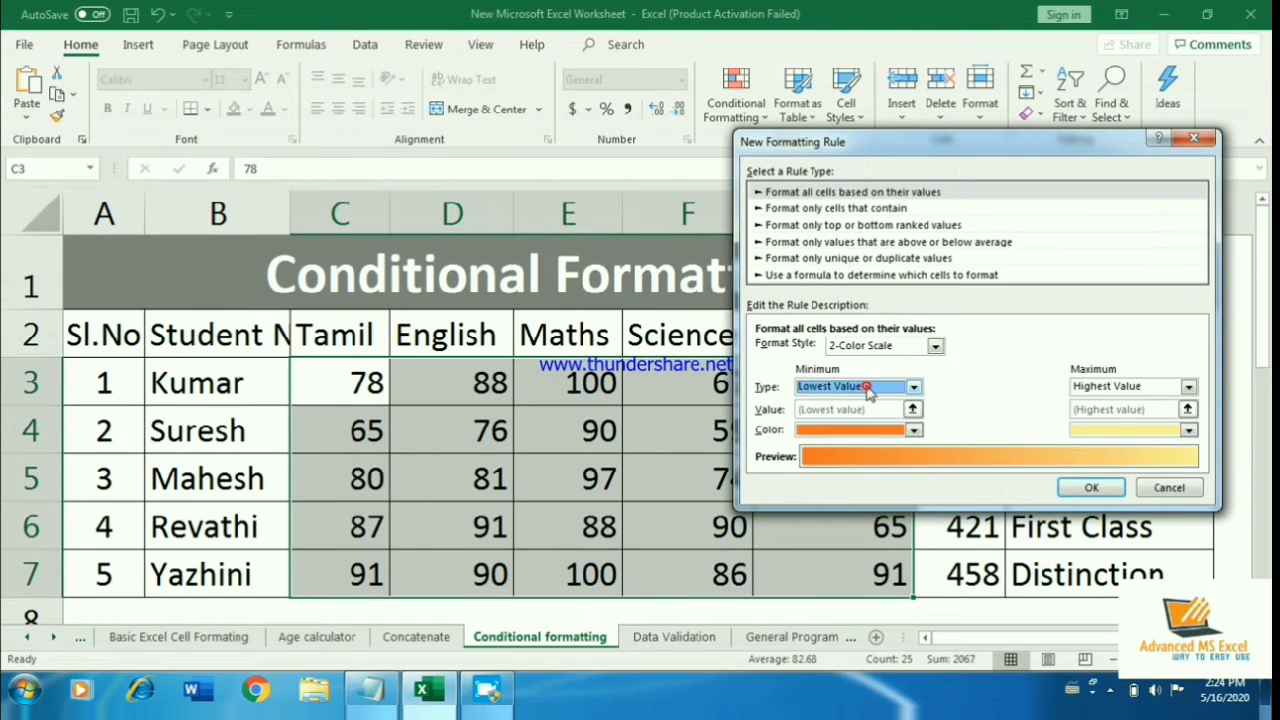
pyautogui.click(852, 209)
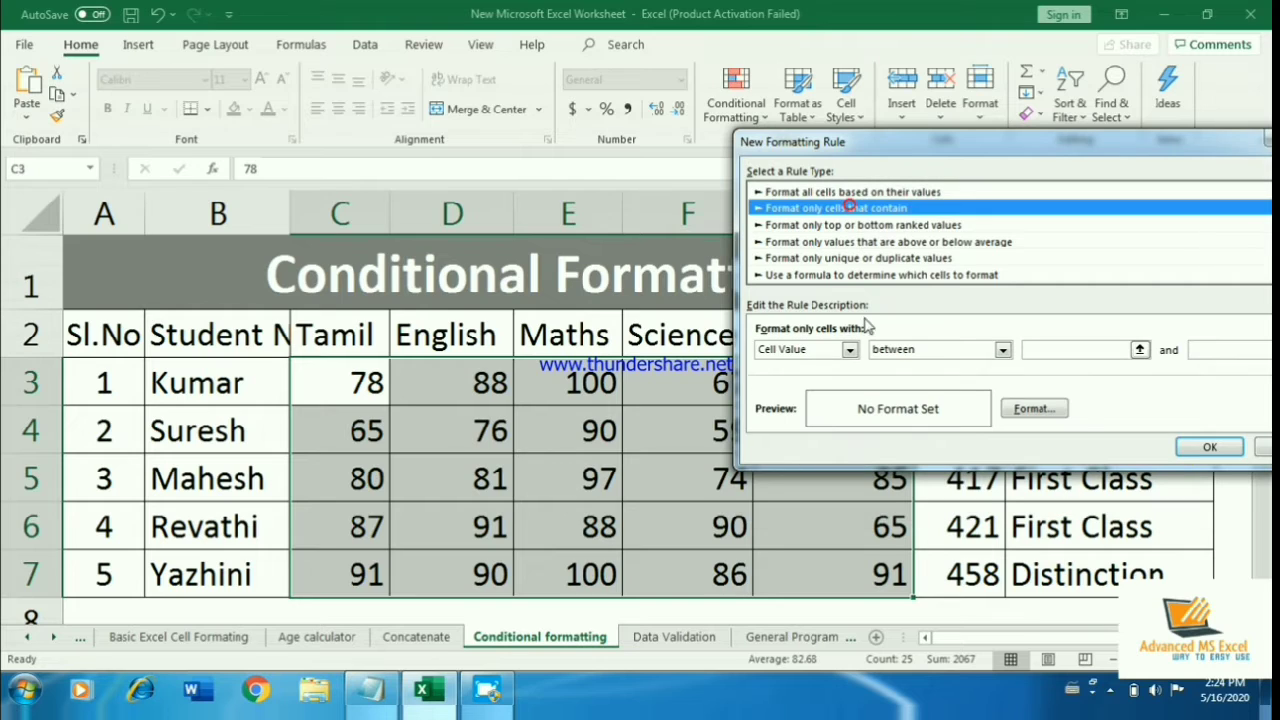
pyautogui.click(837, 351)
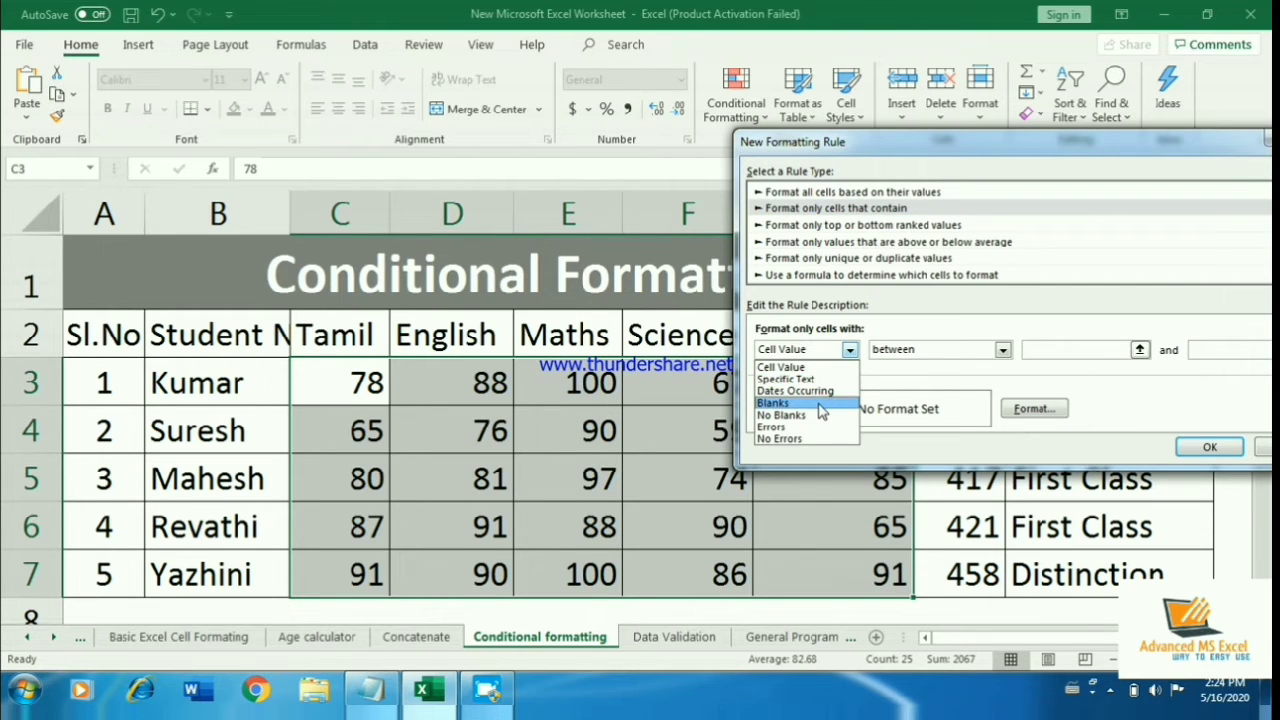
pyautogui.click(815, 367)
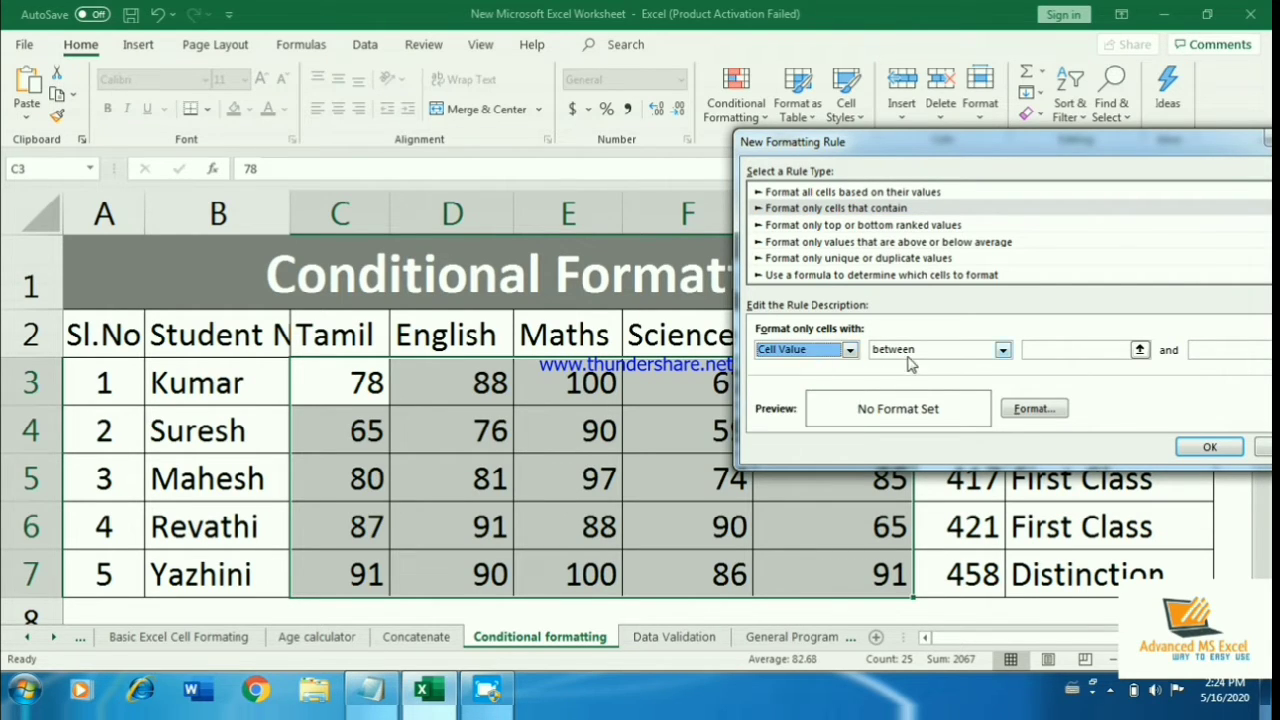
pyautogui.click(912, 352)
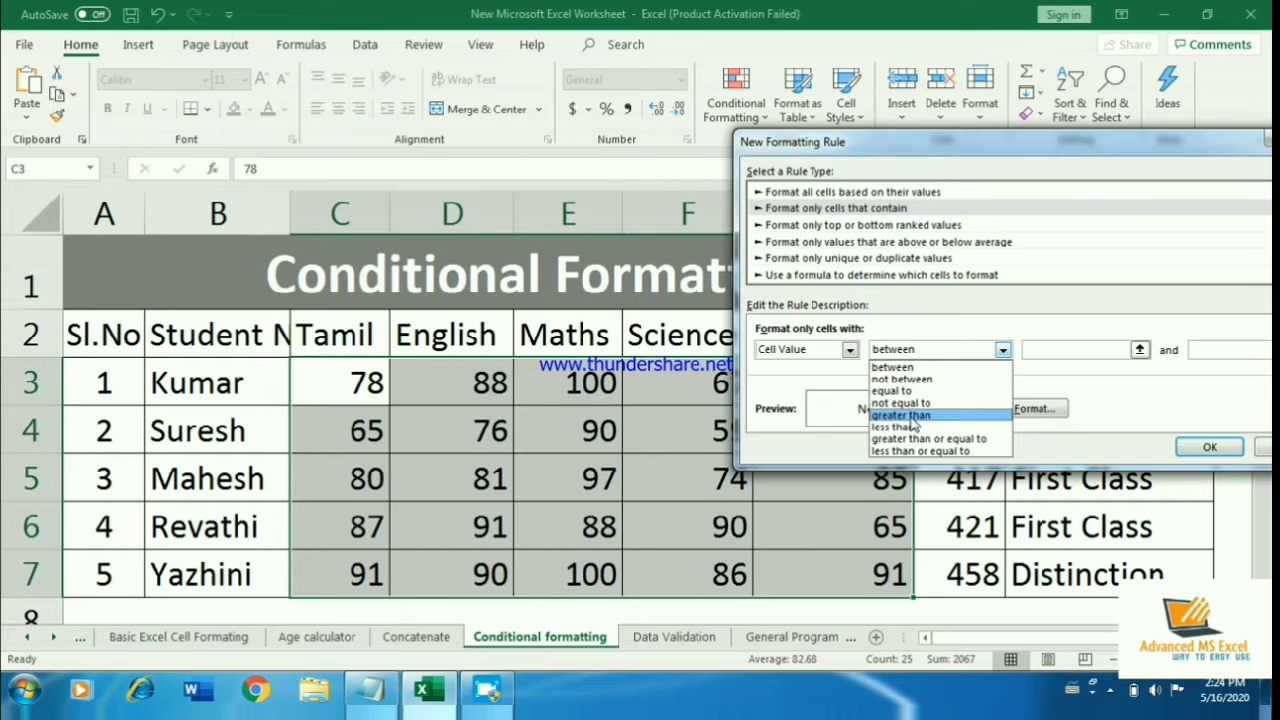
pyautogui.click(910, 416)
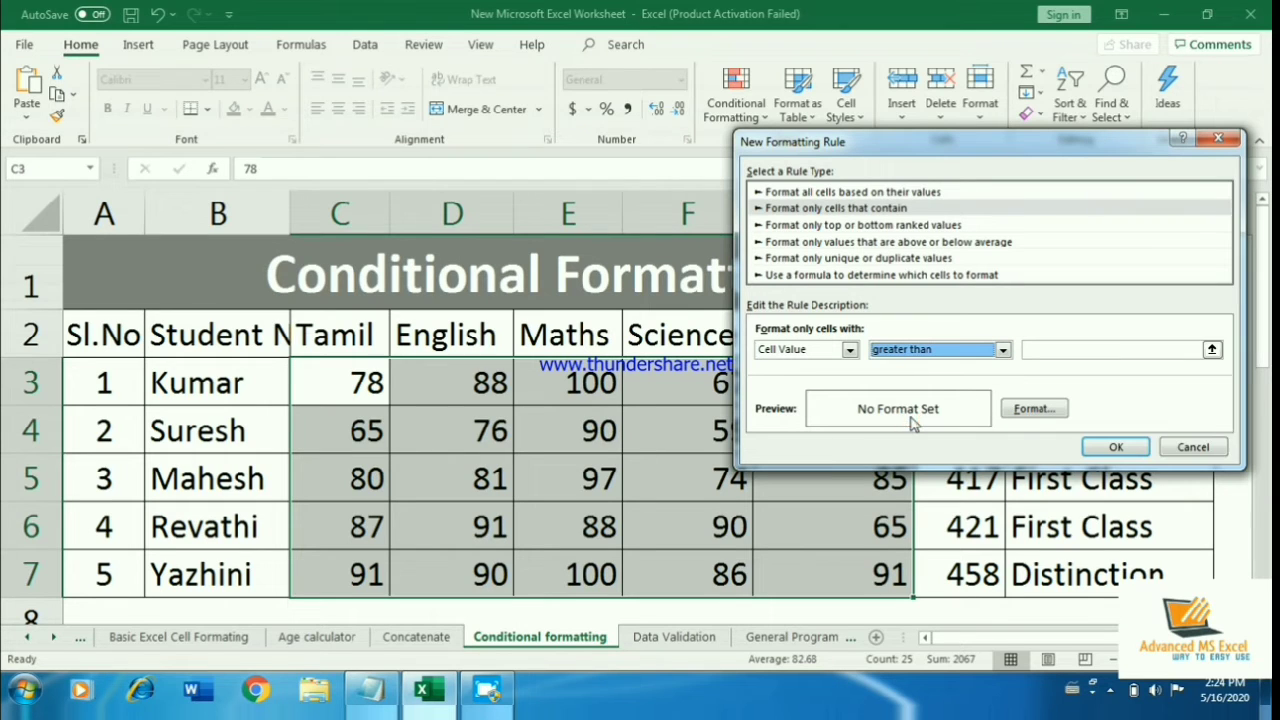
pyautogui.click(1071, 352)
pyautogui.write('90')
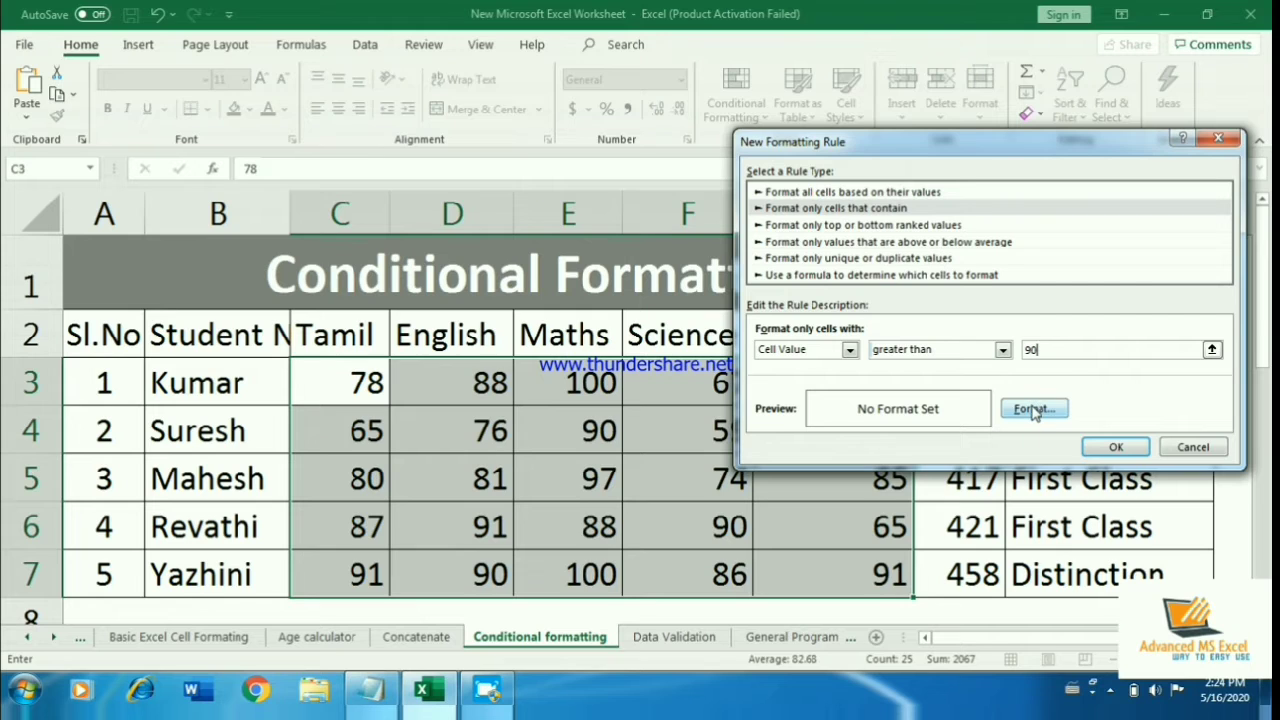
pyautogui.click(1034, 410)
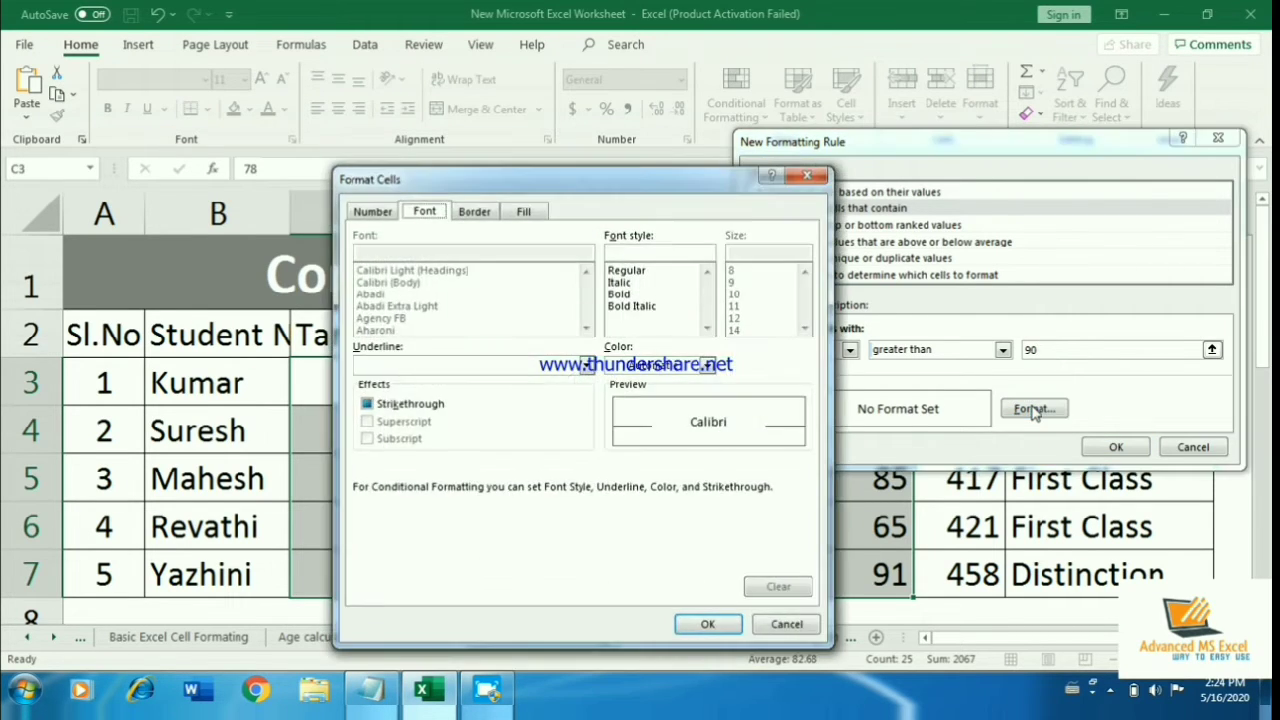
# - Make matching marks bold with a dark grey font colour
pyautogui.moveTo(693, 193); pyautogui.dragTo(862, 151)
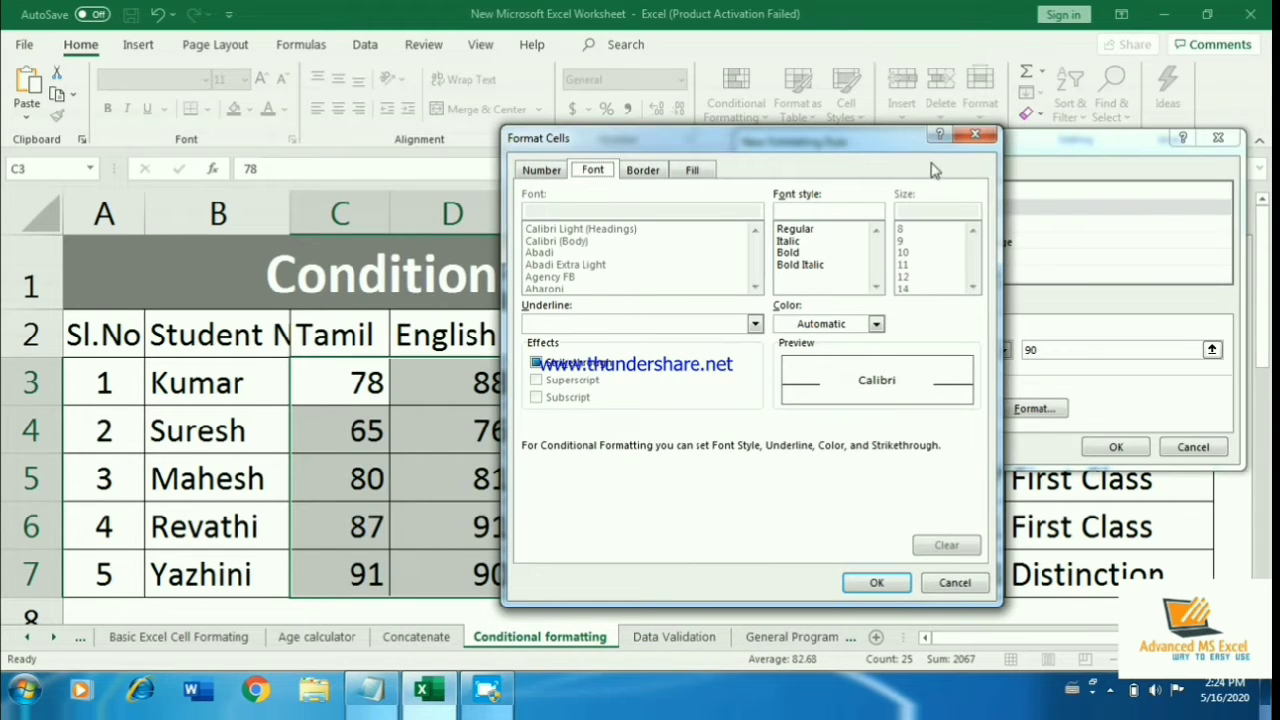
pyautogui.moveTo(868, 150); pyautogui.dragTo(1106, 140)
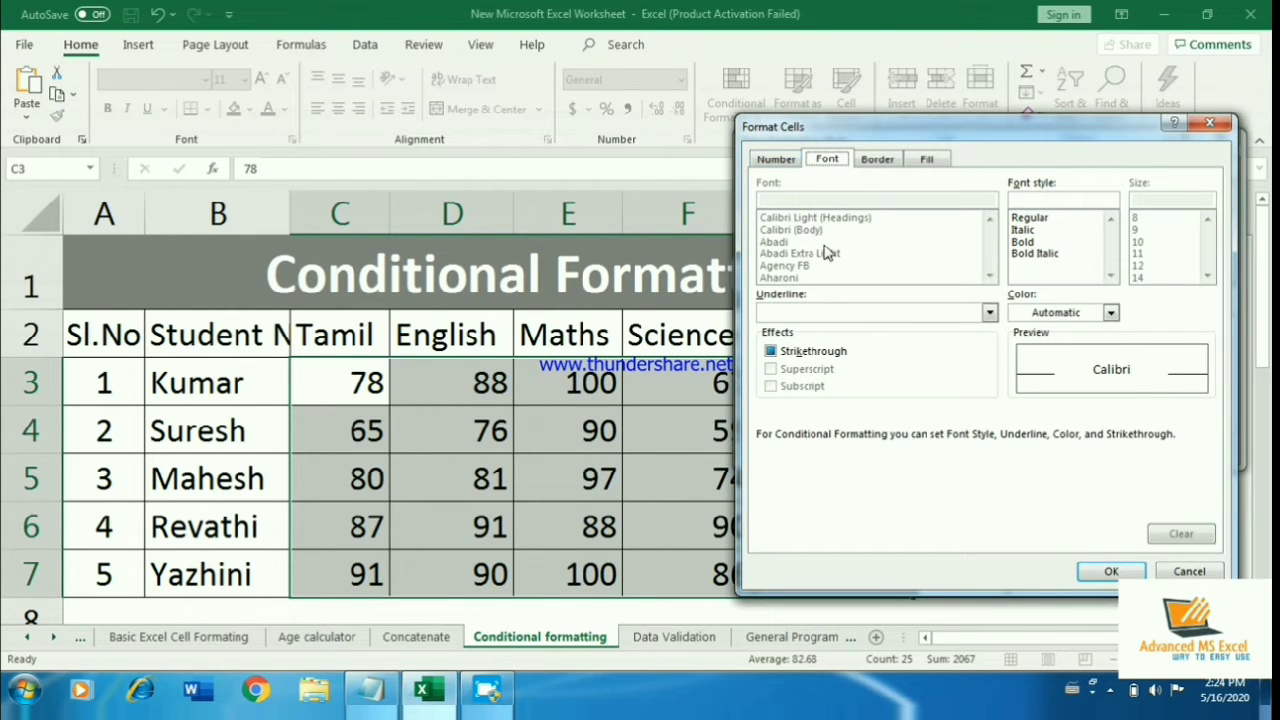
pyautogui.click(1023, 243)
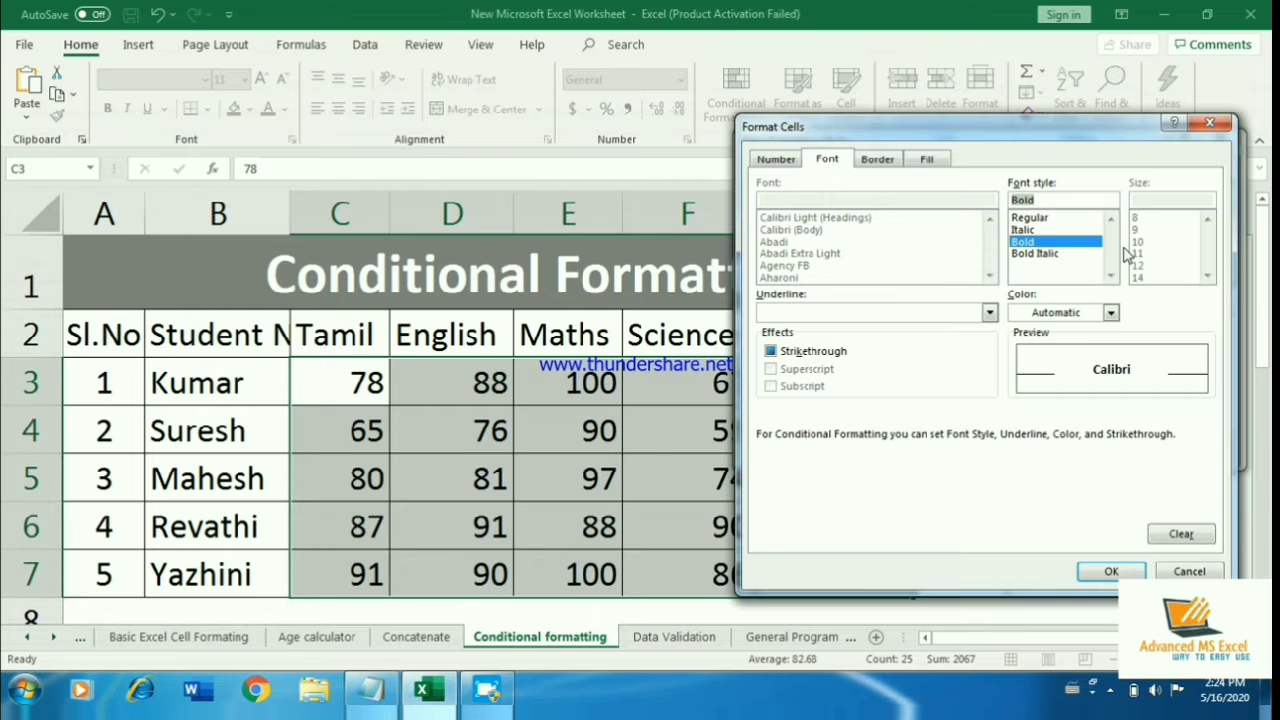
pyautogui.click(1054, 314)
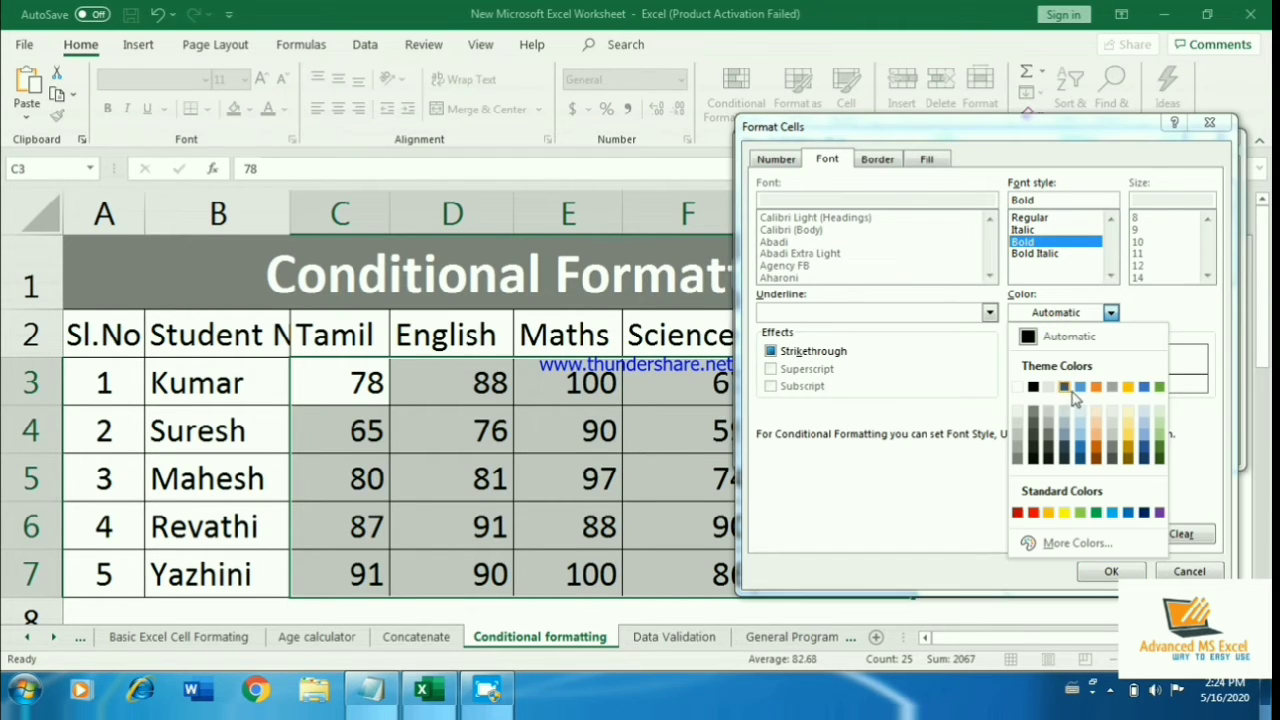
pyautogui.click(1113, 456)
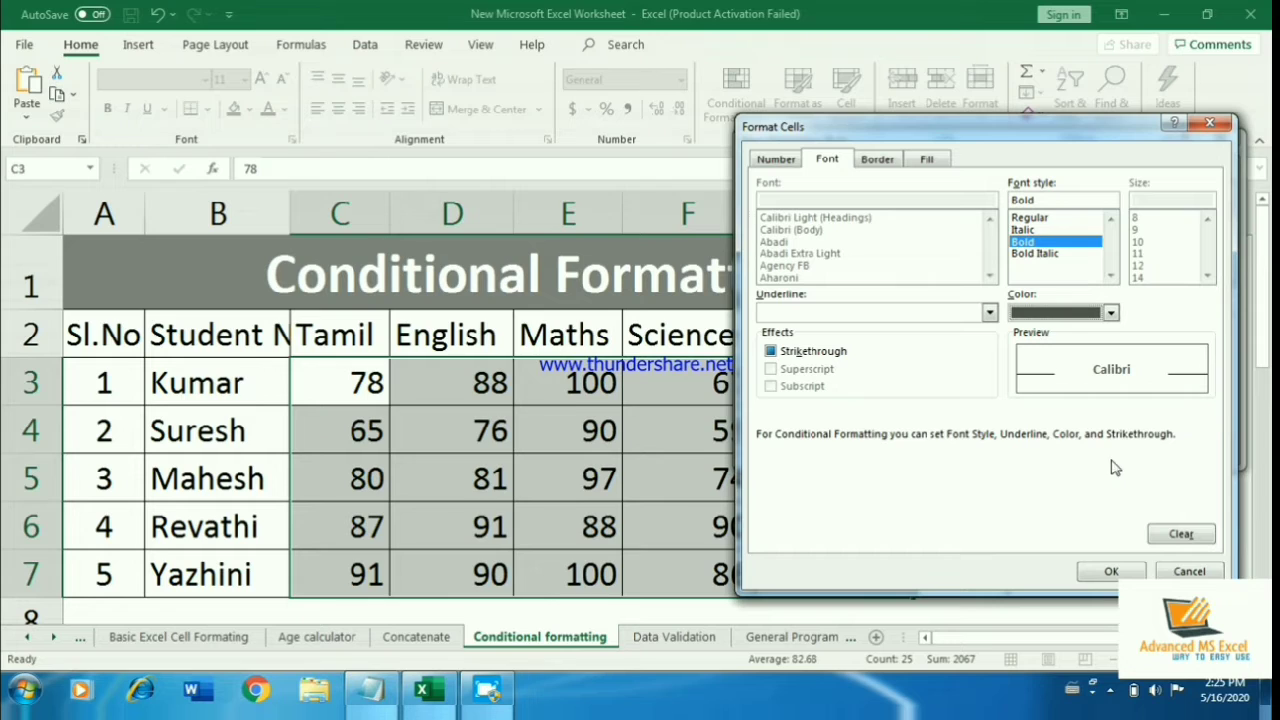
# - Give marks over 90 a peach background fill and confirm the format
pyautogui.click(789, 160)
pyautogui.click(886, 162)
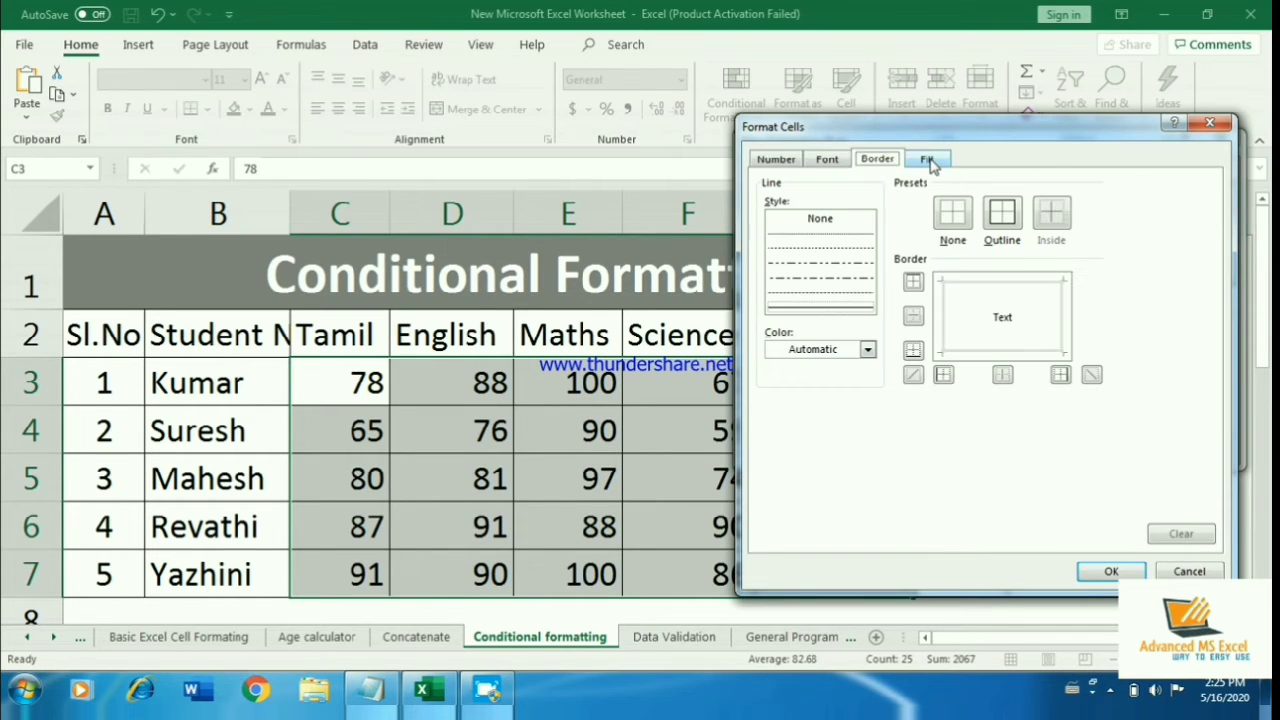
pyautogui.click(928, 161)
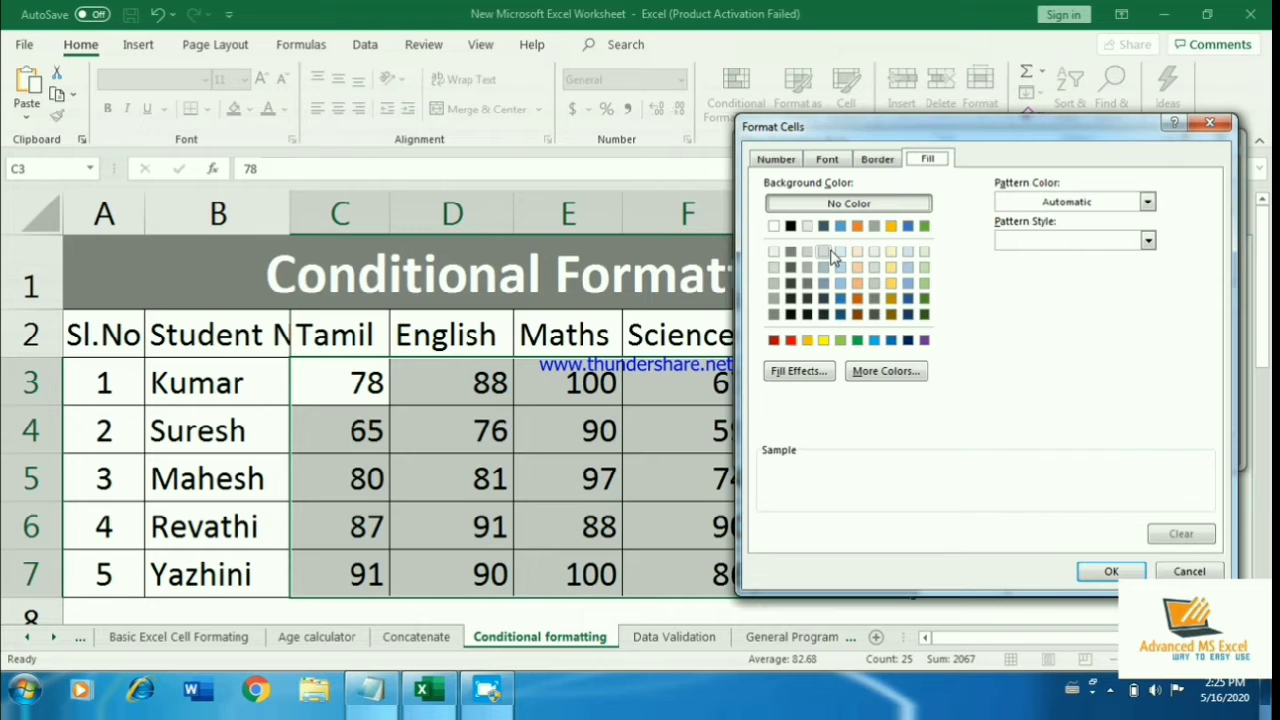
pyautogui.click(824, 252)
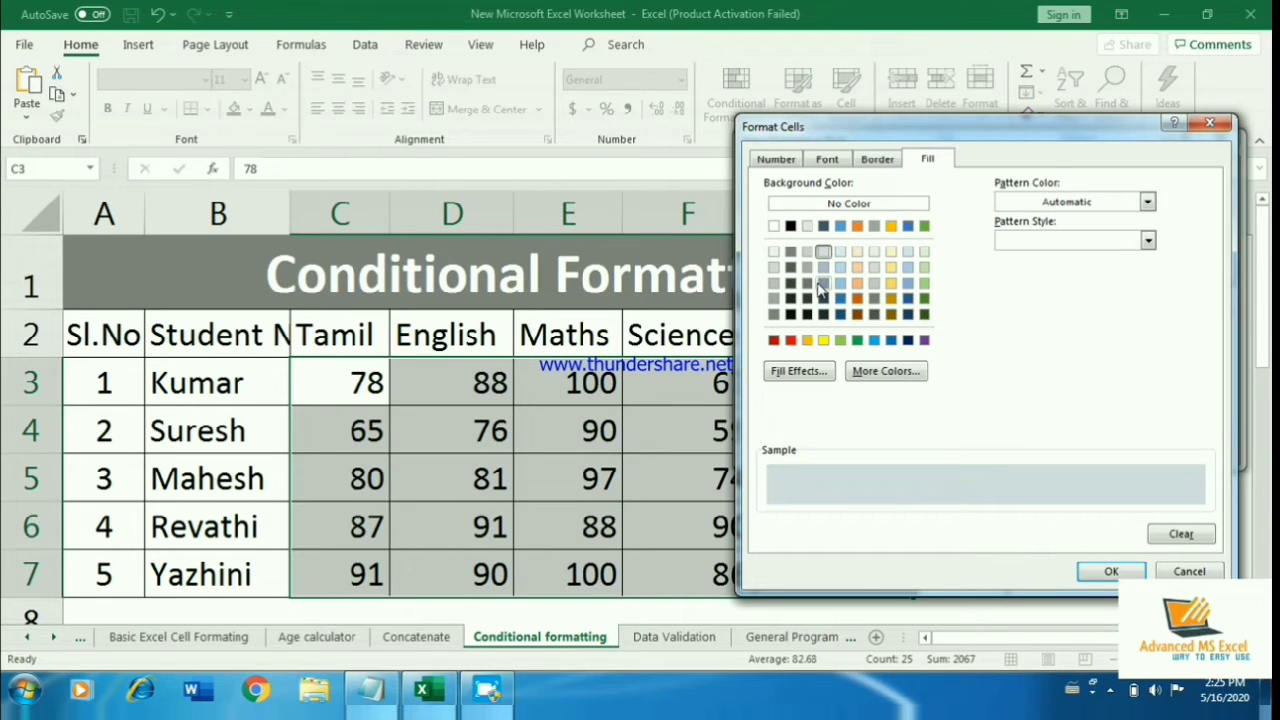
pyautogui.click(828, 284)
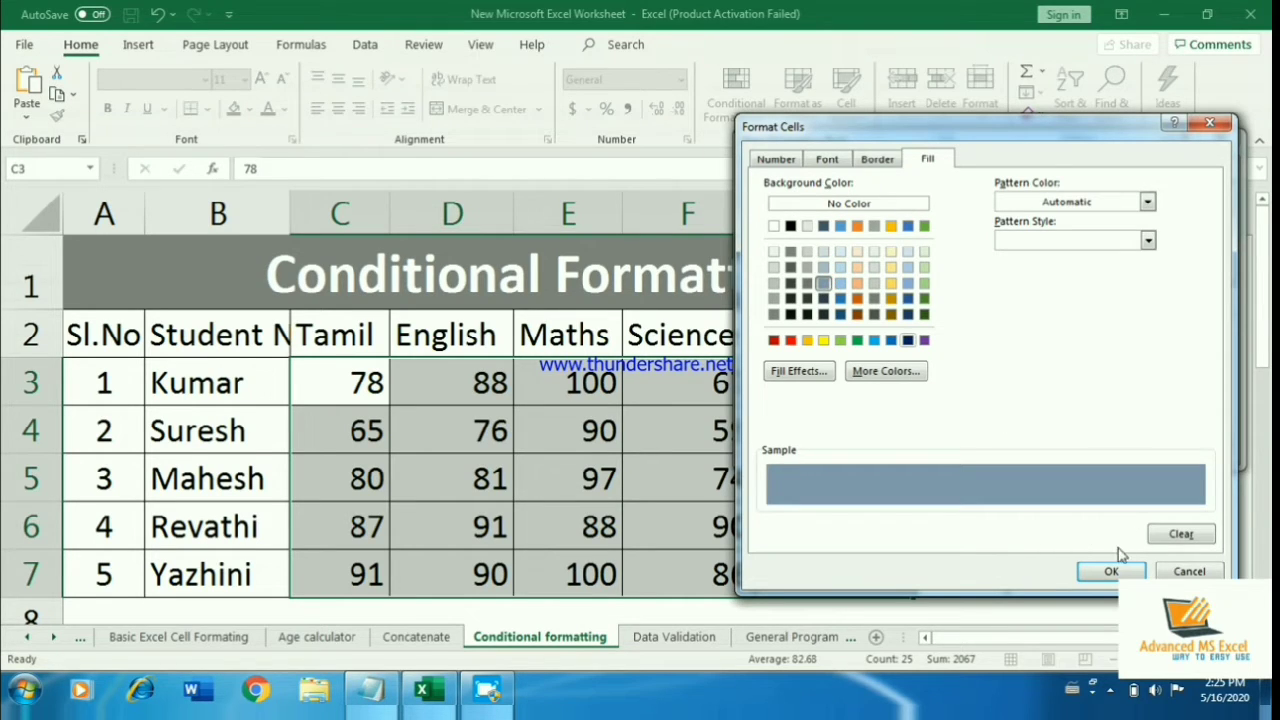
pyautogui.click(857, 267)
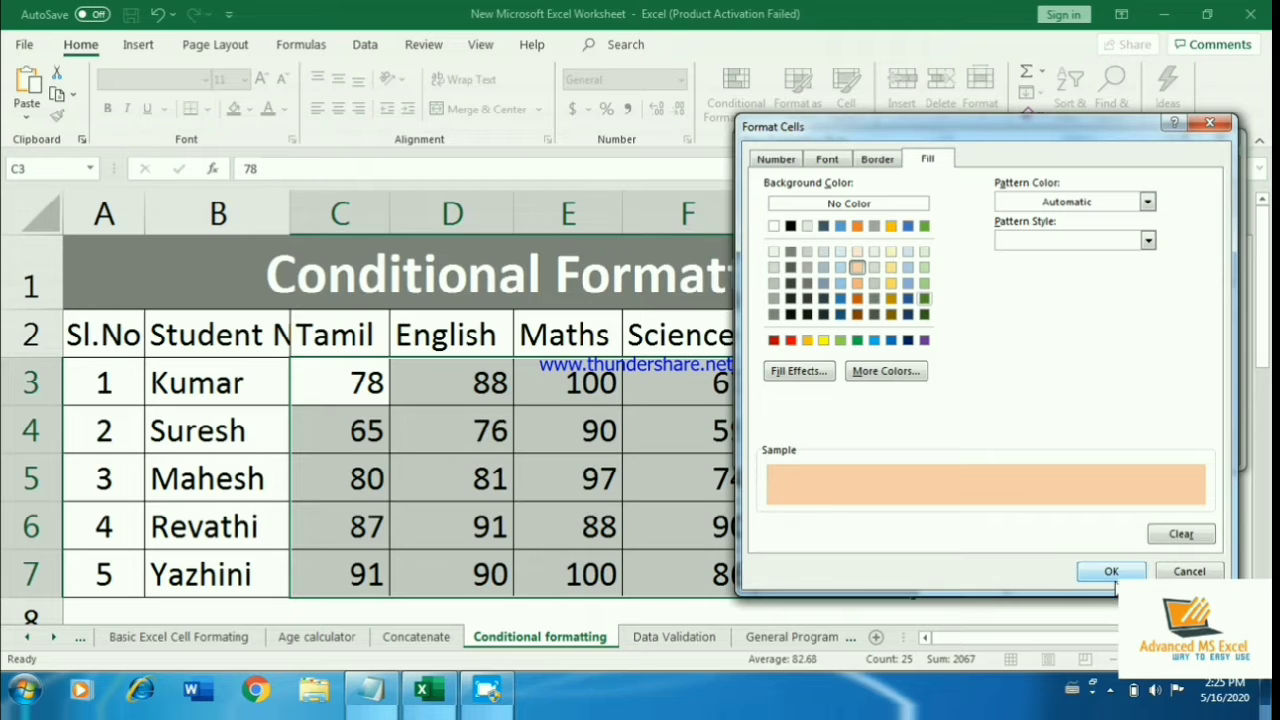
pyautogui.click(1112, 572)
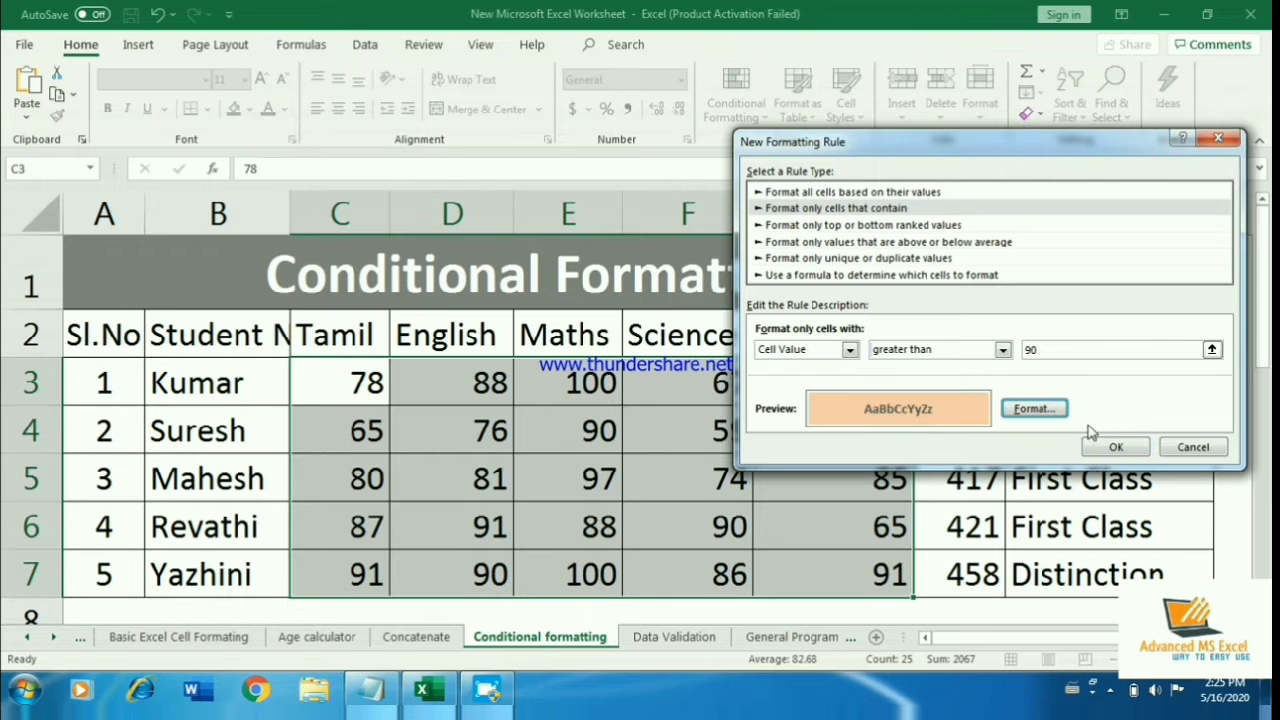
pyautogui.click(1107, 450)
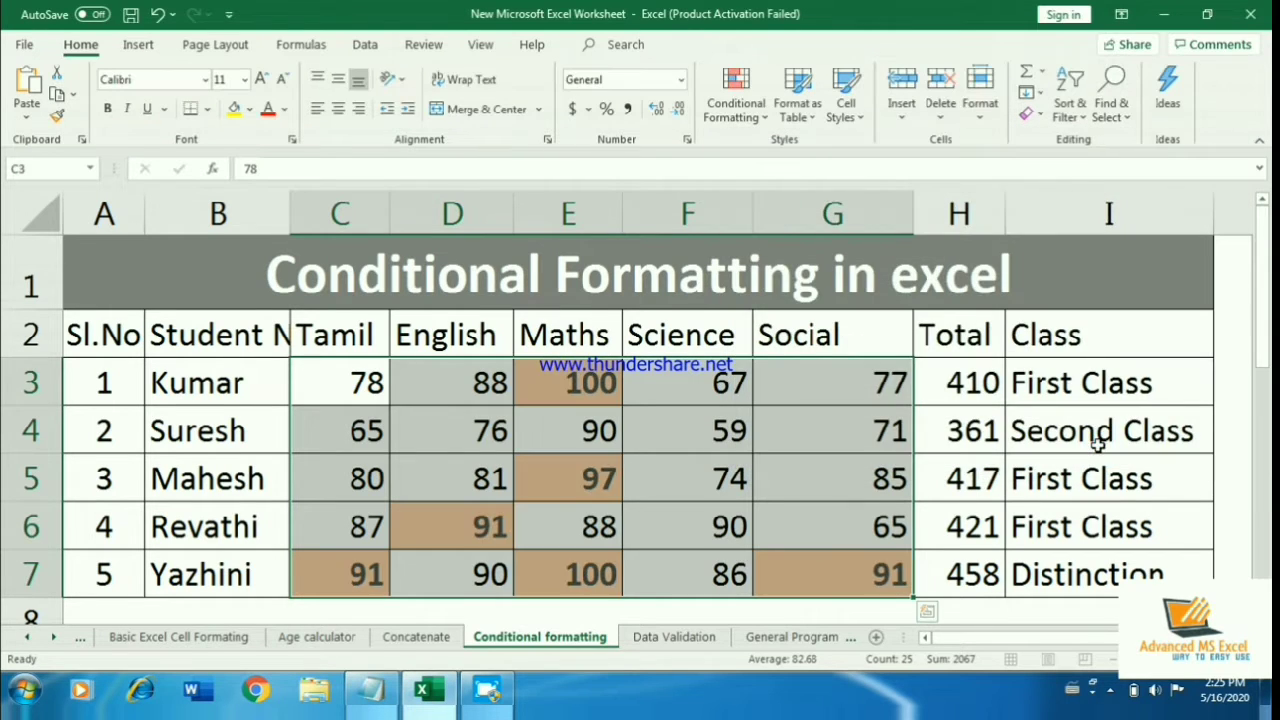
pyautogui.click(738, 490)
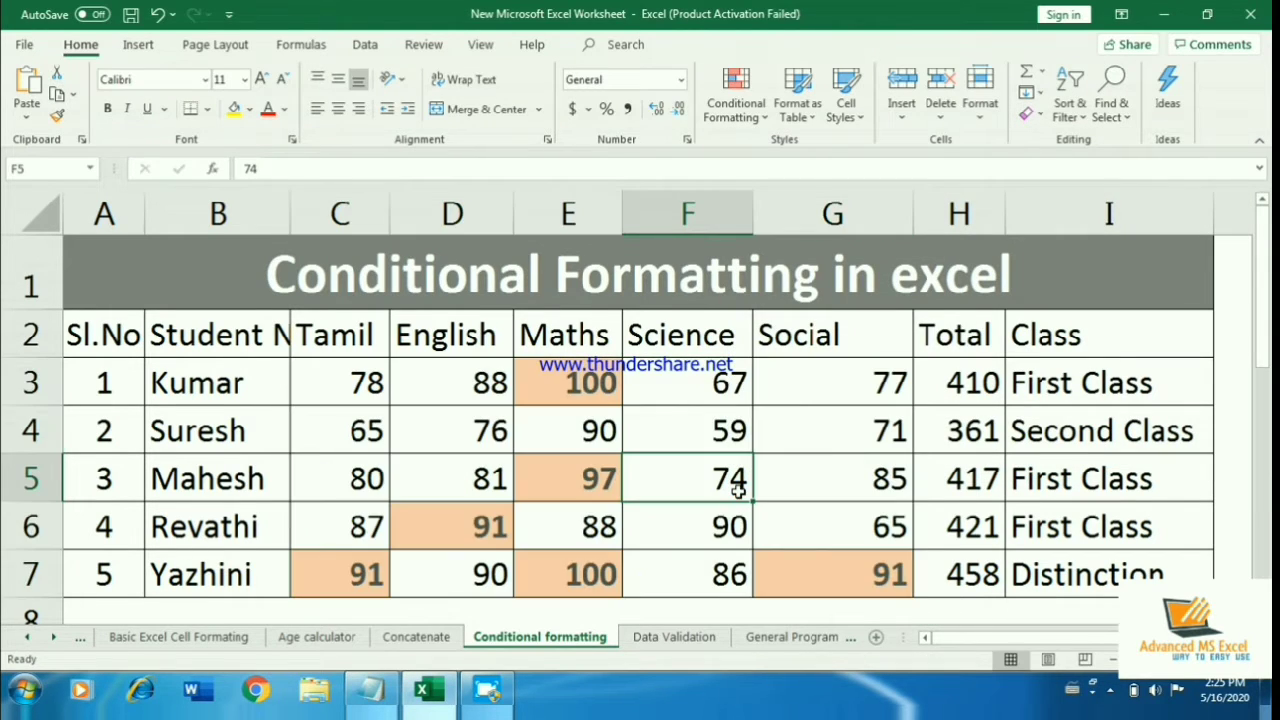
pyautogui.click(697, 436)
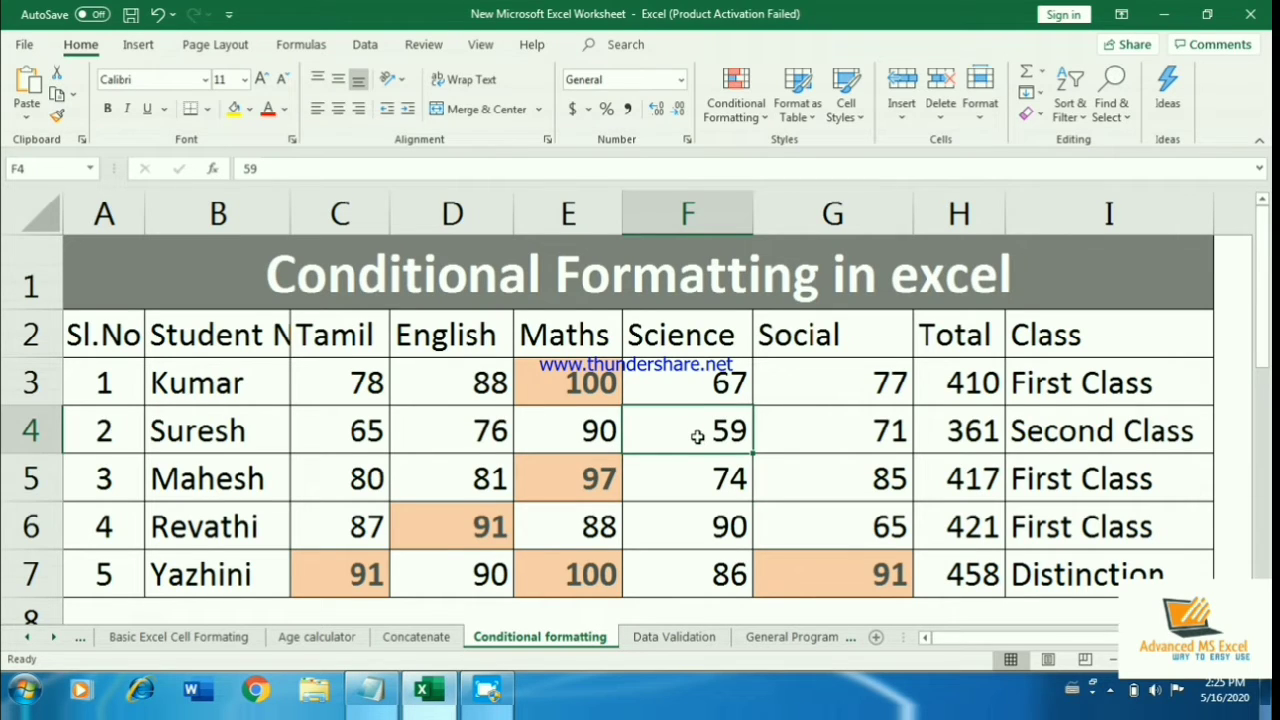
pyautogui.write('100')
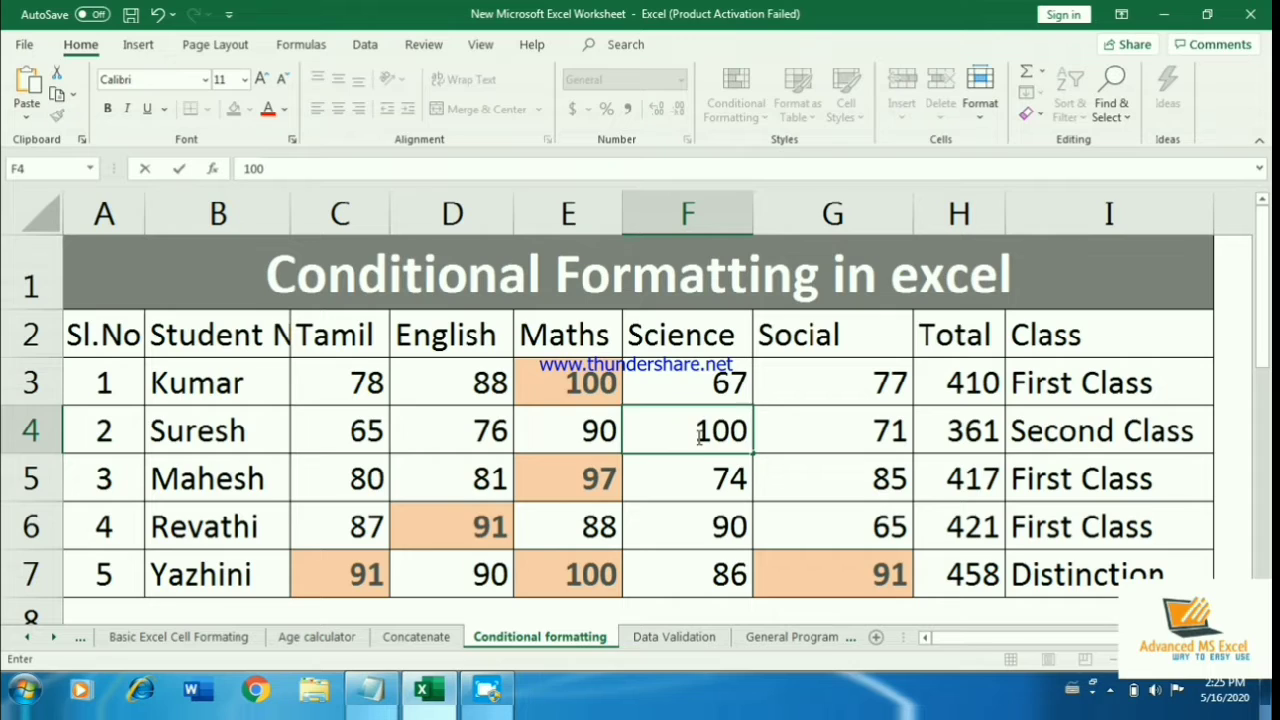
pyautogui.press('Return')
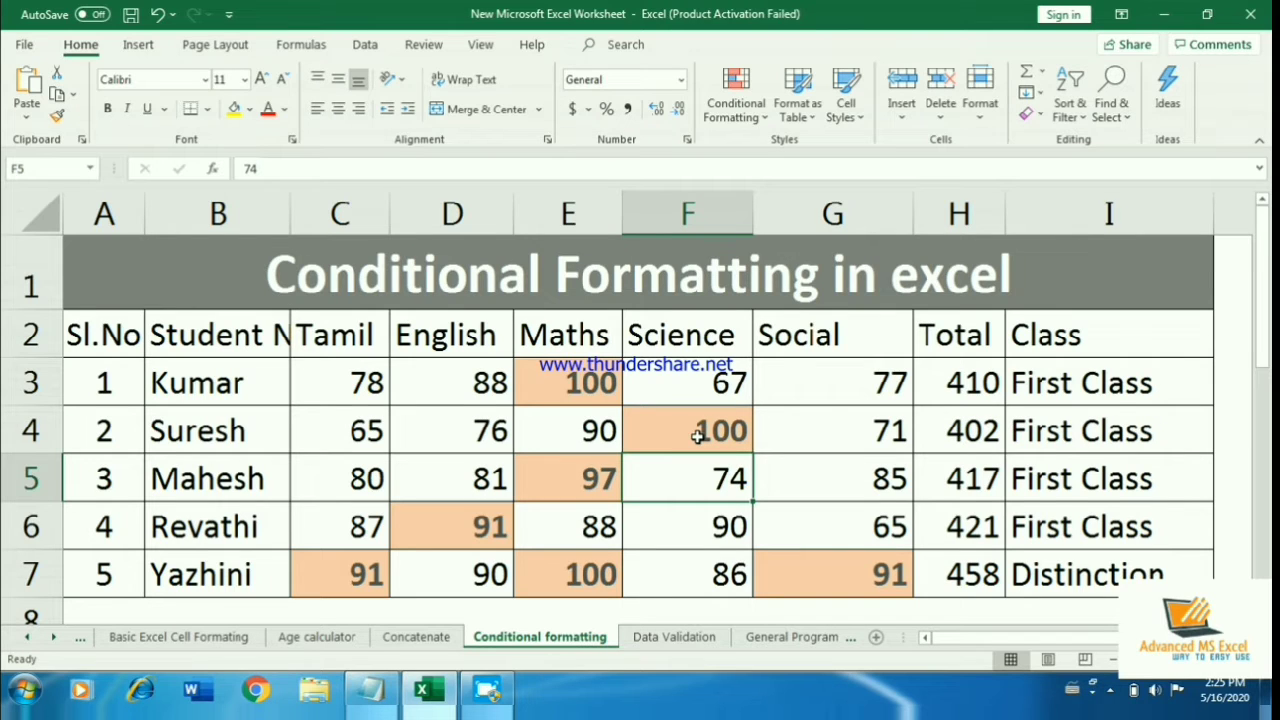
pyautogui.hotkey('ctrl', 'z')
pyautogui.press('Up')
pyautogui.press('Down')
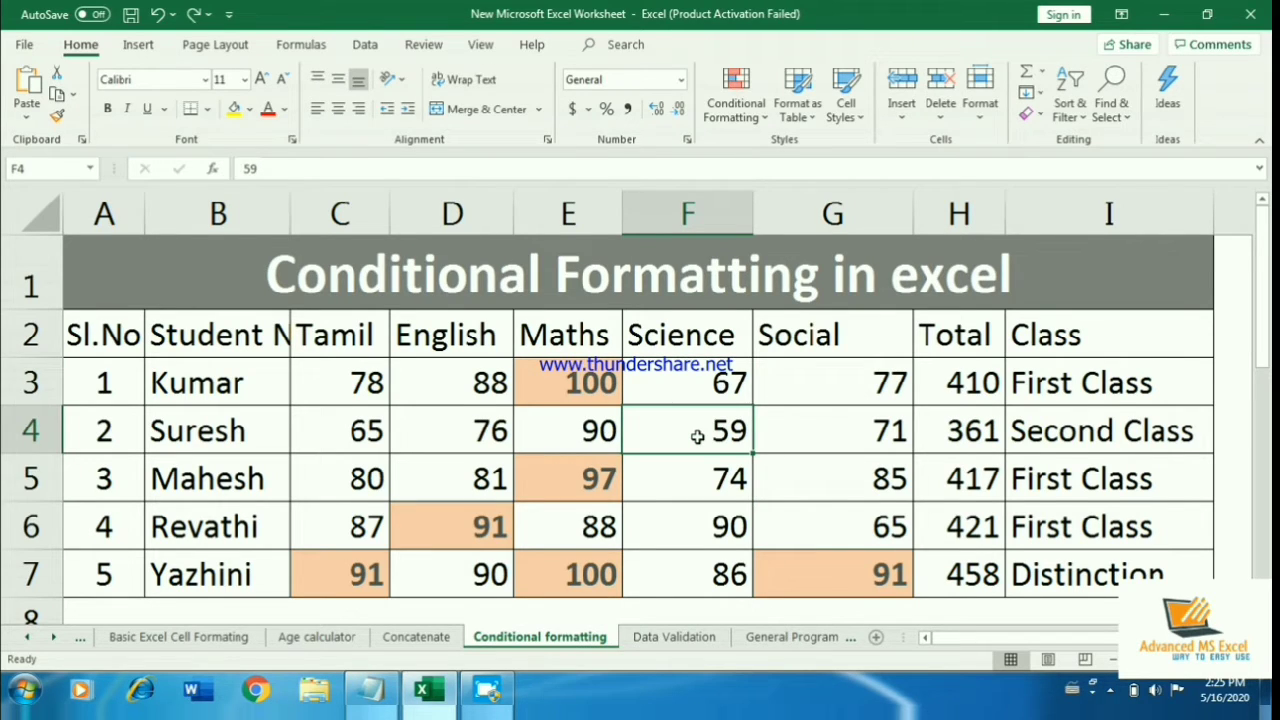
pyautogui.press('Up')
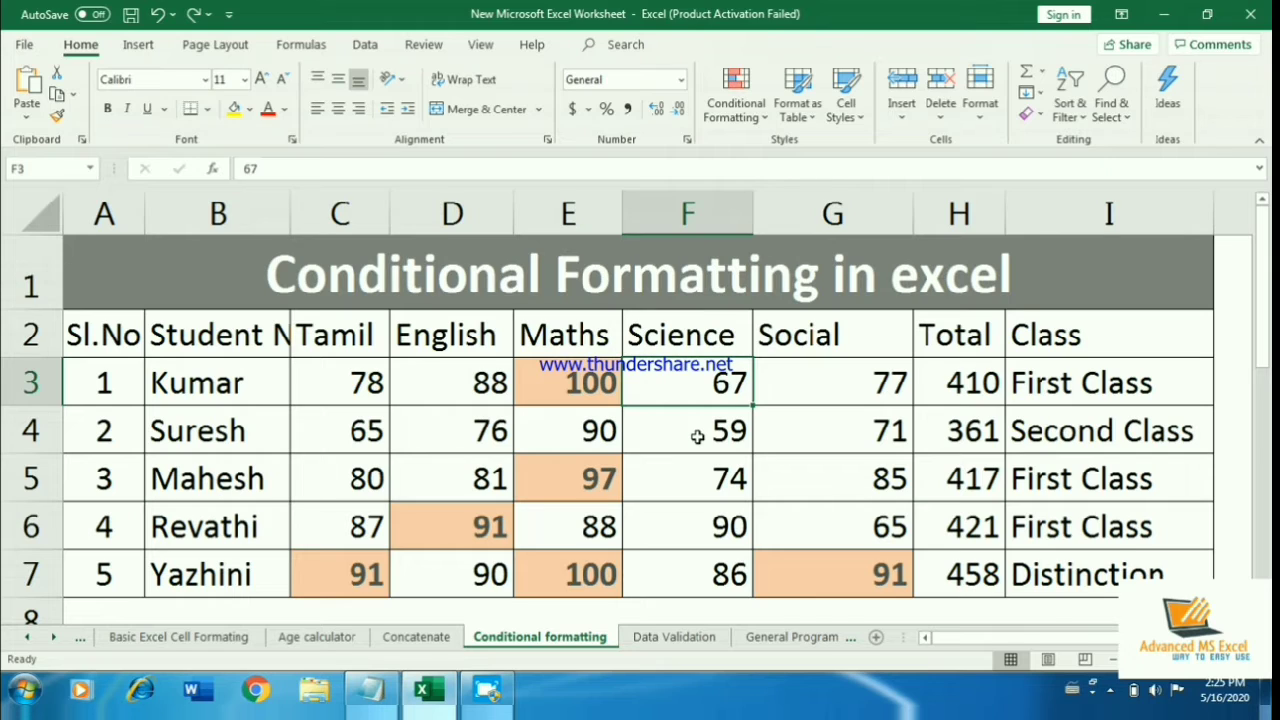
pyautogui.click(605, 383)
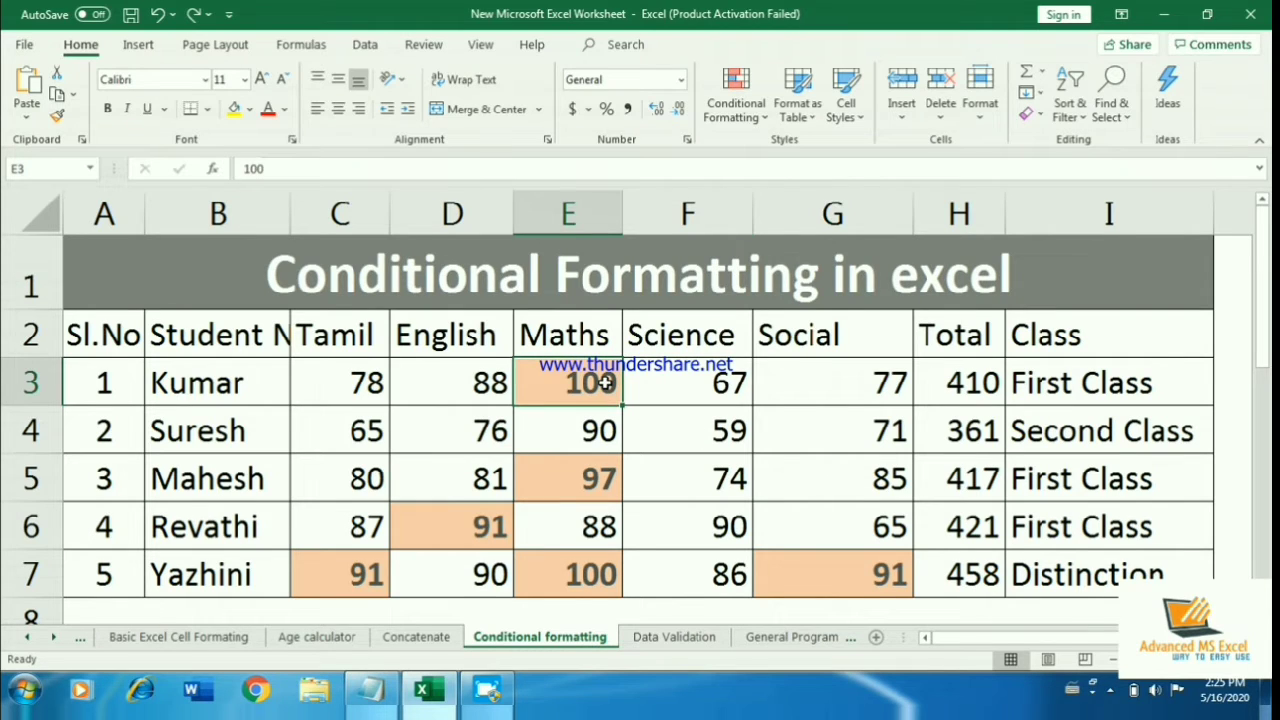
pyautogui.write('89')
pyautogui.press('Return')
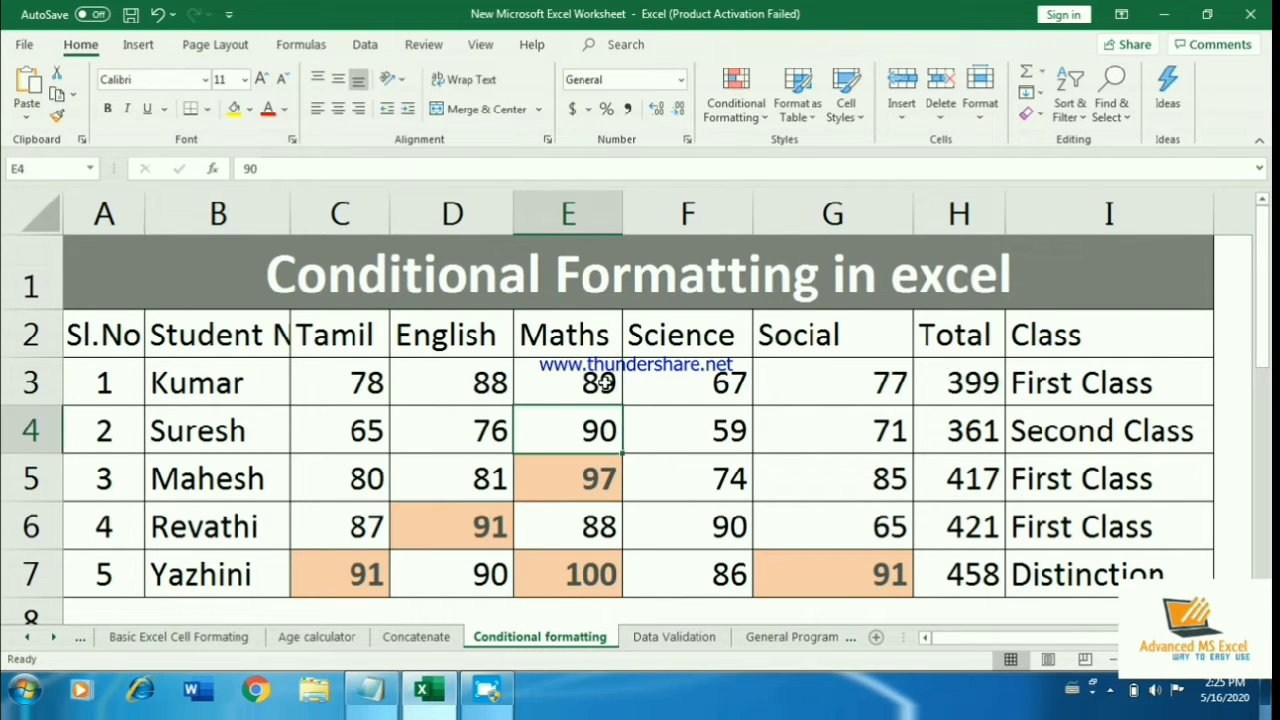
pyautogui.click(605, 383)
pyautogui.hotkey('ctrl', 'z')
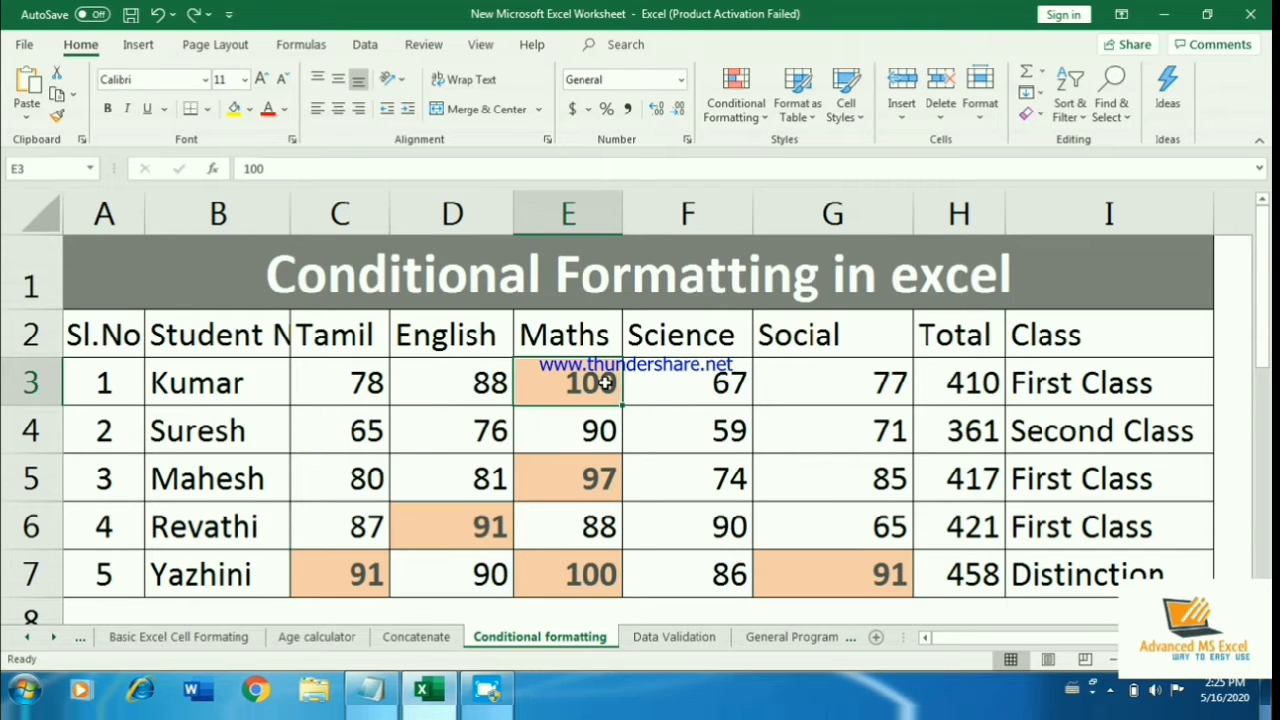
pyautogui.click(652, 391)
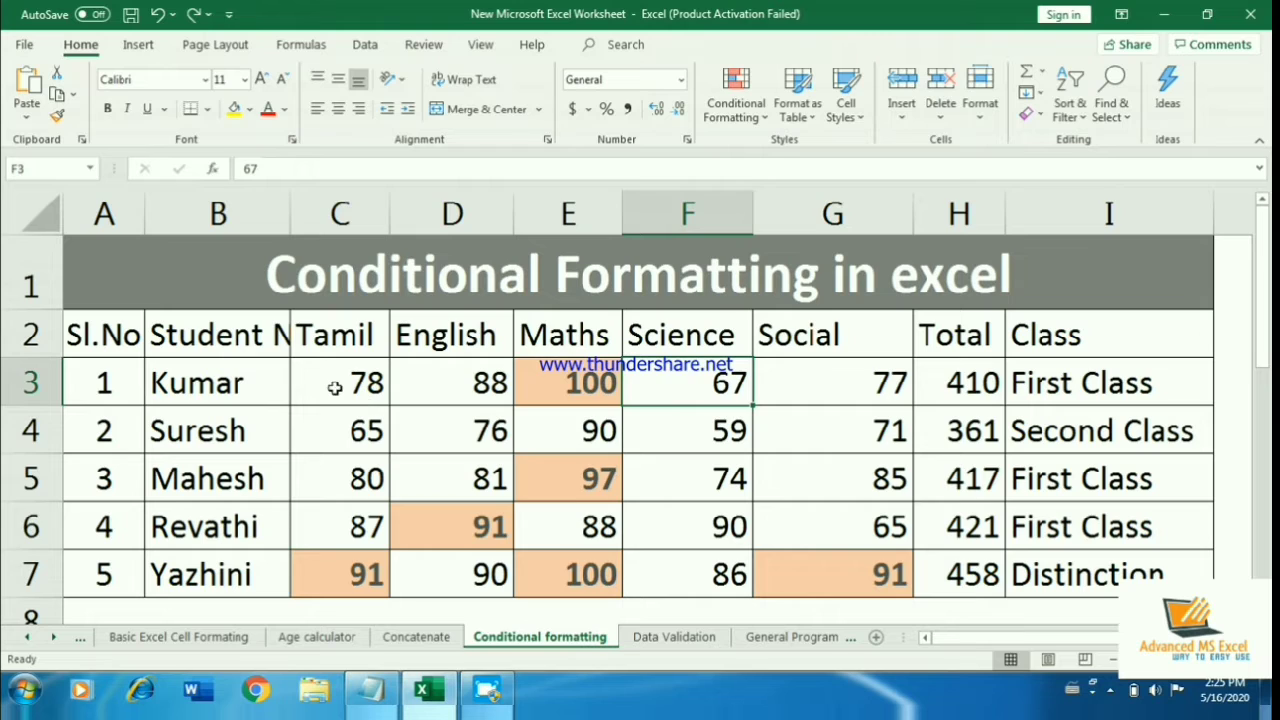
pyautogui.moveTo(334, 384); pyautogui.dragTo(818, 560)
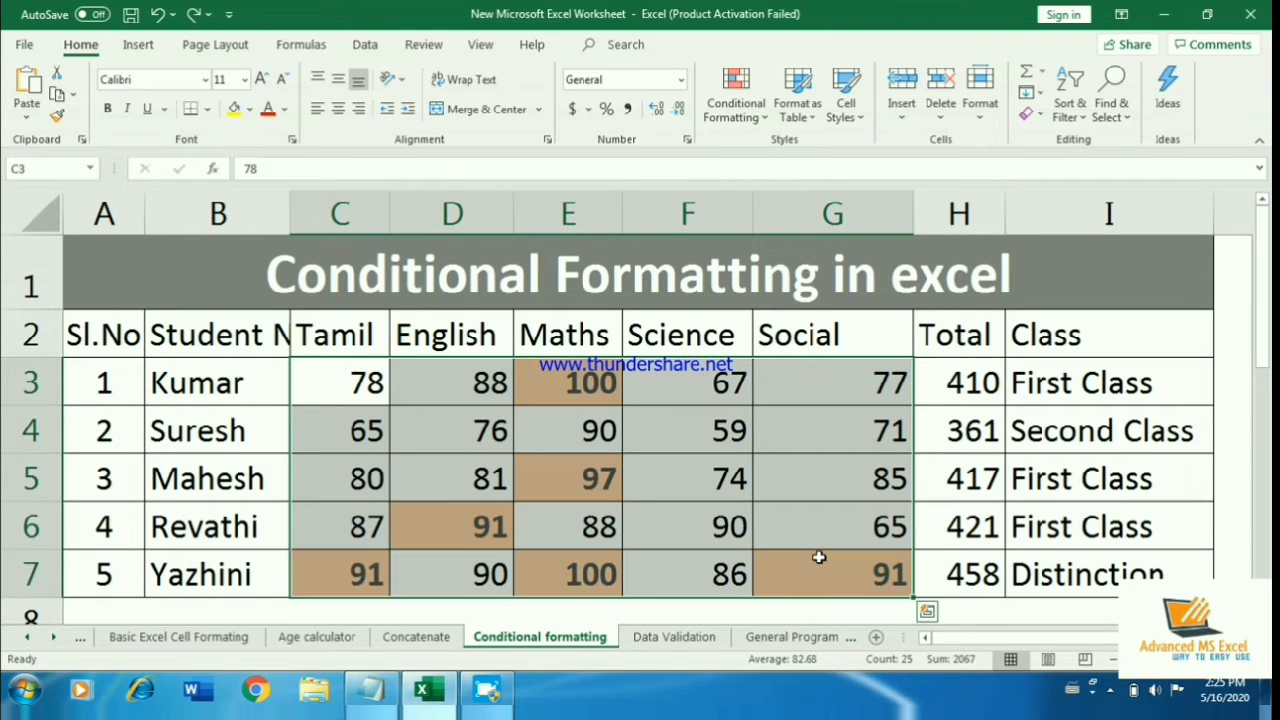
# - Start a second rule for cells whose Cell Value is less than 80
pyautogui.click(730, 82)
pyautogui.moveTo(800, 298)
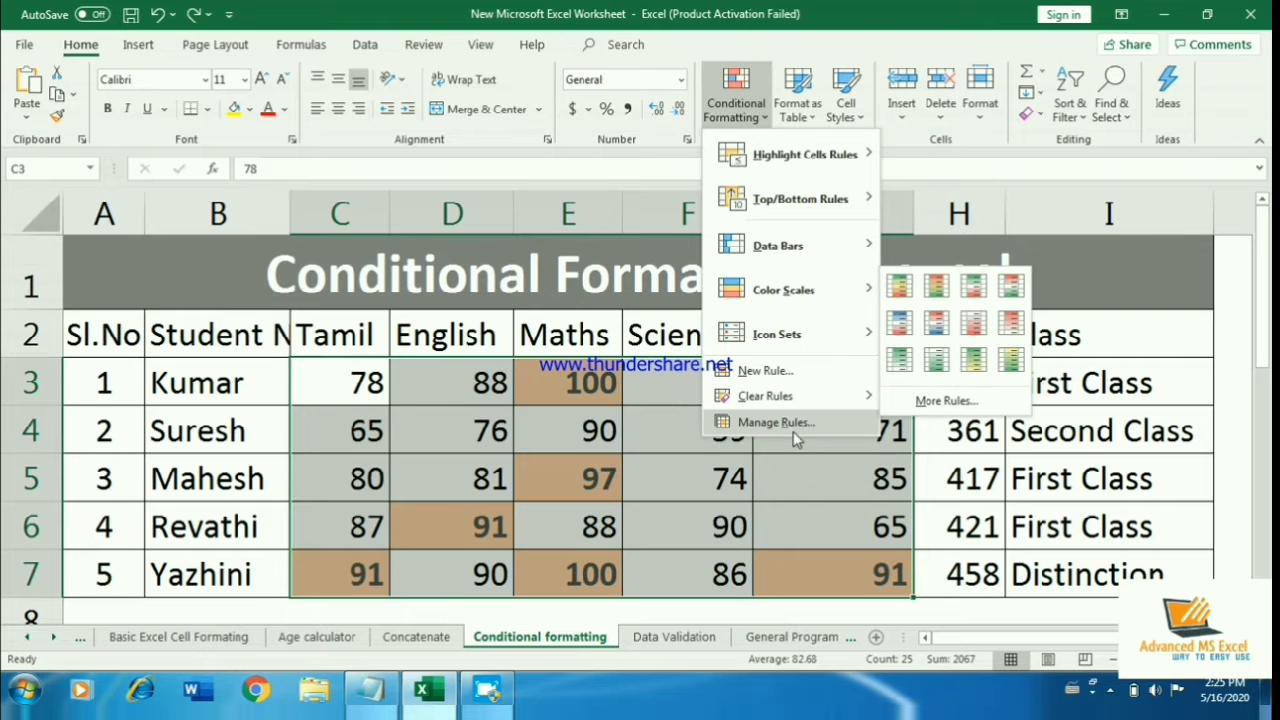
pyautogui.click(763, 370)
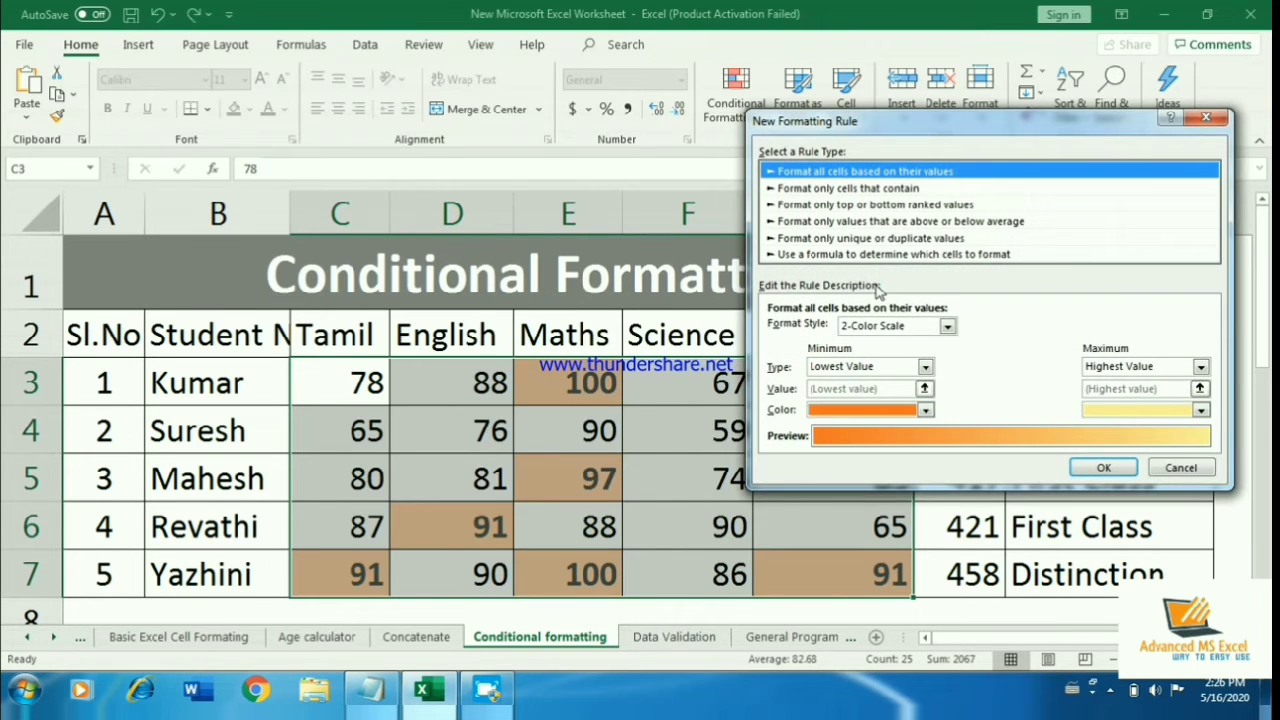
pyautogui.click(868, 189)
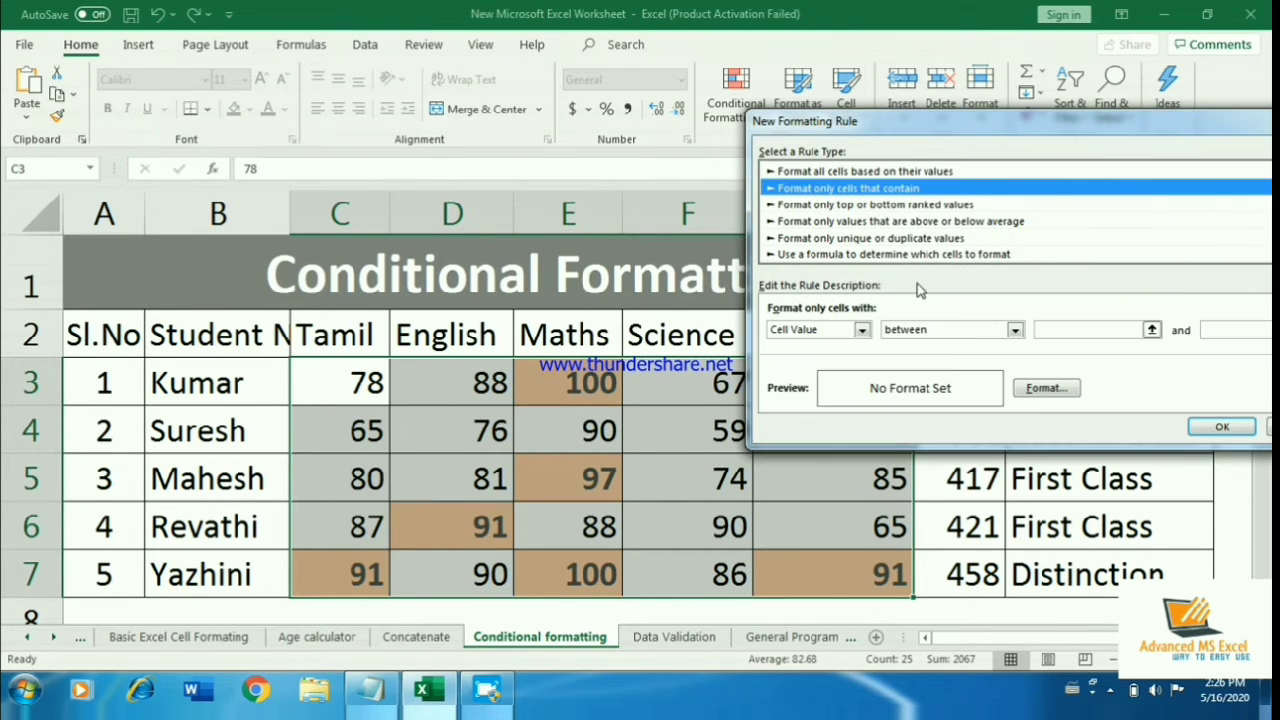
pyautogui.click(860, 331)
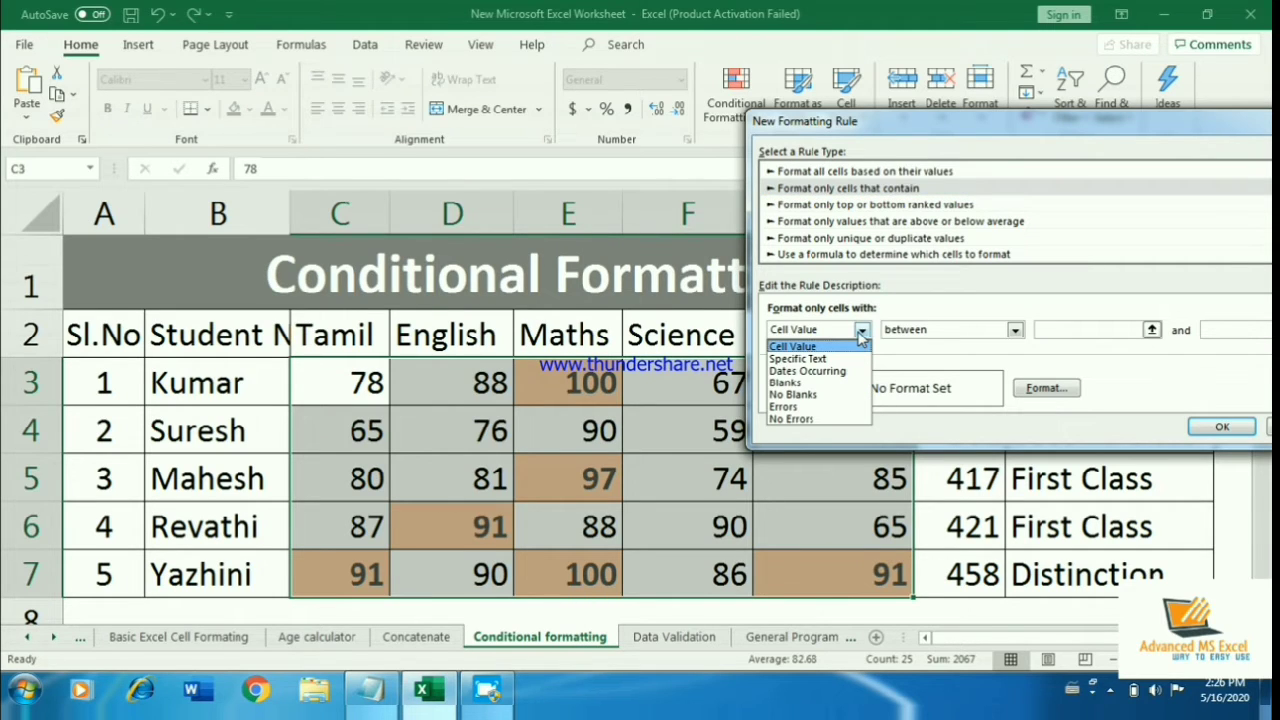
pyautogui.click(860, 338)
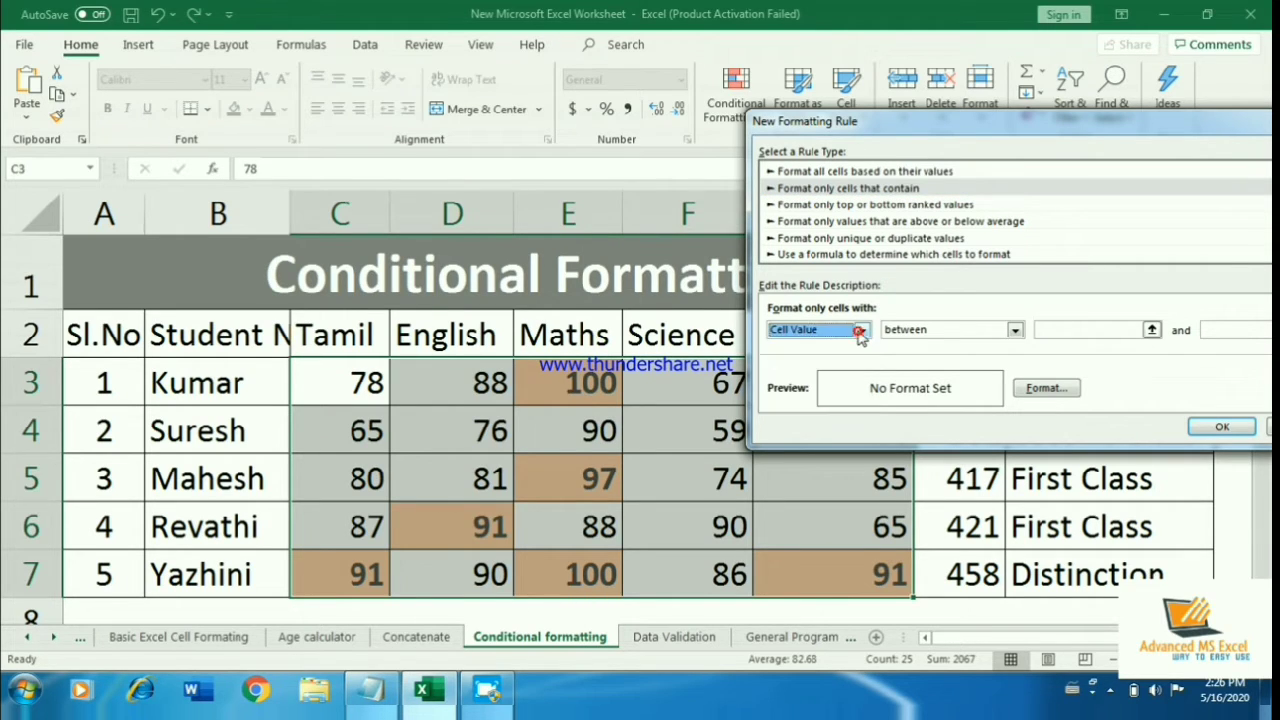
pyautogui.click(950, 333)
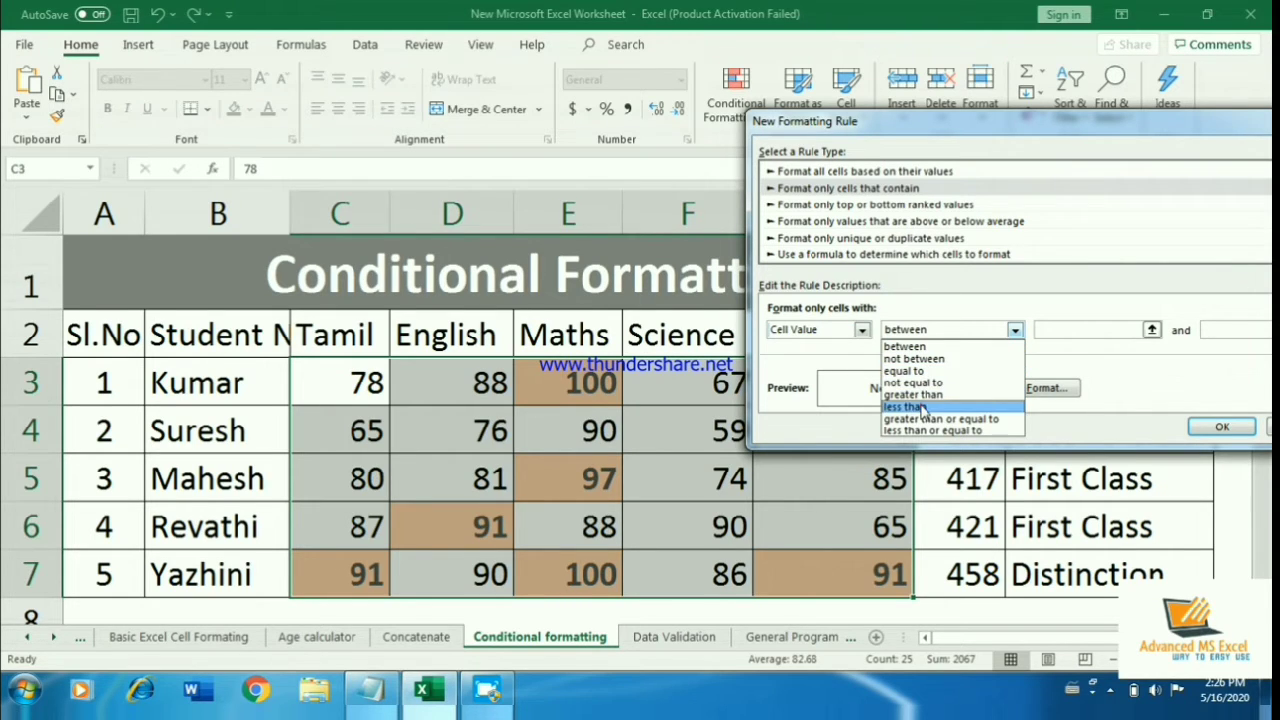
pyautogui.click(908, 406)
pyautogui.click(1103, 334)
pyautogui.write('80')
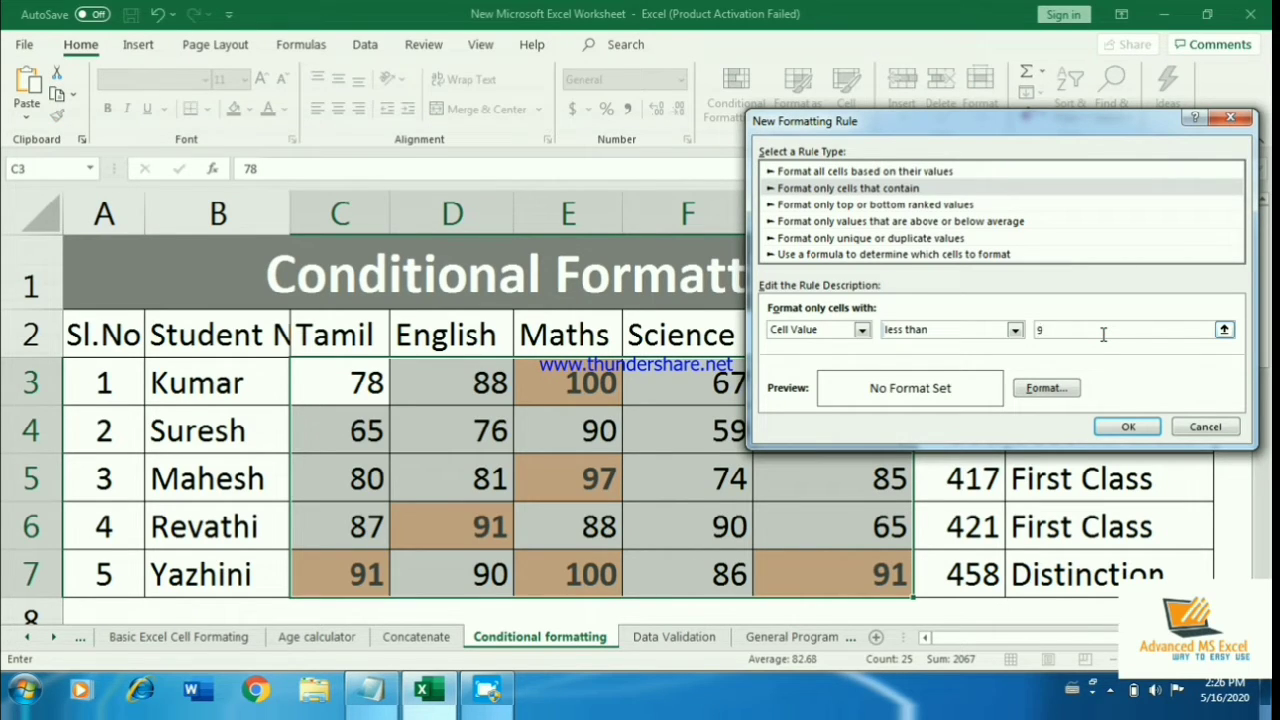
pyautogui.click(1040, 392)
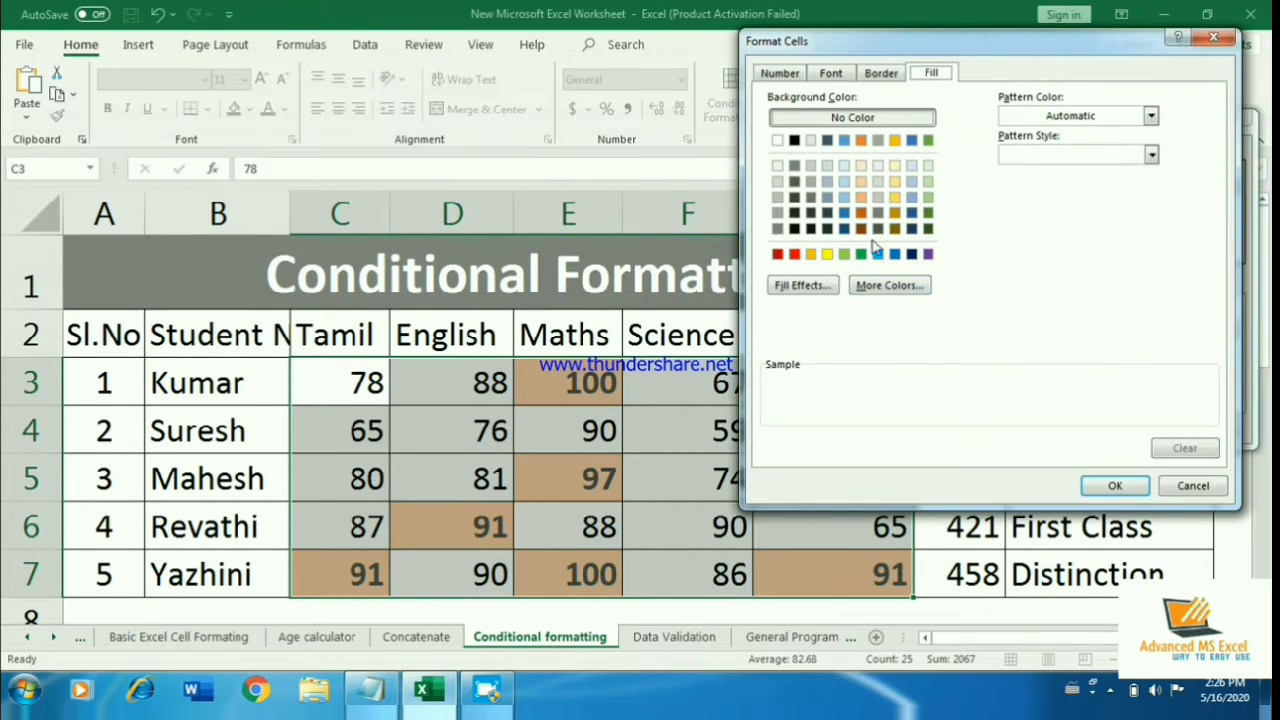
# - Format marks below 80 with a red fill and white bold font, and apply the rule
pyautogui.click(794, 254)
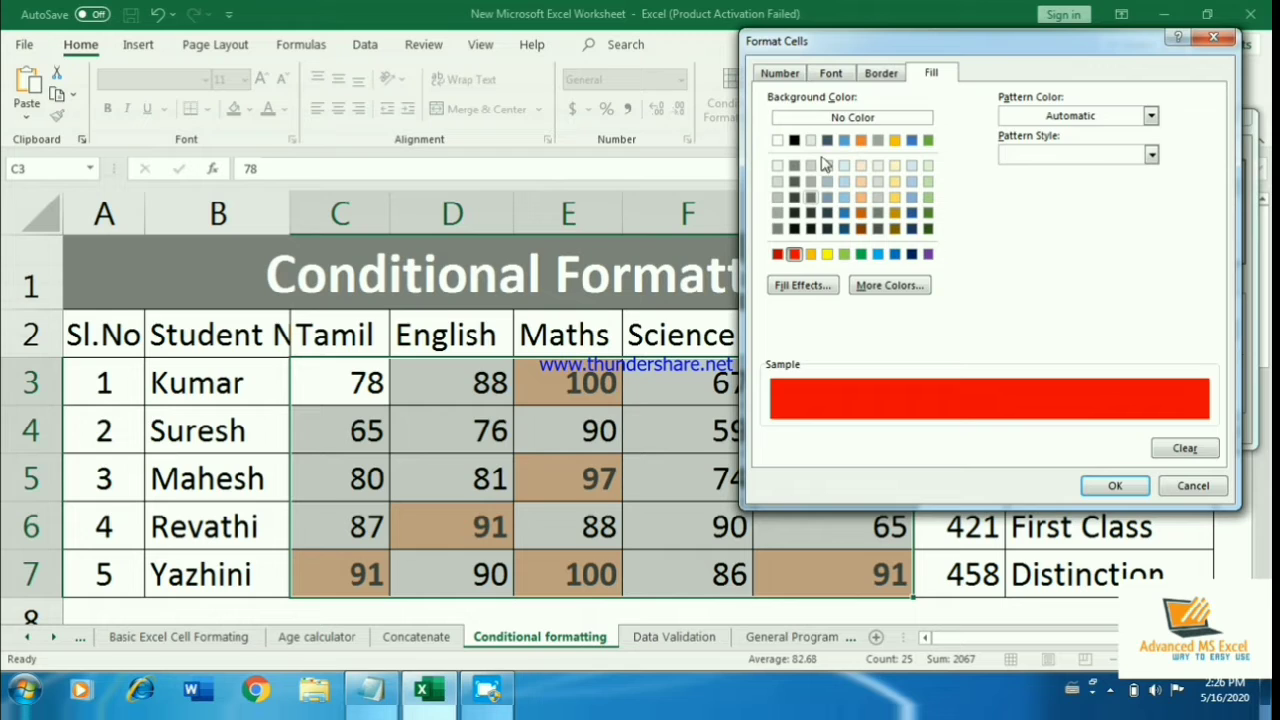
pyautogui.click(838, 76)
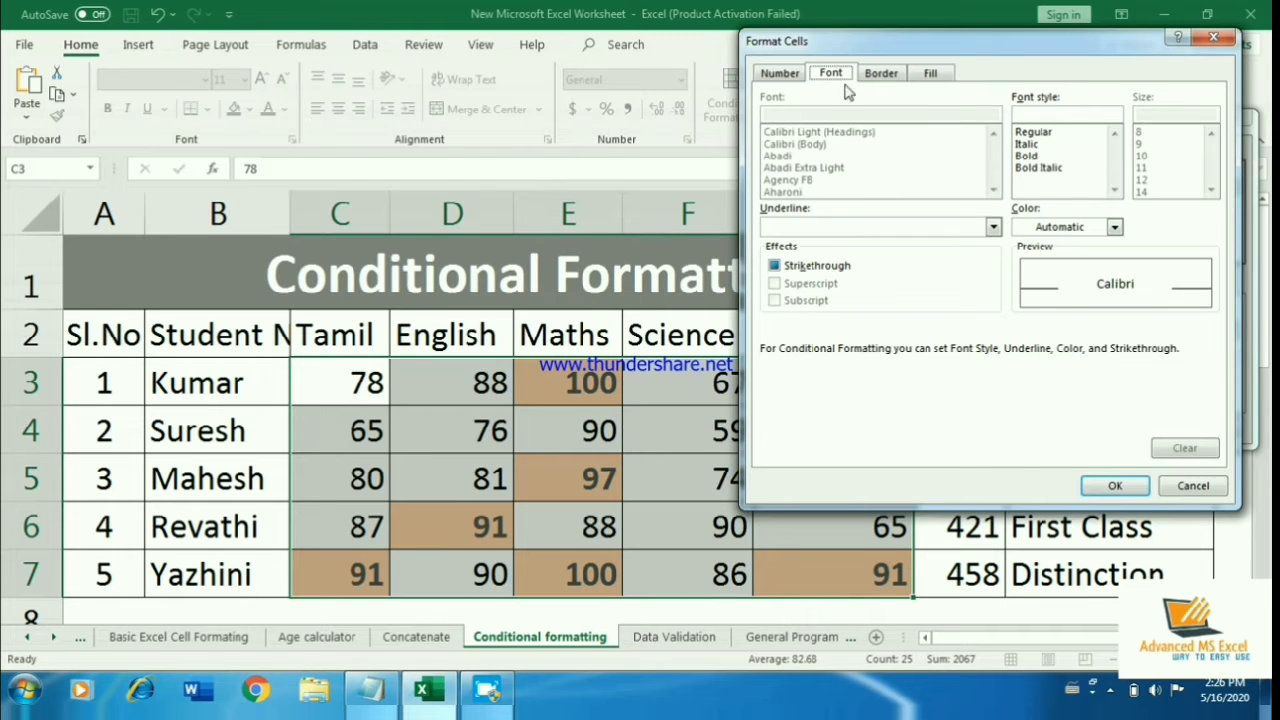
pyautogui.click(1064, 229)
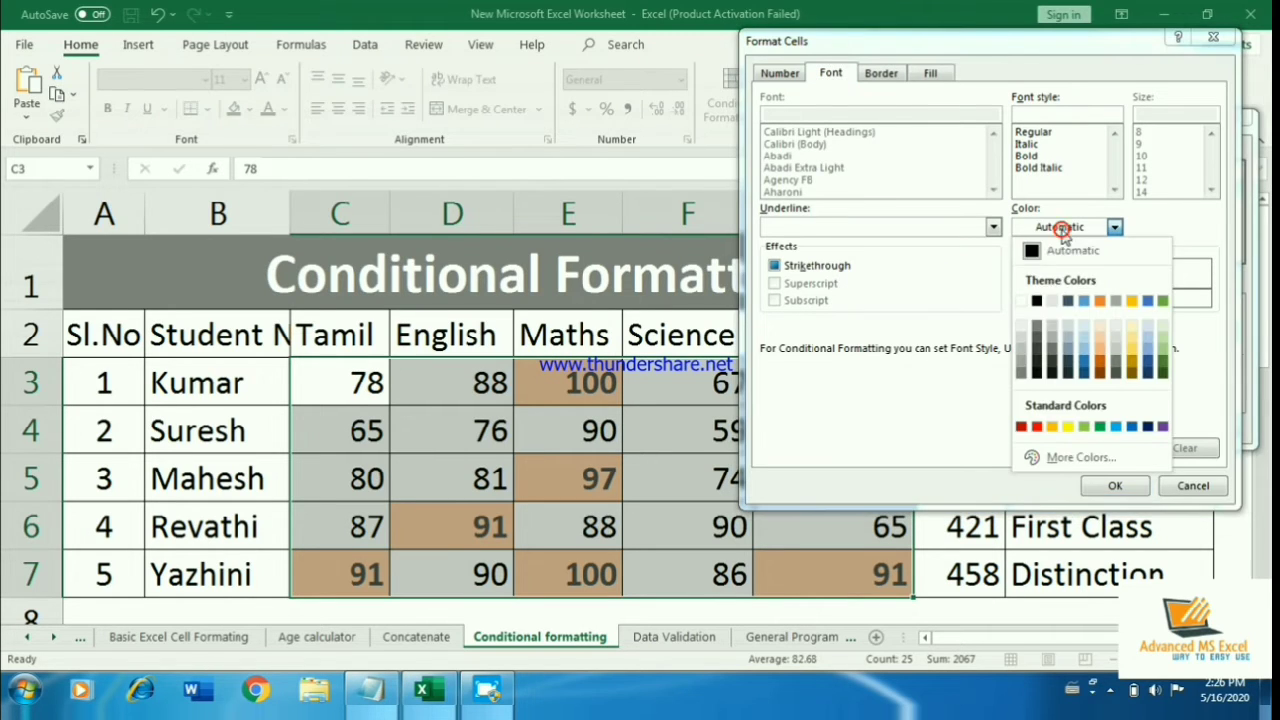
pyautogui.click(1022, 302)
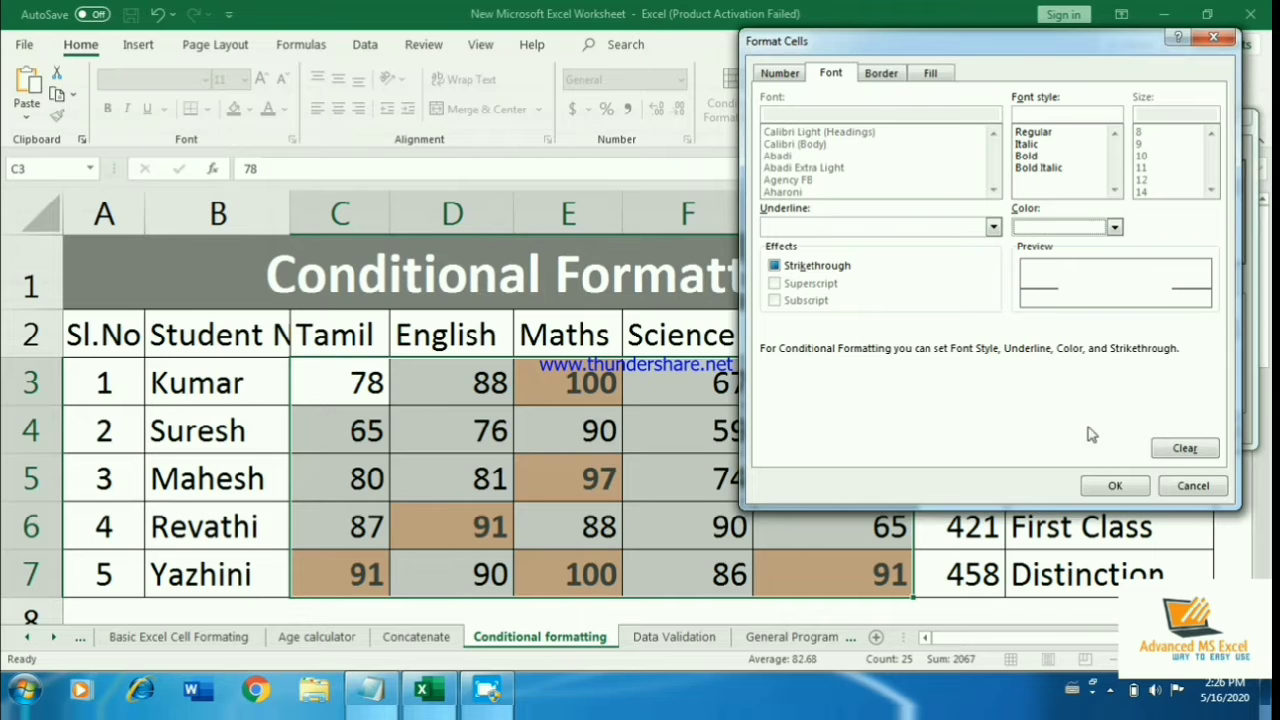
pyautogui.click(1116, 487)
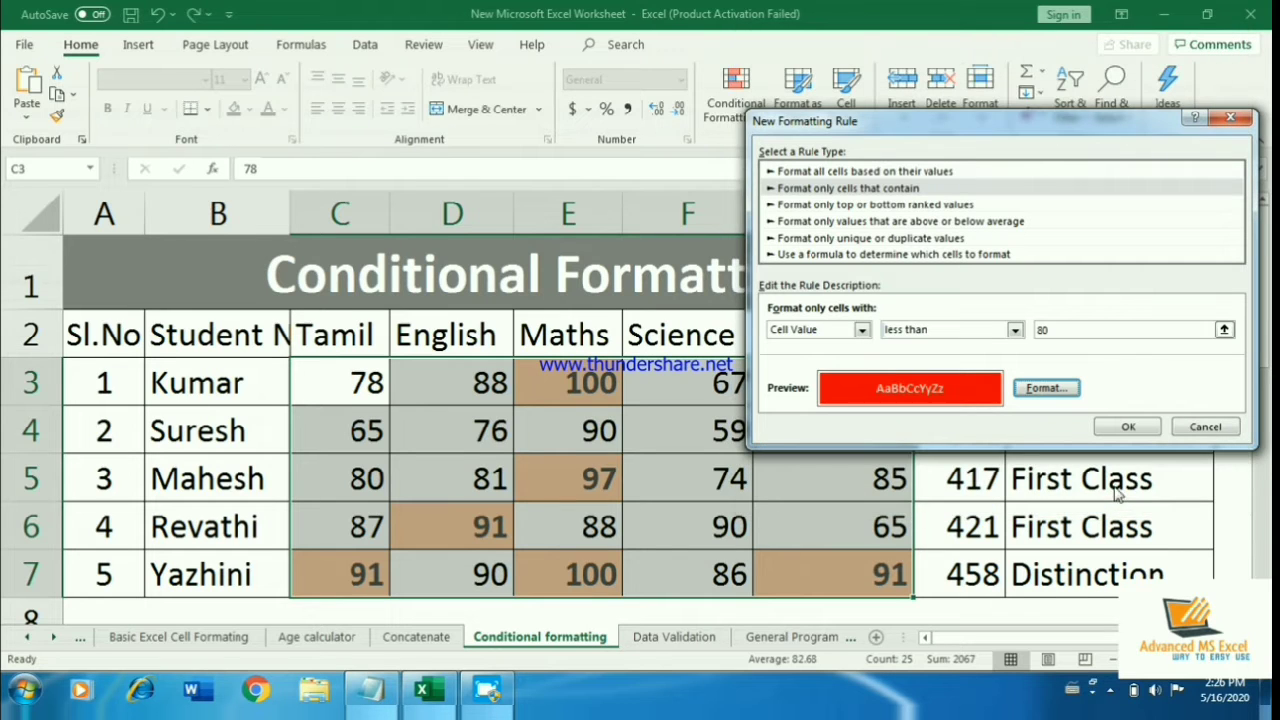
pyautogui.click(1045, 388)
pyautogui.click(1020, 156)
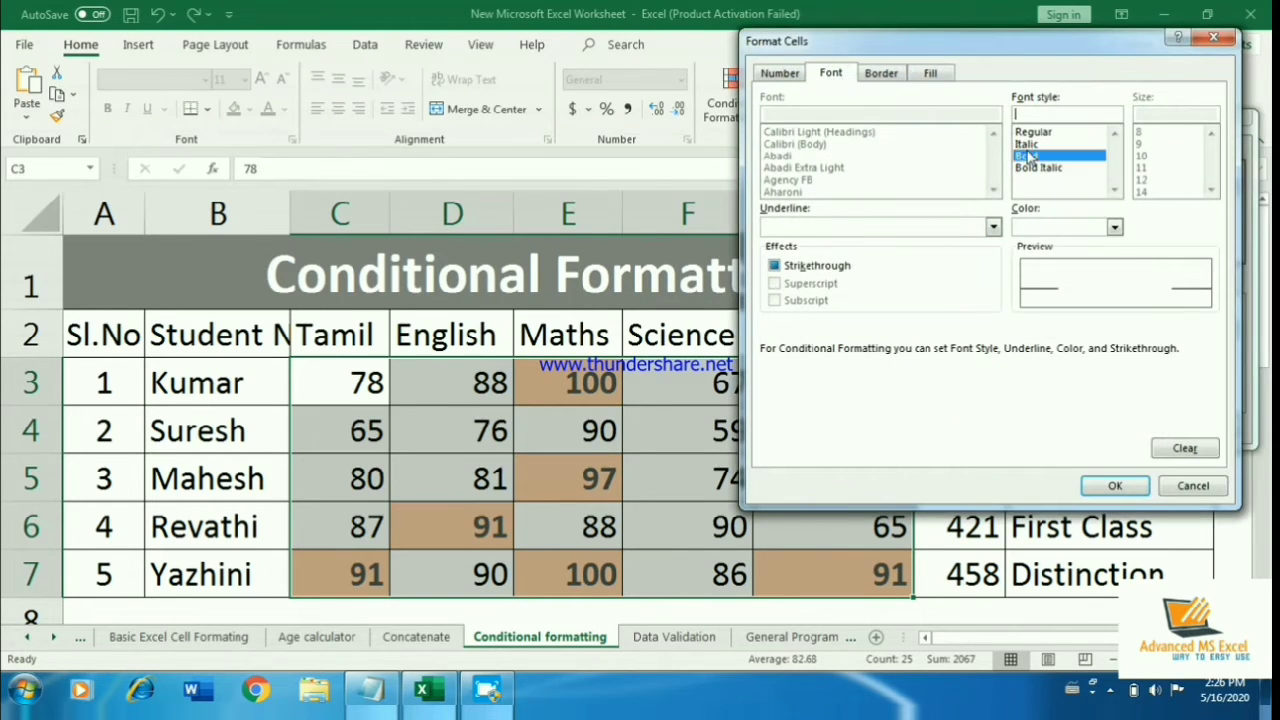
pyautogui.click(1128, 487)
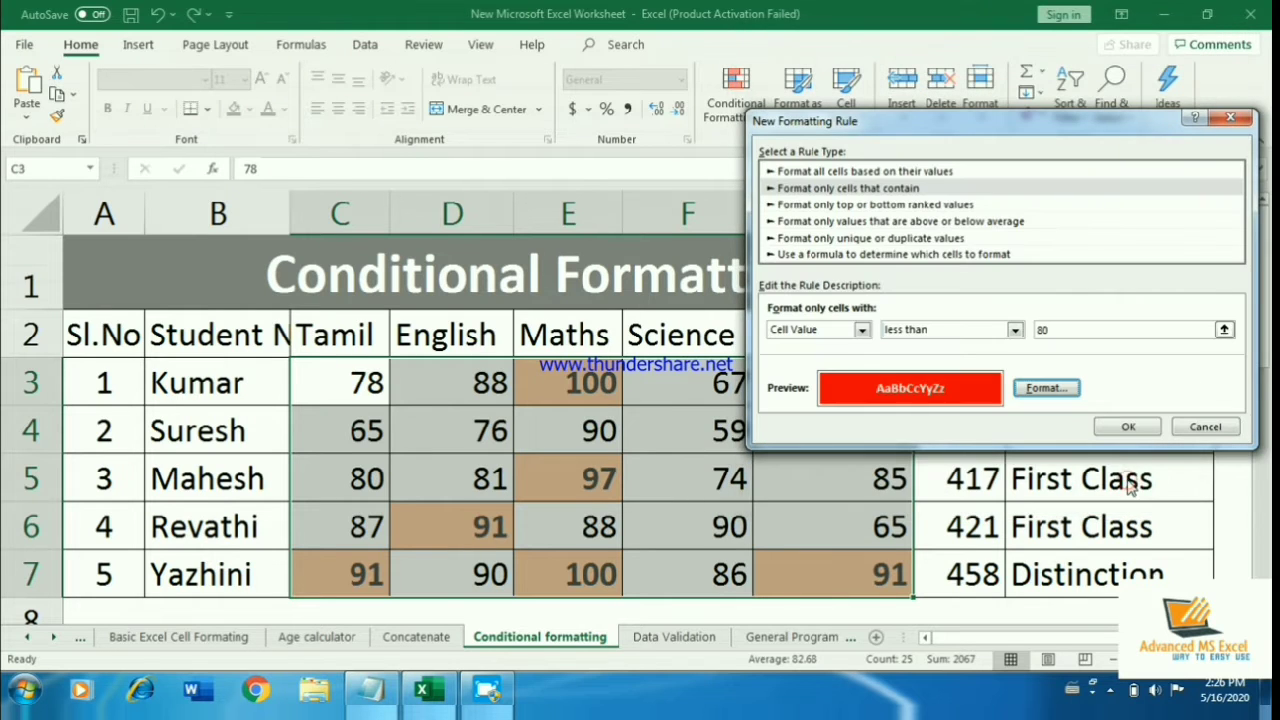
pyautogui.click(1128, 430)
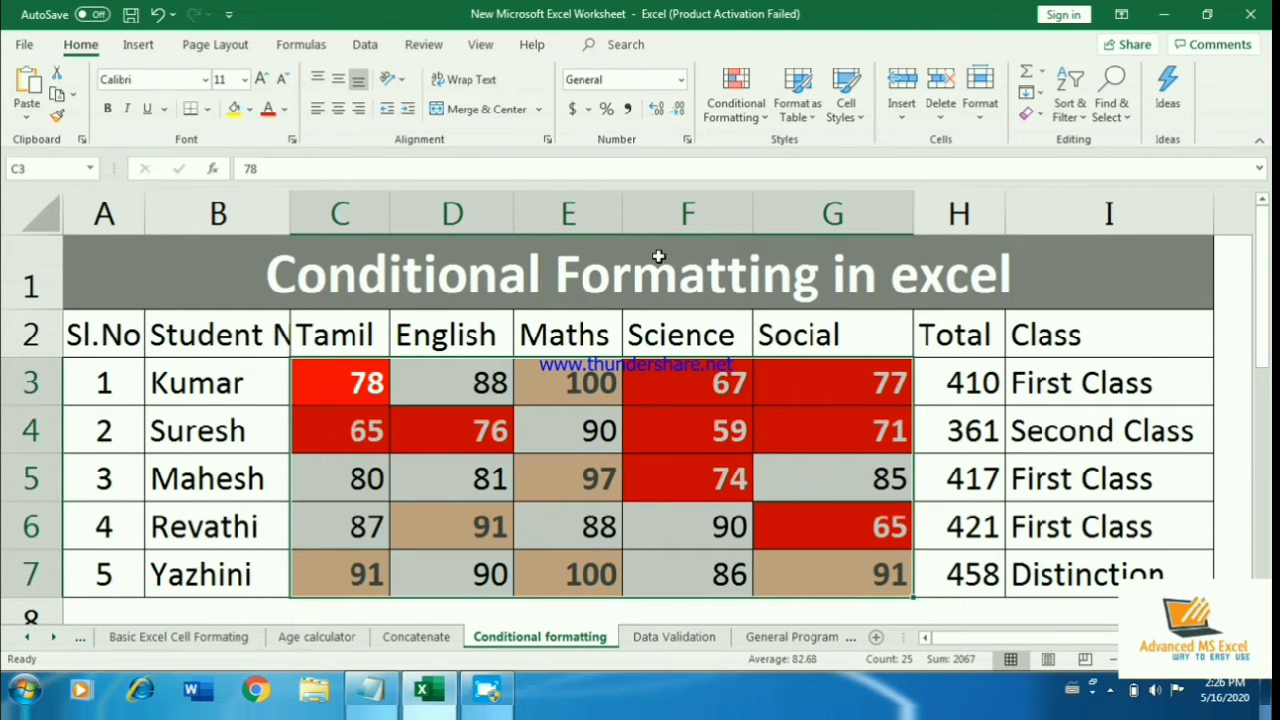
# - Lower the red 'Cell Value < 80' rule's threshold to 70 in the Rules Manager and apply it
pyautogui.click(755, 105)
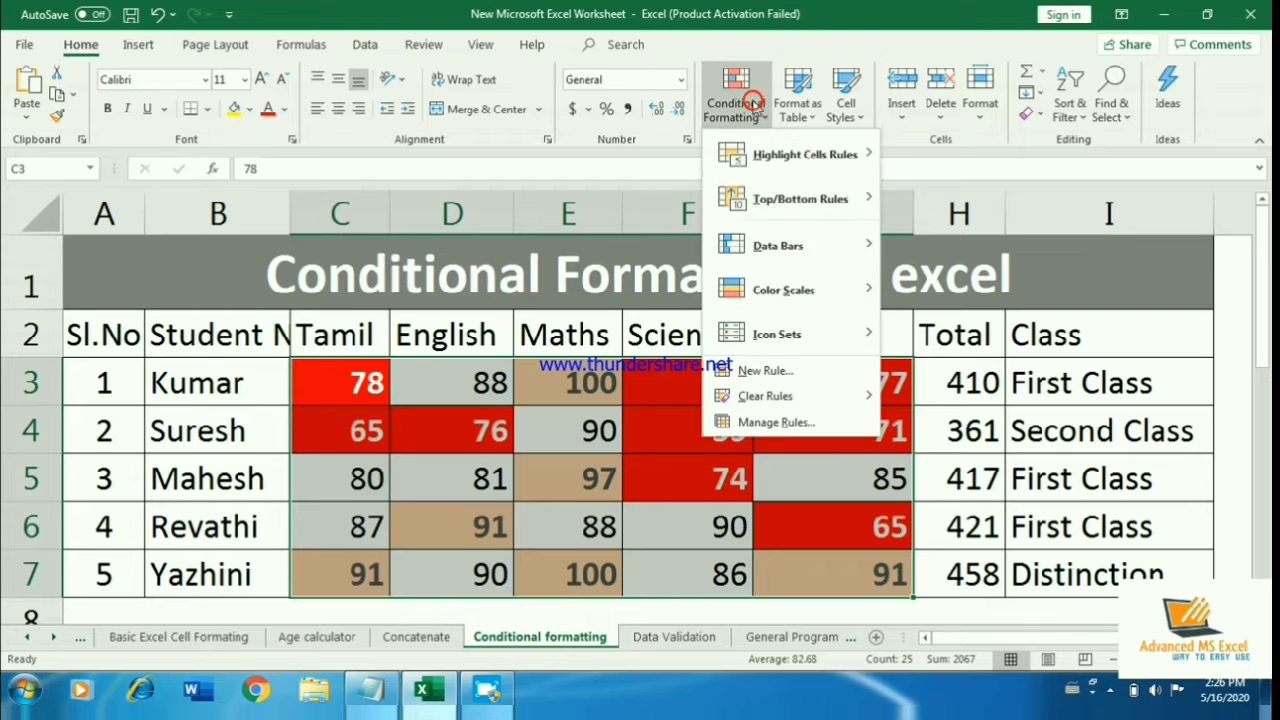
pyautogui.click(777, 422)
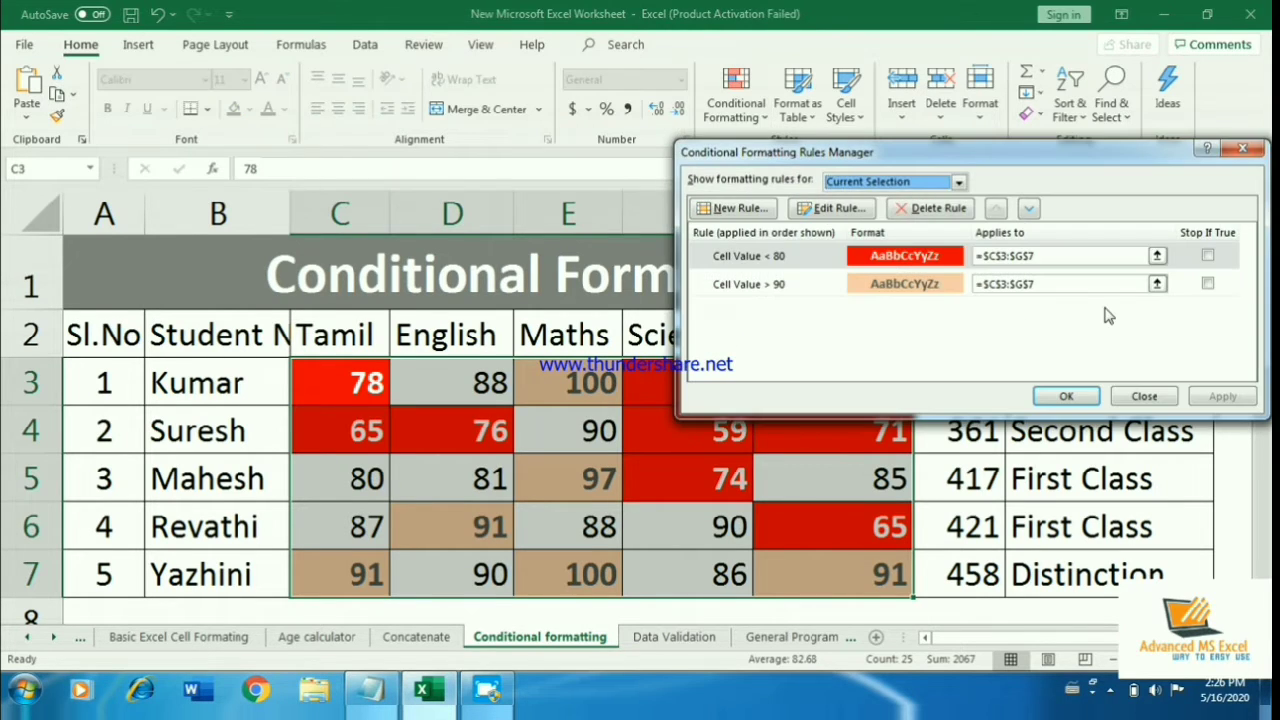
pyautogui.click(918, 262)
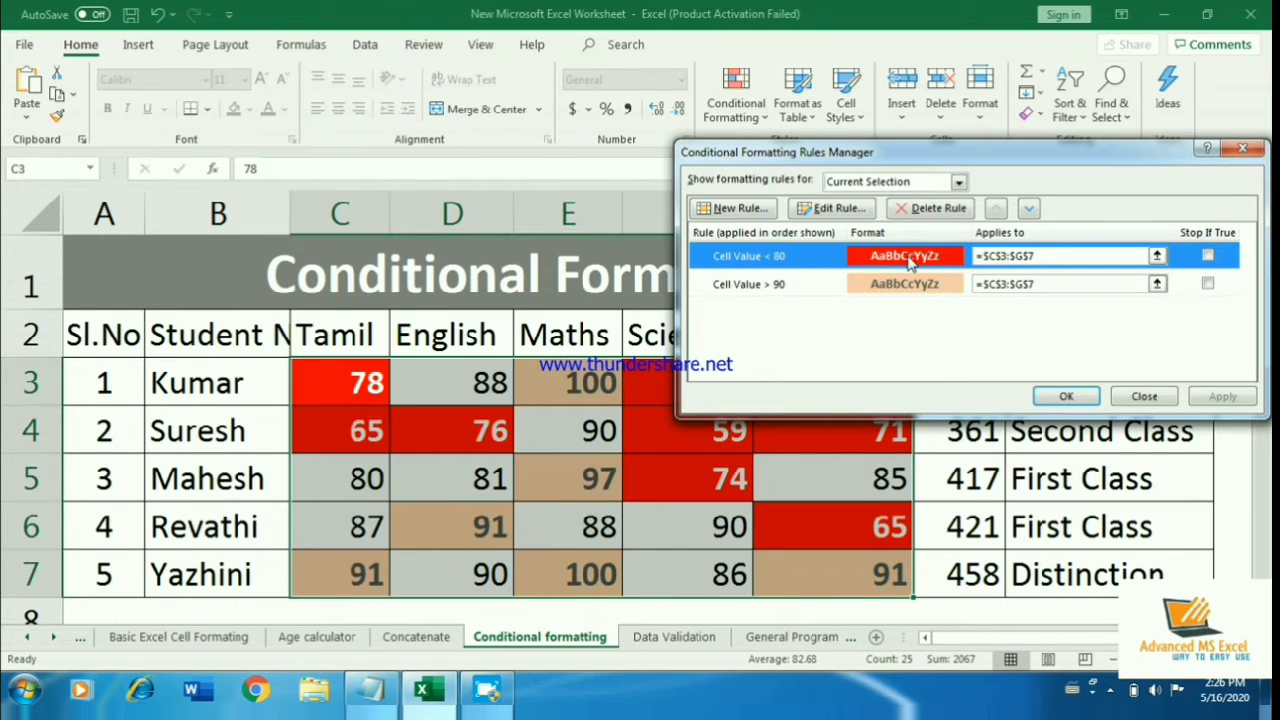
pyautogui.click(828, 212)
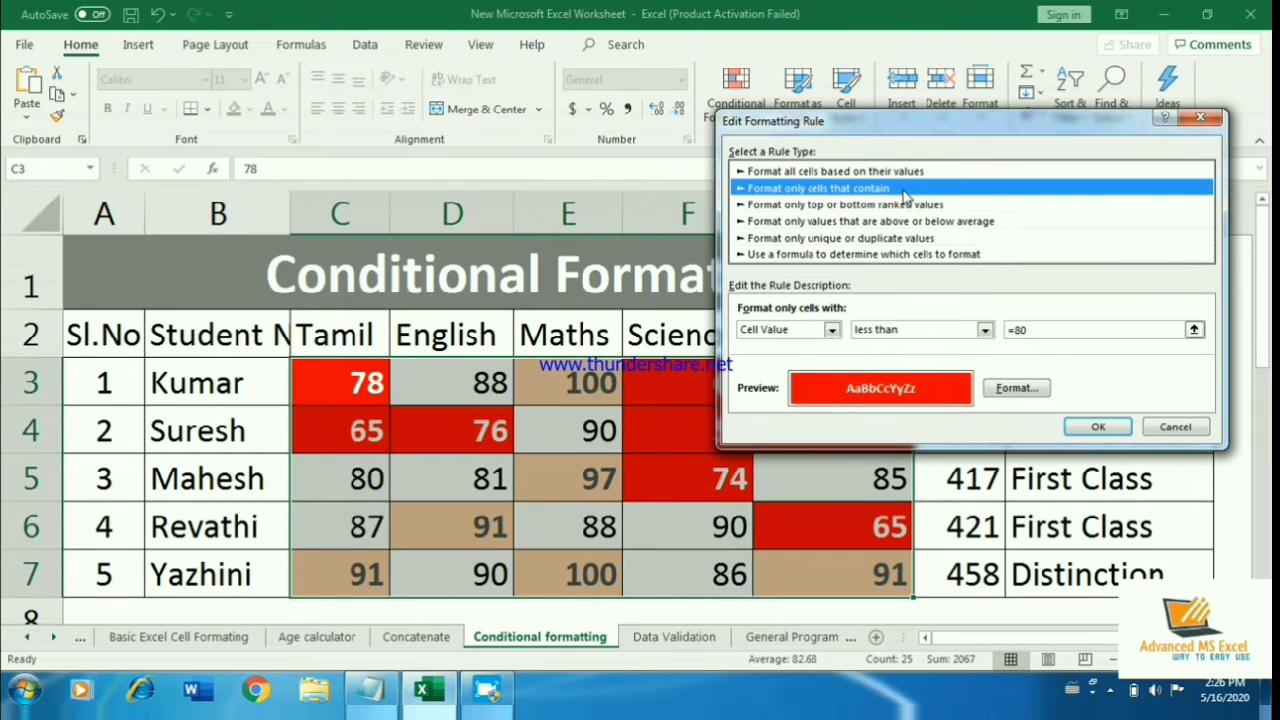
pyautogui.click(1042, 334)
pyautogui.press('BackSpace')
pyautogui.press('BackSpace')
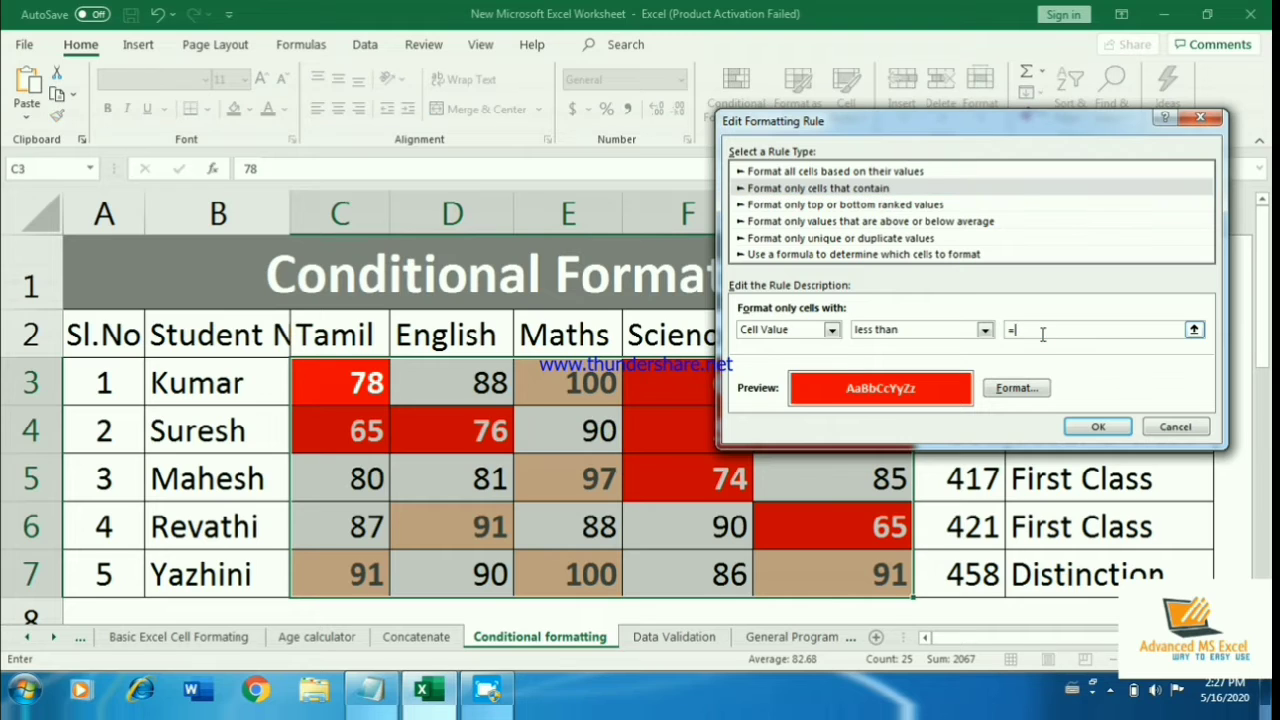
pyautogui.write('70')
pyautogui.press('Return')
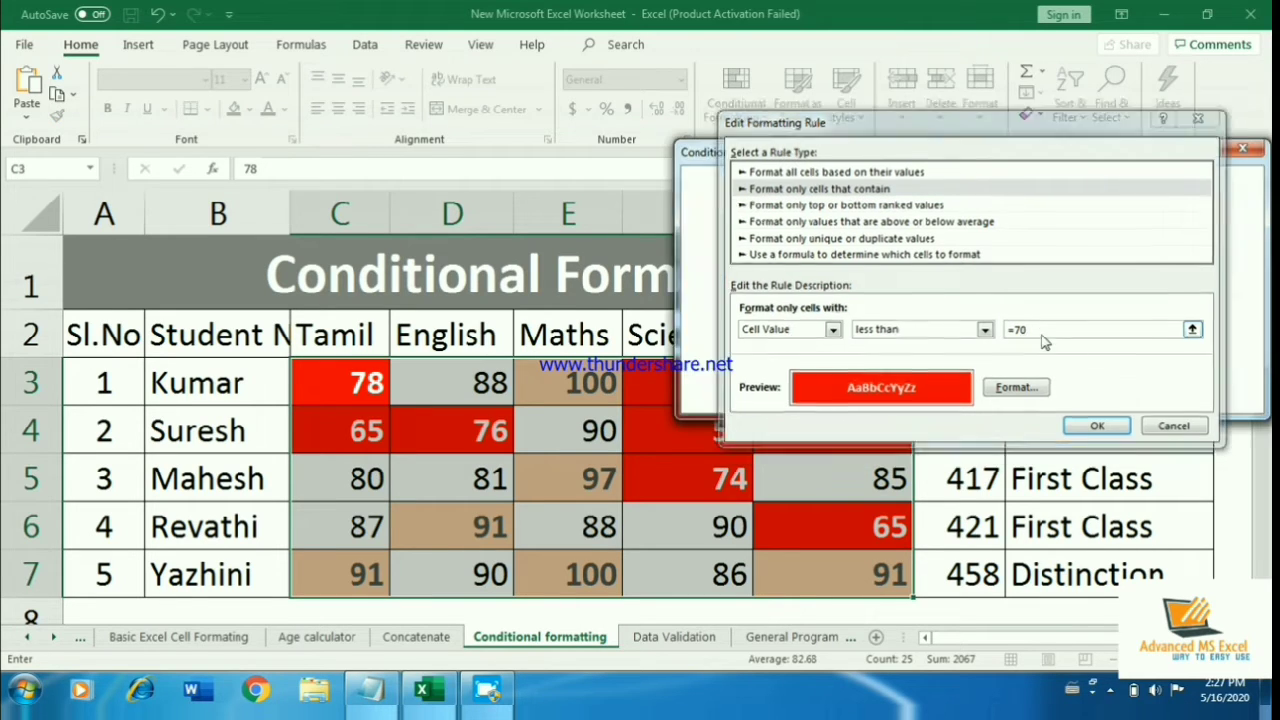
pyautogui.click(1198, 397)
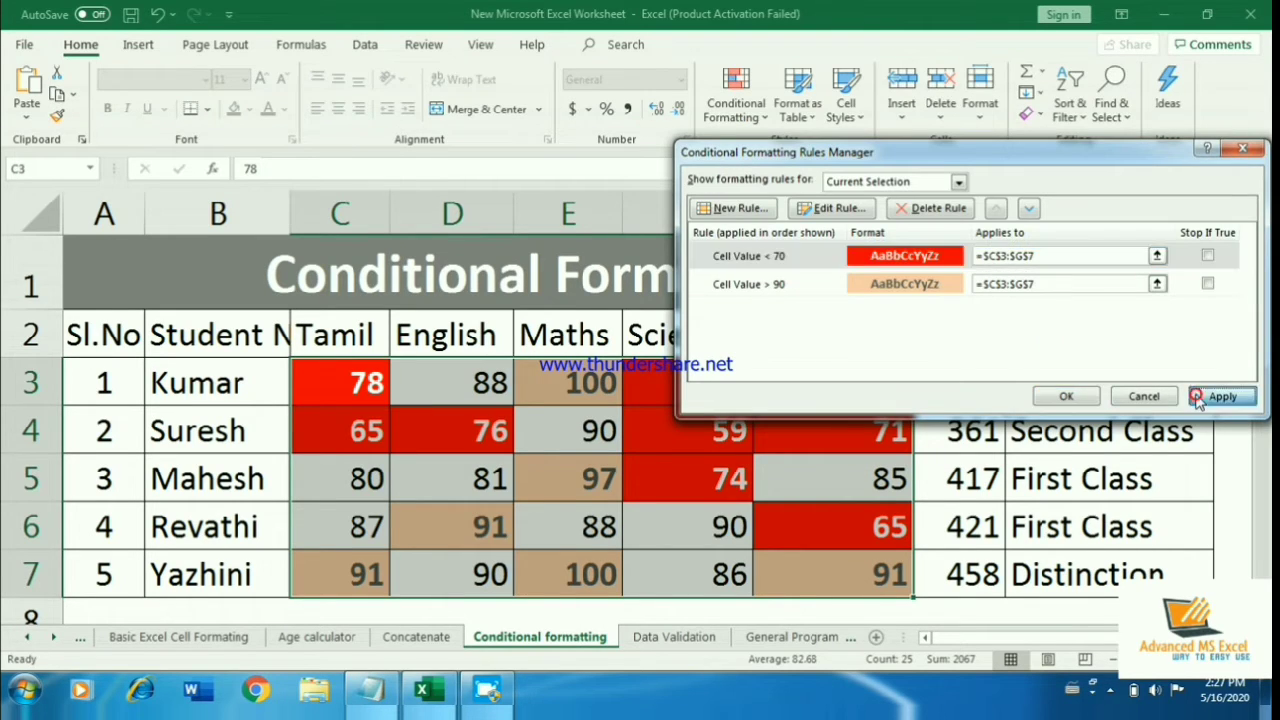
pyautogui.click(1066, 396)
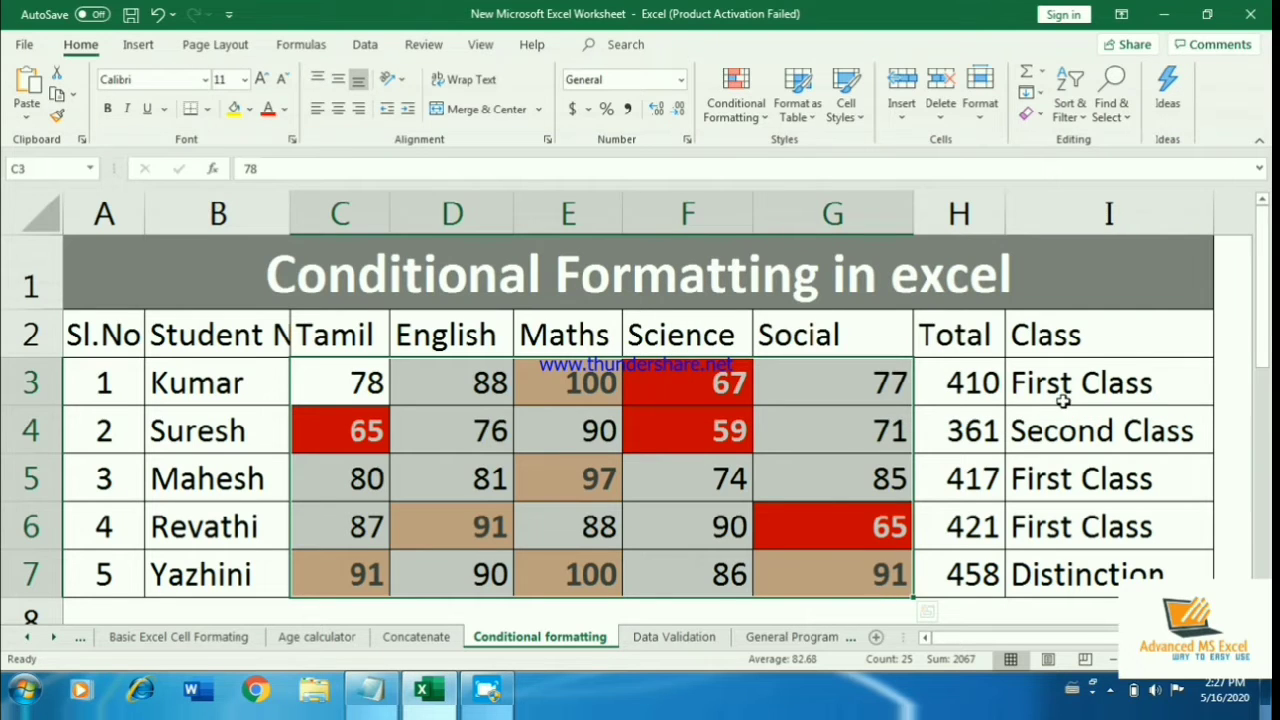
# - Select the Total column cells H3 to H7
pyautogui.click(932, 448)
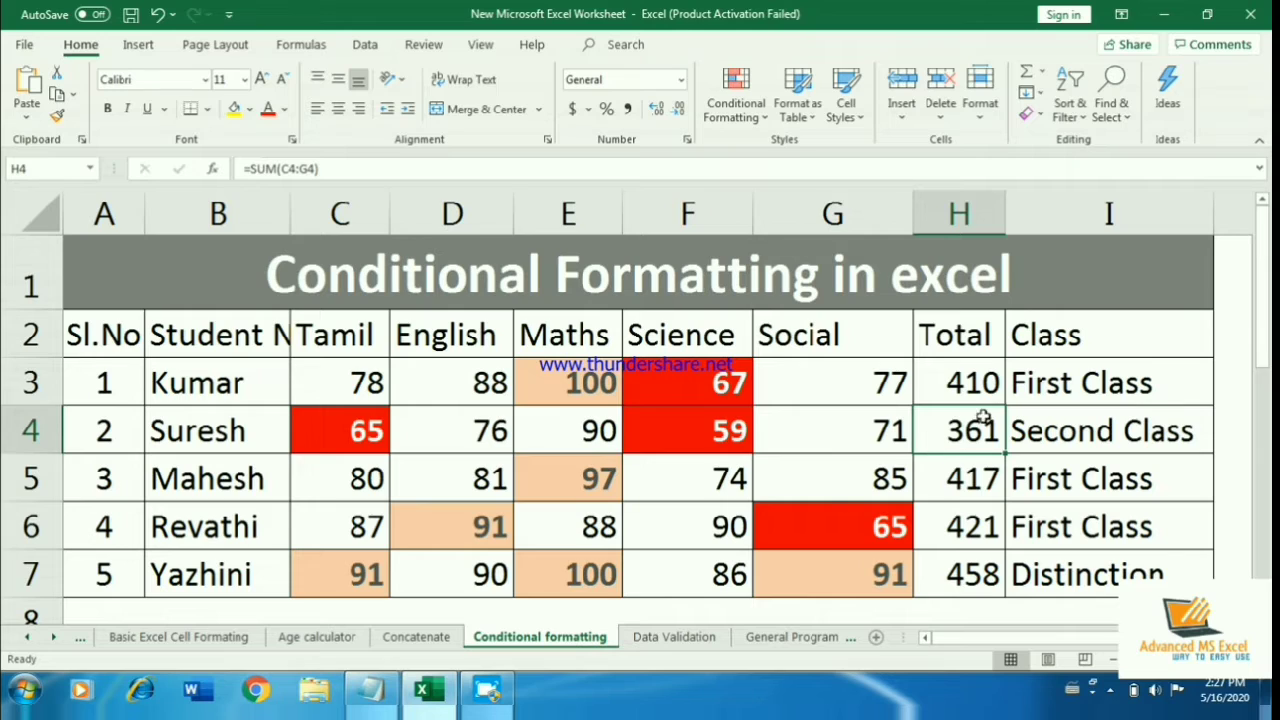
pyautogui.moveTo(980, 382); pyautogui.dragTo(982, 580)
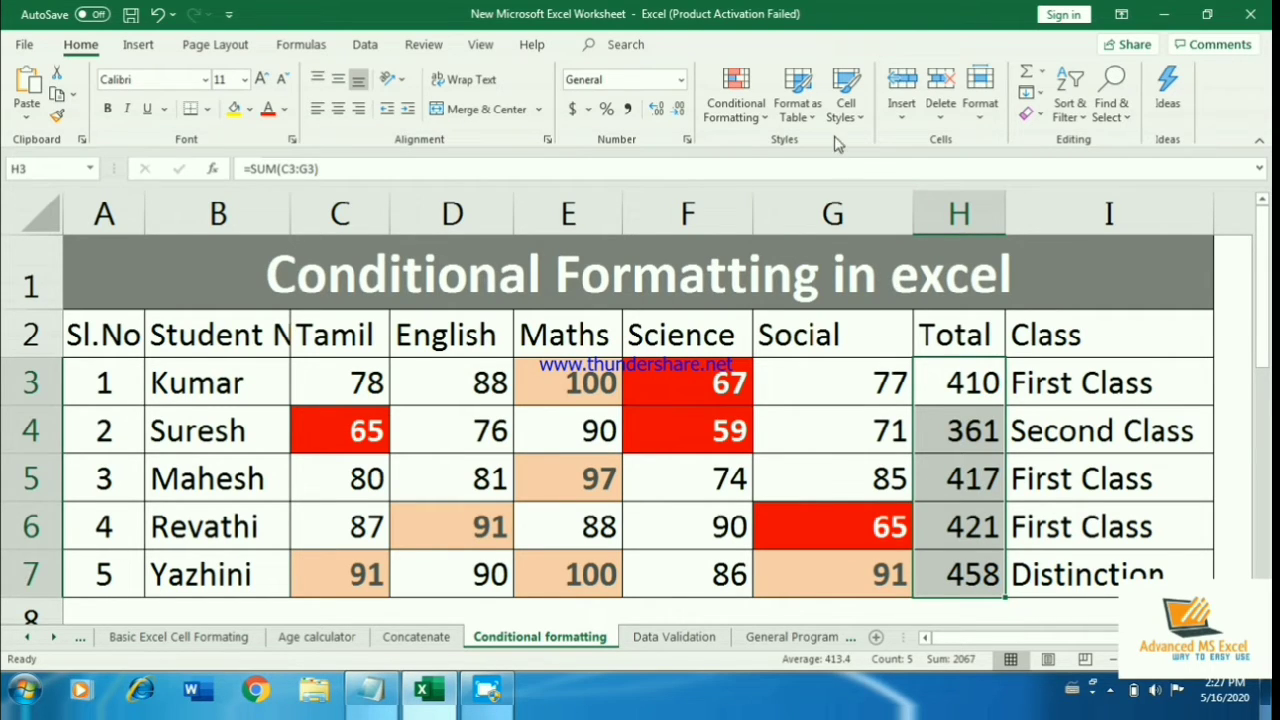
# - Open the New Formatting Rule dialog from Conditional Formatting for the selected totals
pyautogui.click(758, 113)
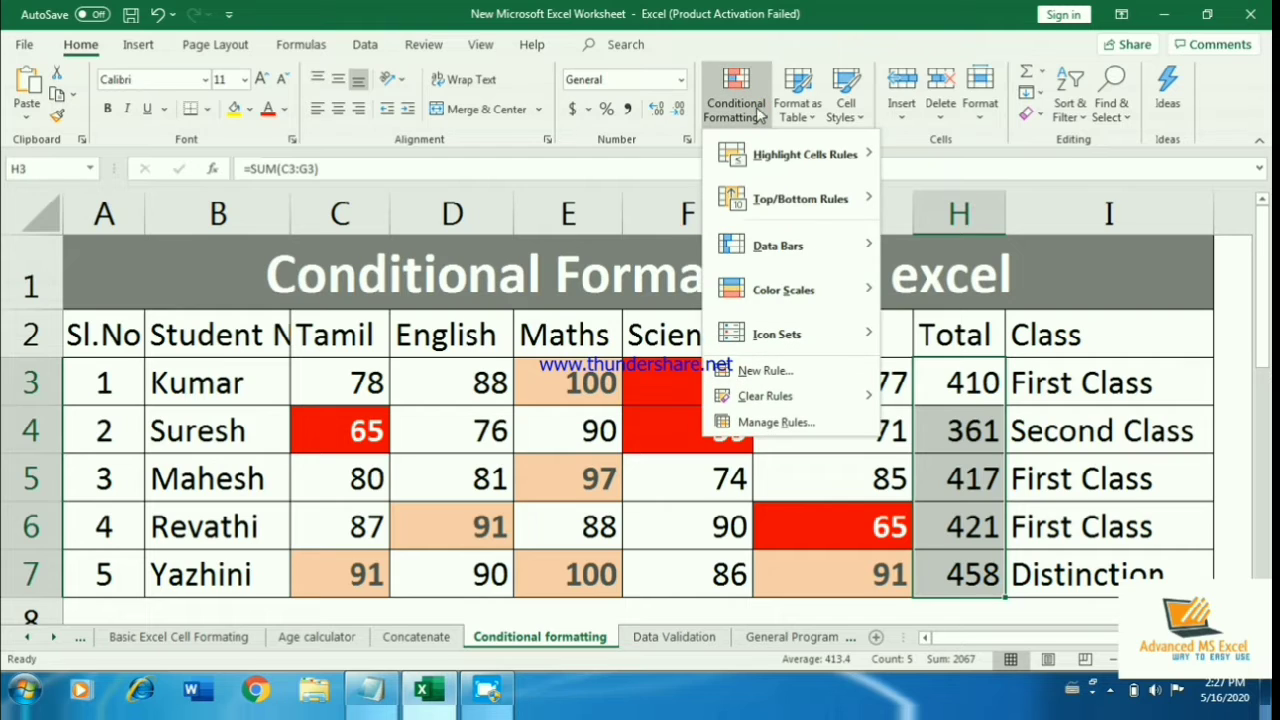
pyautogui.moveTo(812, 295)
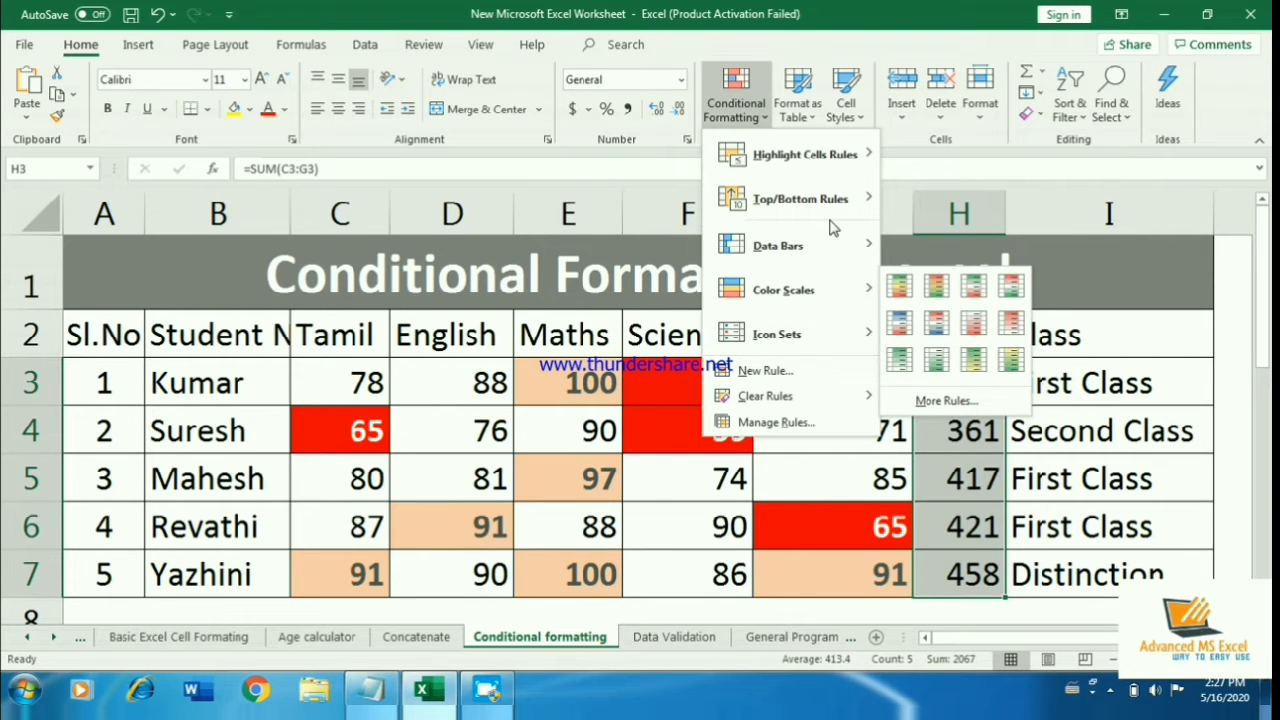
pyautogui.moveTo(790, 334)
pyautogui.moveTo(808, 239)
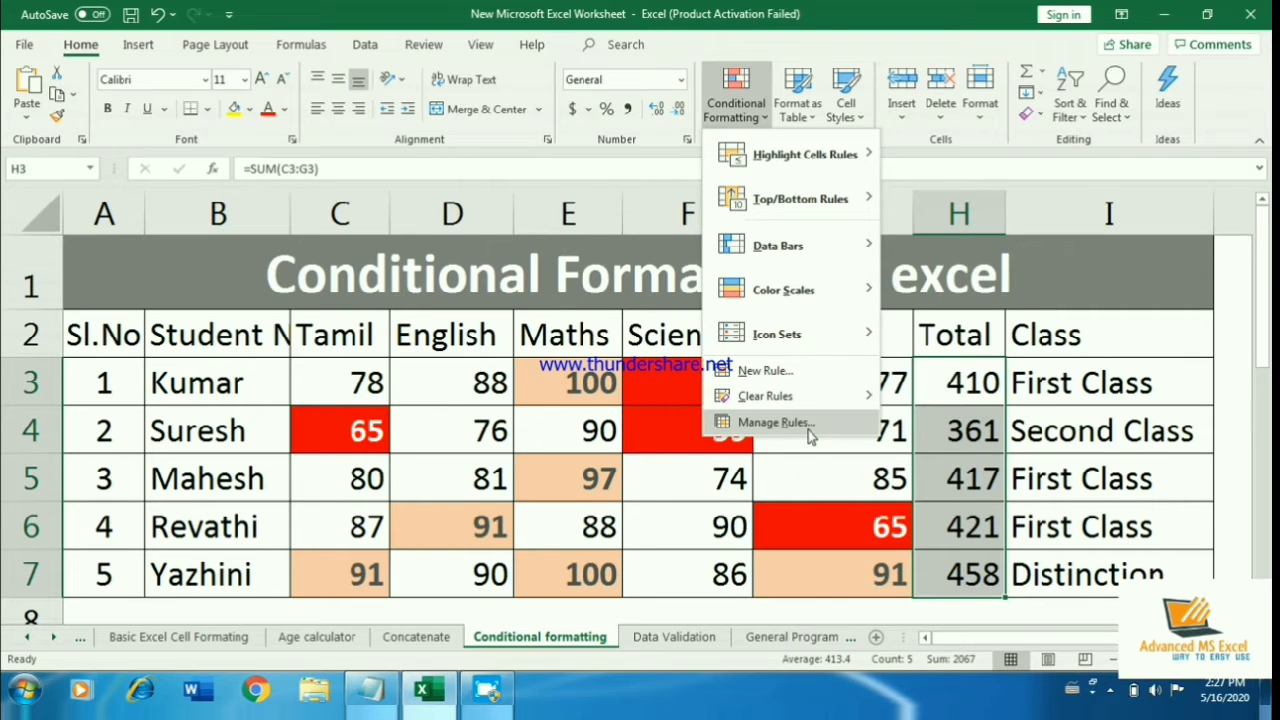
pyautogui.moveTo(803, 404)
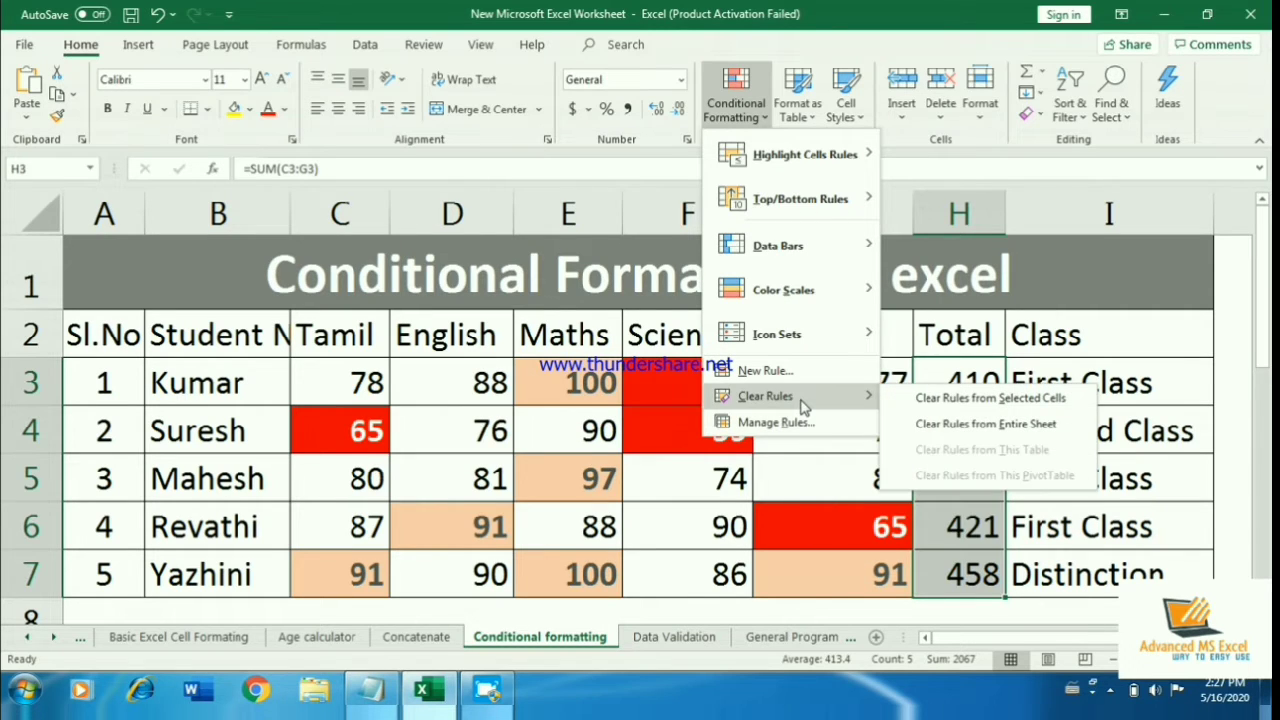
pyautogui.click(750, 370)
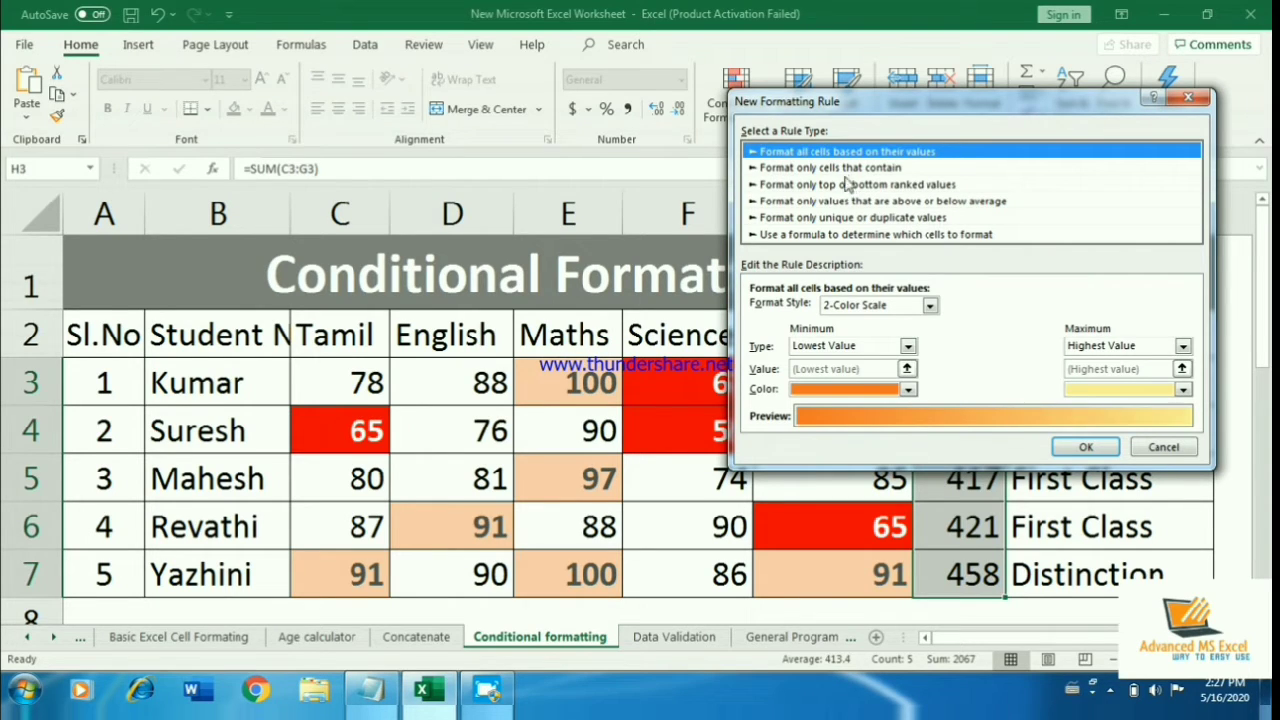
# - Set the rule to format cells whose Cell Value is greater than or equal to 400
pyautogui.click(850, 168)
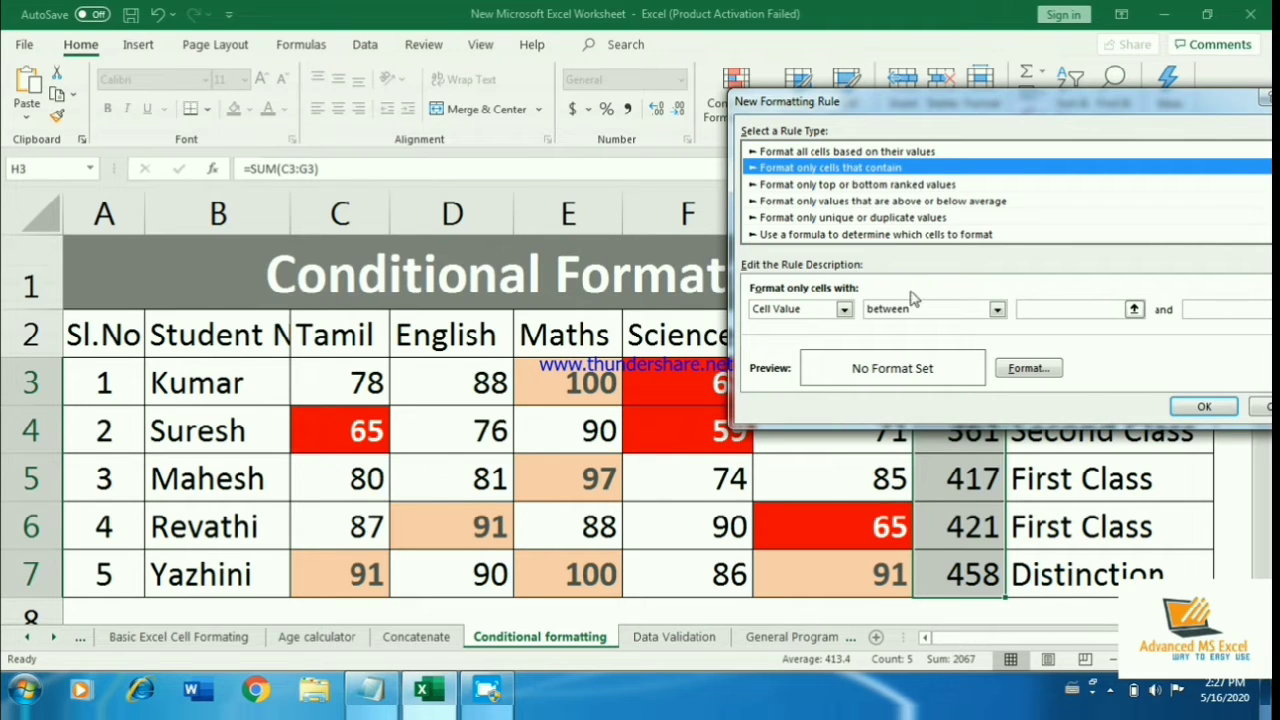
pyautogui.click(831, 313)
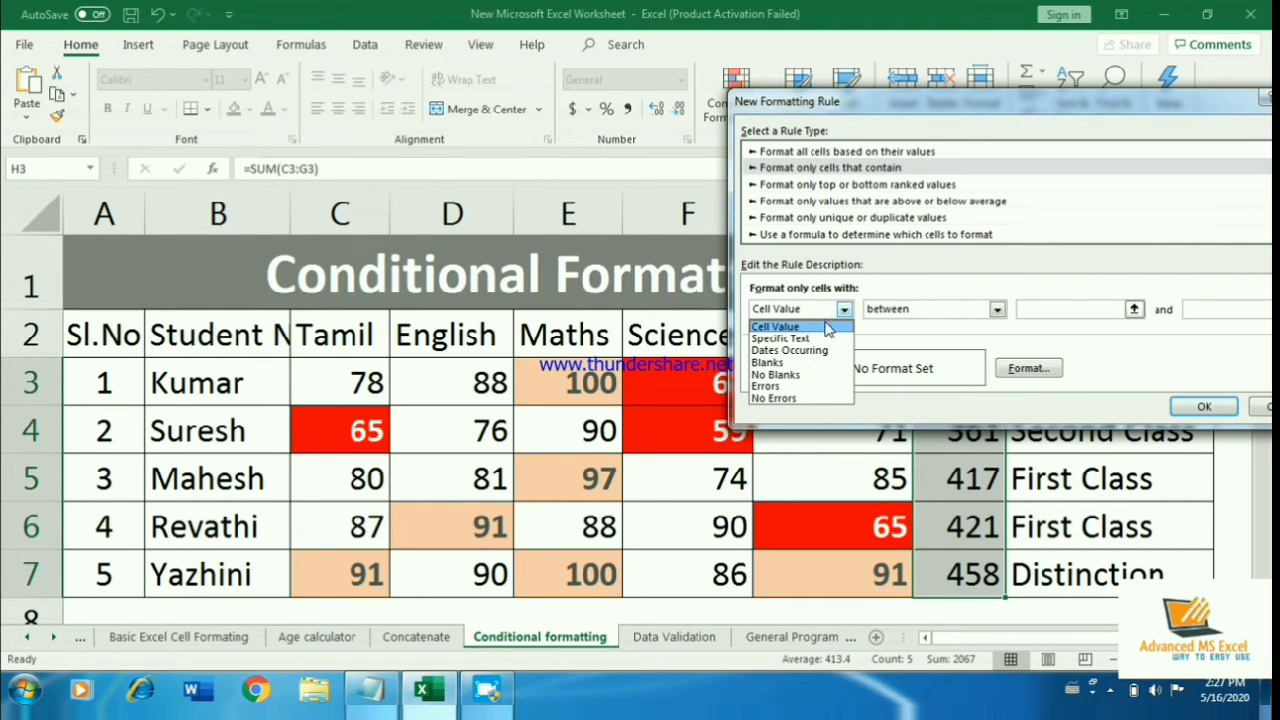
pyautogui.click(903, 312)
pyautogui.click(903, 312)
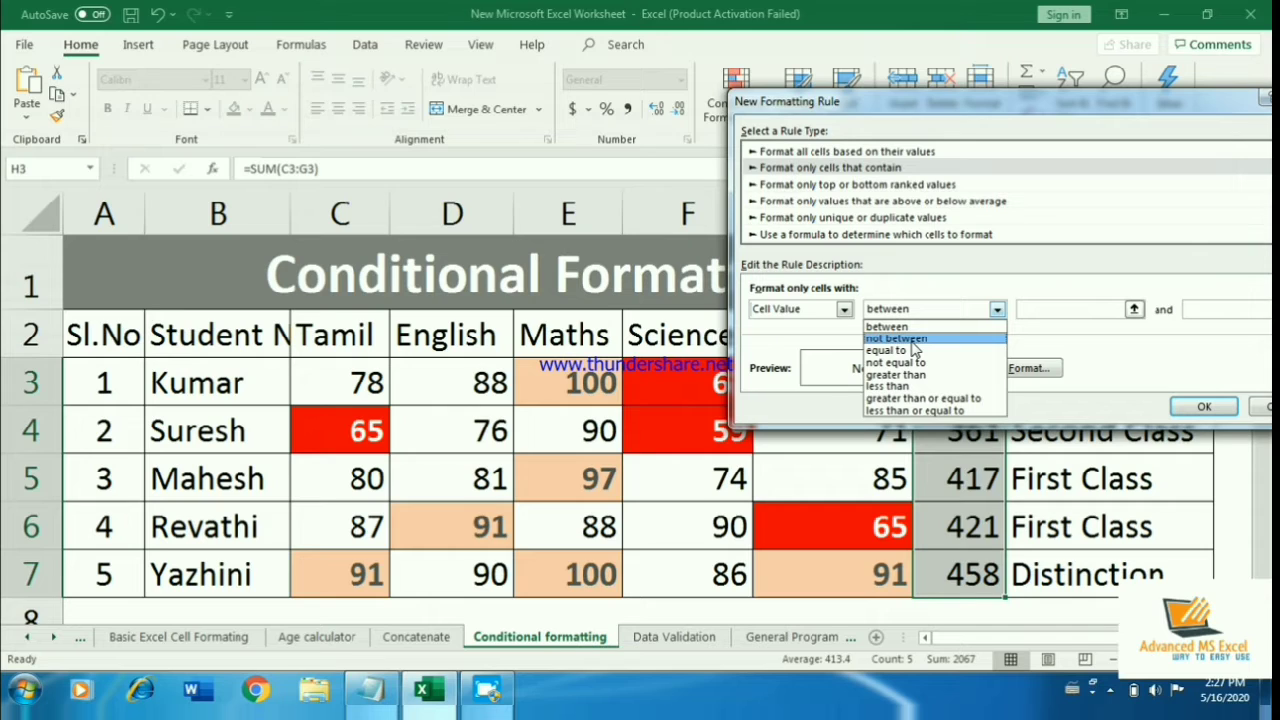
pyautogui.click(924, 399)
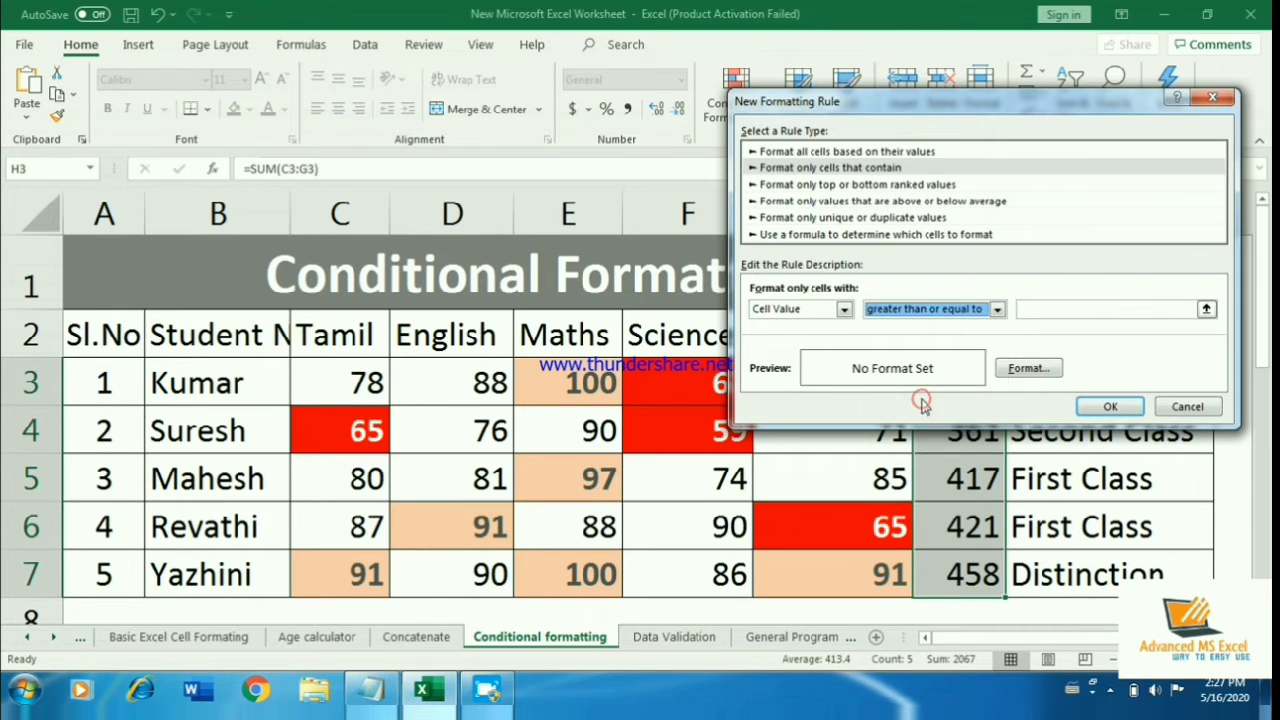
pyautogui.click(1131, 310)
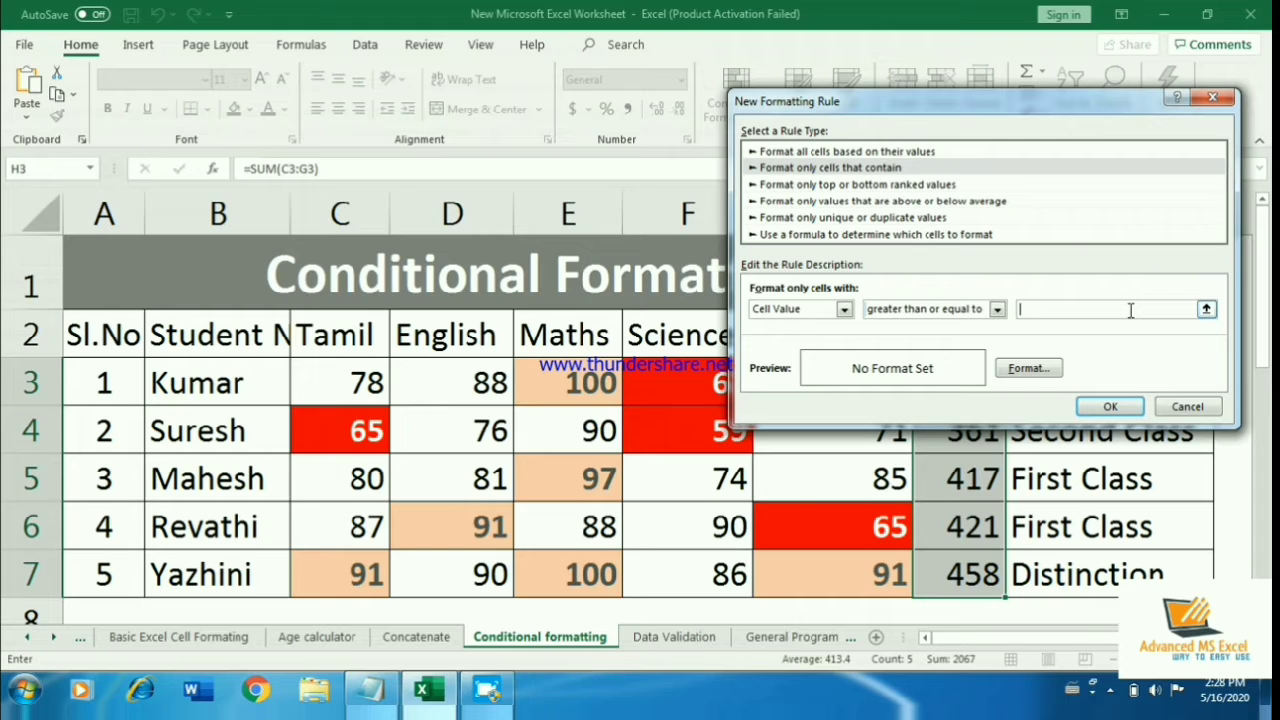
pyautogui.write('400')
# - Format totals of 400 or more as bold pale text on a light-blue fill and create the rule
pyautogui.click(1050, 370)
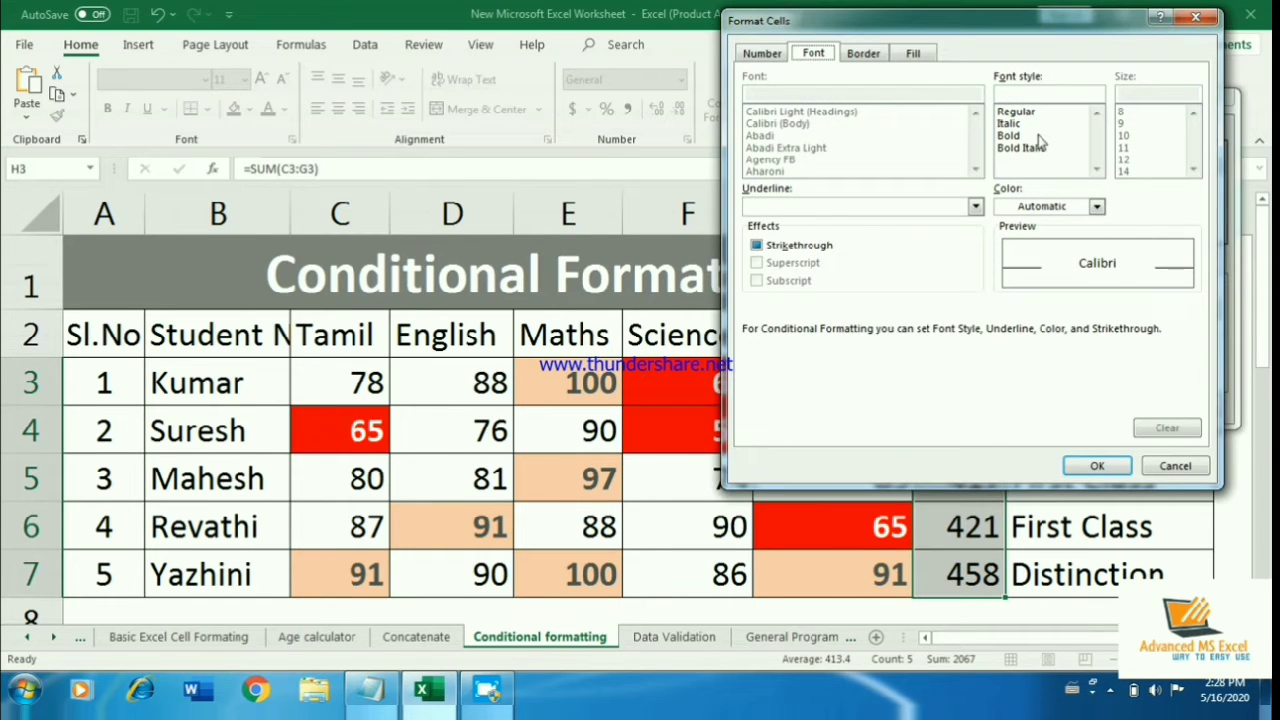
pyautogui.click(1038, 136)
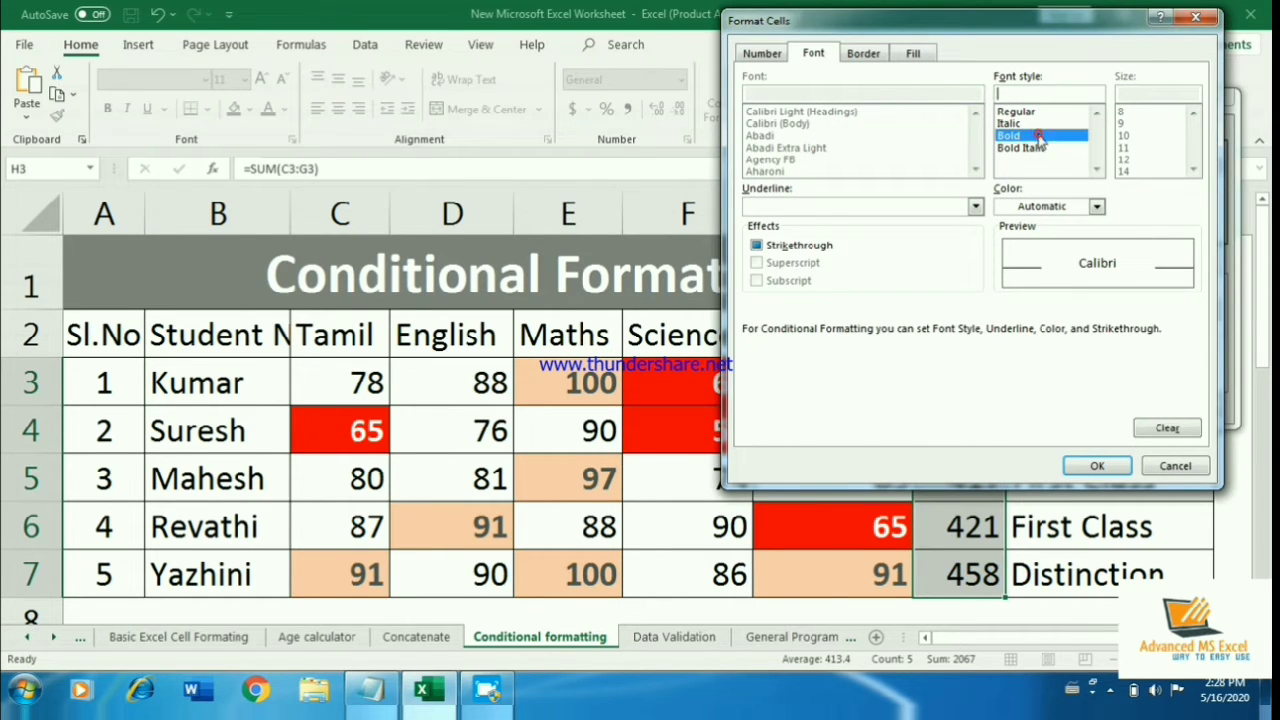
pyautogui.click(912, 54)
pyautogui.click(891, 177)
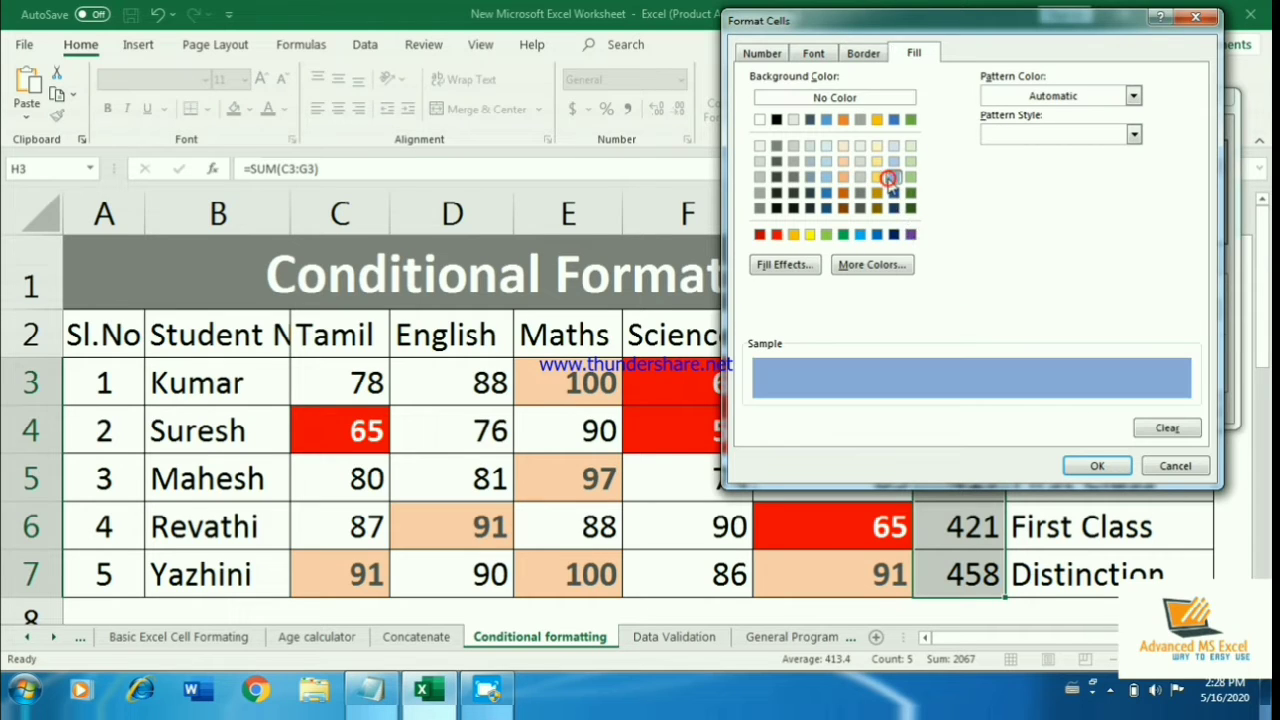
pyautogui.click(813, 55)
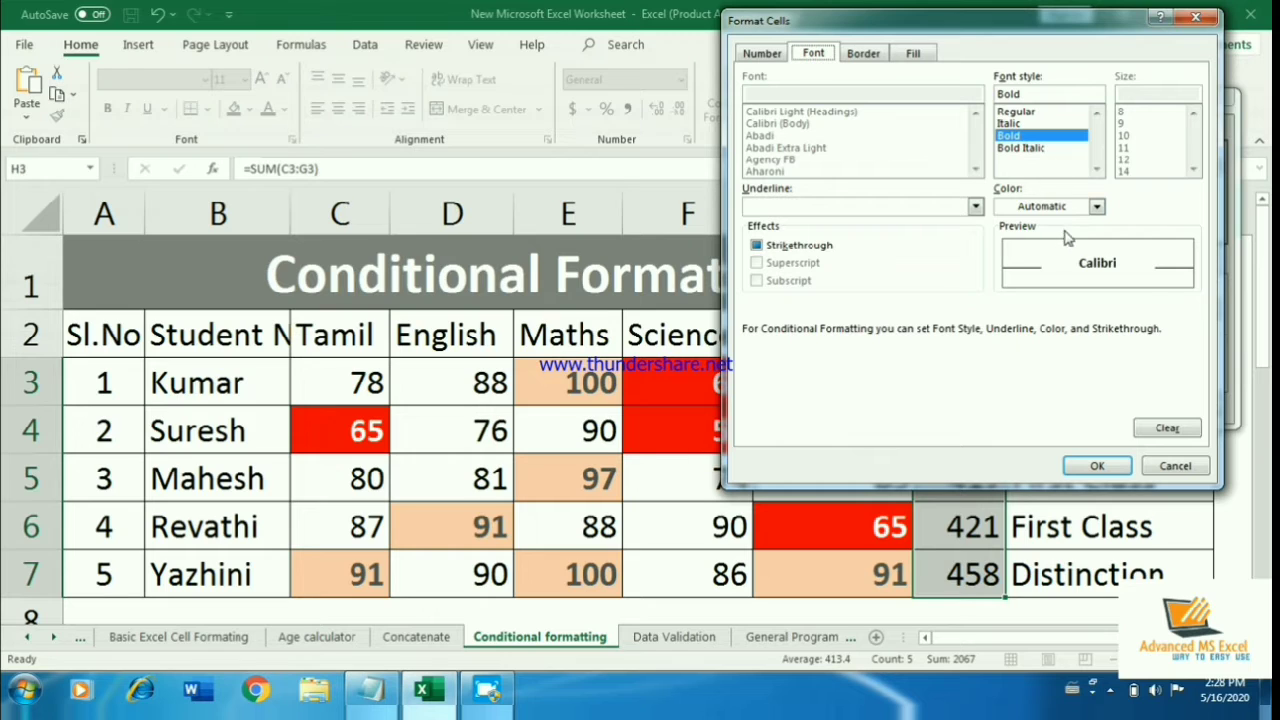
pyautogui.click(1062, 207)
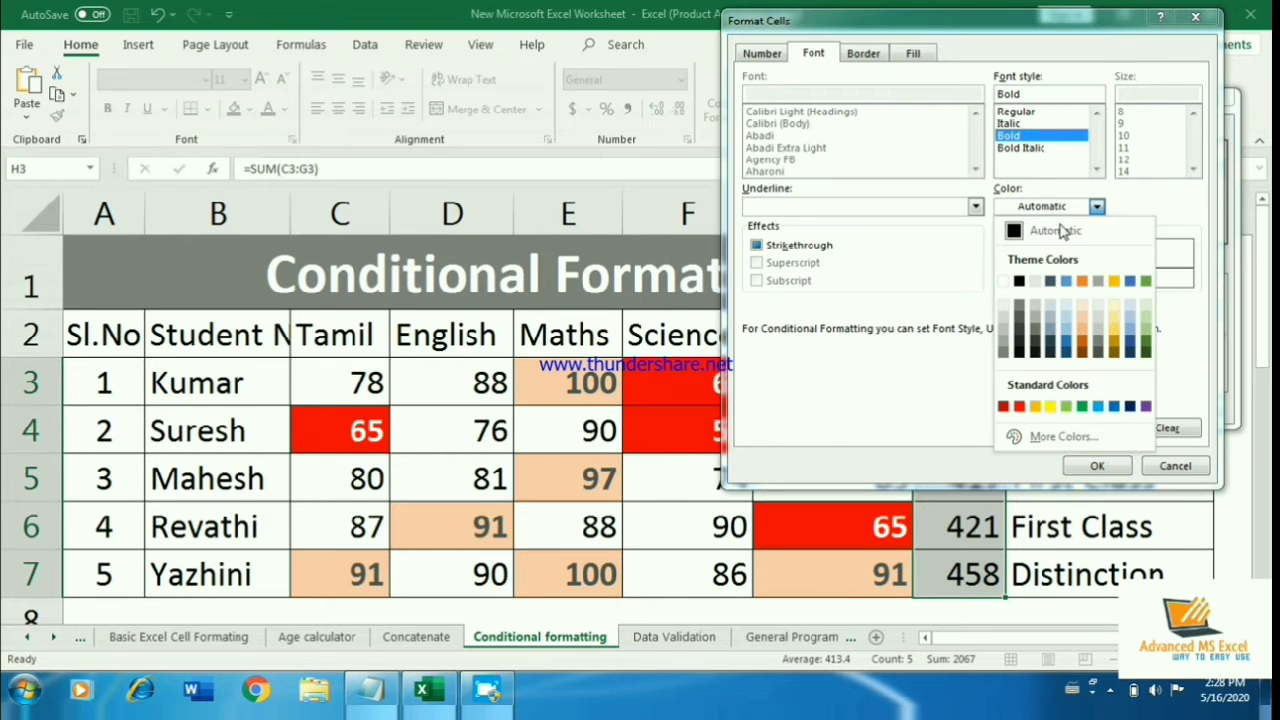
pyautogui.click(1043, 284)
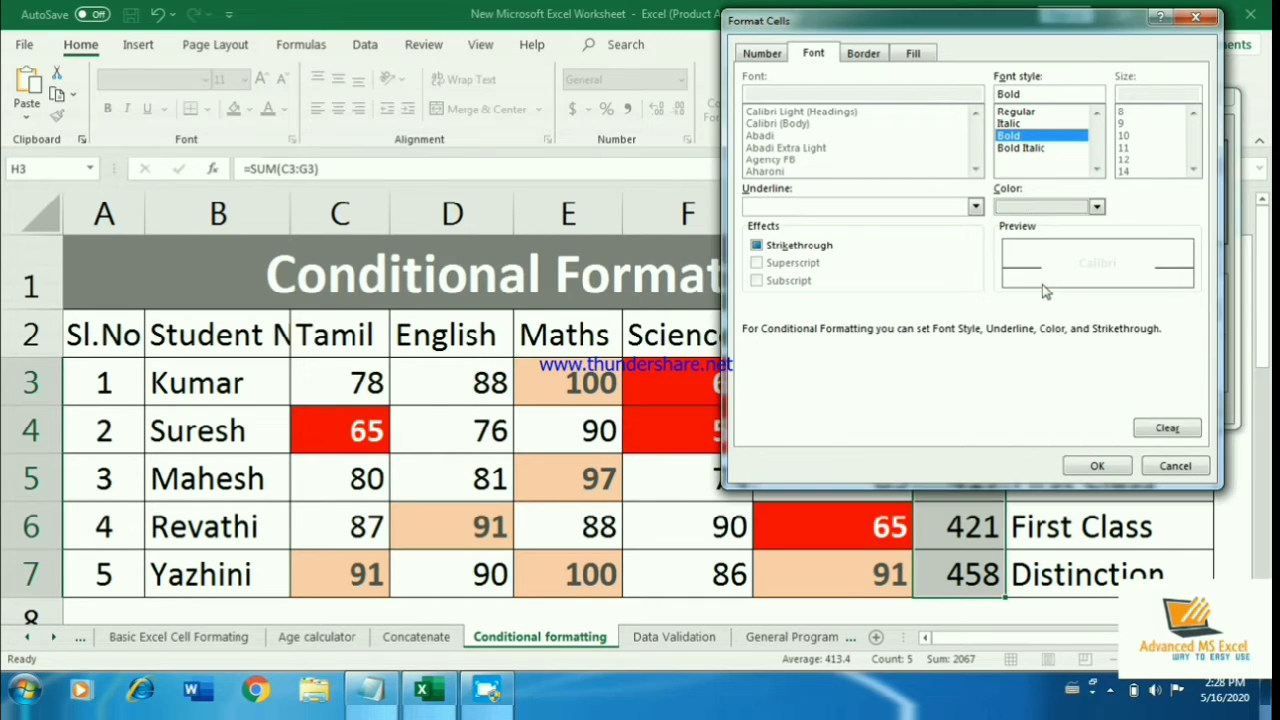
pyautogui.click(1100, 467)
pyautogui.click(1100, 405)
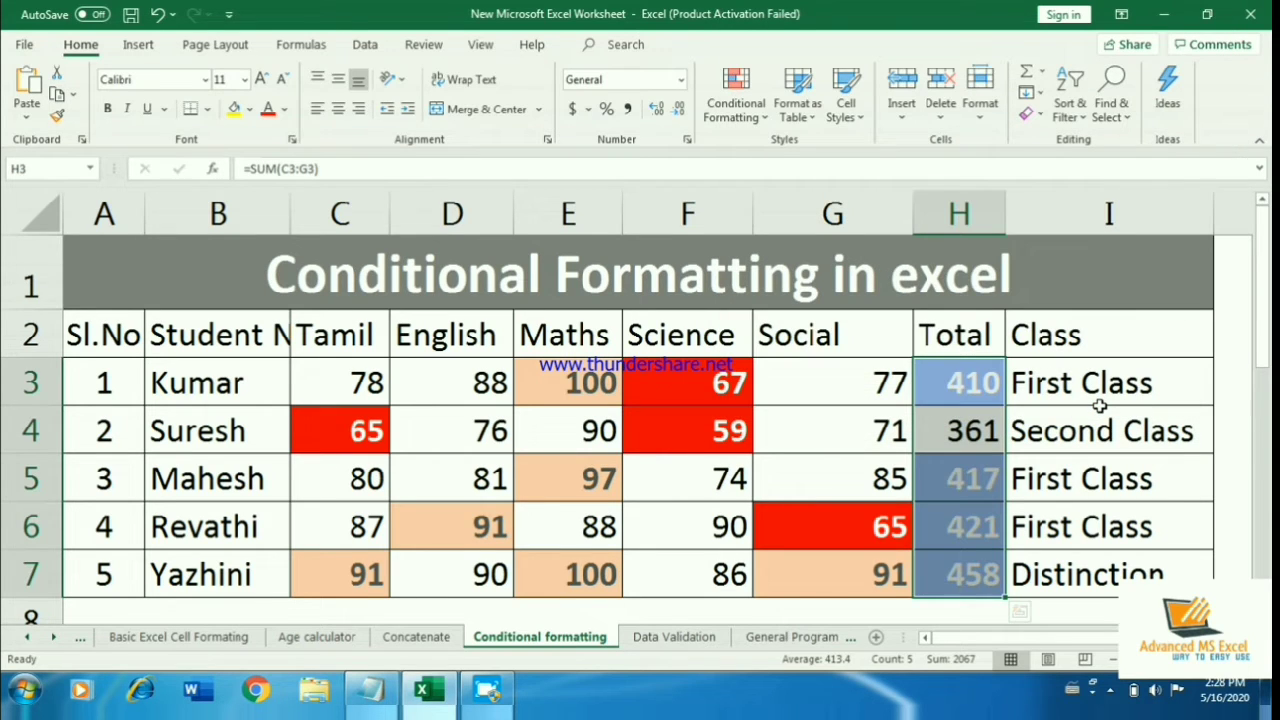
# - Select the Class results in column I and begin a new conditional formatting rule
pyautogui.moveTo(1090, 396); pyautogui.dragTo(1104, 563)
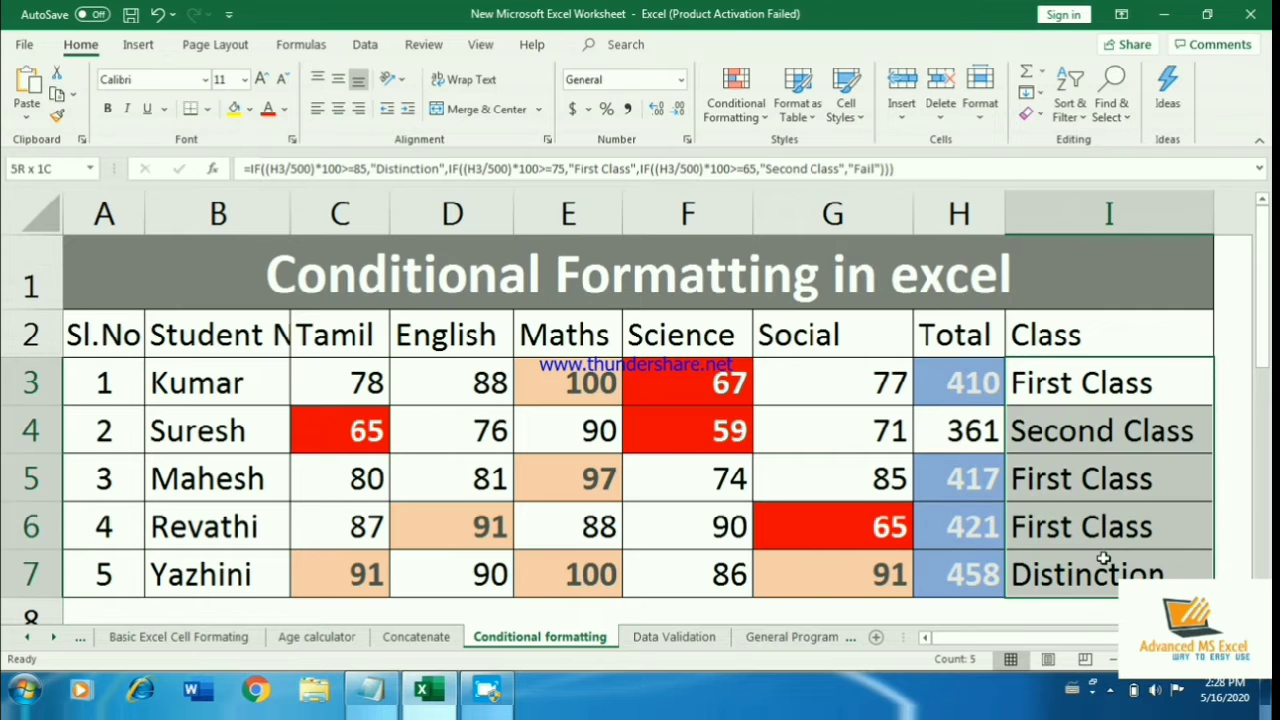
pyautogui.click(763, 120)
pyautogui.moveTo(808, 290)
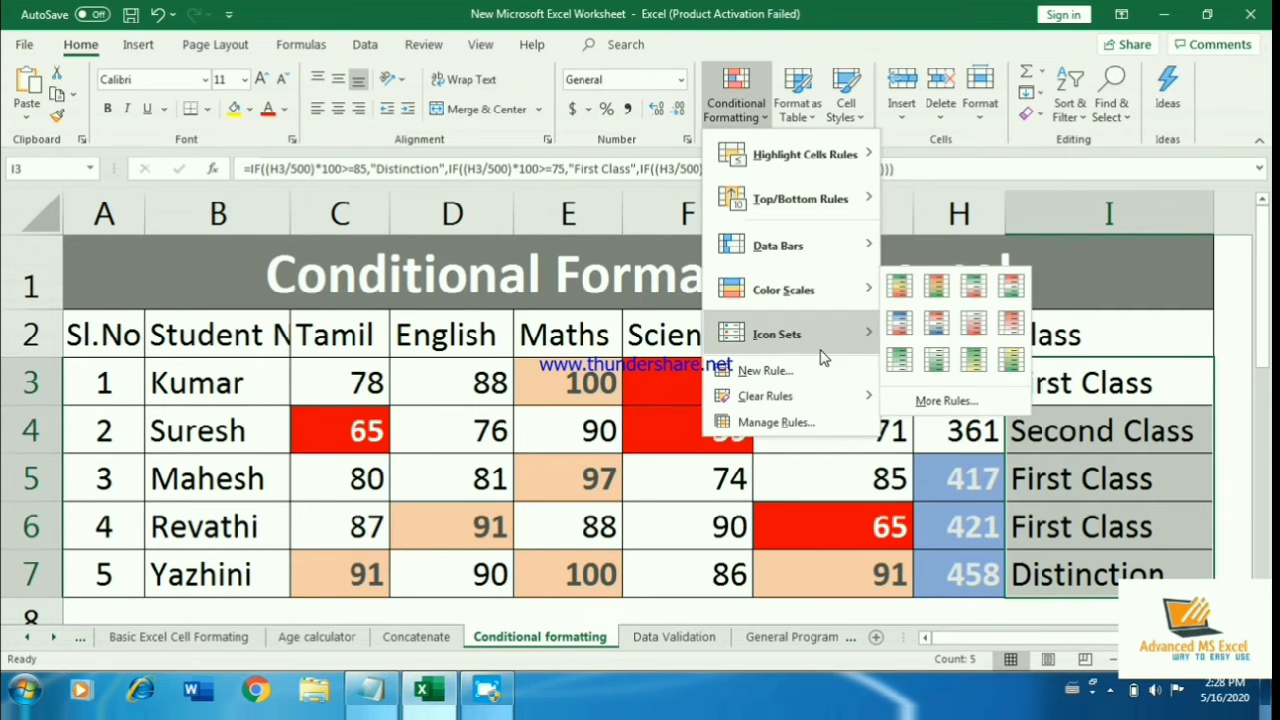
pyautogui.click(808, 371)
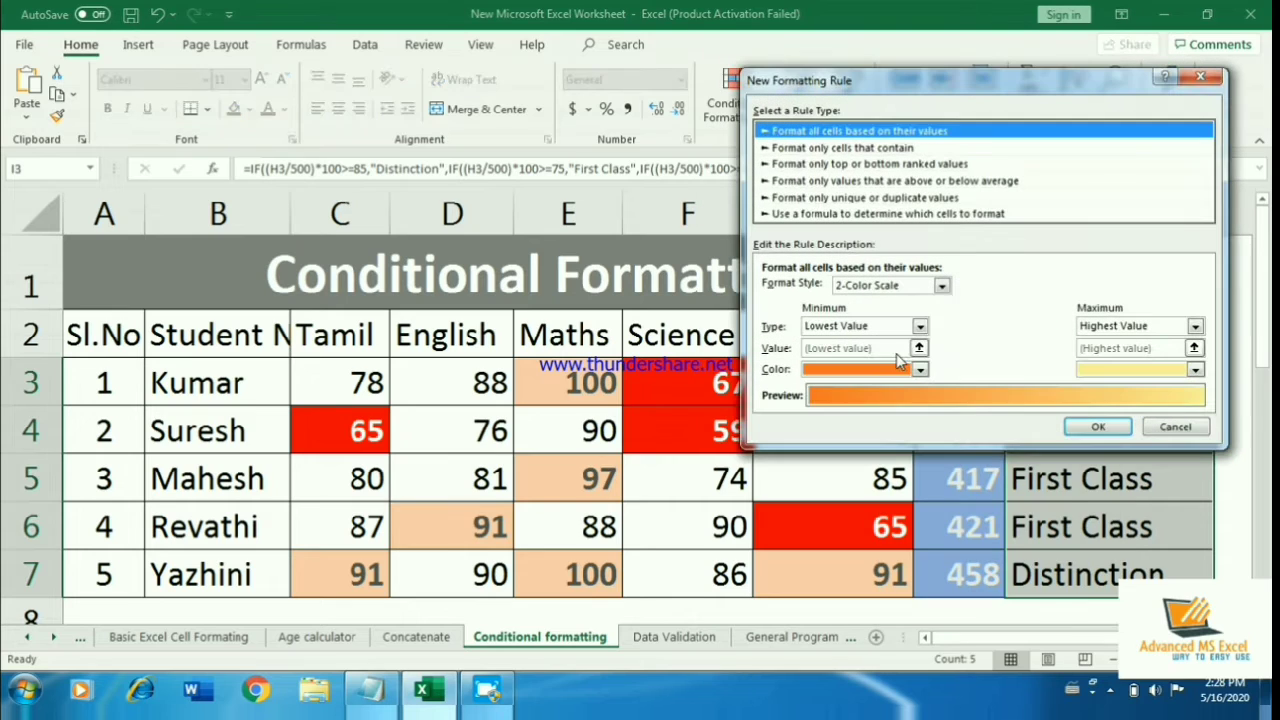
# - Set the rule to match Specific Text containing 'First class'
pyautogui.click(901, 149)
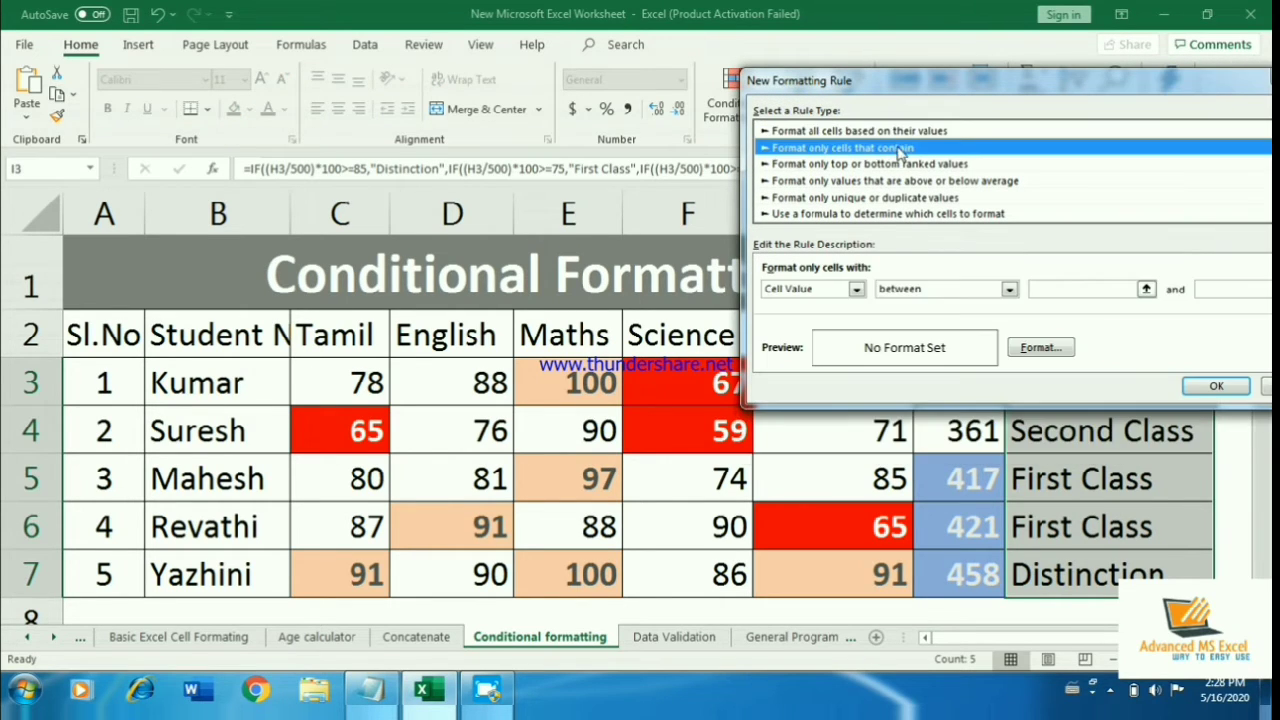
pyautogui.click(815, 293)
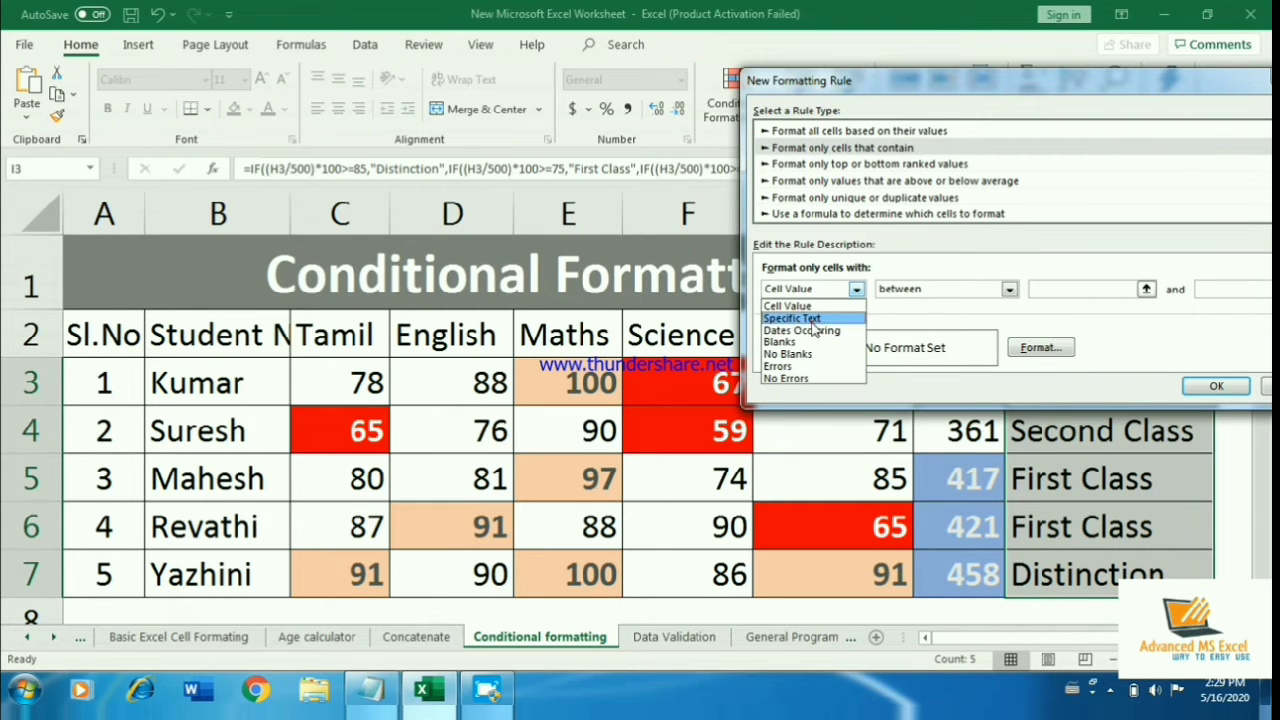
pyautogui.click(806, 318)
pyautogui.click(1020, 290)
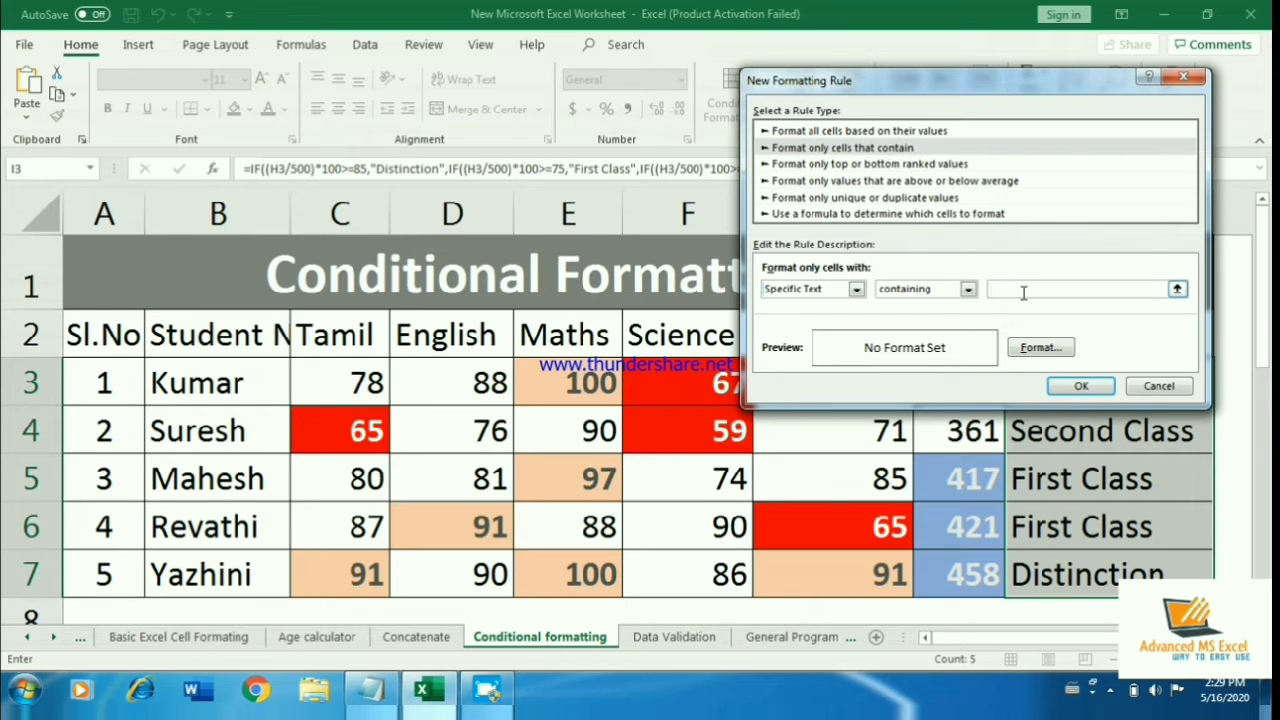
pyautogui.write('First class')
# - Give 'First class' matches bold text, a chosen font colour and a light green fill
pyautogui.click(1043, 350)
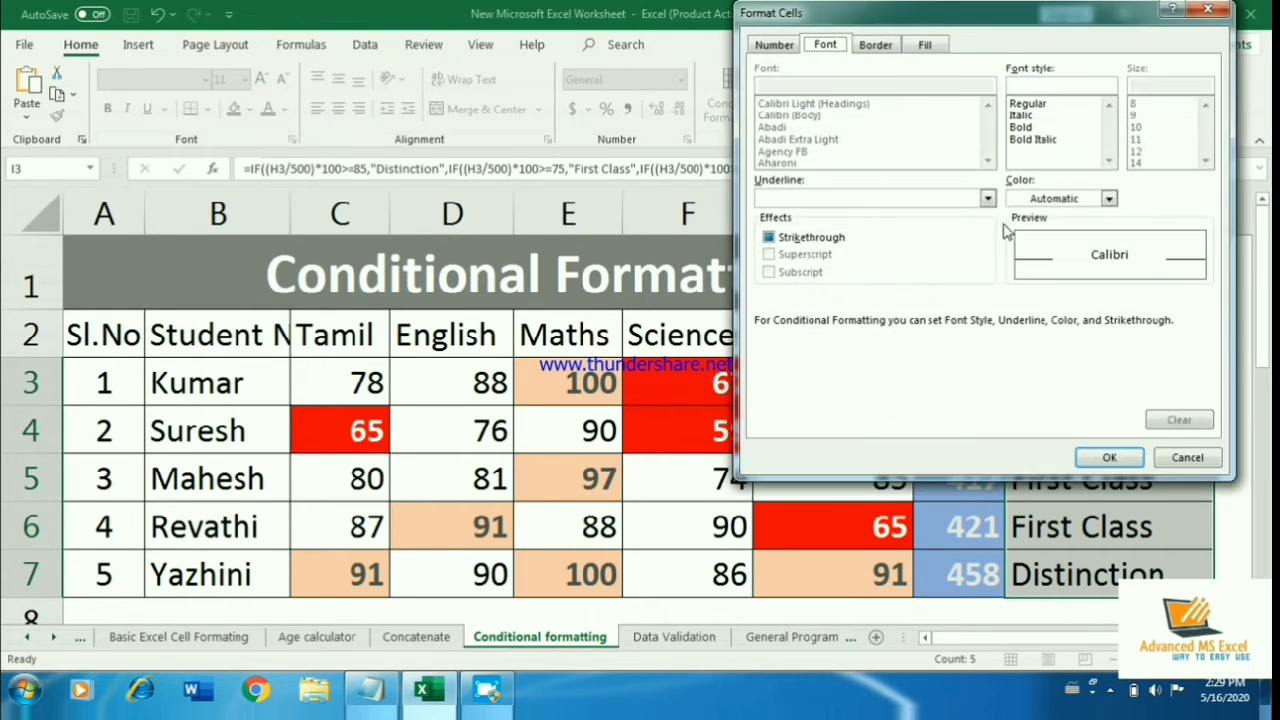
pyautogui.click(1042, 128)
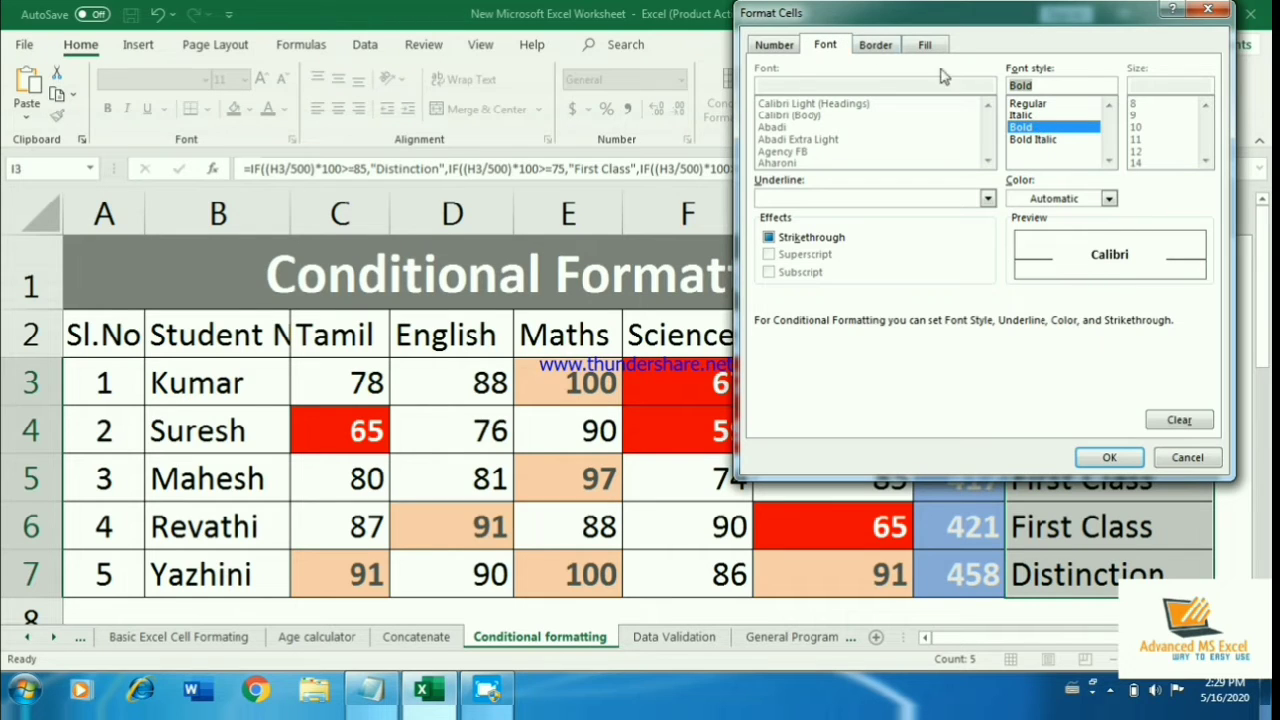
pyautogui.click(782, 48)
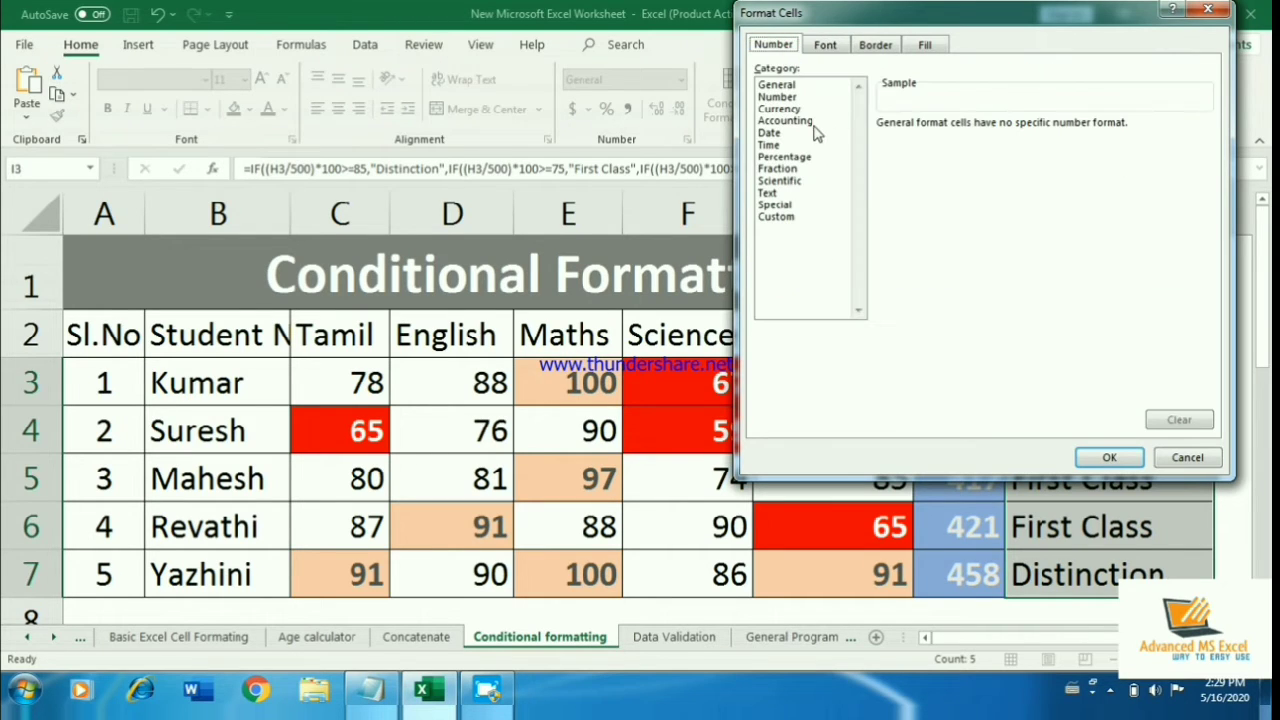
pyautogui.click(824, 47)
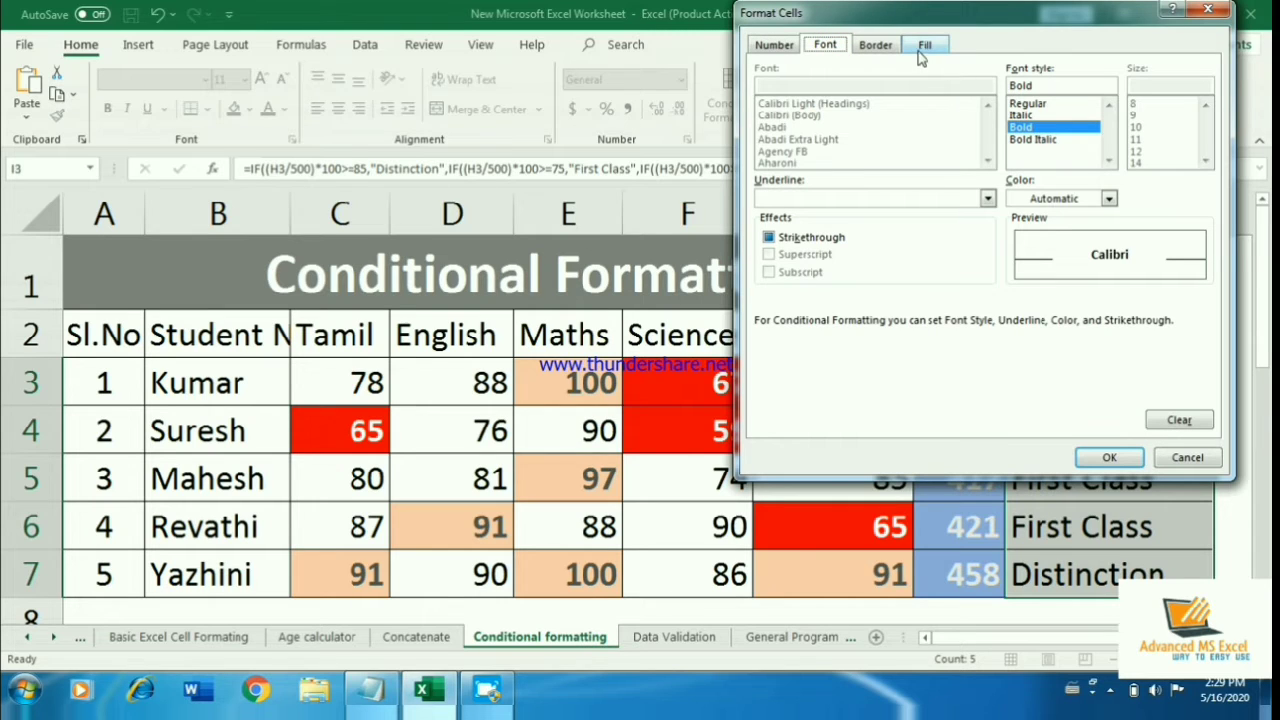
pyautogui.click(1062, 197)
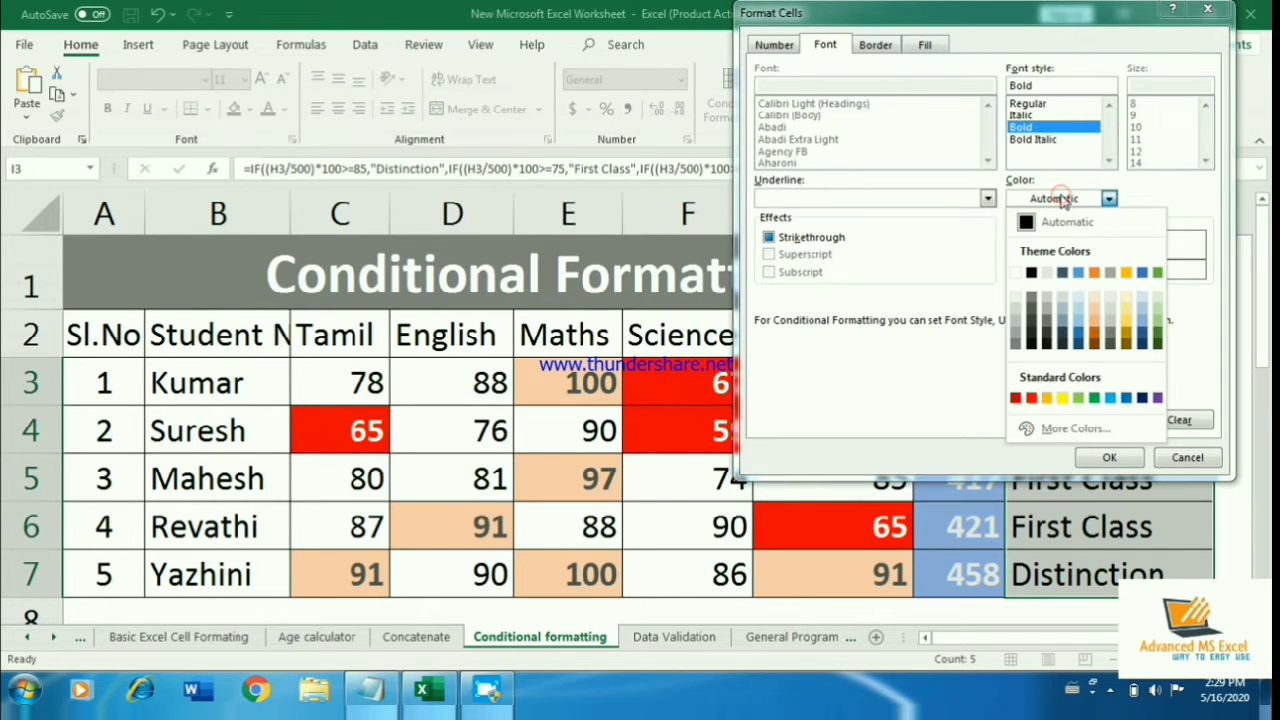
pyautogui.click(1030, 272)
pyautogui.click(920, 46)
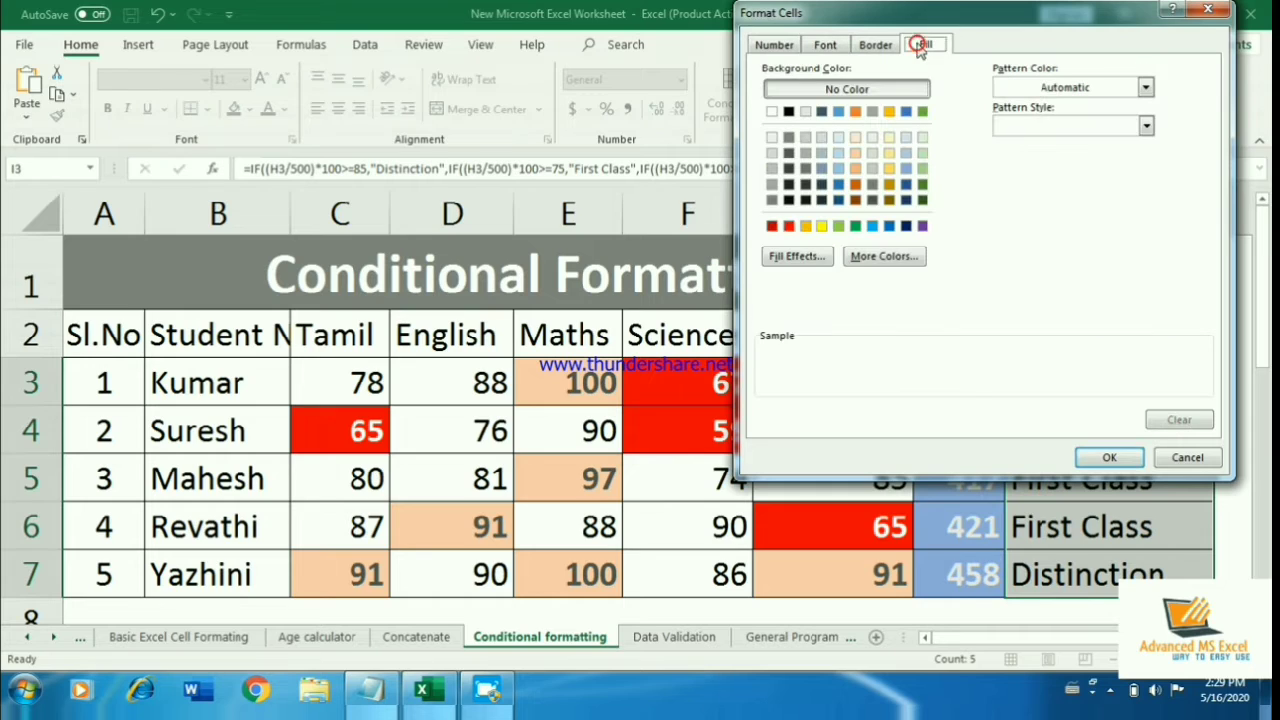
pyautogui.click(806, 169)
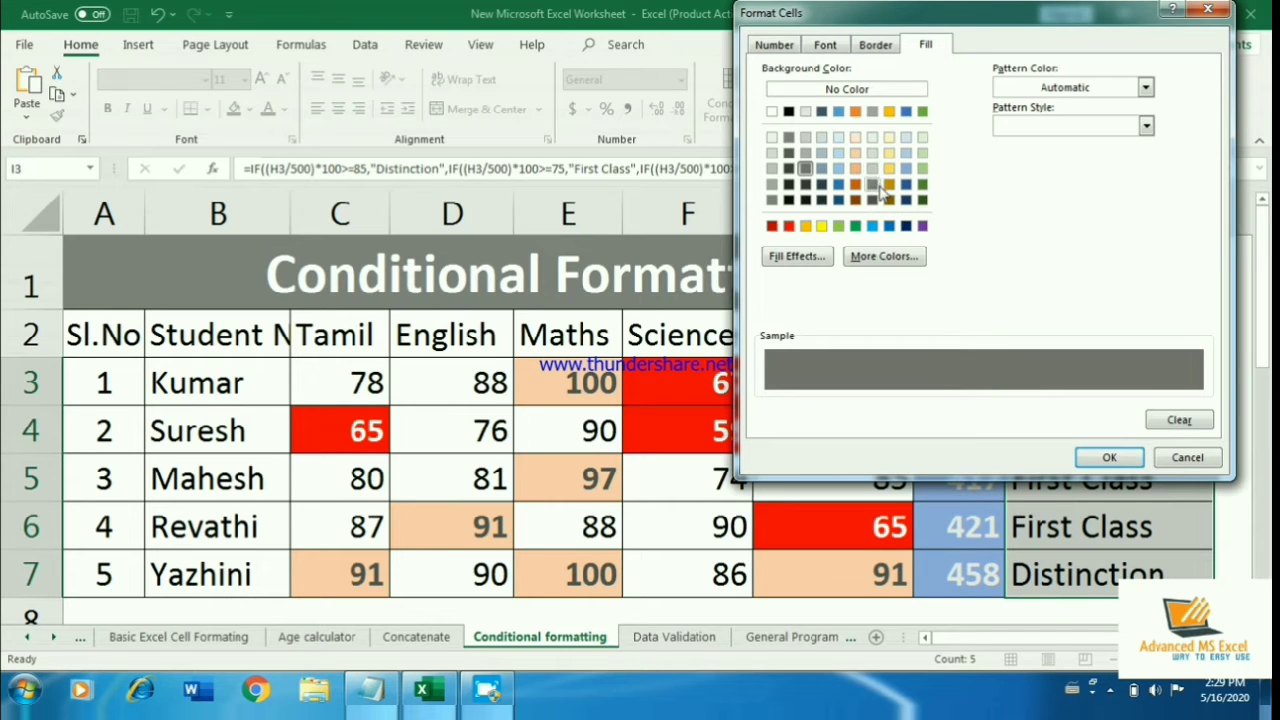
pyautogui.click(838, 228)
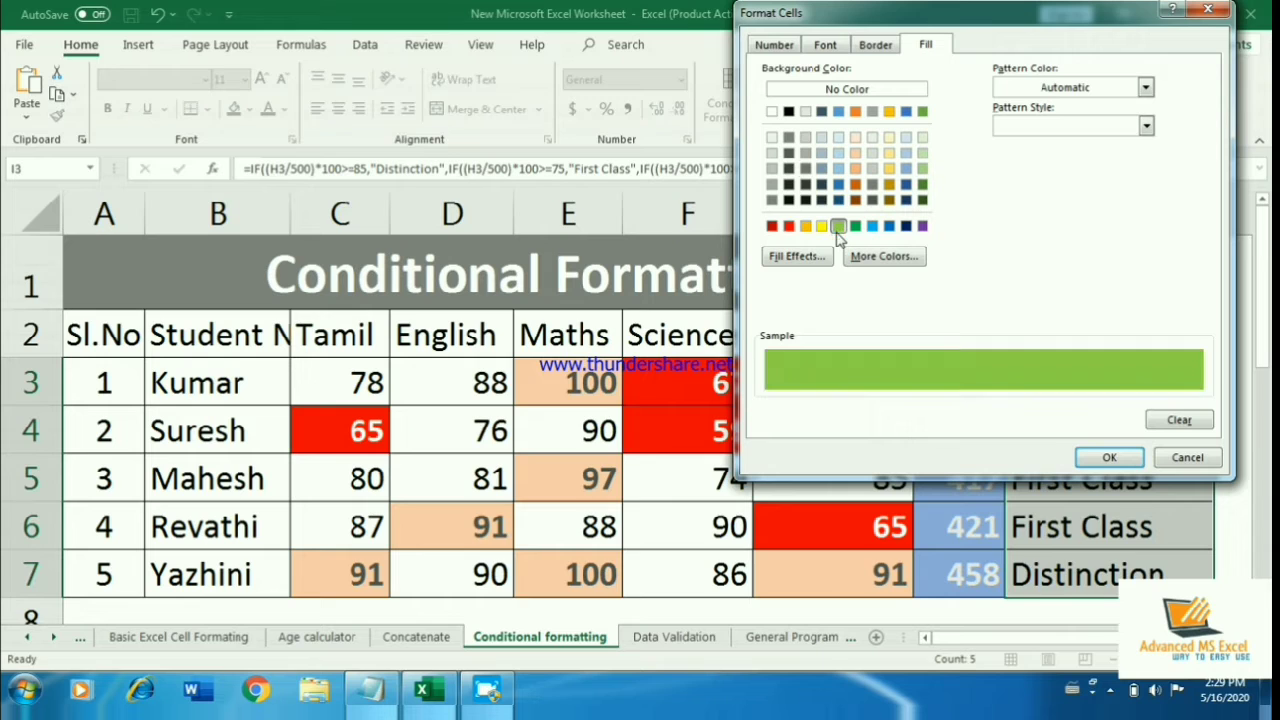
pyautogui.click(1110, 459)
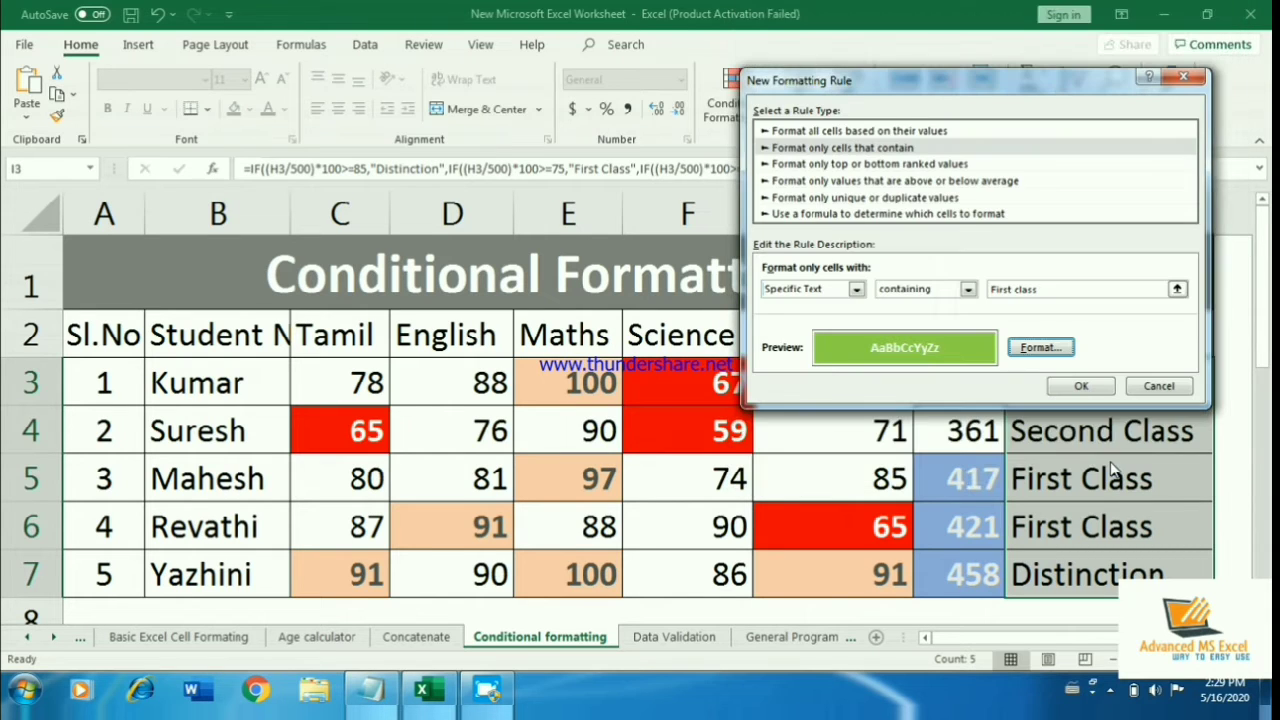
# - Save the First class rule so First Class results show bold text on green
pyautogui.click(1081, 387)
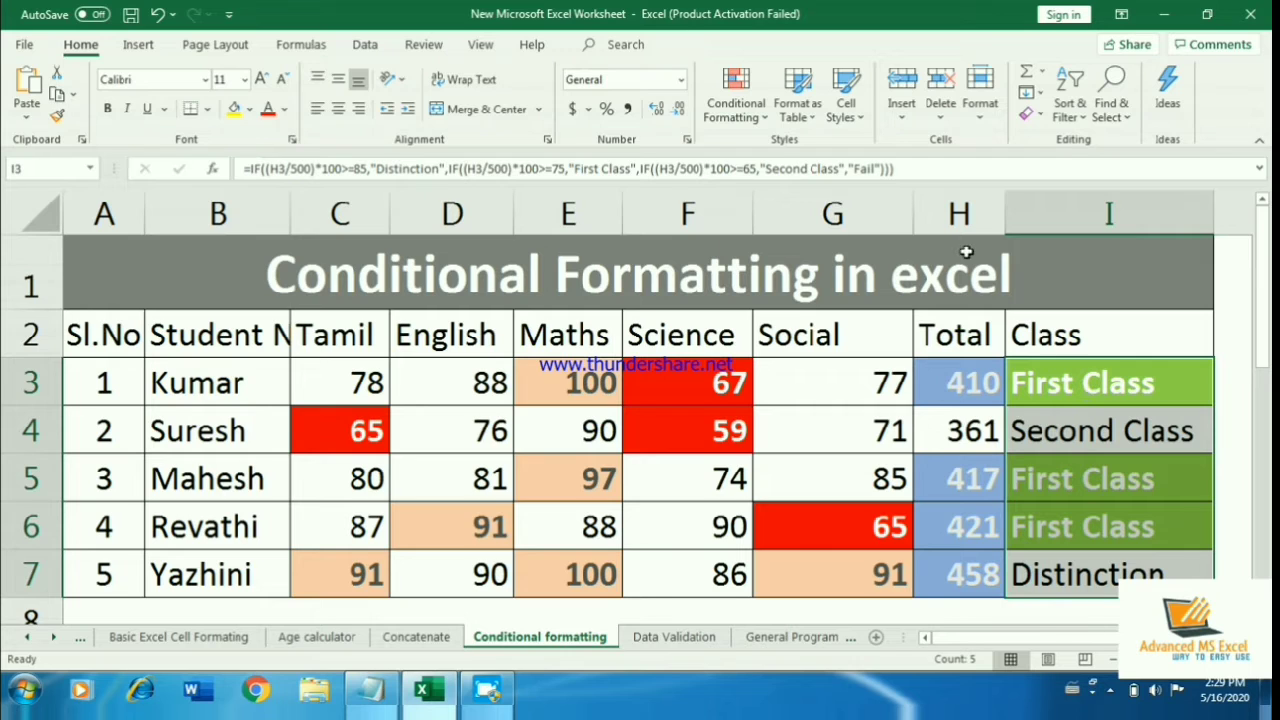
pyautogui.click(736, 95)
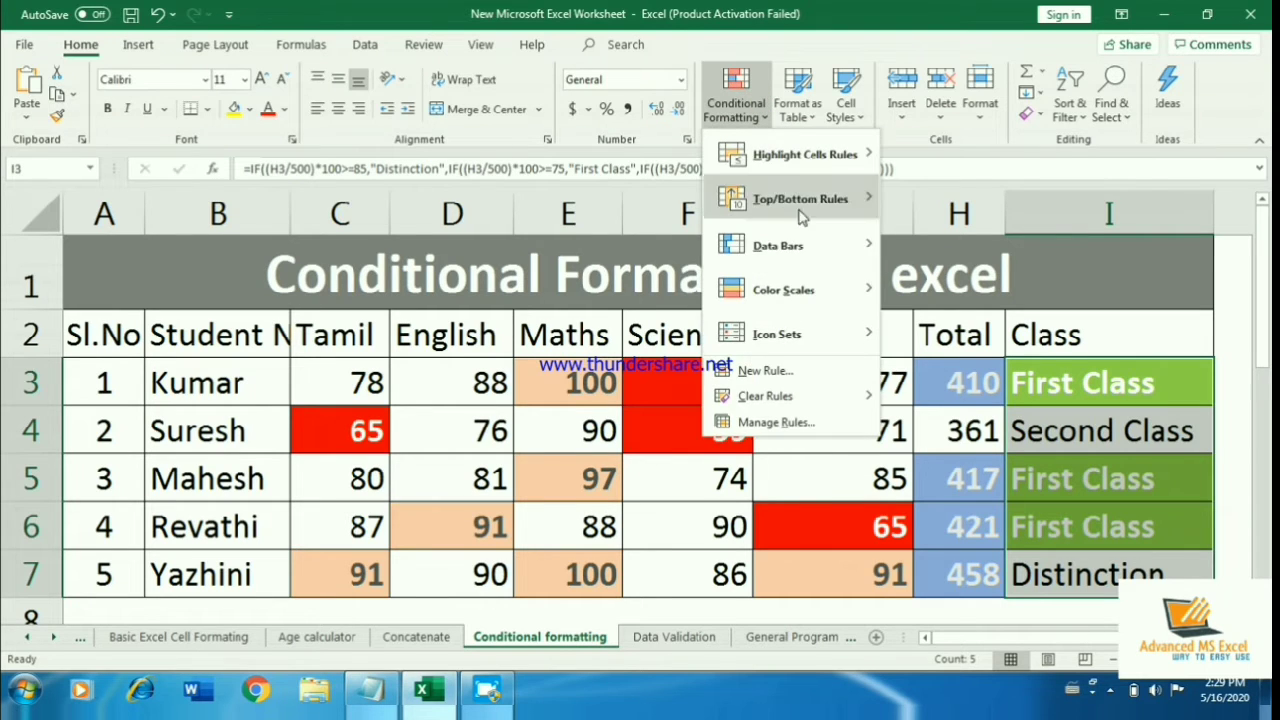
pyautogui.click(765, 371)
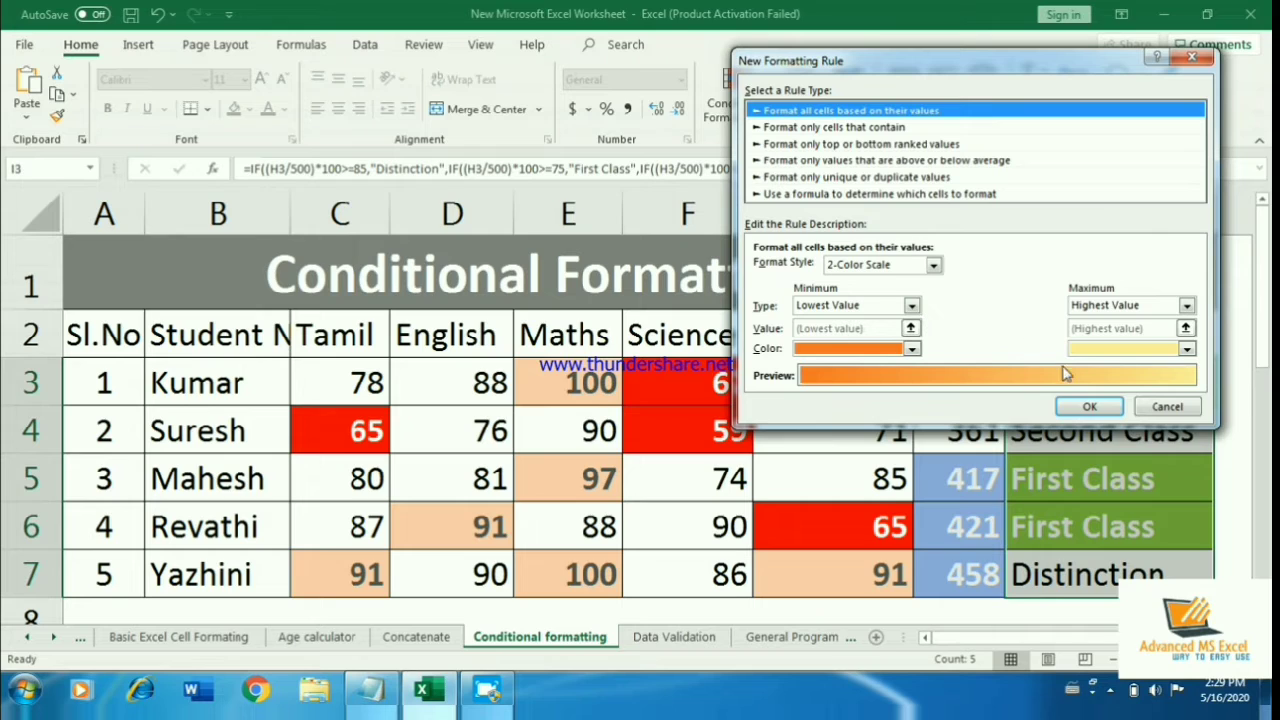
# - Add a rule matching Specific Text containing 'Distinction', saved without any format
pyautogui.click(868, 127)
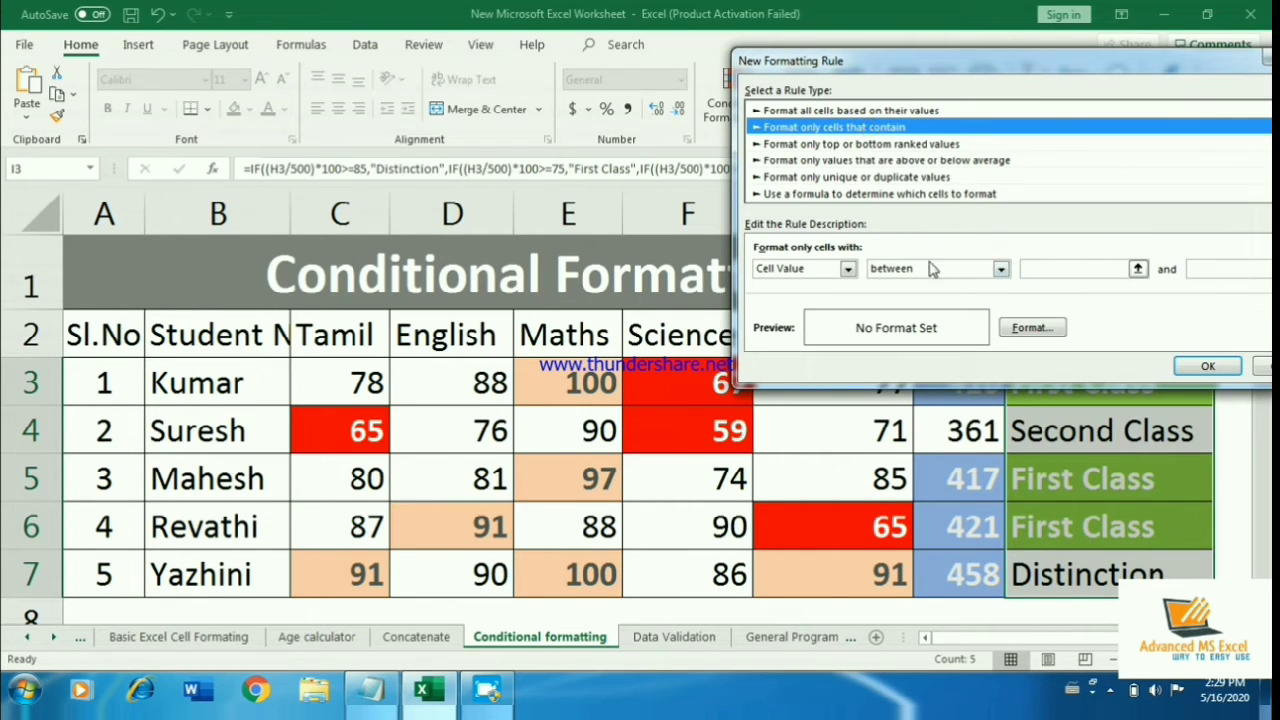
pyautogui.click(847, 268)
pyautogui.click(834, 298)
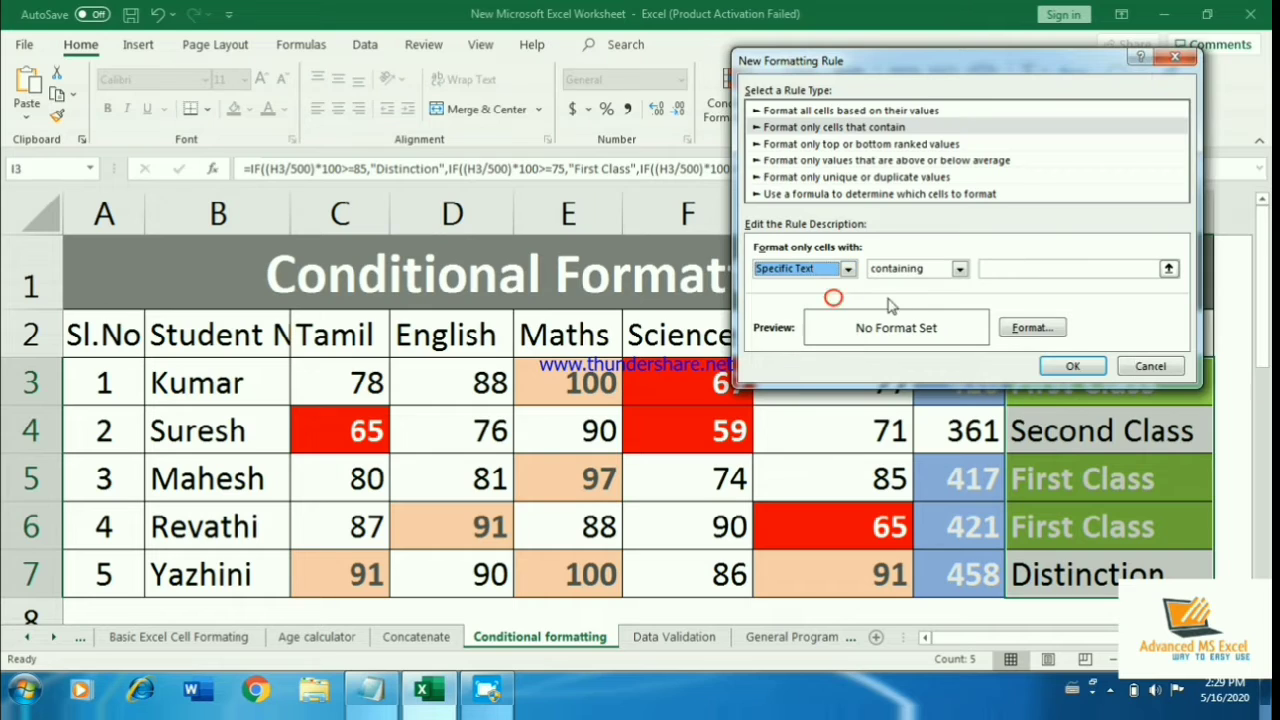
pyautogui.click(1001, 268)
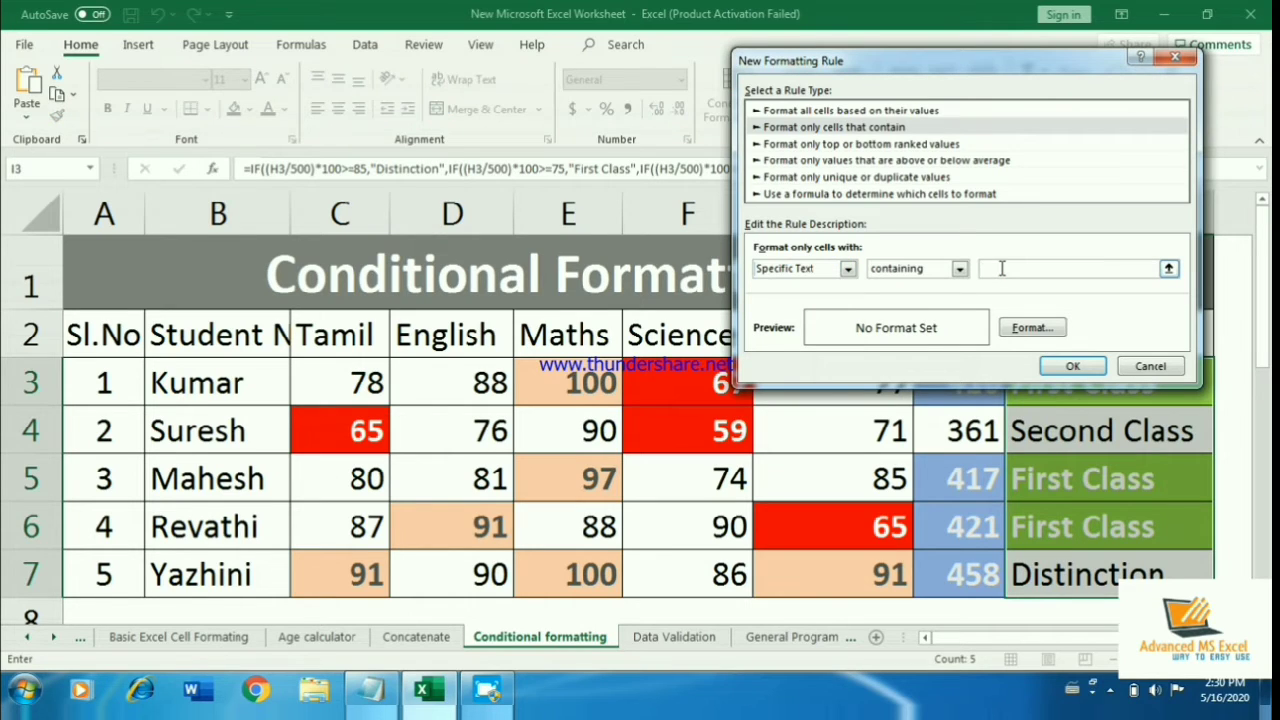
pyautogui.write('Distinction')
pyautogui.click(1090, 368)
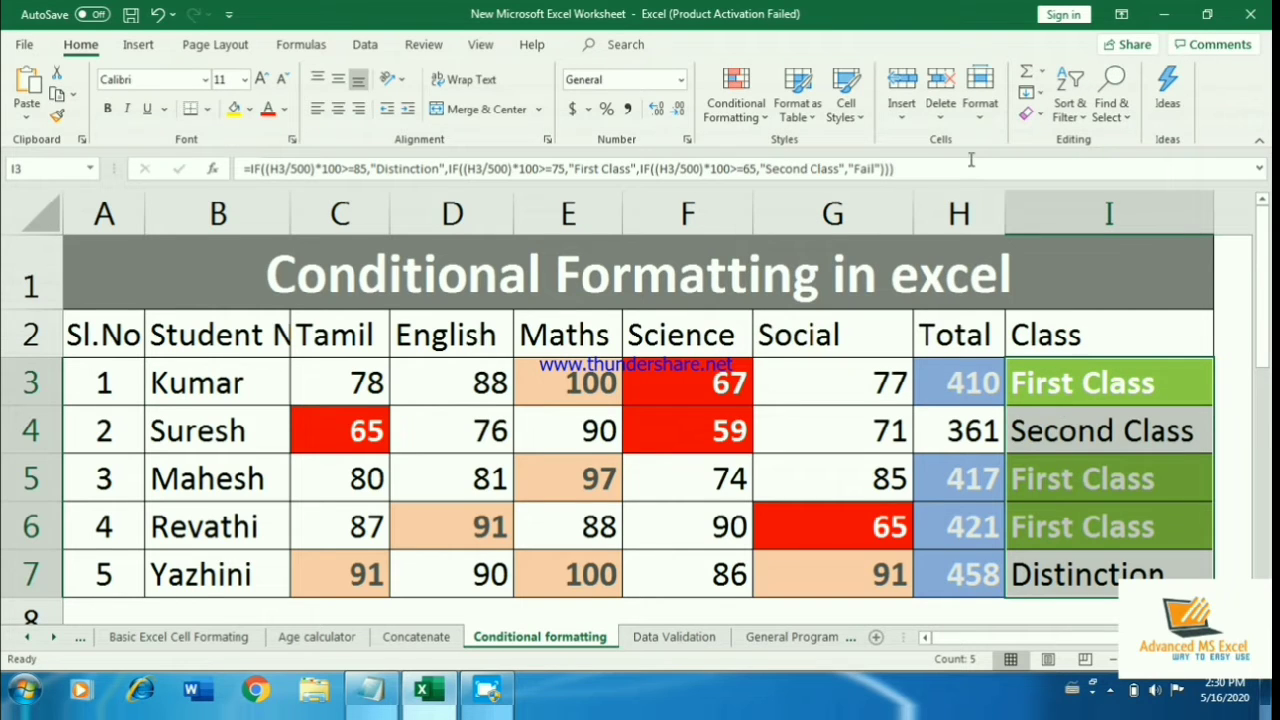
# - Reopen the Distinction rule from the Rules Manager, keeping Specific Text containing as the condition
pyautogui.click(736, 100)
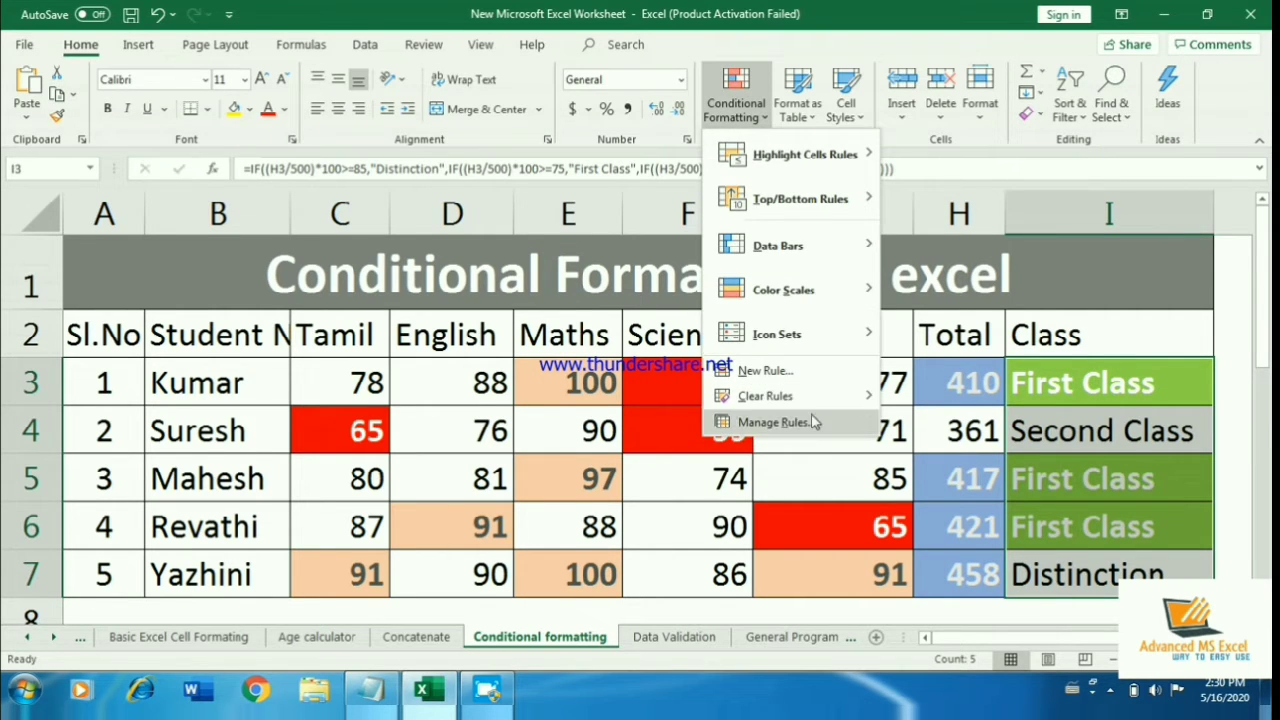
pyautogui.click(811, 420)
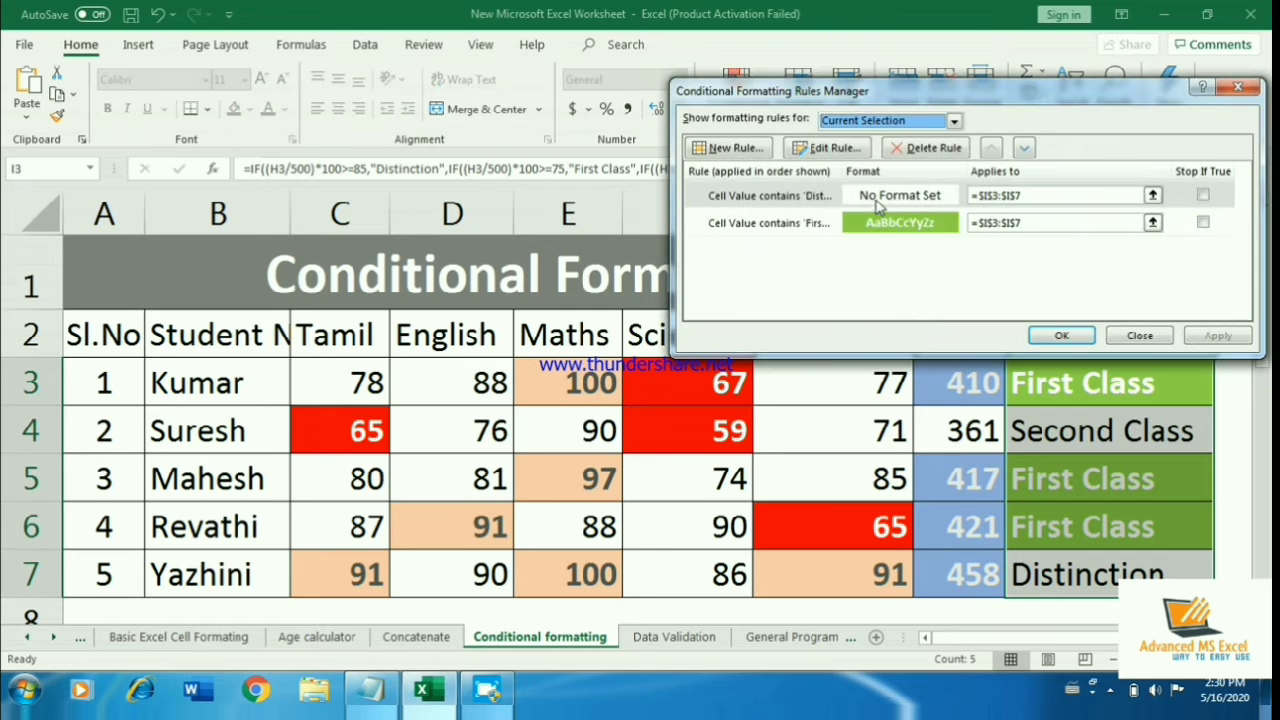
pyautogui.doubleClick(876, 198)
pyautogui.click(915, 270)
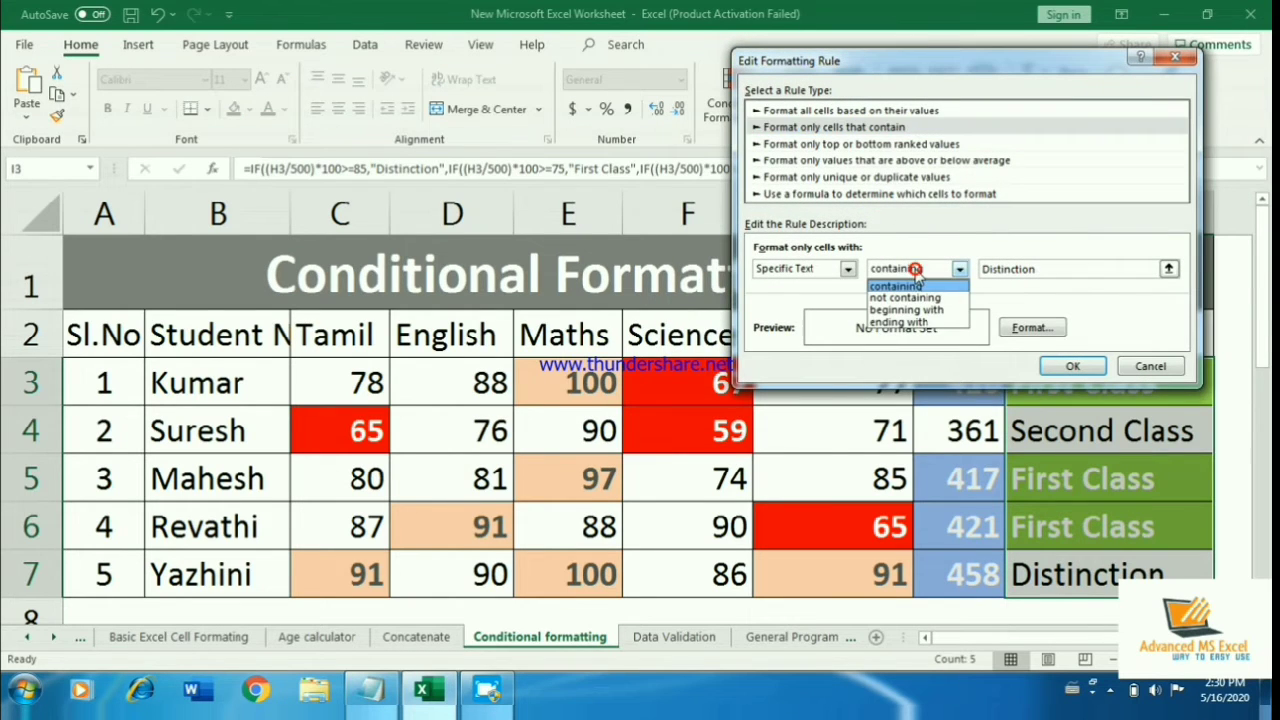
pyautogui.click(828, 272)
pyautogui.click(830, 271)
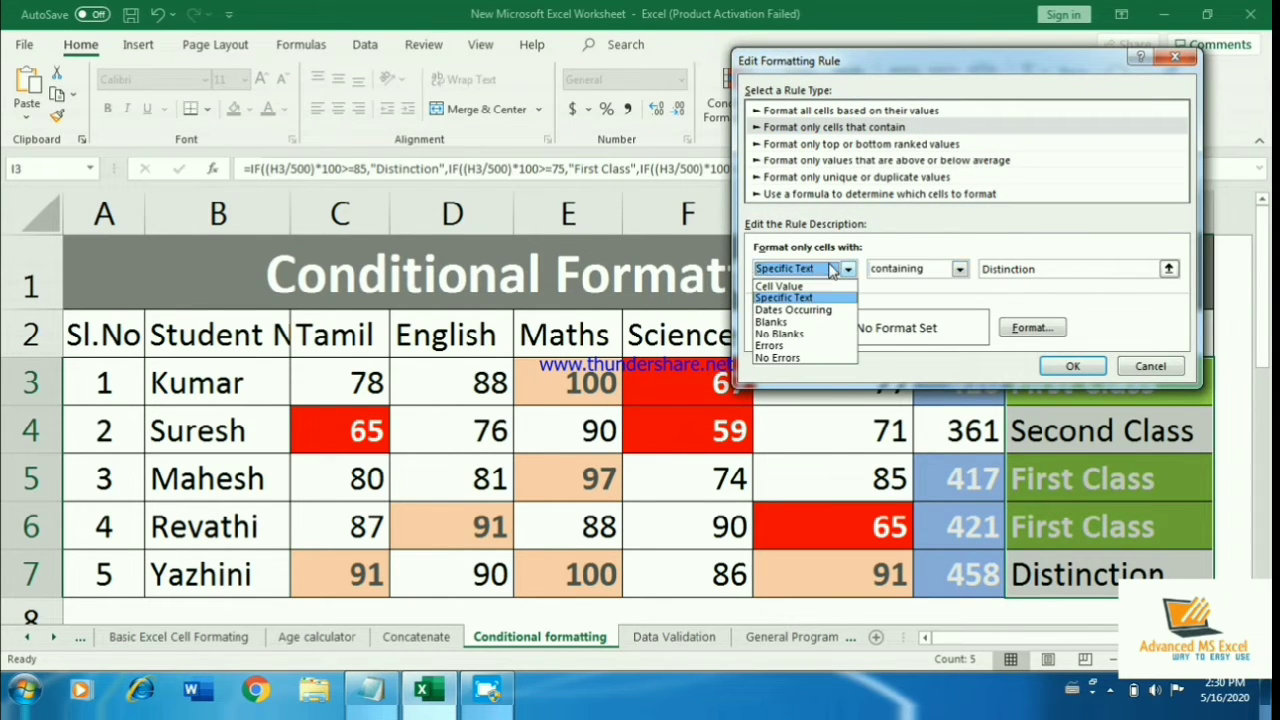
pyautogui.click(830, 268)
pyautogui.click(885, 268)
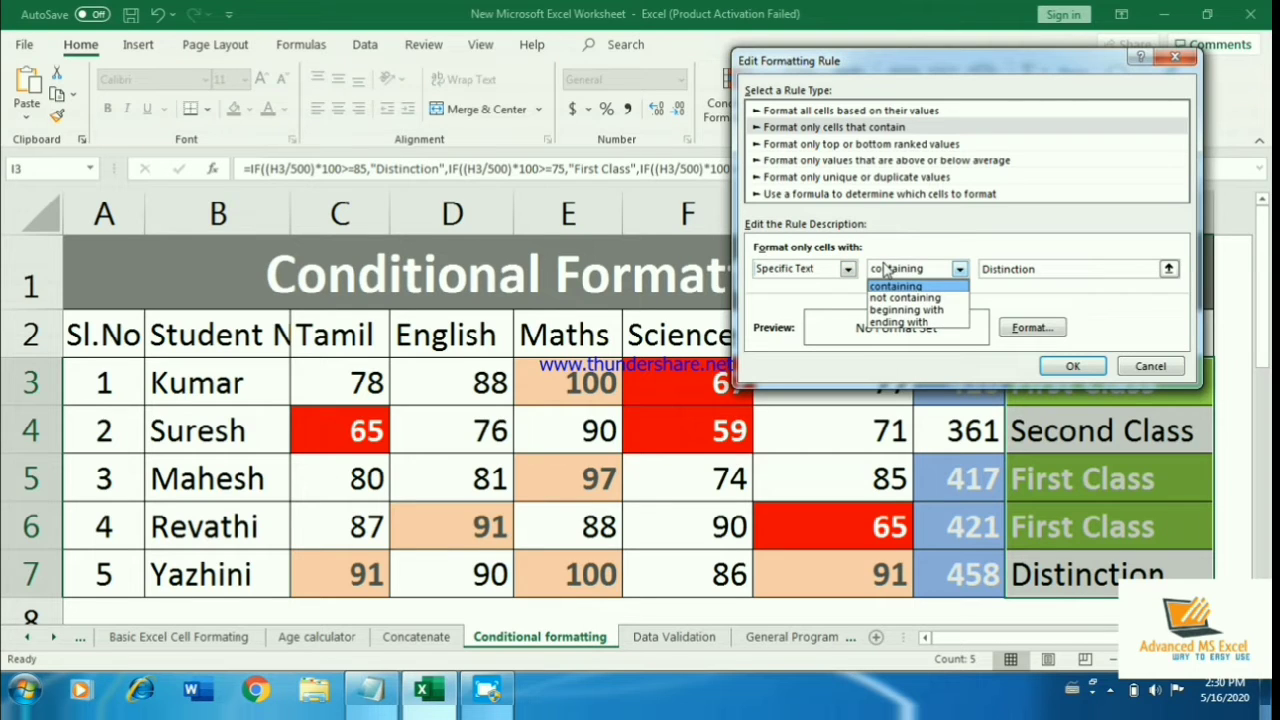
pyautogui.click(1036, 264)
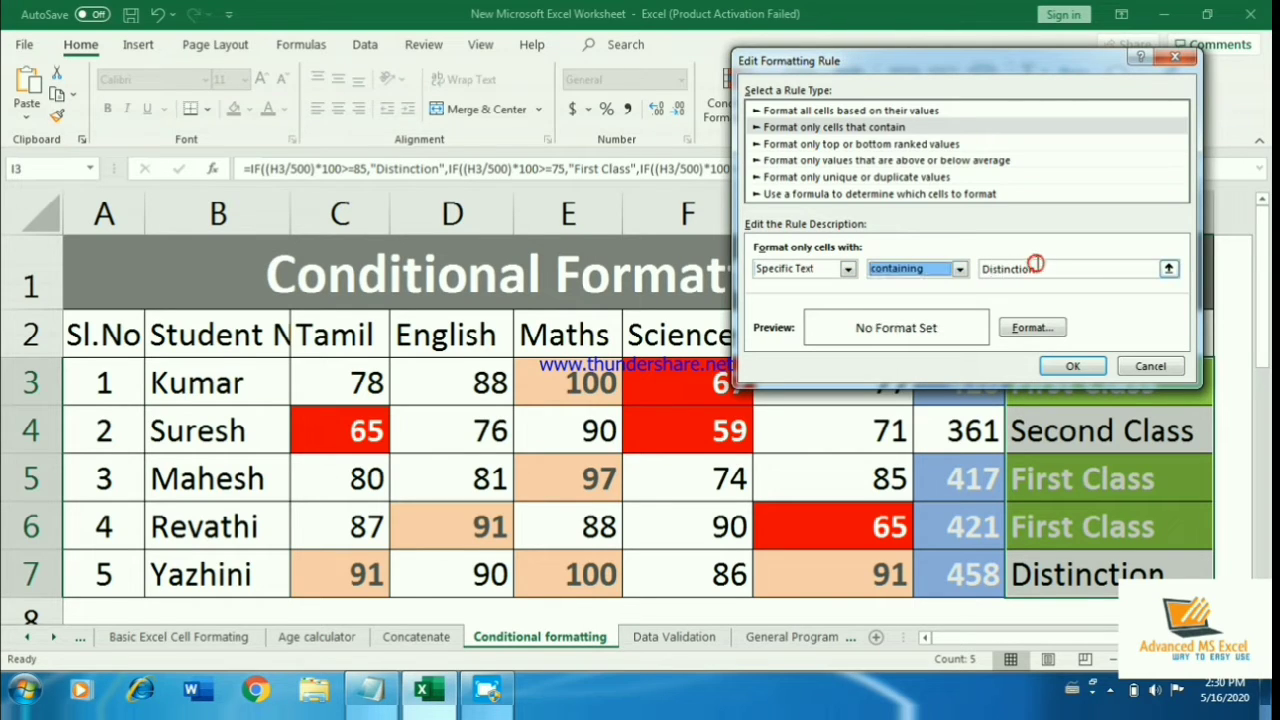
# - Give Distinction cells a gold fill with a pale font colour and apply the rules
pyautogui.click(1030, 329)
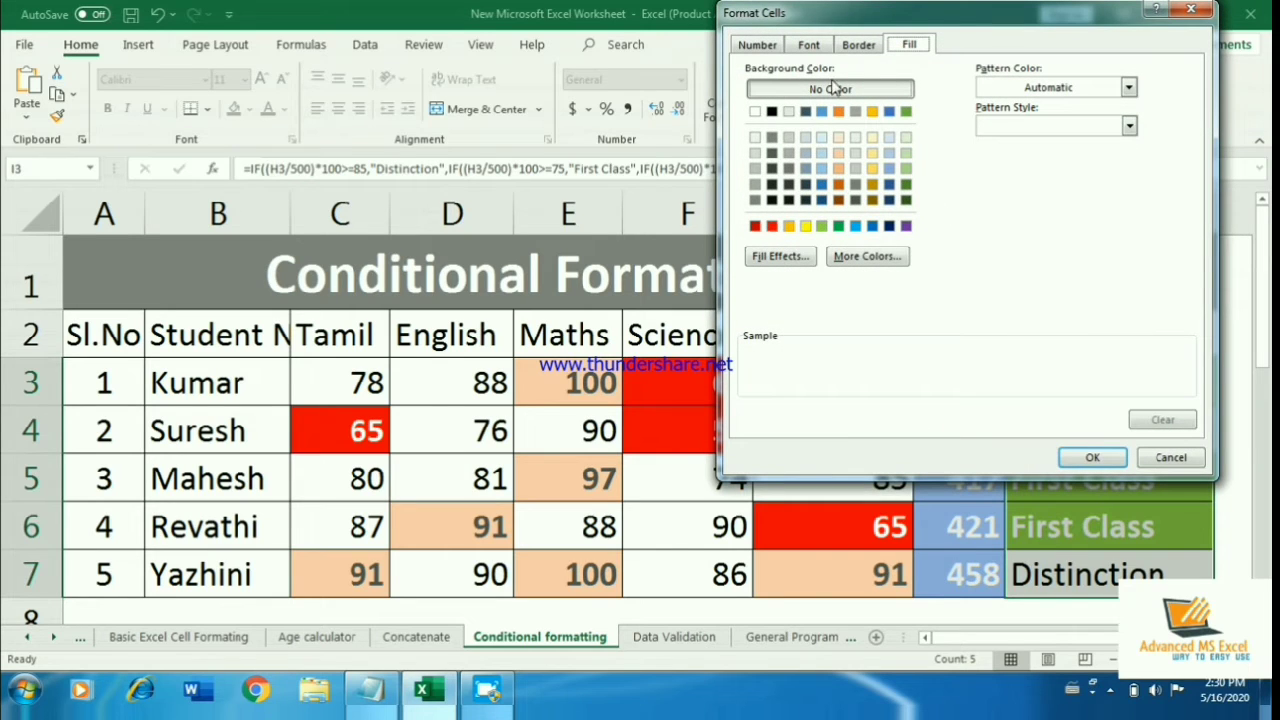
pyautogui.click(755, 112)
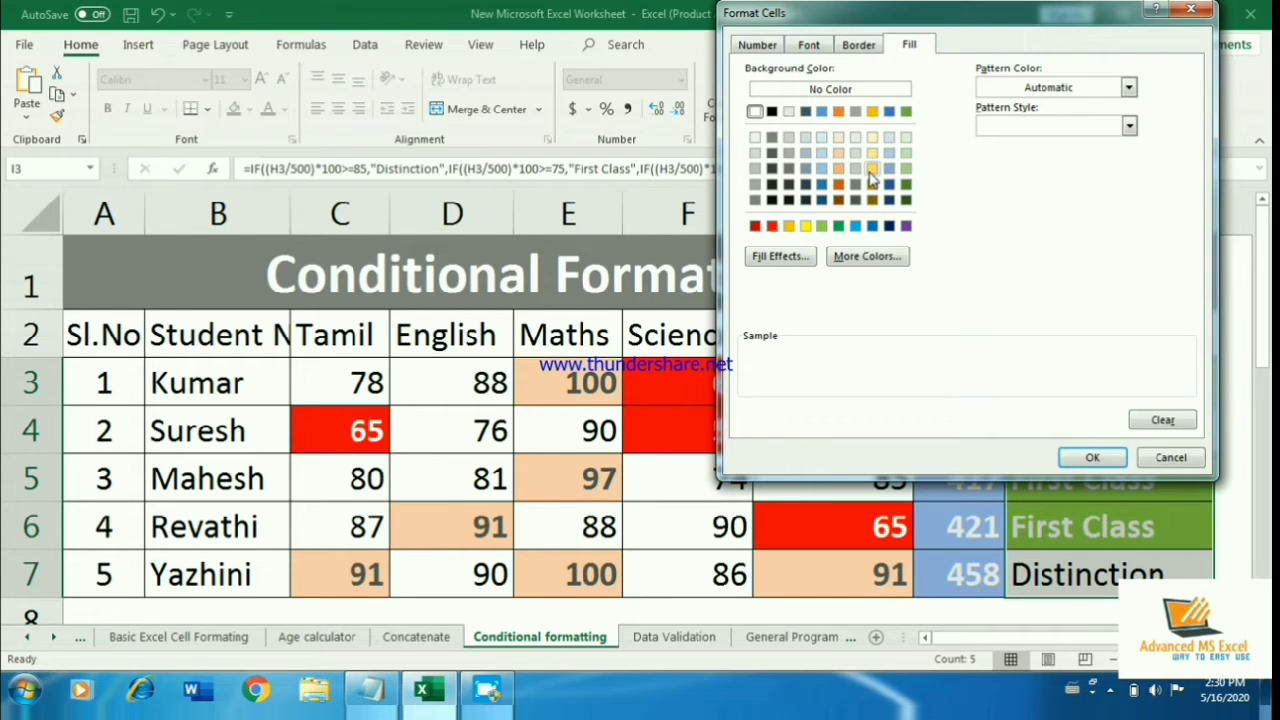
pyautogui.click(871, 170)
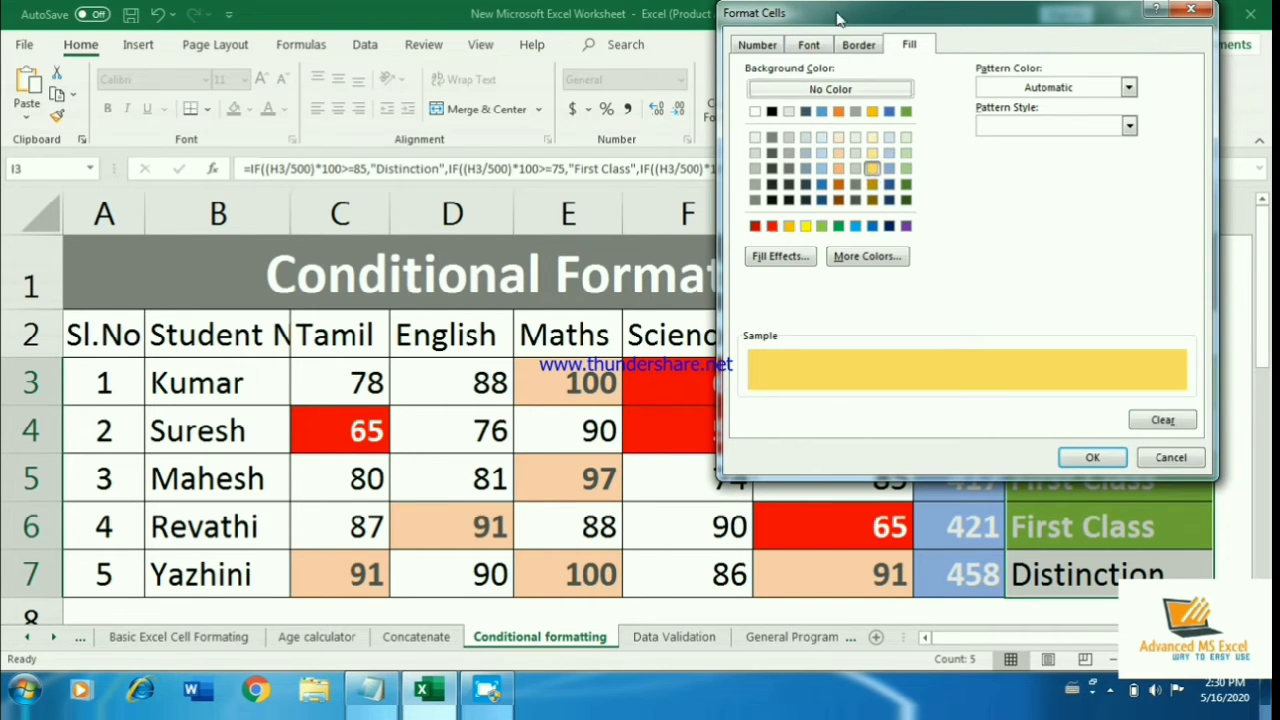
pyautogui.click(860, 47)
pyautogui.click(818, 47)
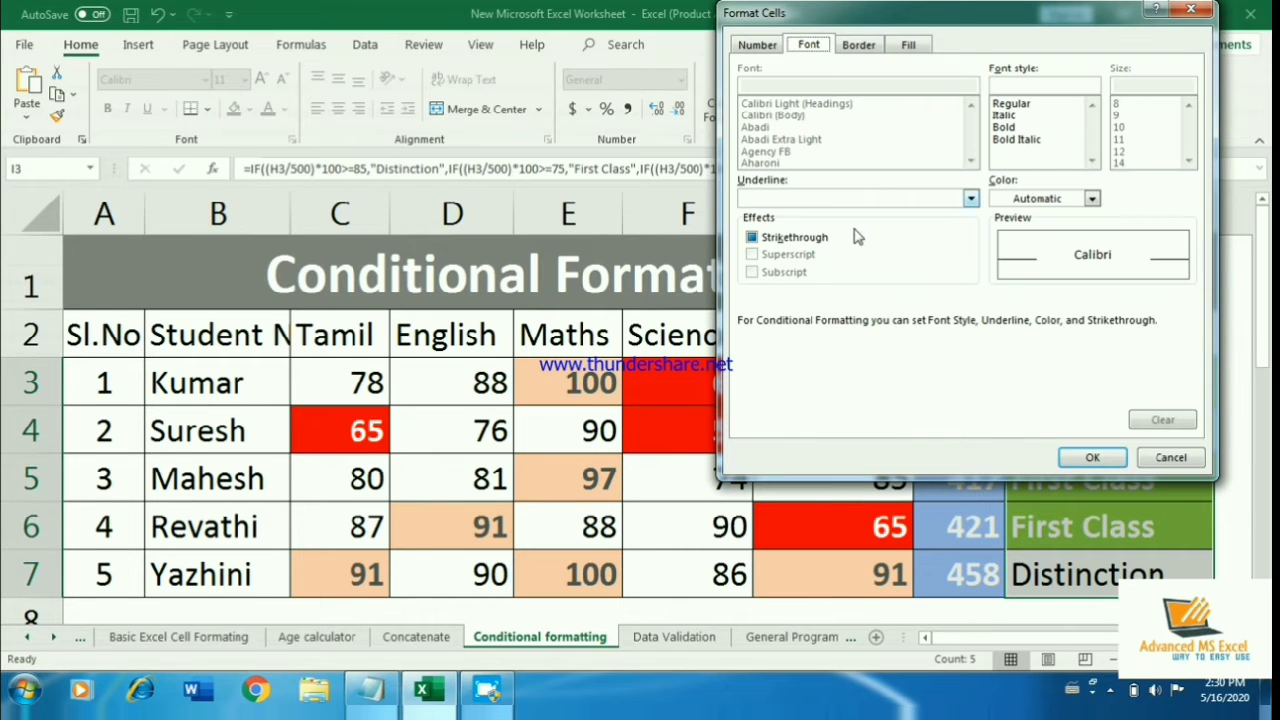
pyautogui.click(993, 198)
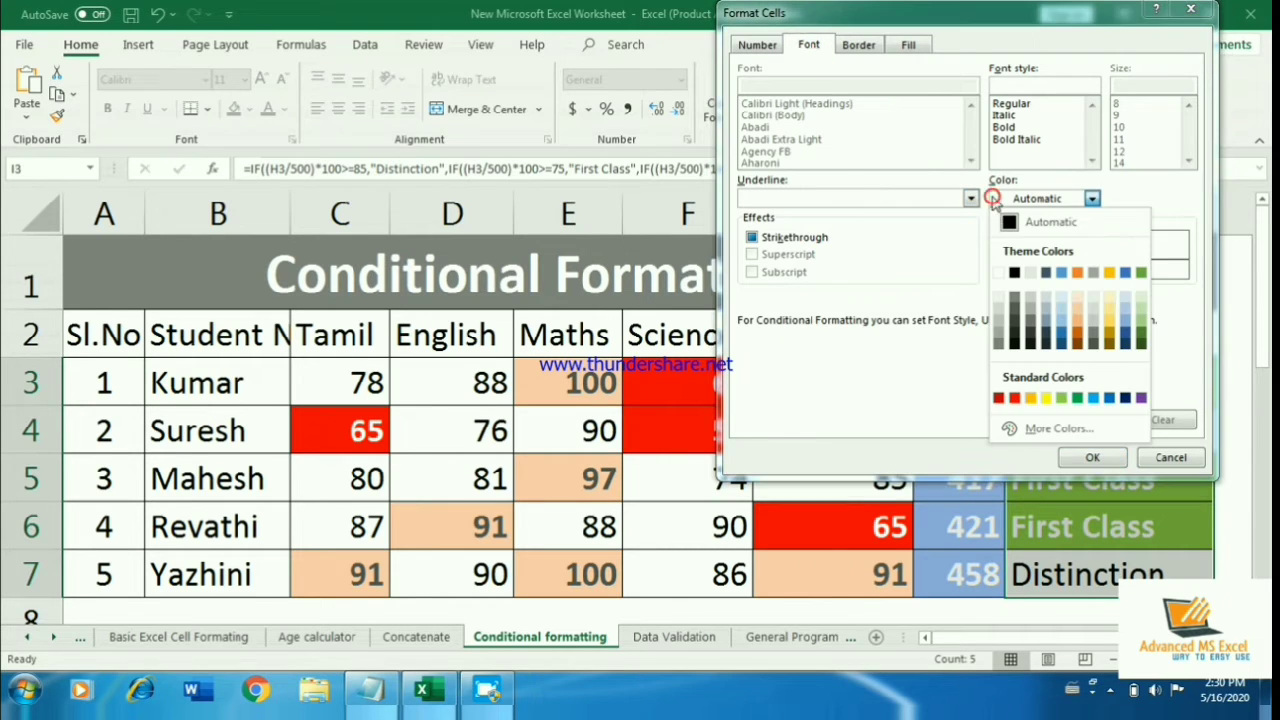
pyautogui.click(1003, 273)
pyautogui.click(1092, 457)
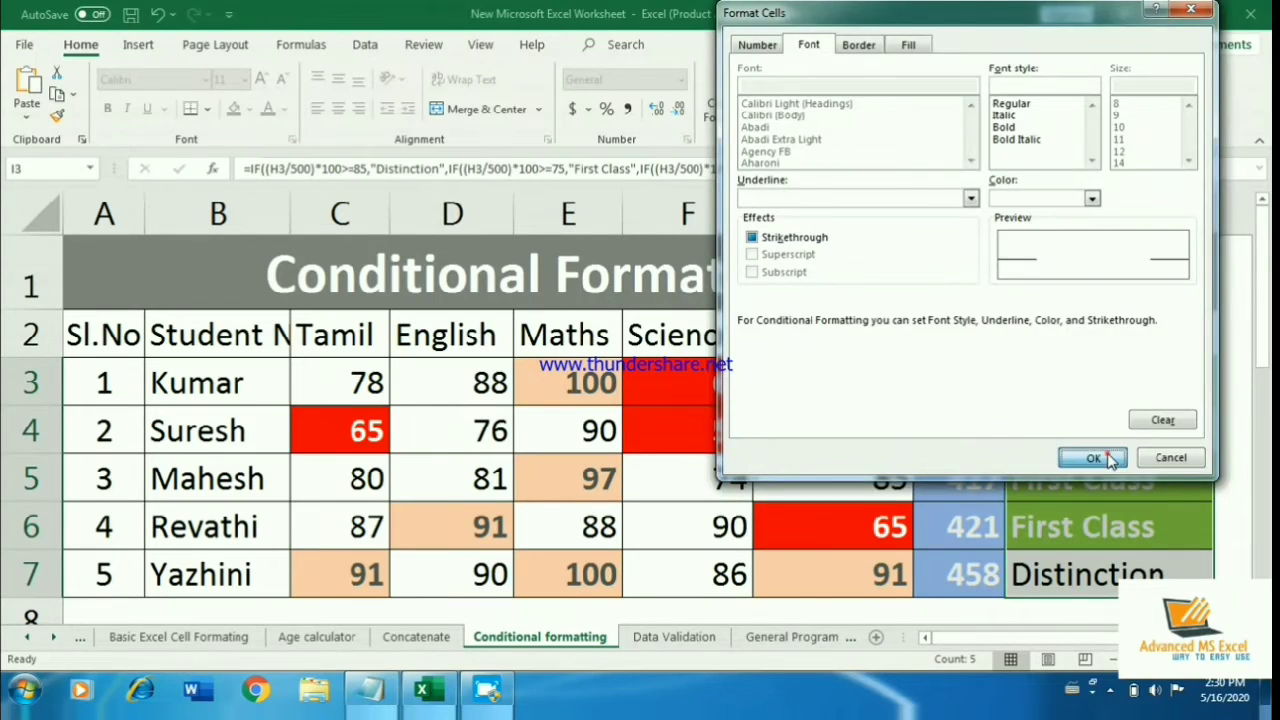
pyautogui.click(1072, 366)
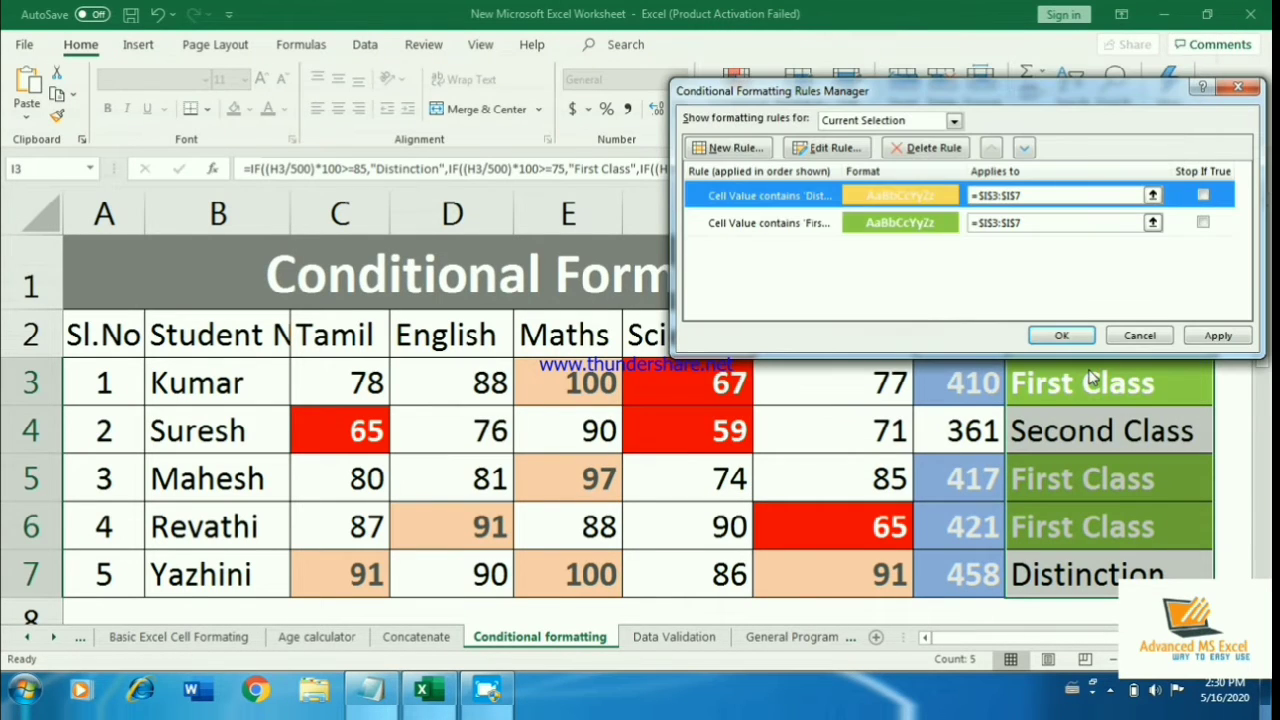
pyautogui.click(1216, 336)
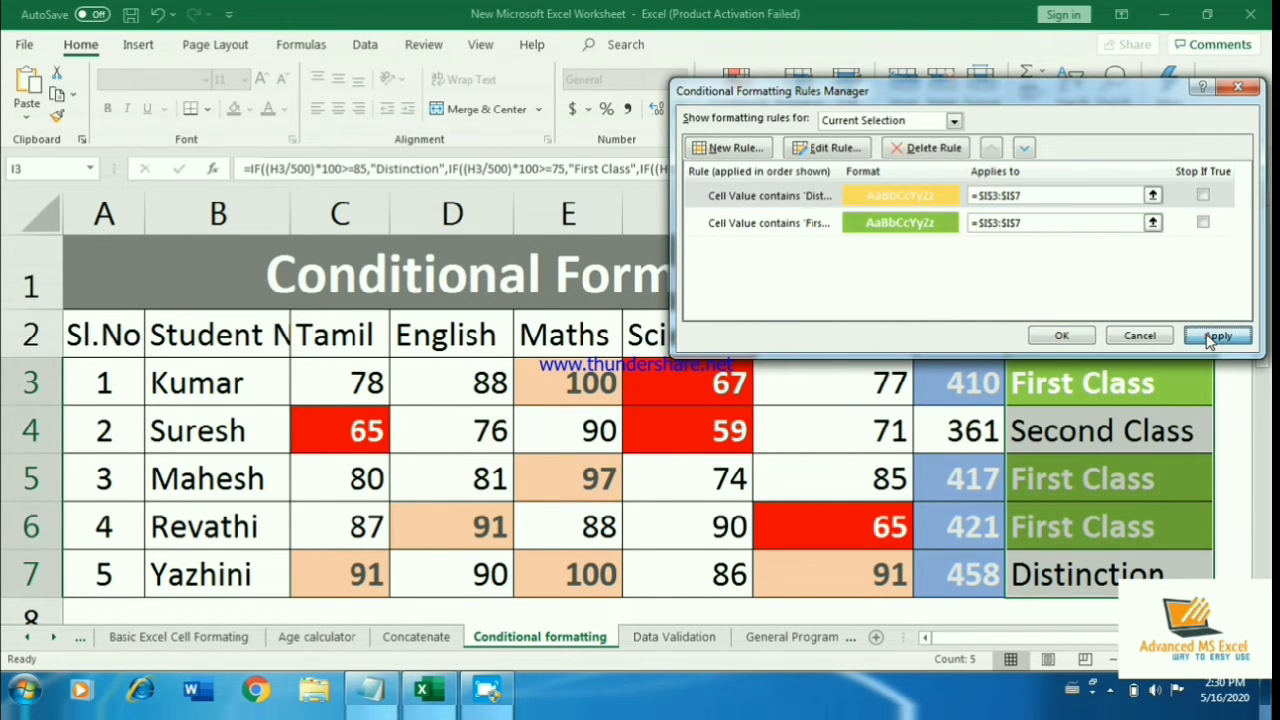
pyautogui.click(1065, 336)
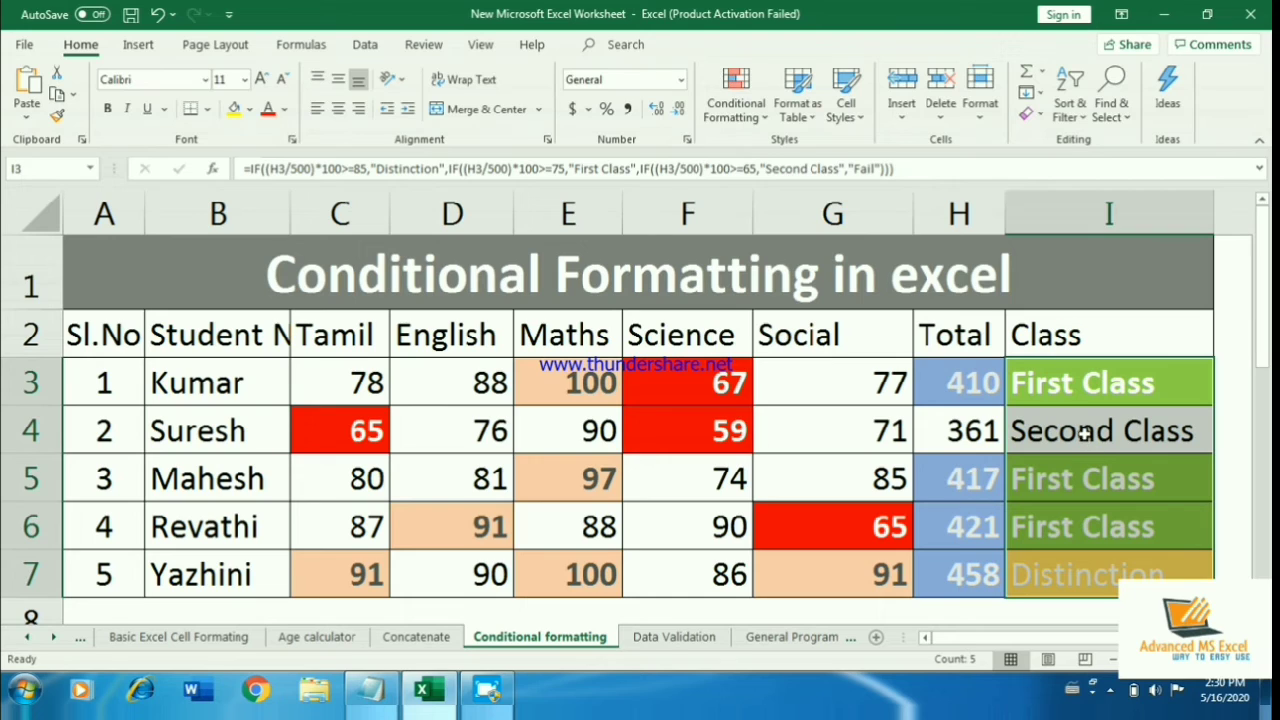
pyautogui.click(1084, 432)
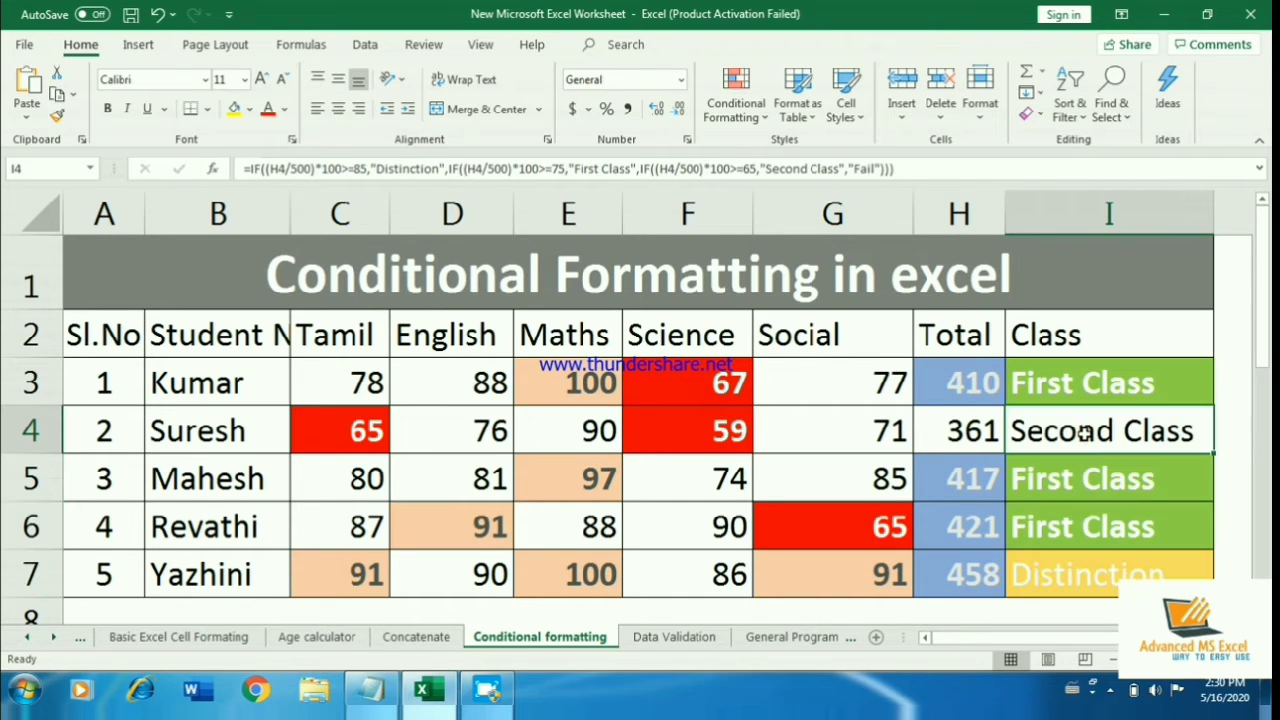
pyautogui.click(1075, 384)
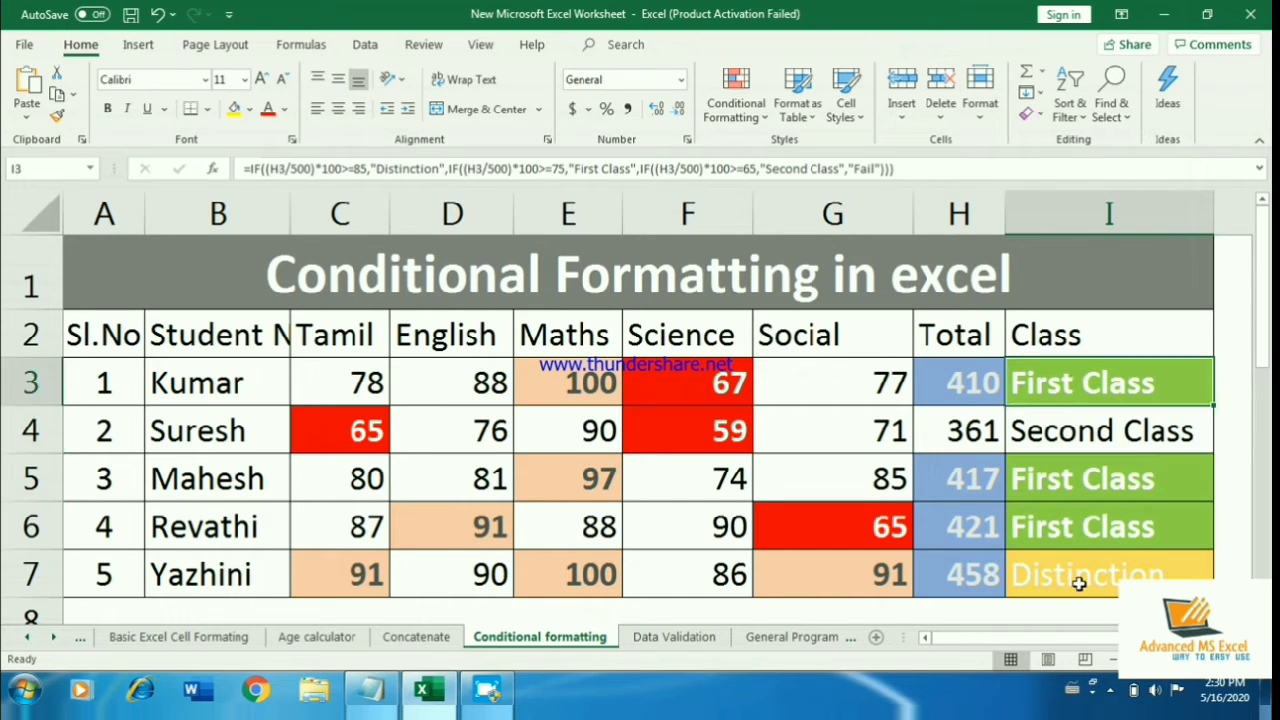
pyautogui.moveTo(1085, 590); pyautogui.dragTo(1040, 405)
pyautogui.rightClick(1040, 405)
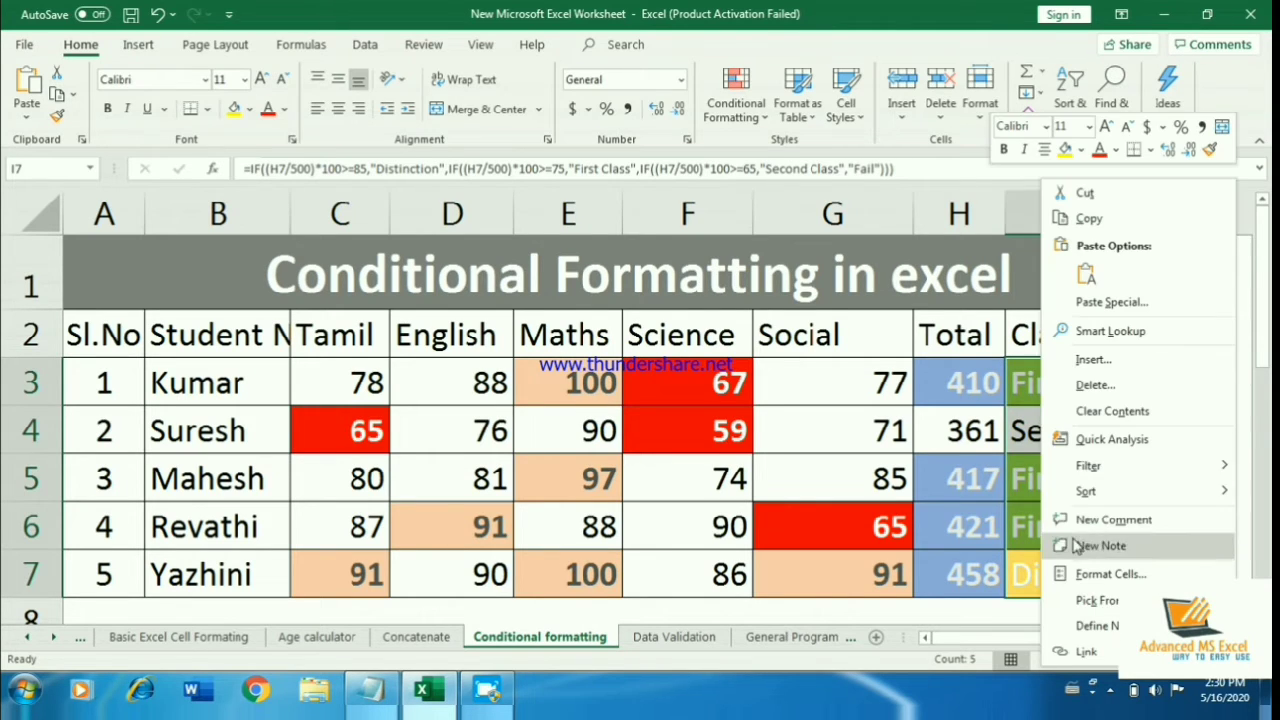
pyautogui.click(750, 92)
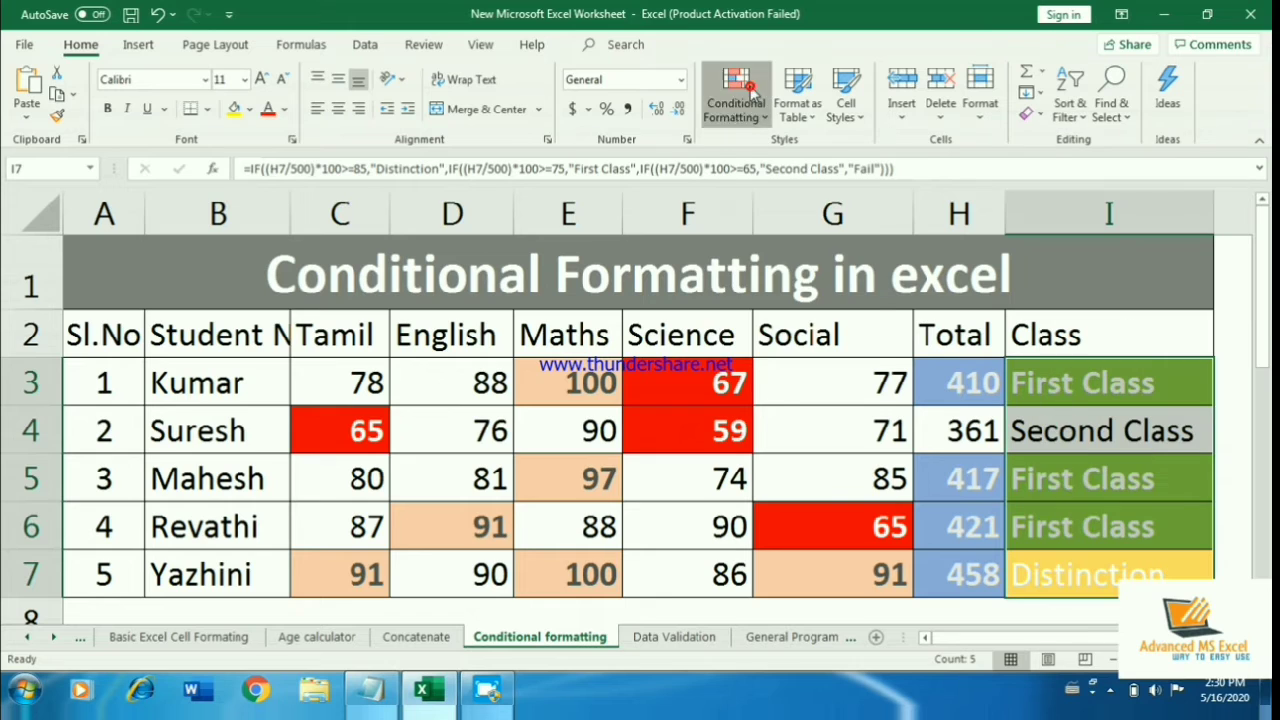
# - Create a new rule matching Specific Text containing 'Second Class'
pyautogui.moveTo(795, 336)
pyautogui.click(797, 372)
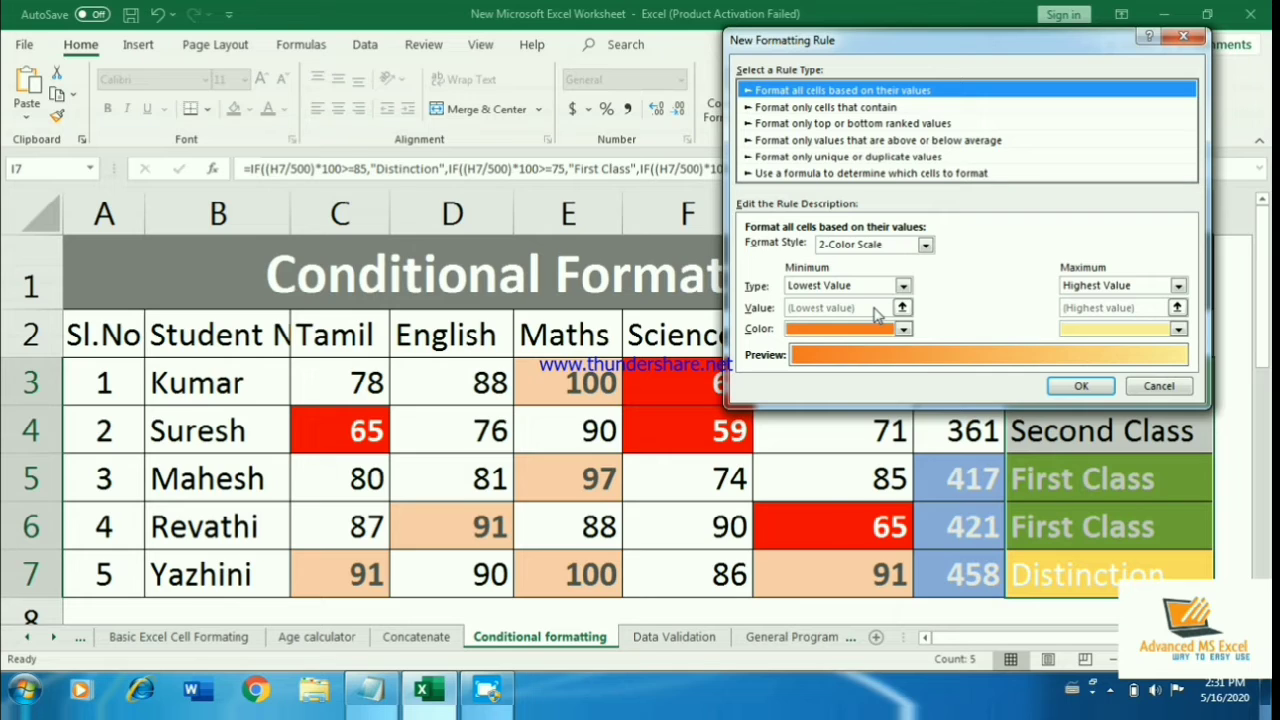
pyautogui.click(890, 106)
pyautogui.click(839, 248)
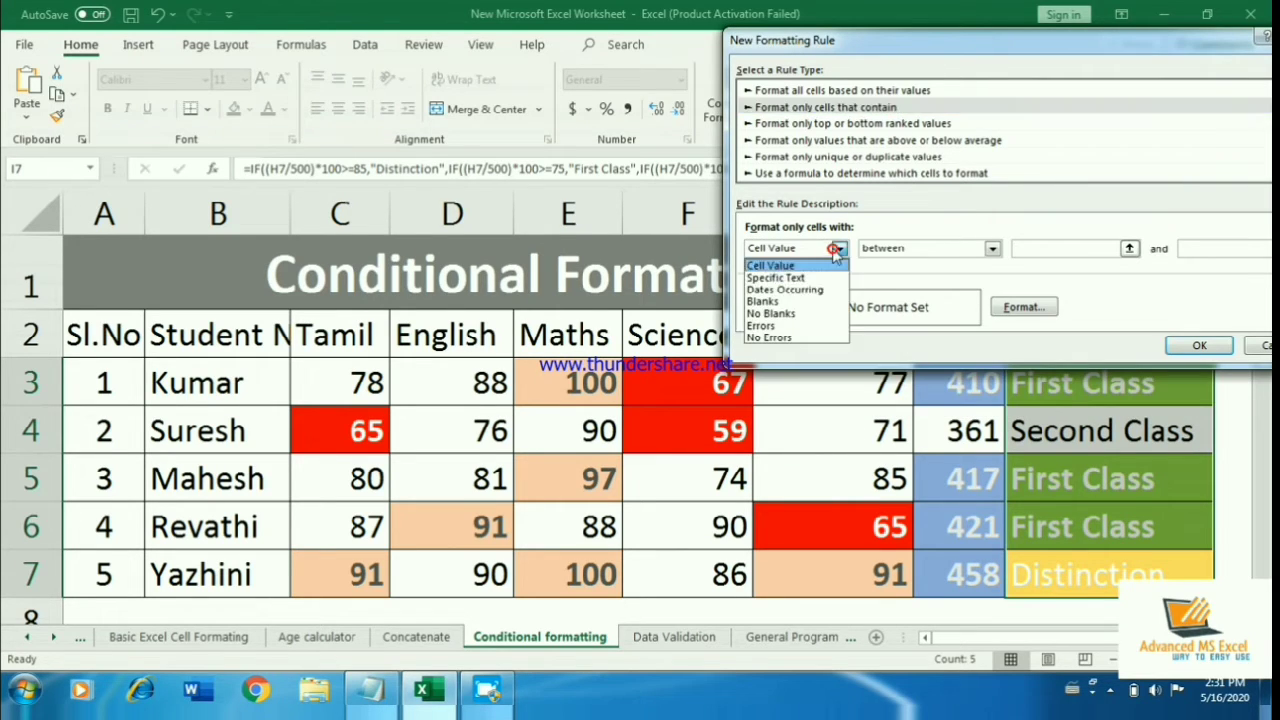
pyautogui.click(812, 272)
pyautogui.click(906, 249)
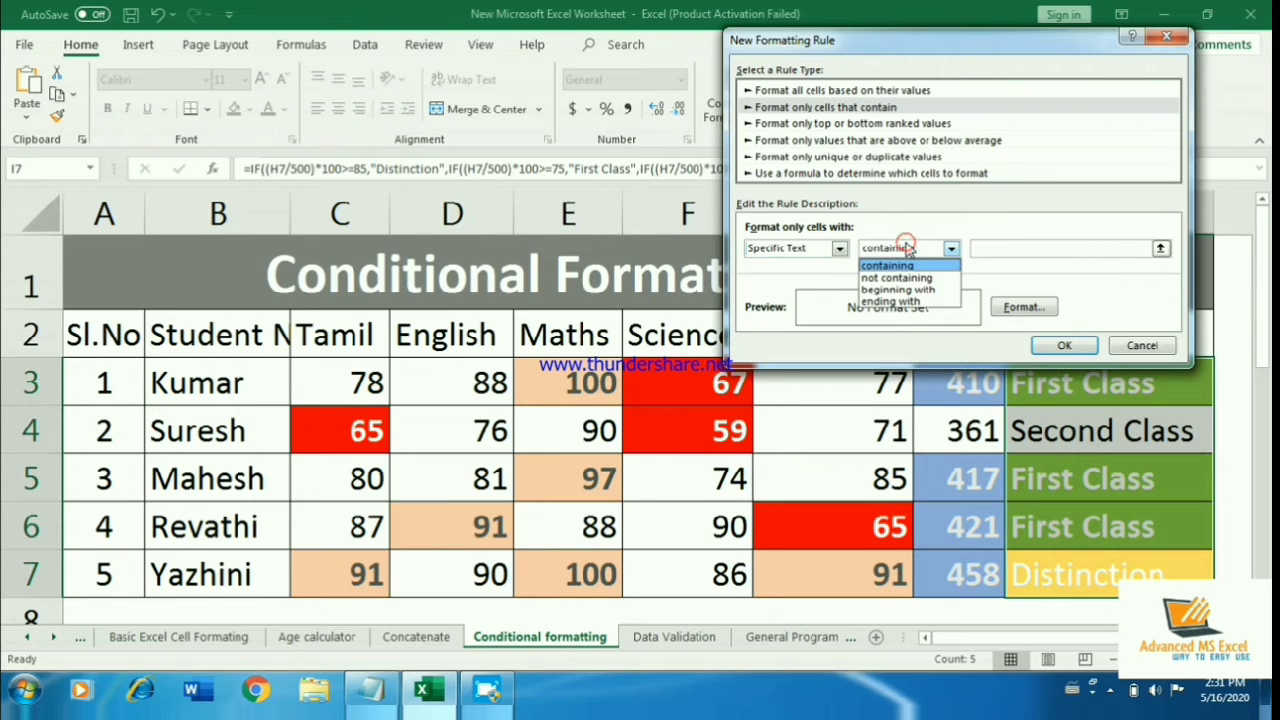
pyautogui.click(902, 244)
pyautogui.click(1023, 249)
pyautogui.write('Second Class')
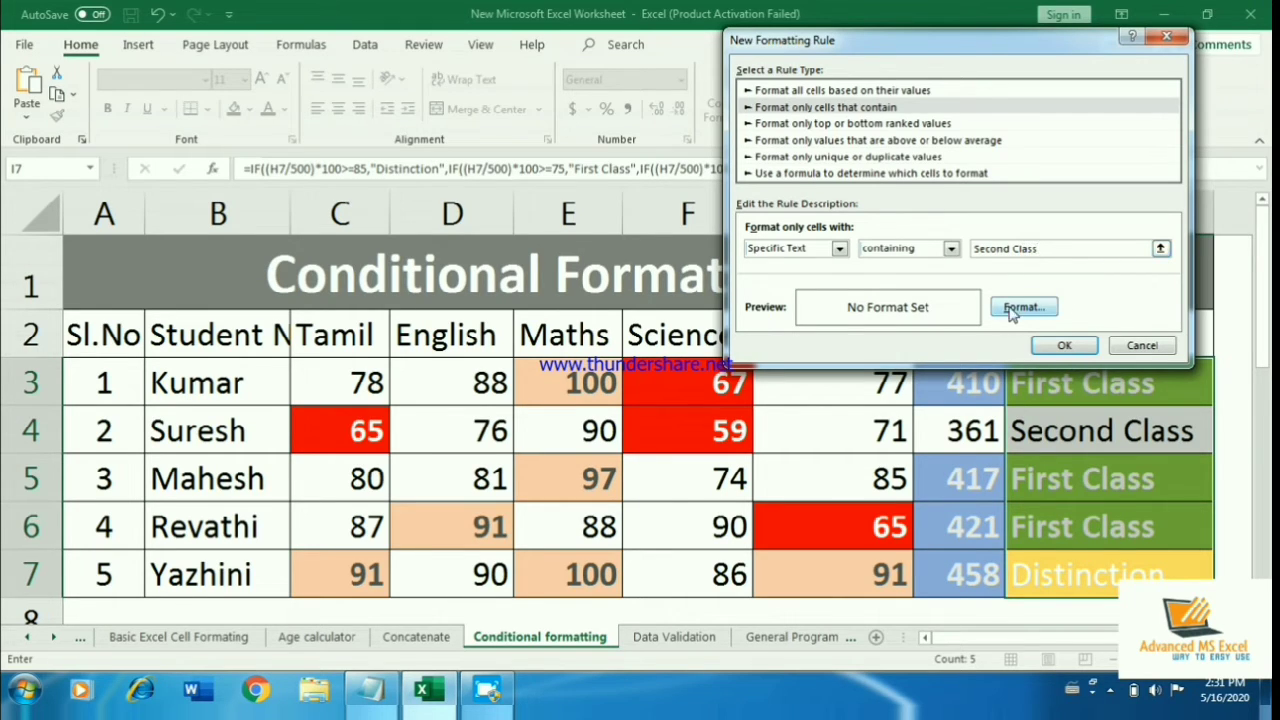
# - Format Second Class matches as bold white text on a dark grey fill and save the rule
pyautogui.click(1020, 307)
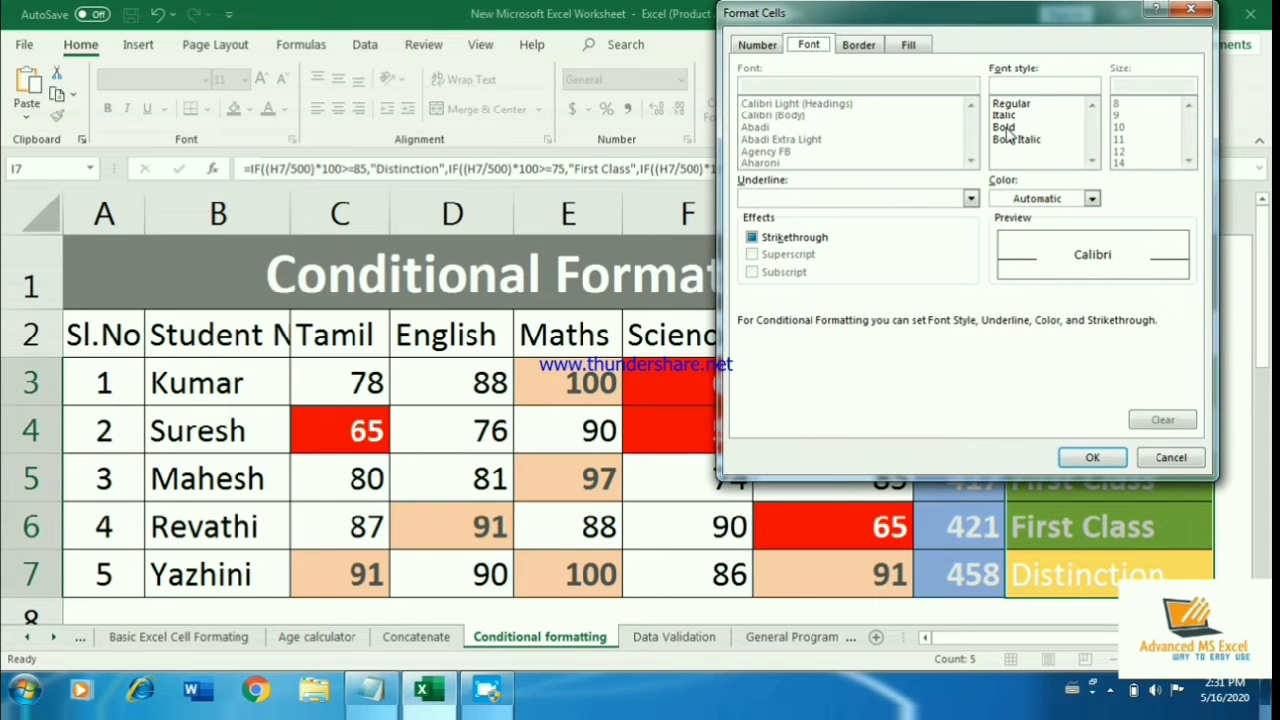
pyautogui.click(1008, 128)
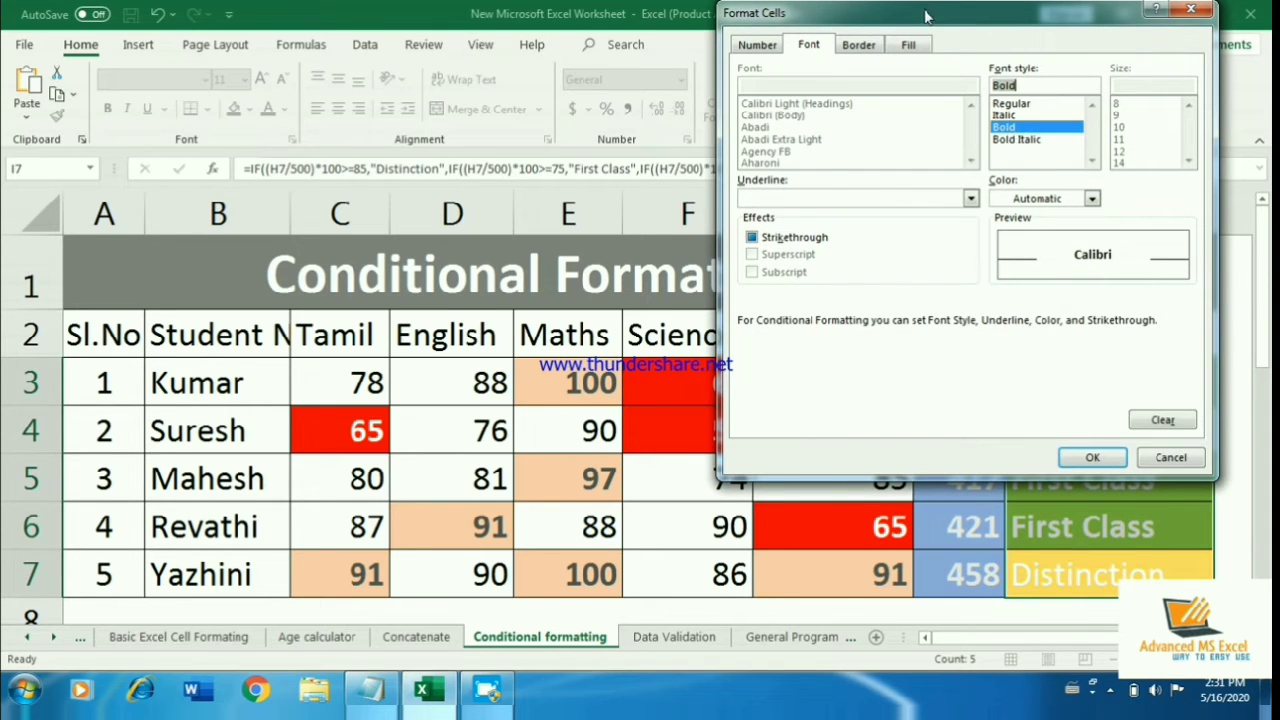
pyautogui.click(1030, 198)
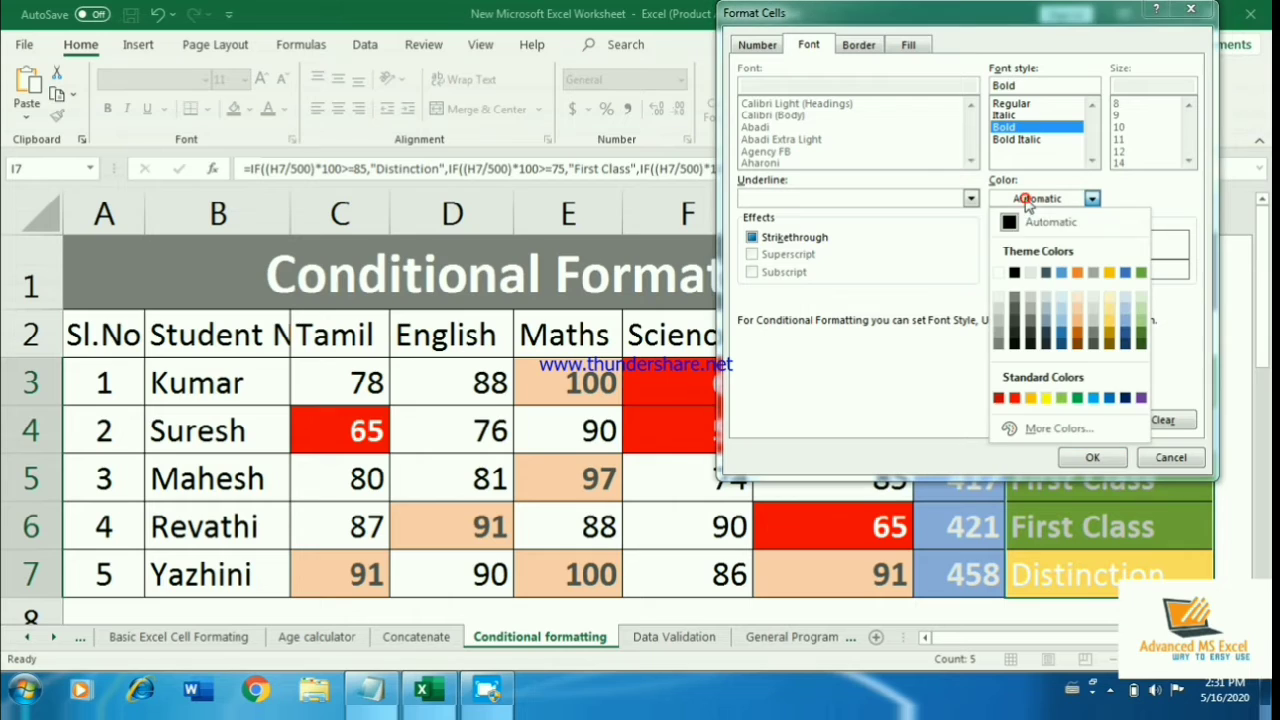
pyautogui.click(1000, 272)
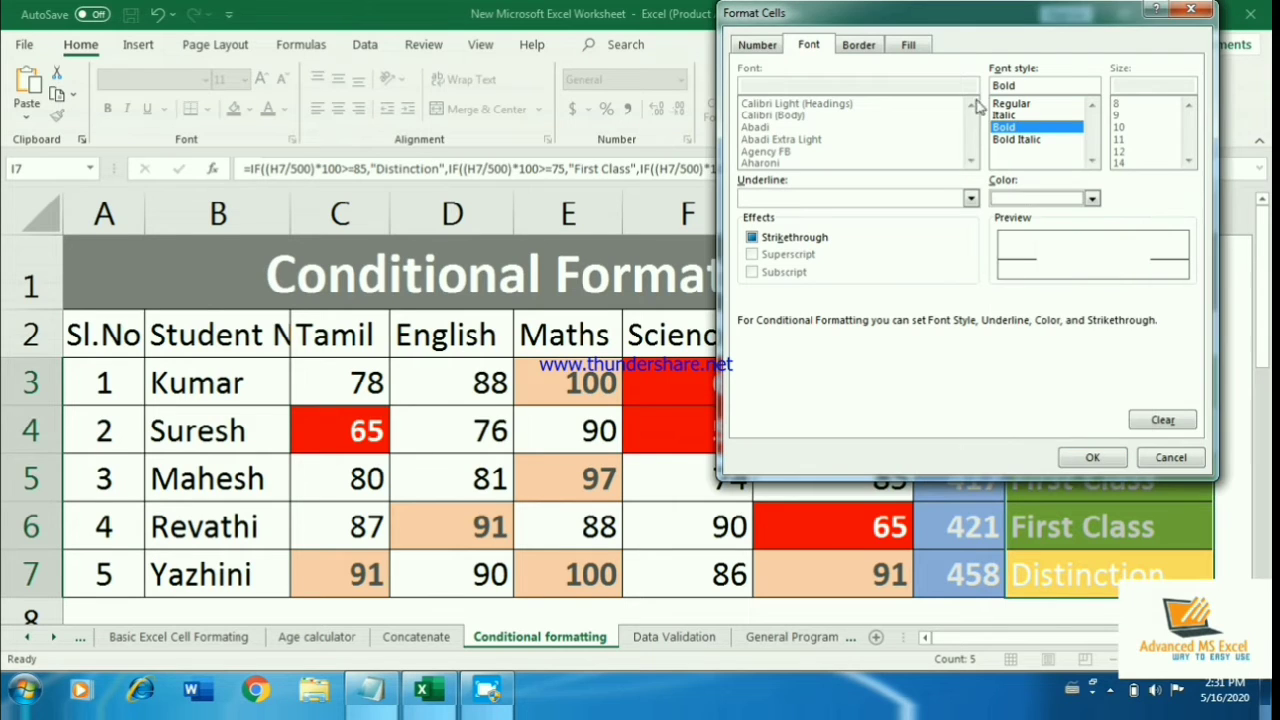
pyautogui.click(910, 45)
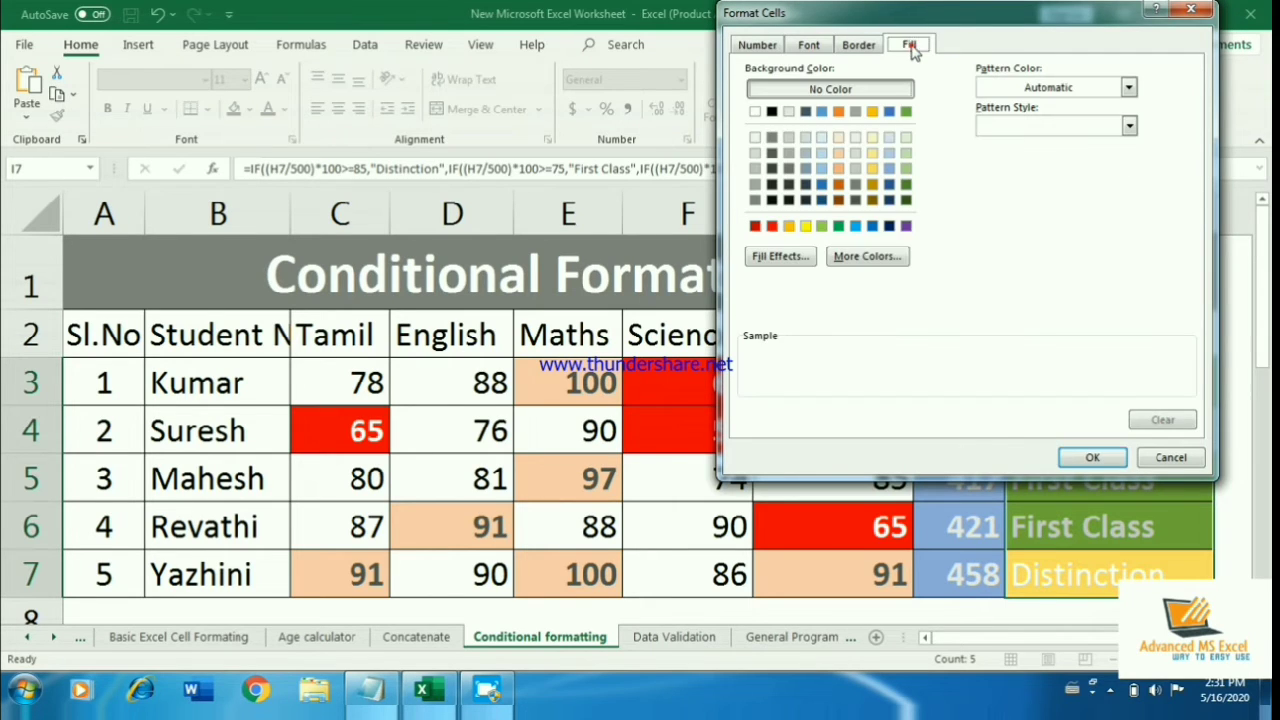
pyautogui.click(856, 185)
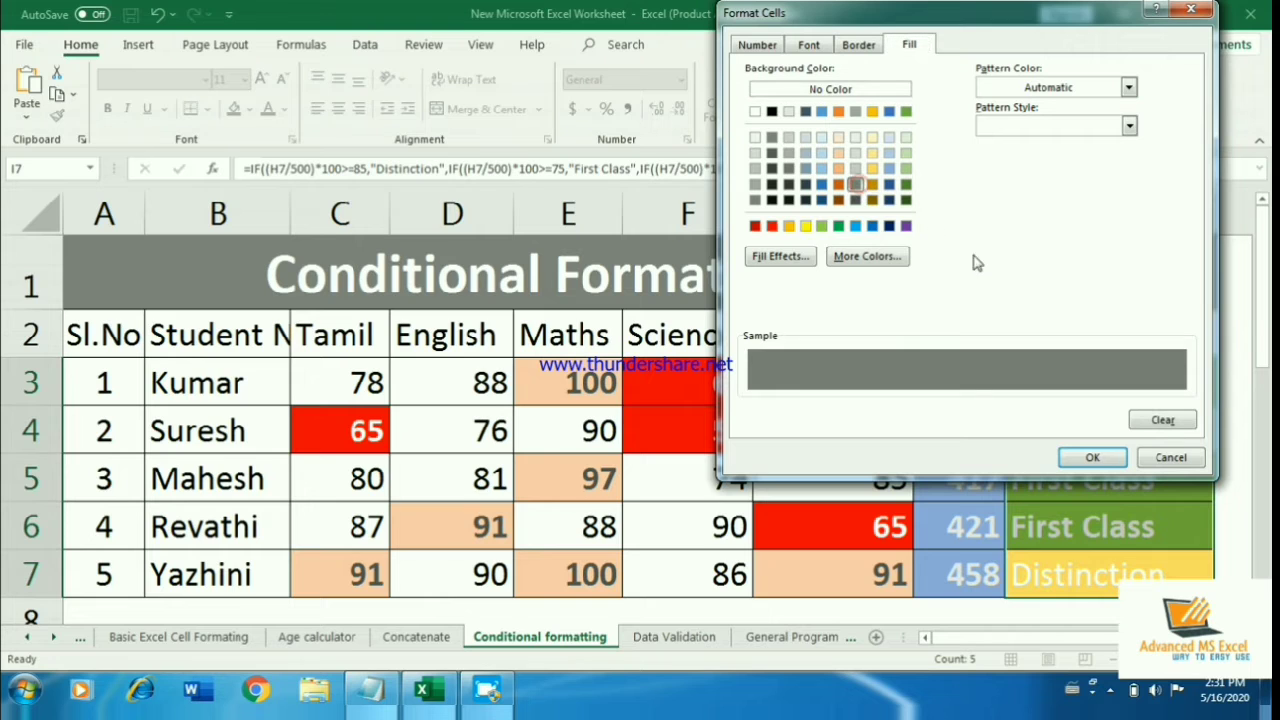
pyautogui.click(1094, 457)
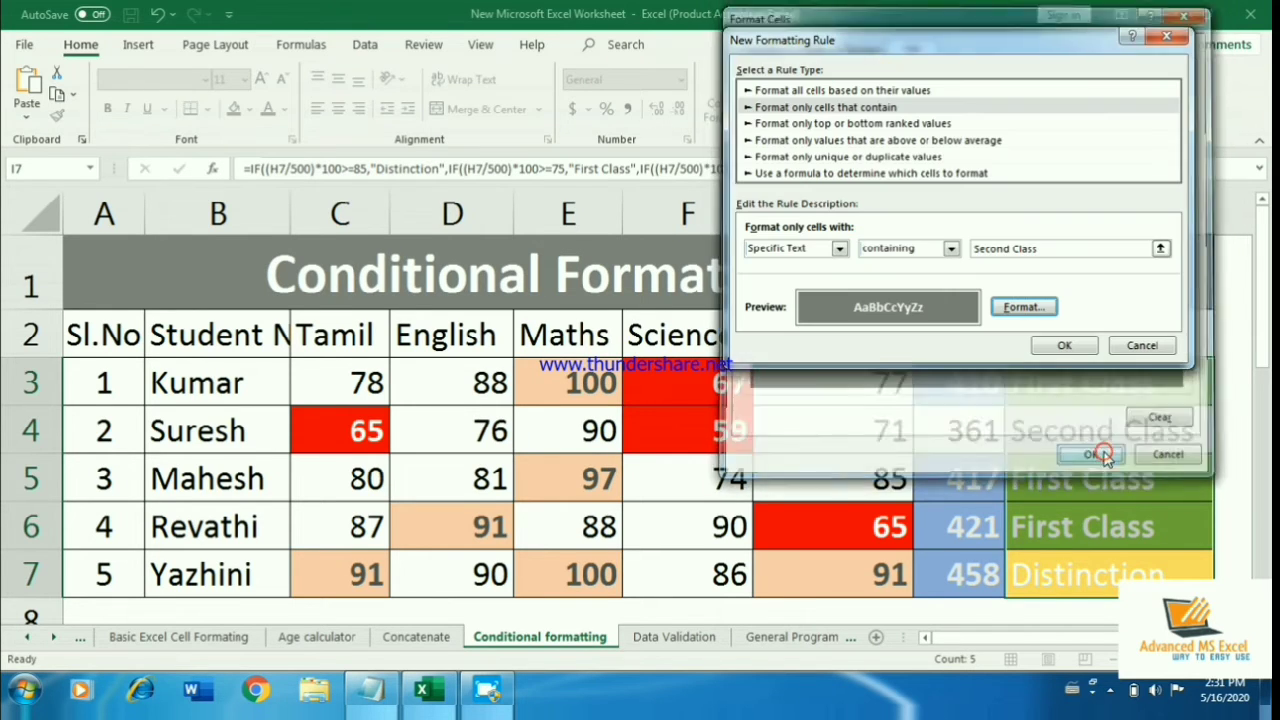
pyautogui.click(1068, 345)
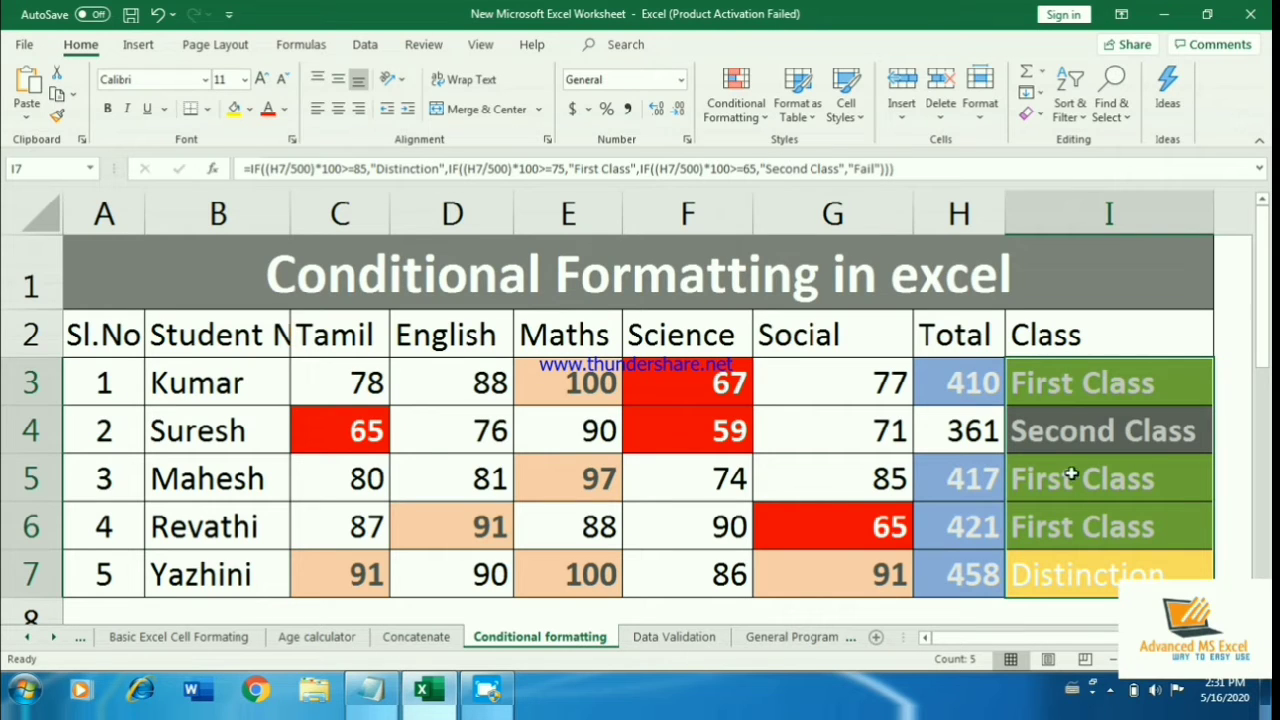
# - Start a new conditional rule for Class cells whose specific text contains 'pass'
pyautogui.click(752, 78)
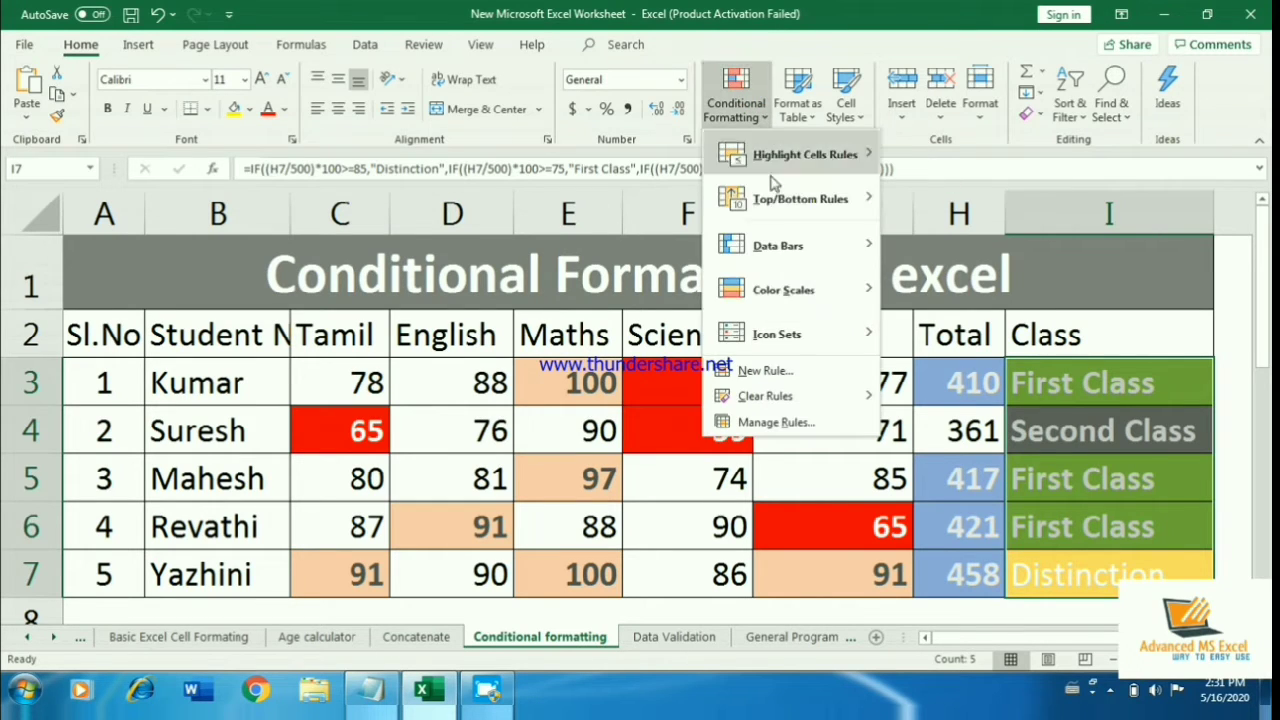
pyautogui.click(814, 368)
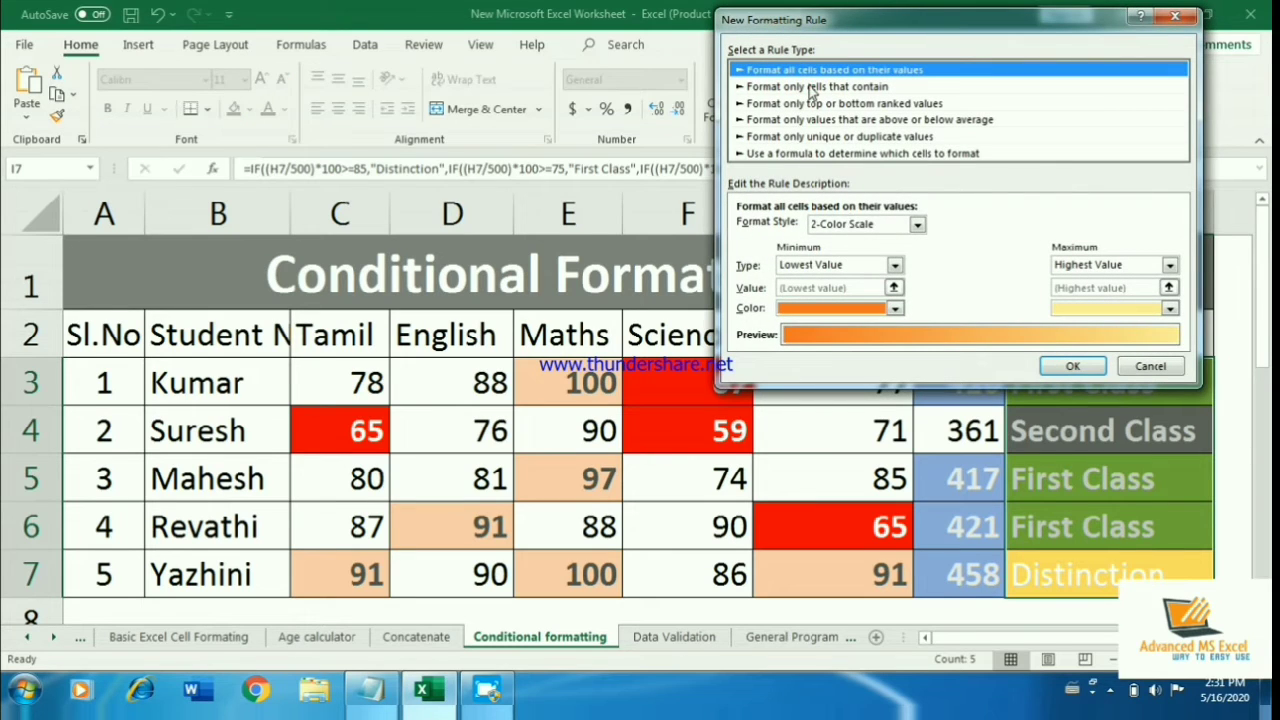
pyautogui.click(812, 87)
pyautogui.click(793, 229)
pyautogui.click(786, 257)
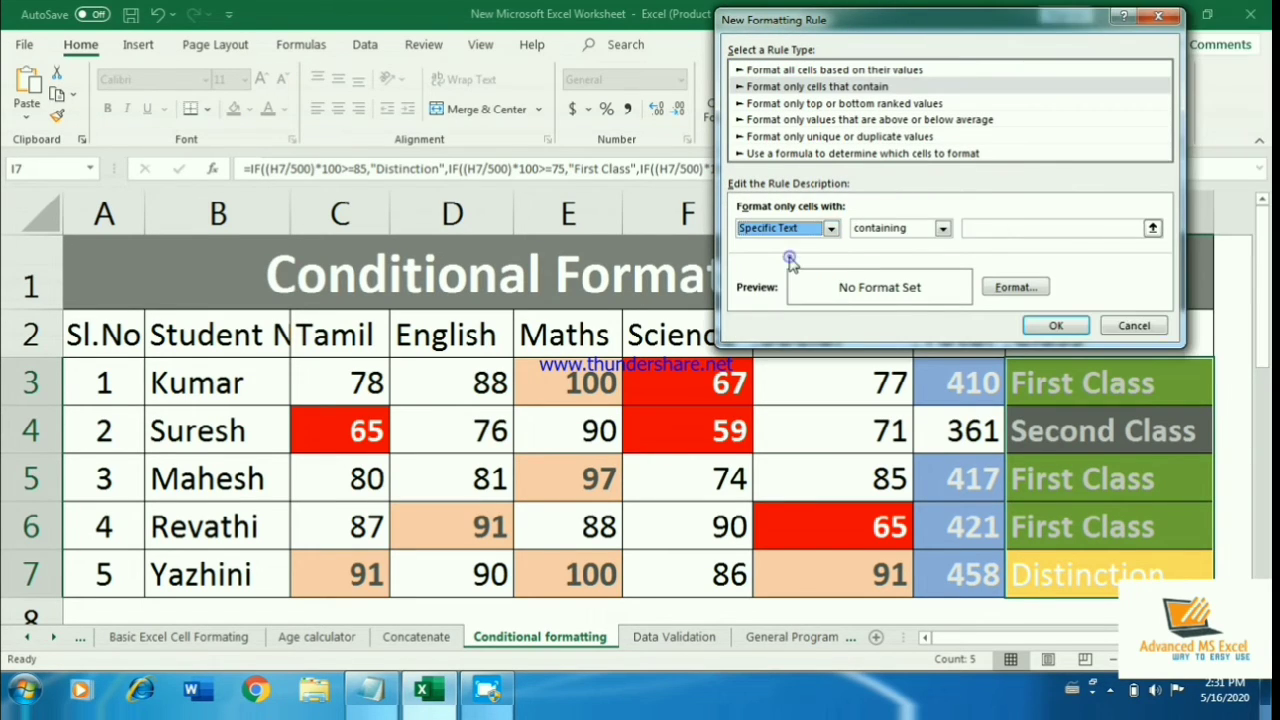
pyautogui.click(984, 231)
pyautogui.write('pas')
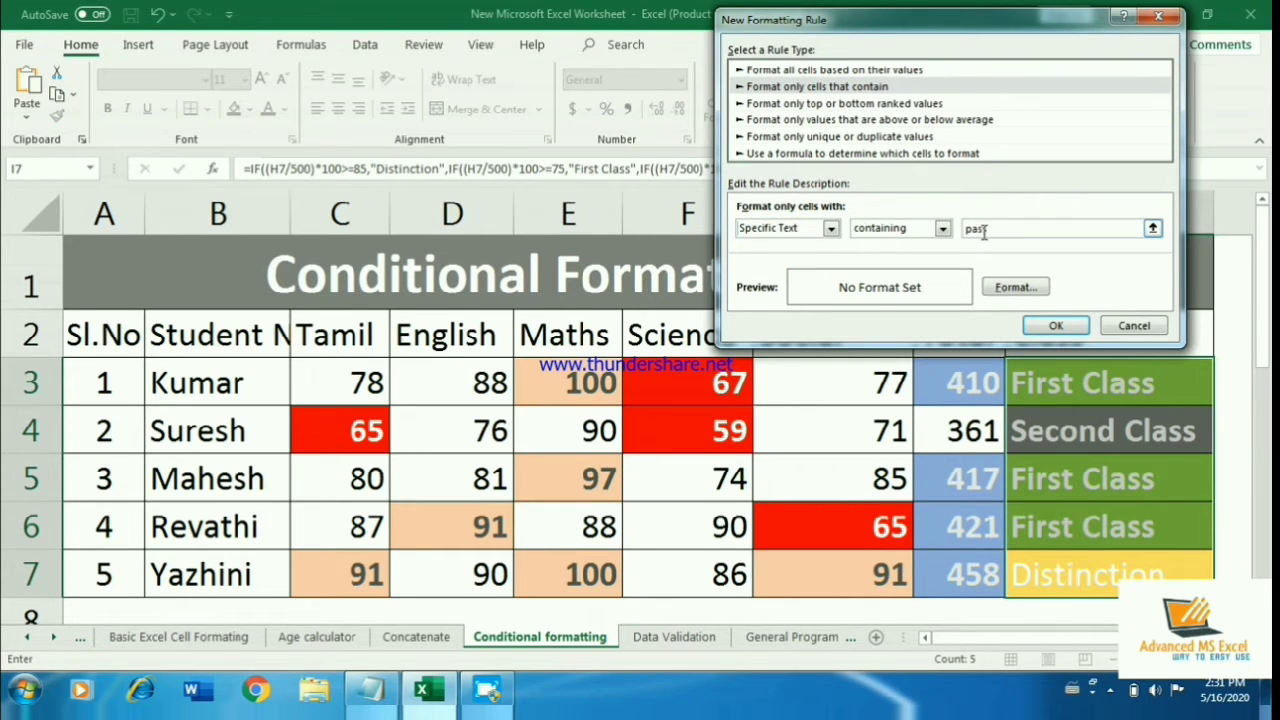
pyautogui.write('s')
# - Format the 'pass' rule with a gold fill and bold white text, and save it
pyautogui.click(1018, 288)
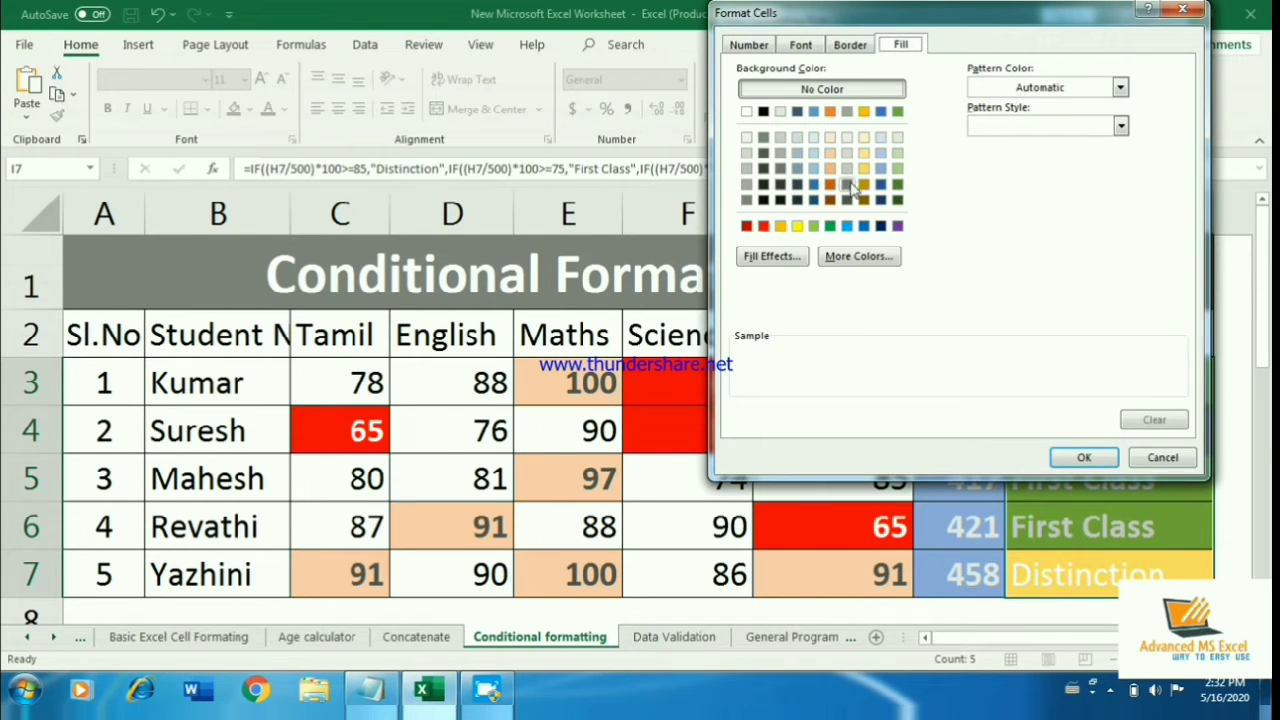
pyautogui.click(847, 185)
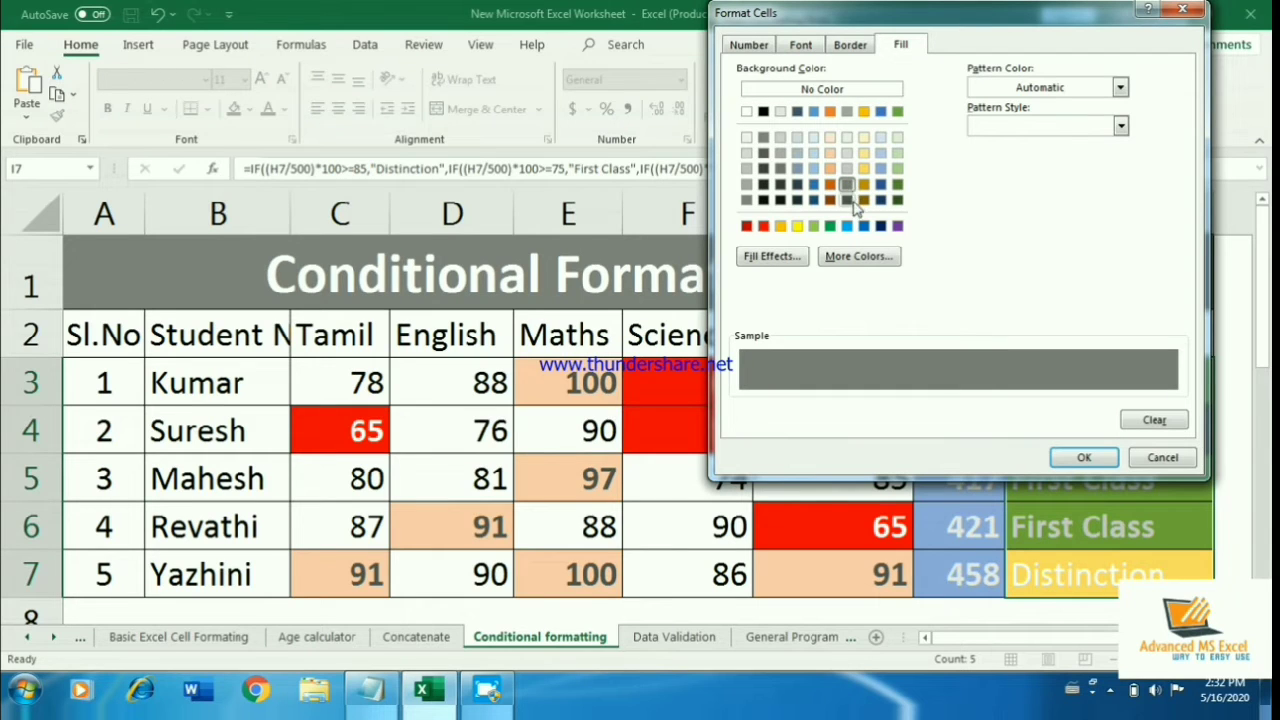
pyautogui.click(849, 201)
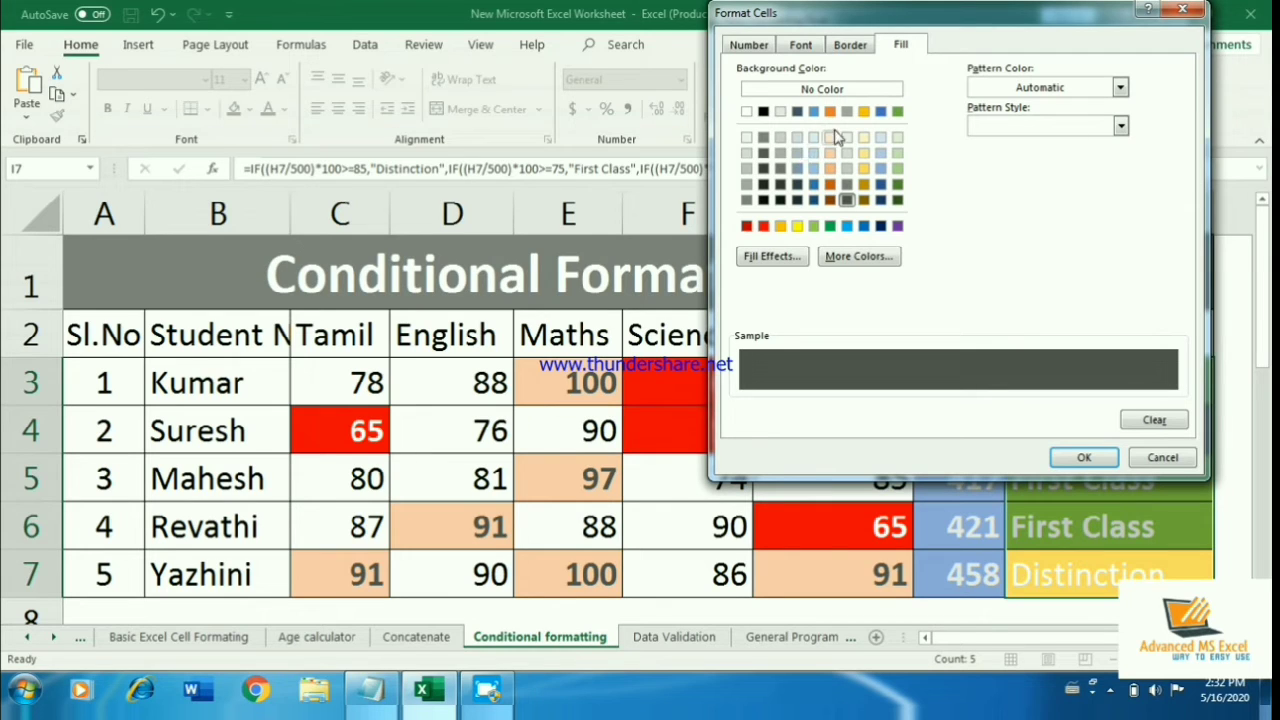
pyautogui.click(864, 112)
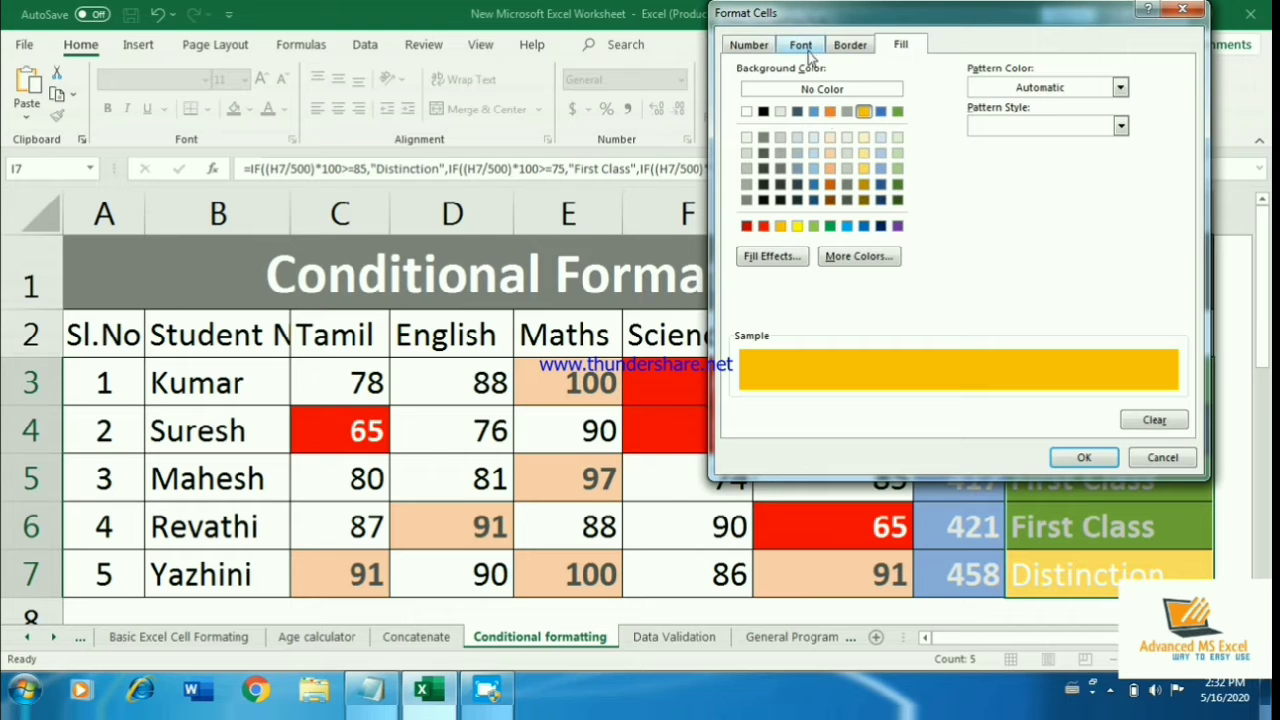
pyautogui.click(810, 55)
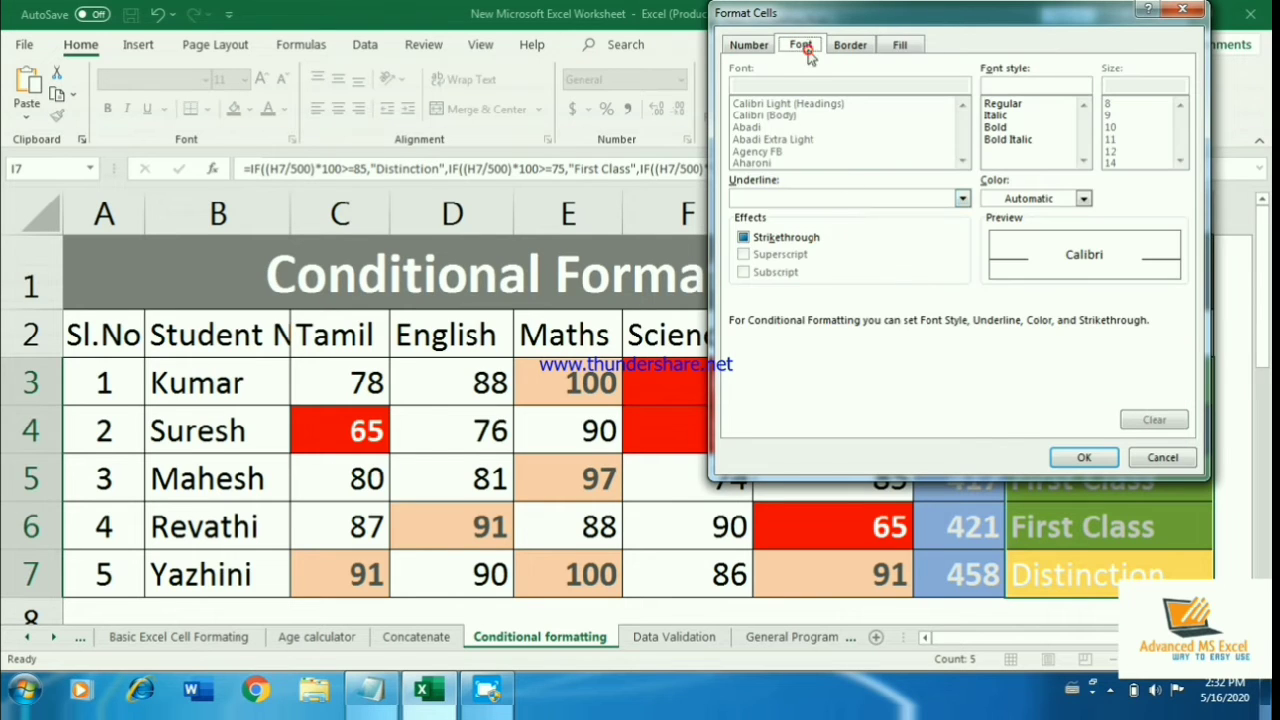
pyautogui.click(1025, 205)
pyautogui.click(993, 273)
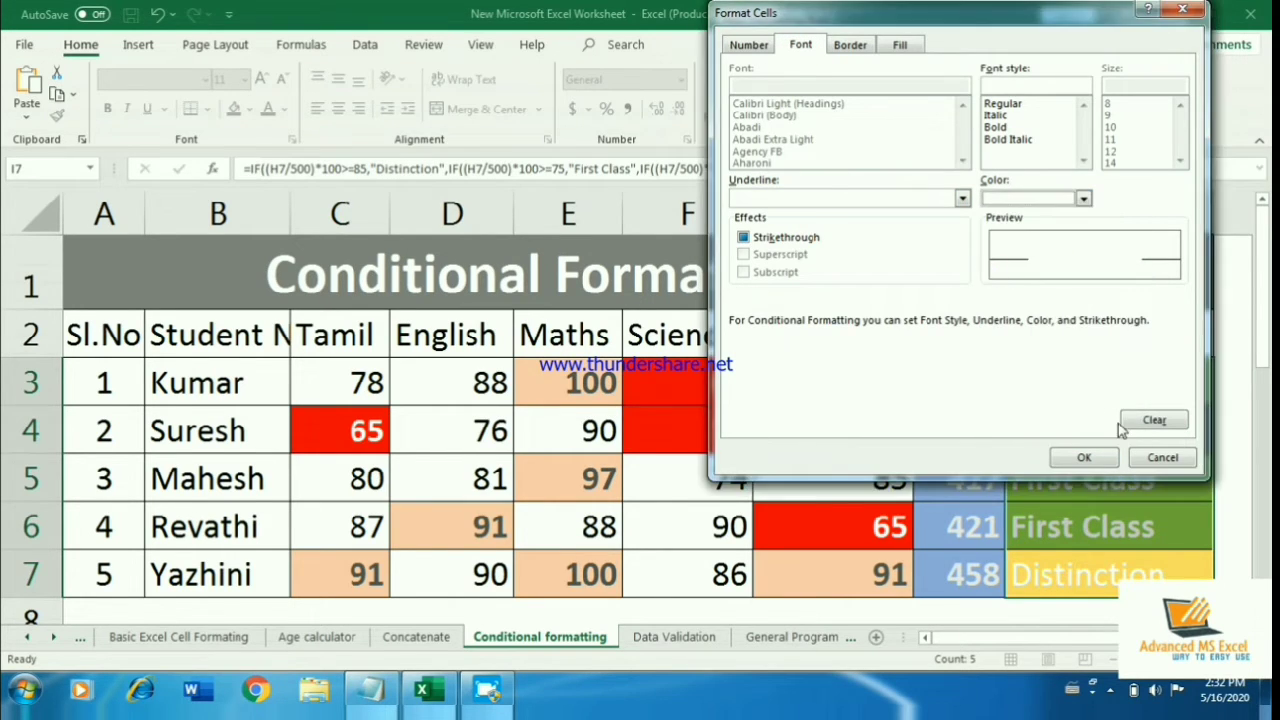
pyautogui.click(1096, 460)
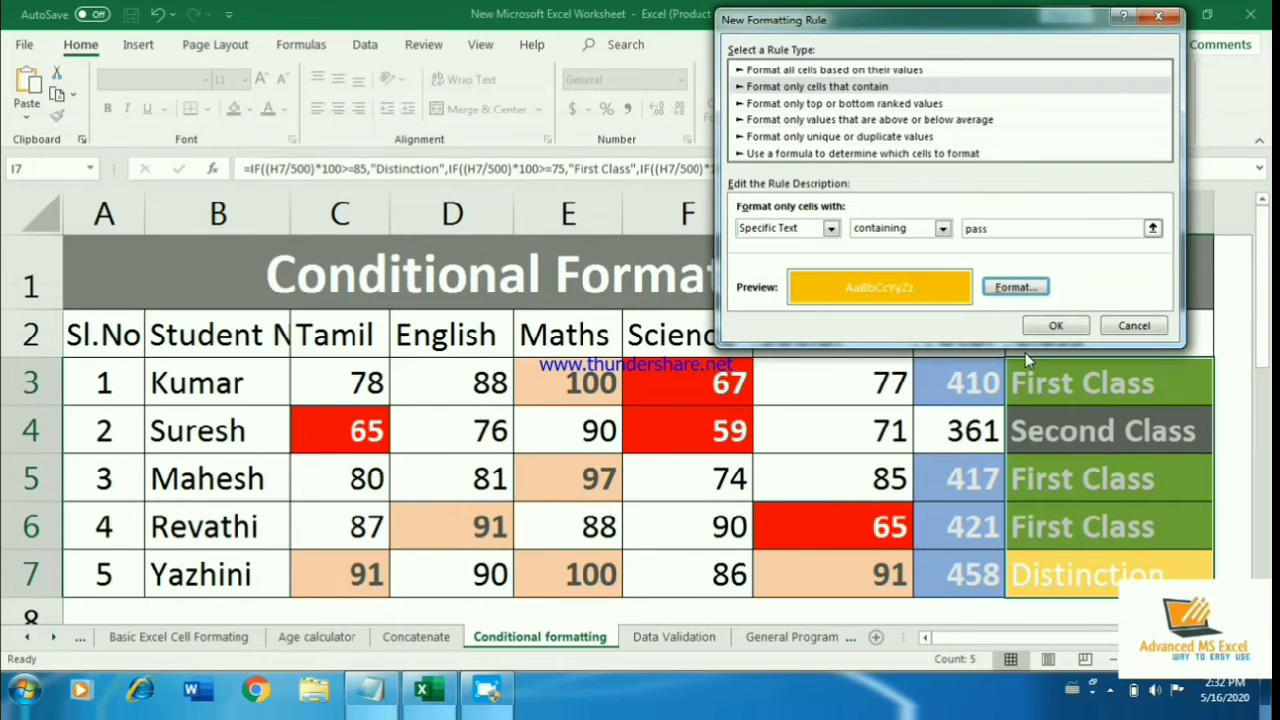
pyautogui.click(1012, 287)
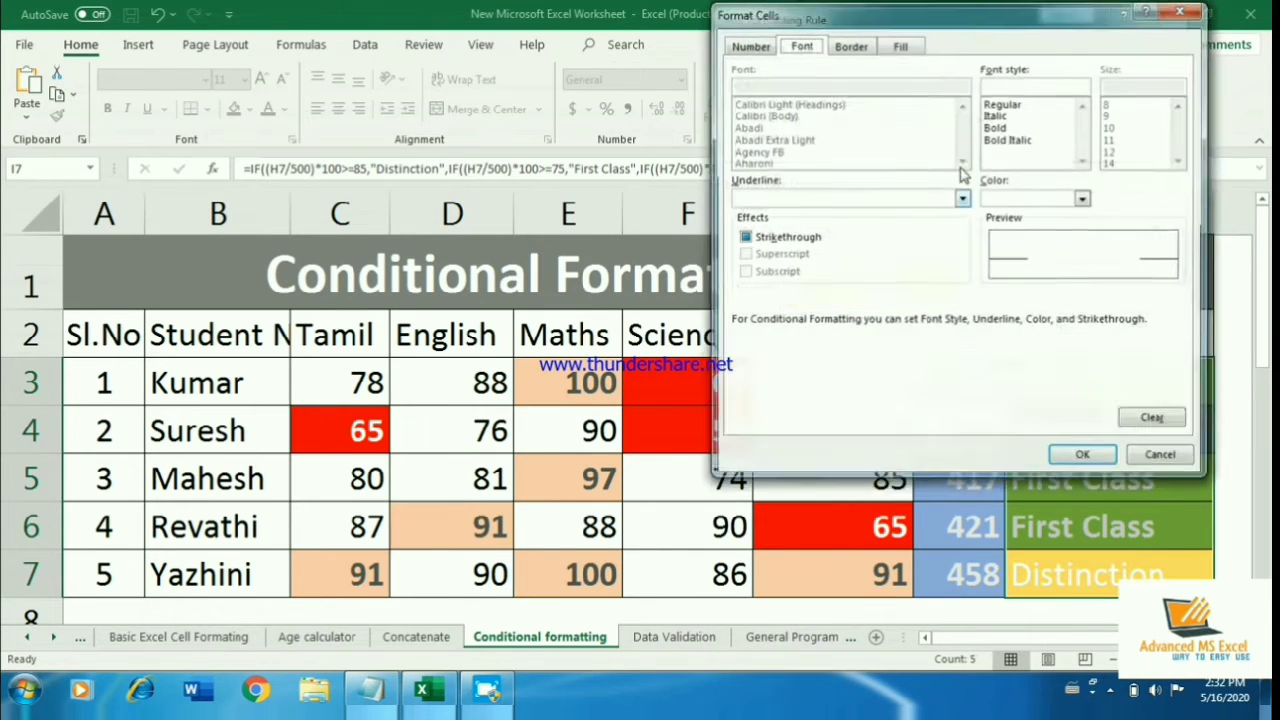
pyautogui.click(998, 128)
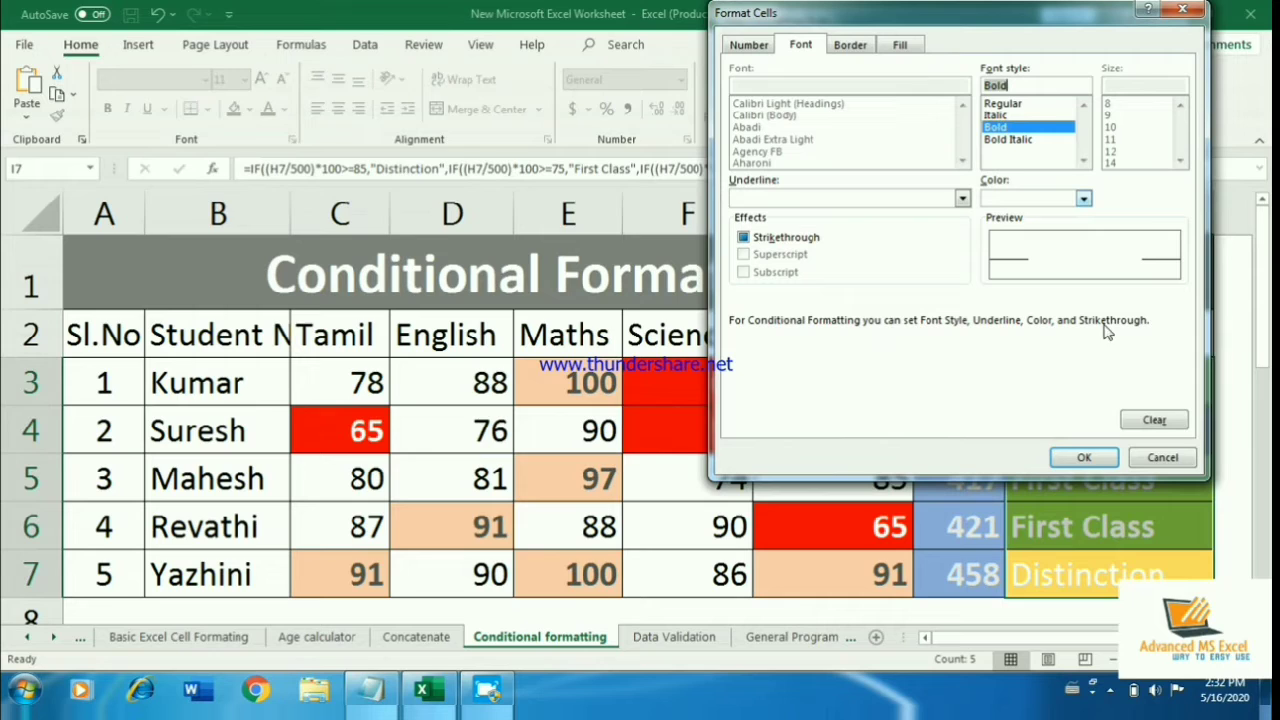
pyautogui.click(1084, 458)
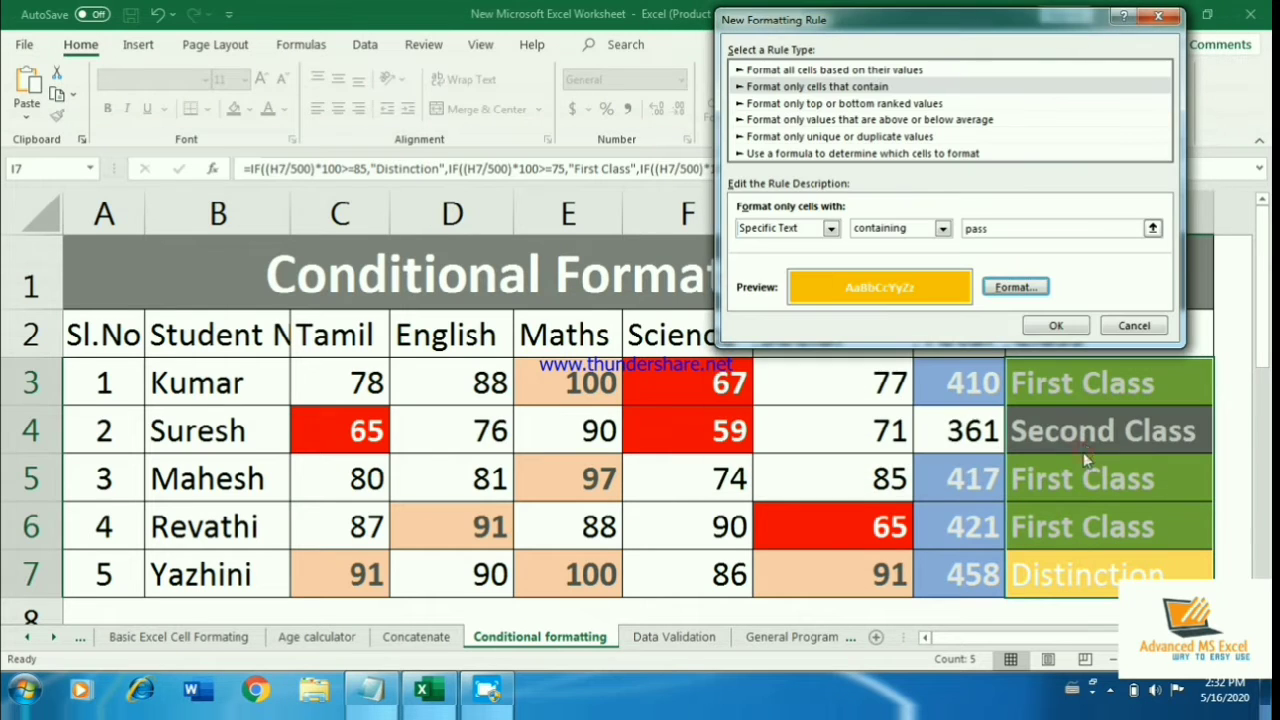
pyautogui.click(1056, 326)
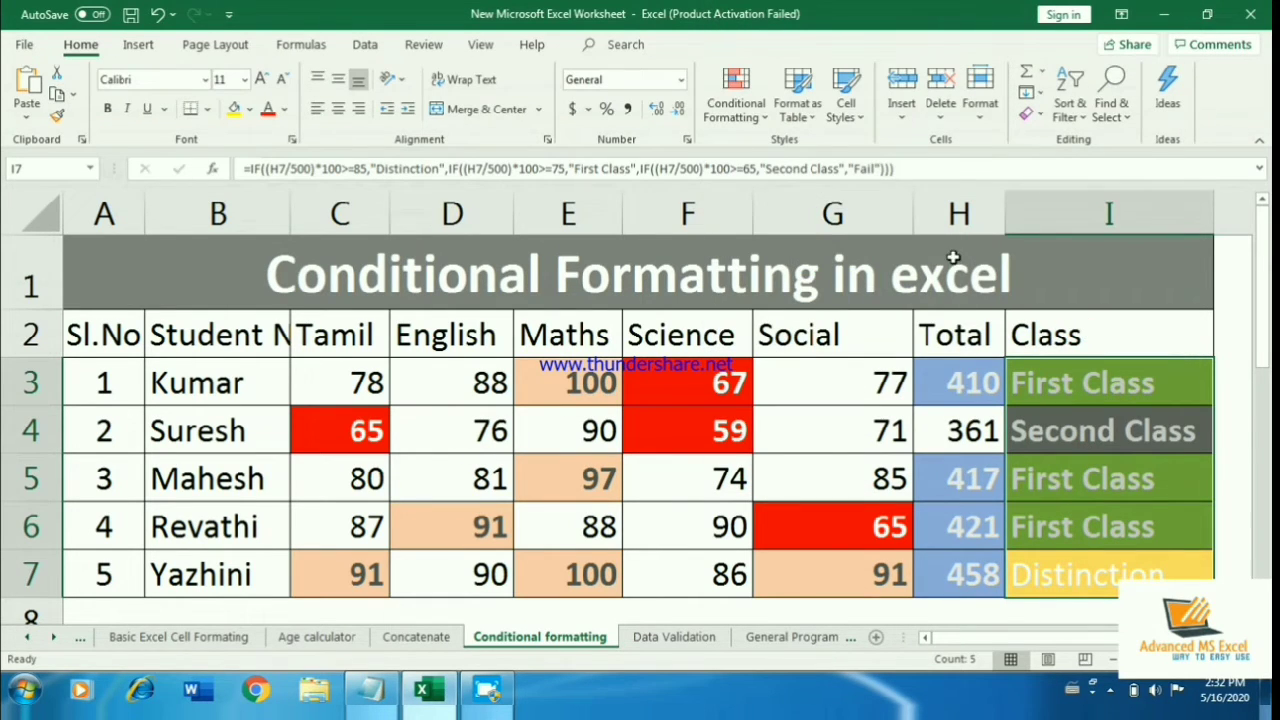
# - Start a new conditional rule matching Class cells with the specific text 'Fail'
pyautogui.click(760, 108)
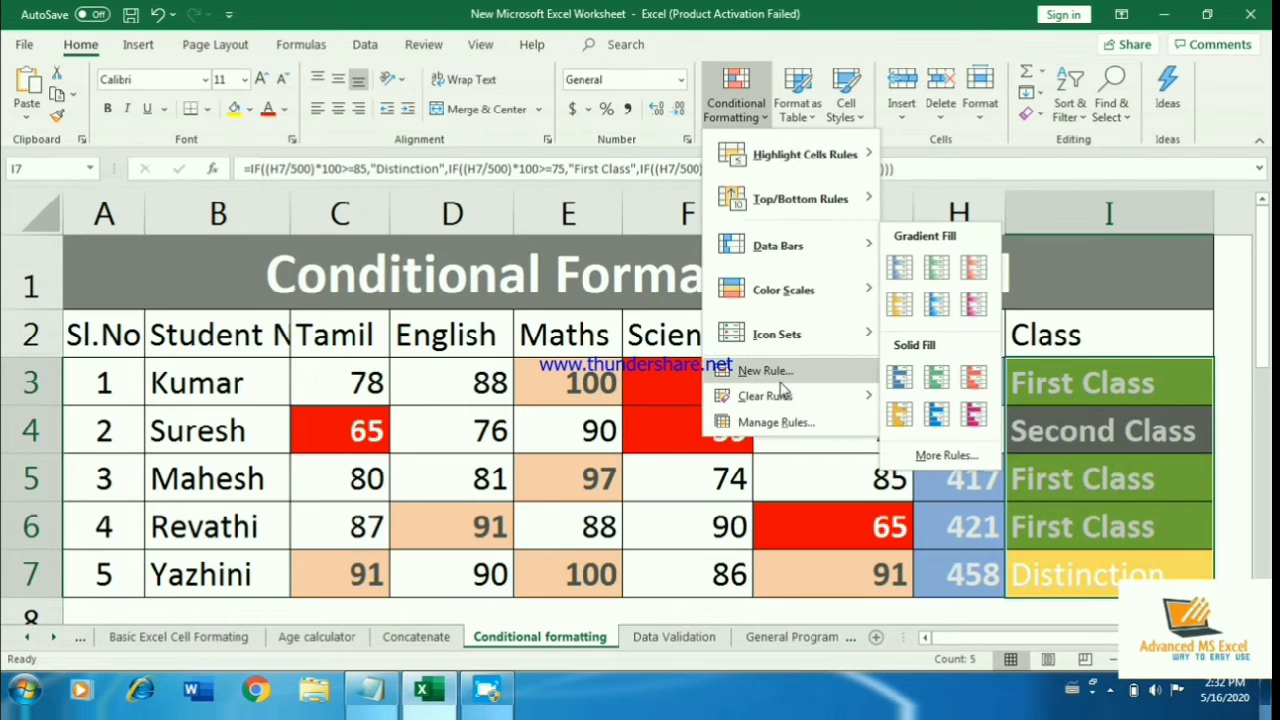
pyautogui.click(785, 374)
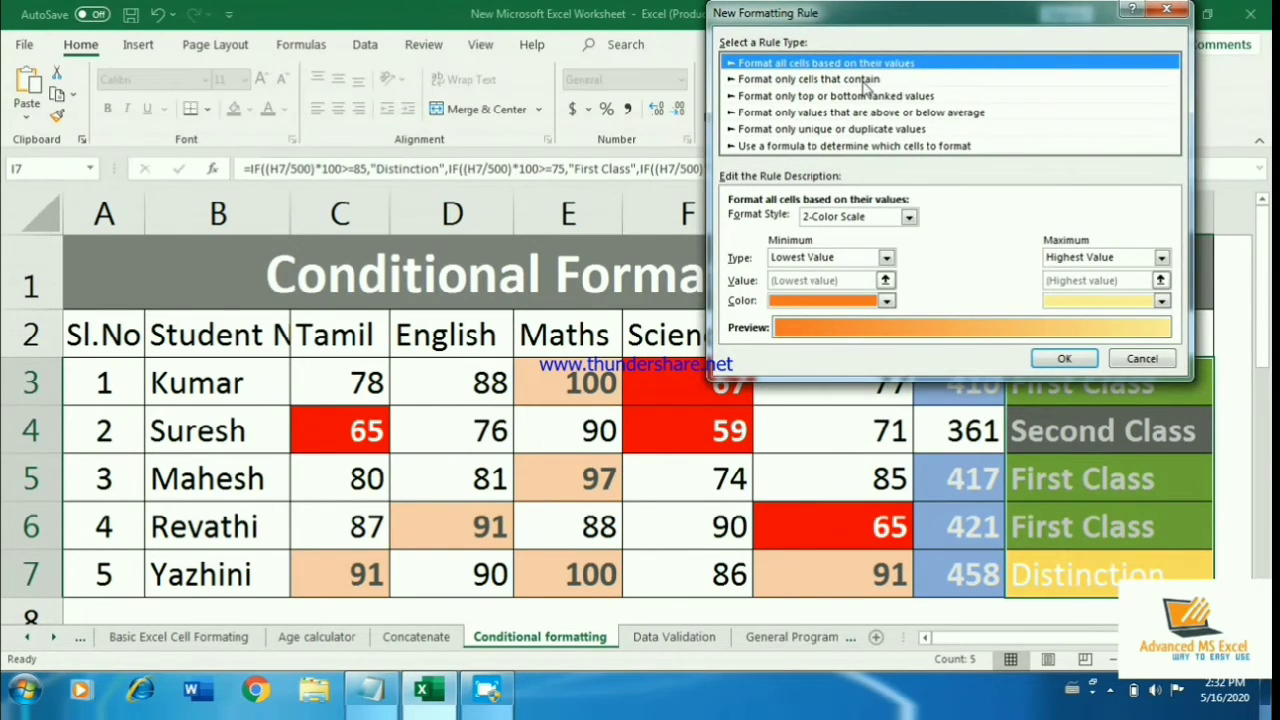
pyautogui.click(863, 80)
pyautogui.click(822, 221)
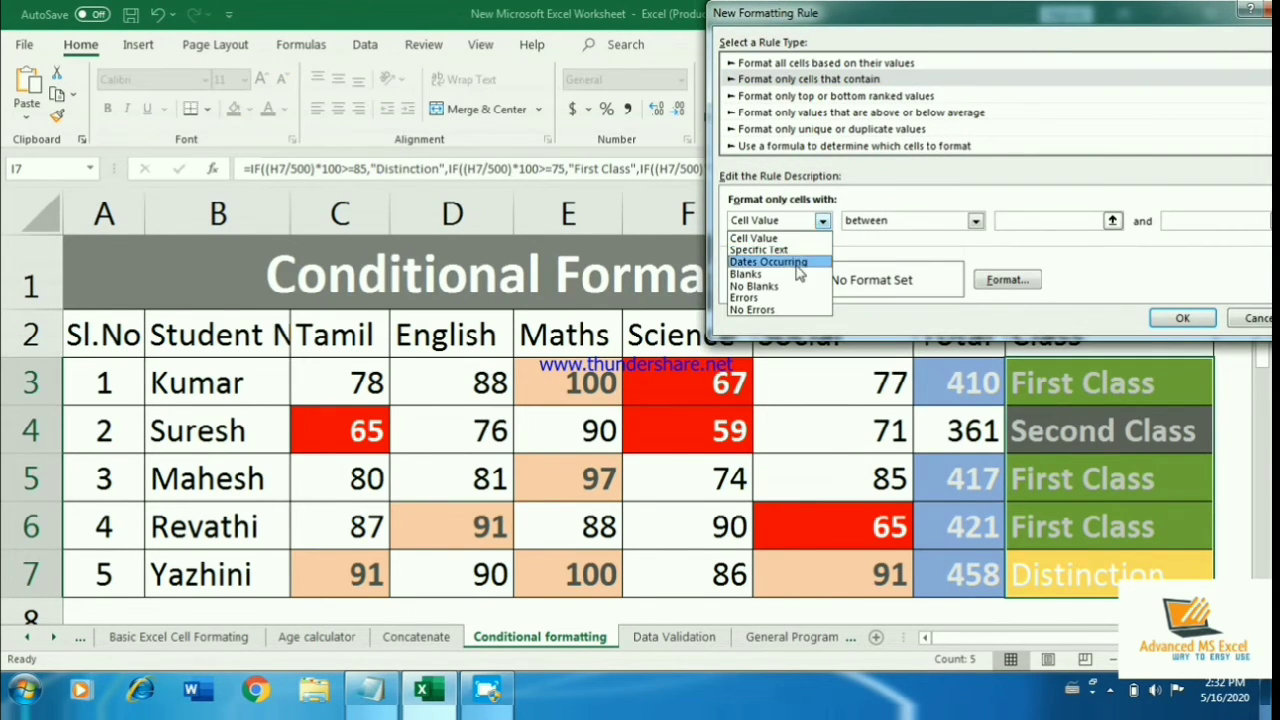
pyautogui.click(762, 249)
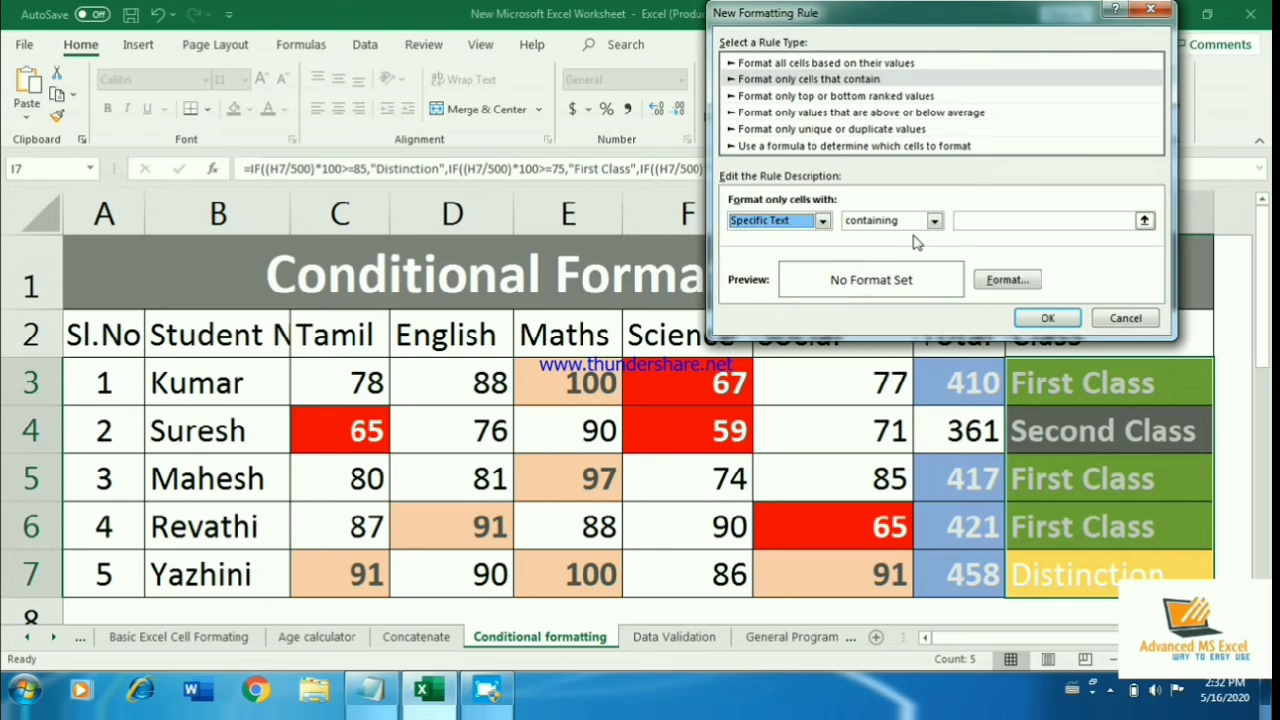
pyautogui.click(974, 216)
pyautogui.click(975, 222)
pyautogui.write('Fail')
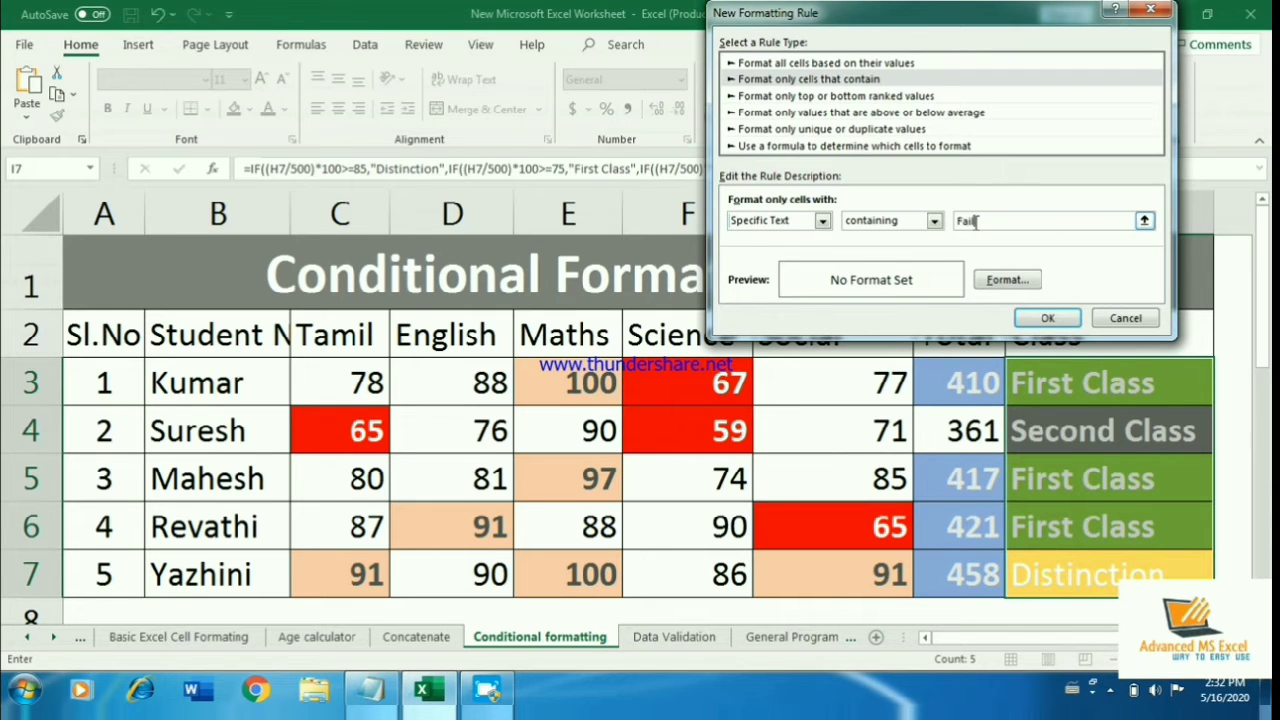
# - Give the Fail rule bold white text on a bright red fill and save it
pyautogui.click(1031, 285)
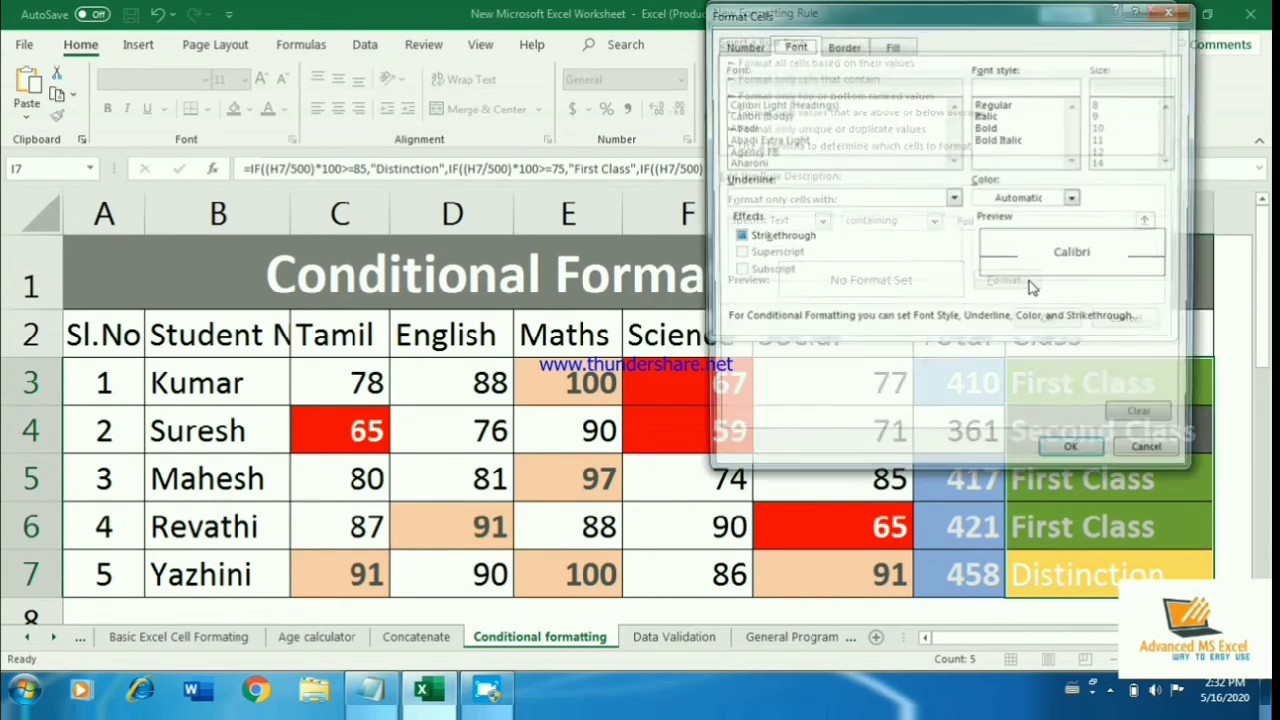
pyautogui.click(1010, 127)
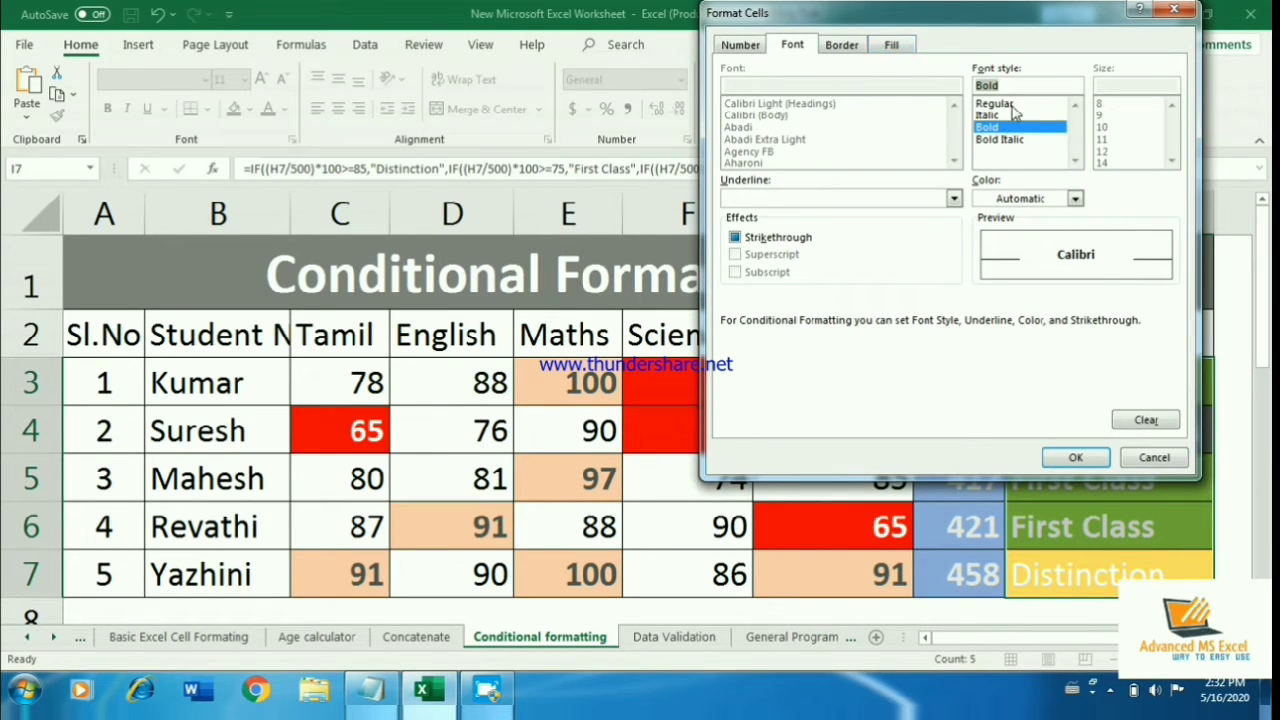
pyautogui.click(1074, 198)
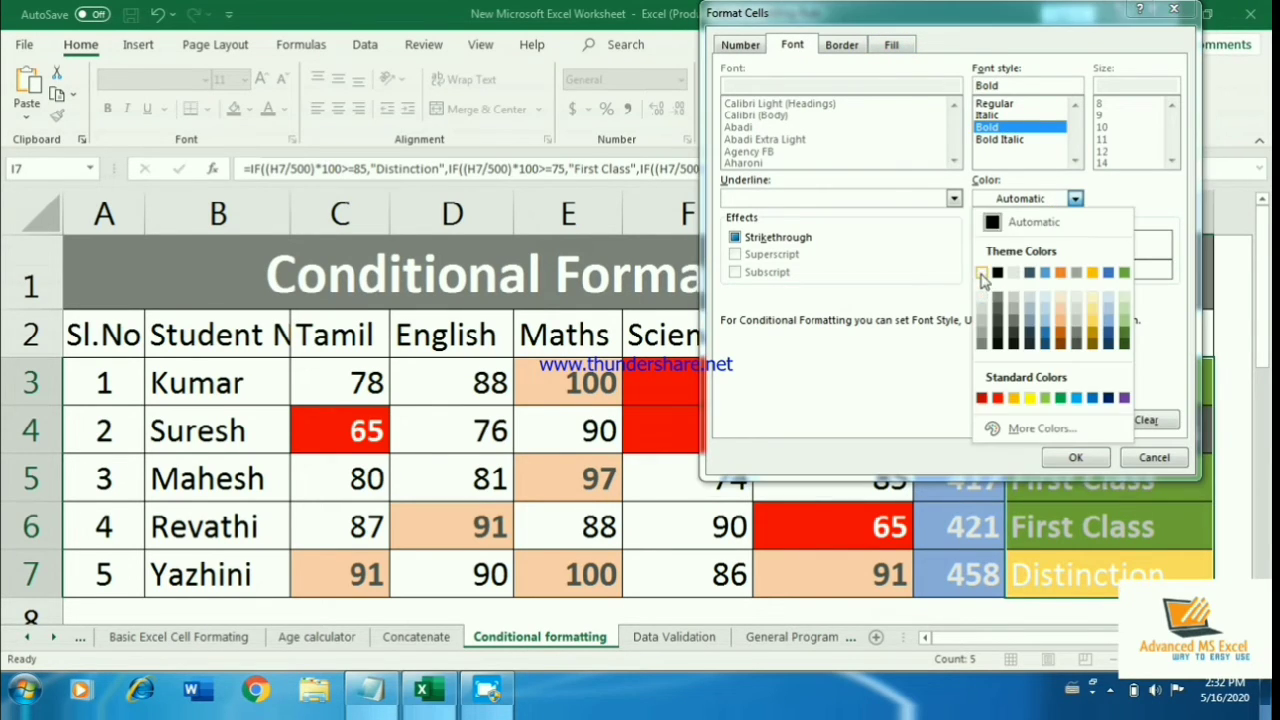
pyautogui.click(982, 272)
pyautogui.click(900, 44)
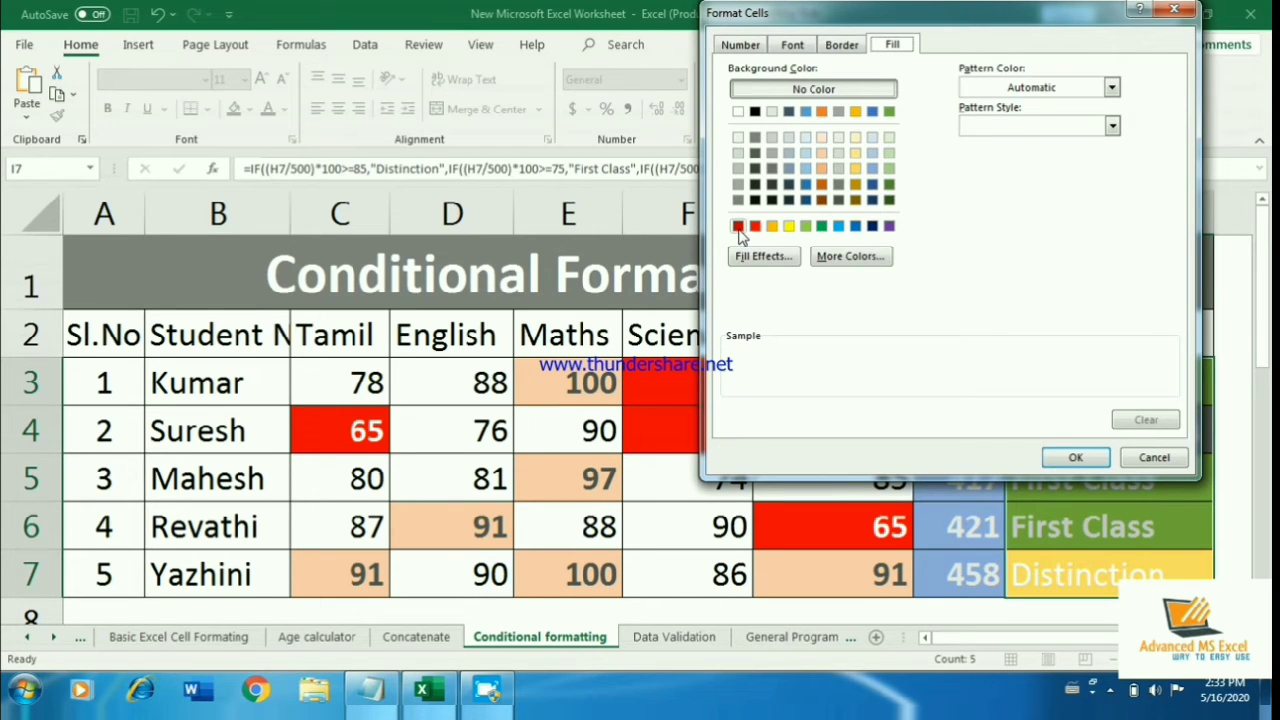
pyautogui.click(755, 226)
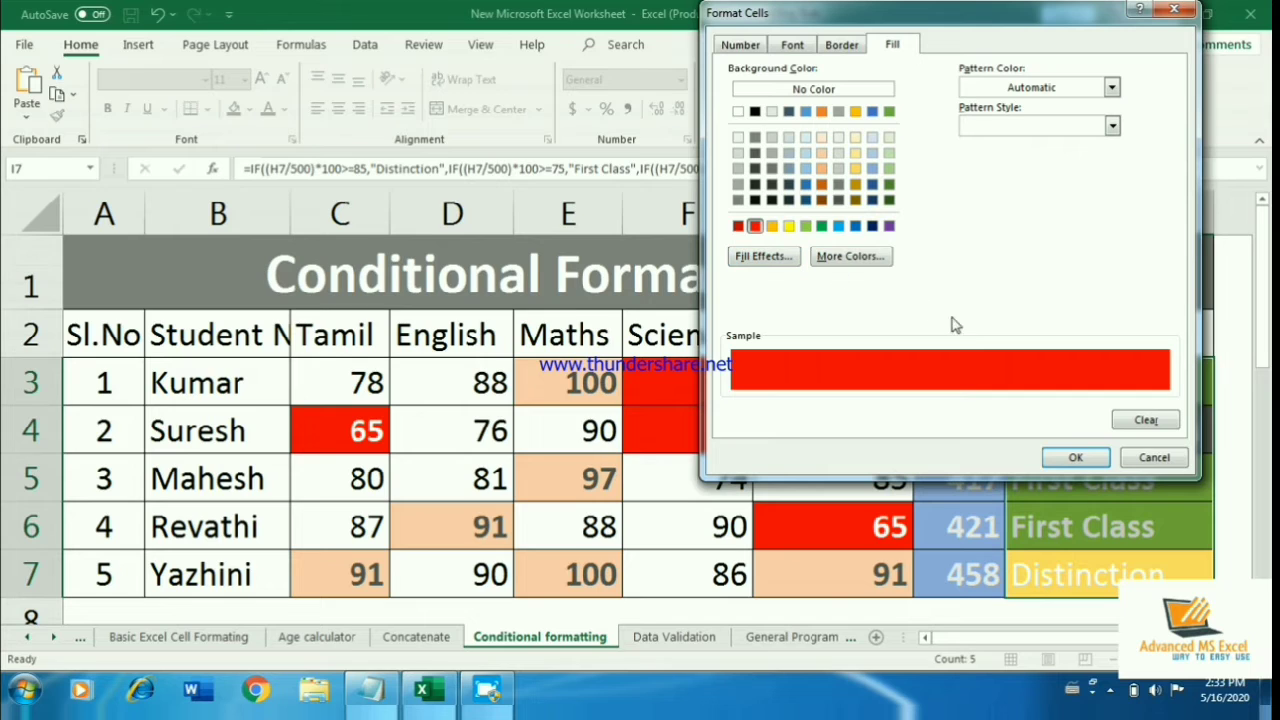
pyautogui.click(1076, 458)
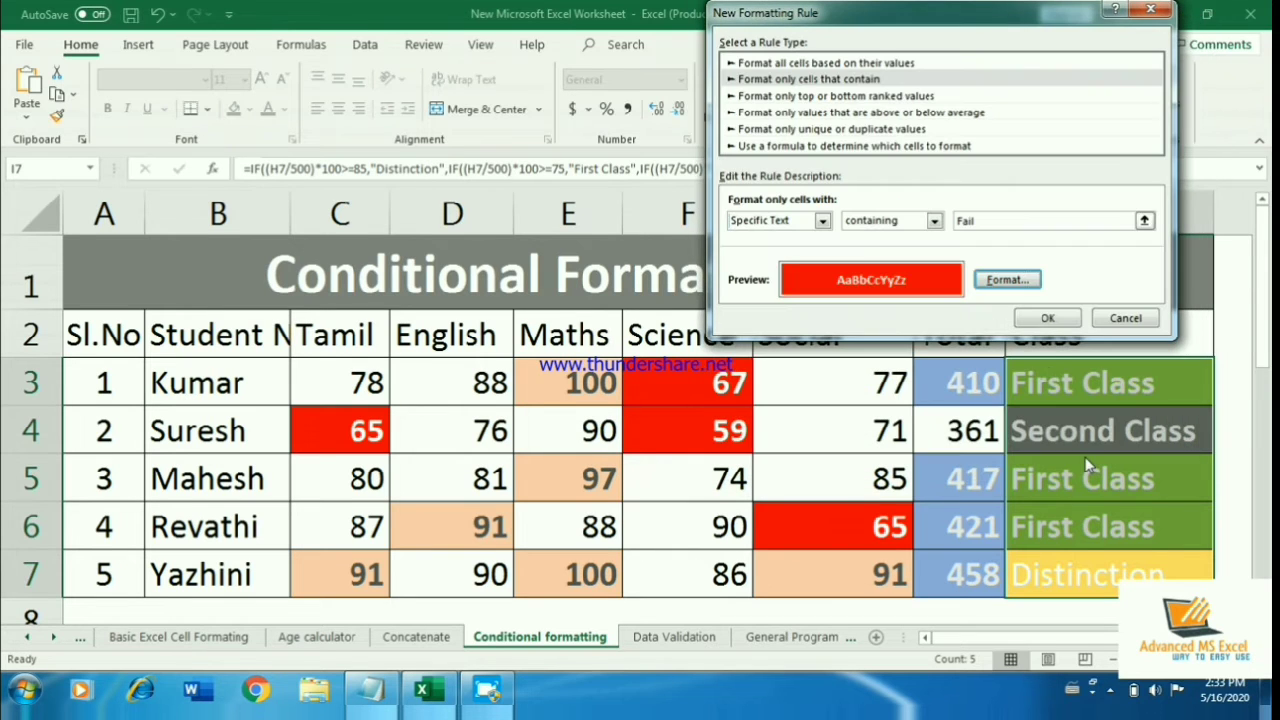
pyautogui.click(1046, 319)
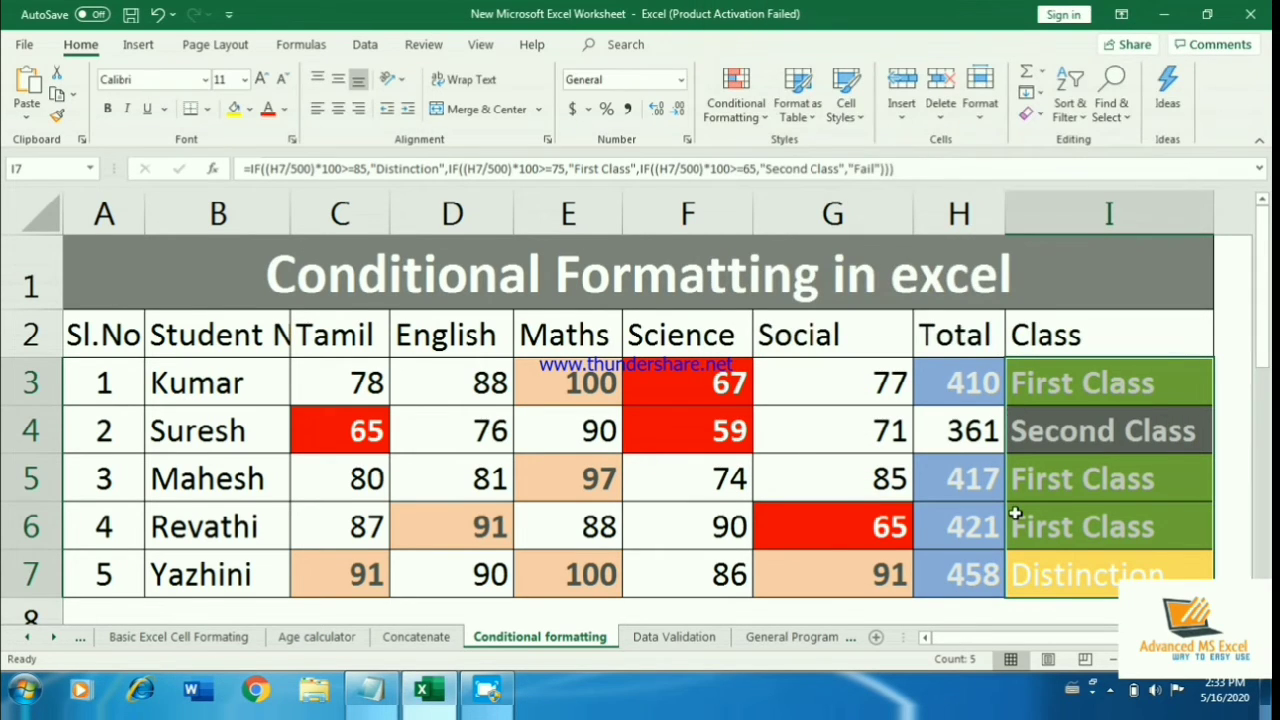
# - Check E4 and the I3 formula, then change row 5's marks to Tamil 45, Maths 55, Science 34
pyautogui.click(581, 423)
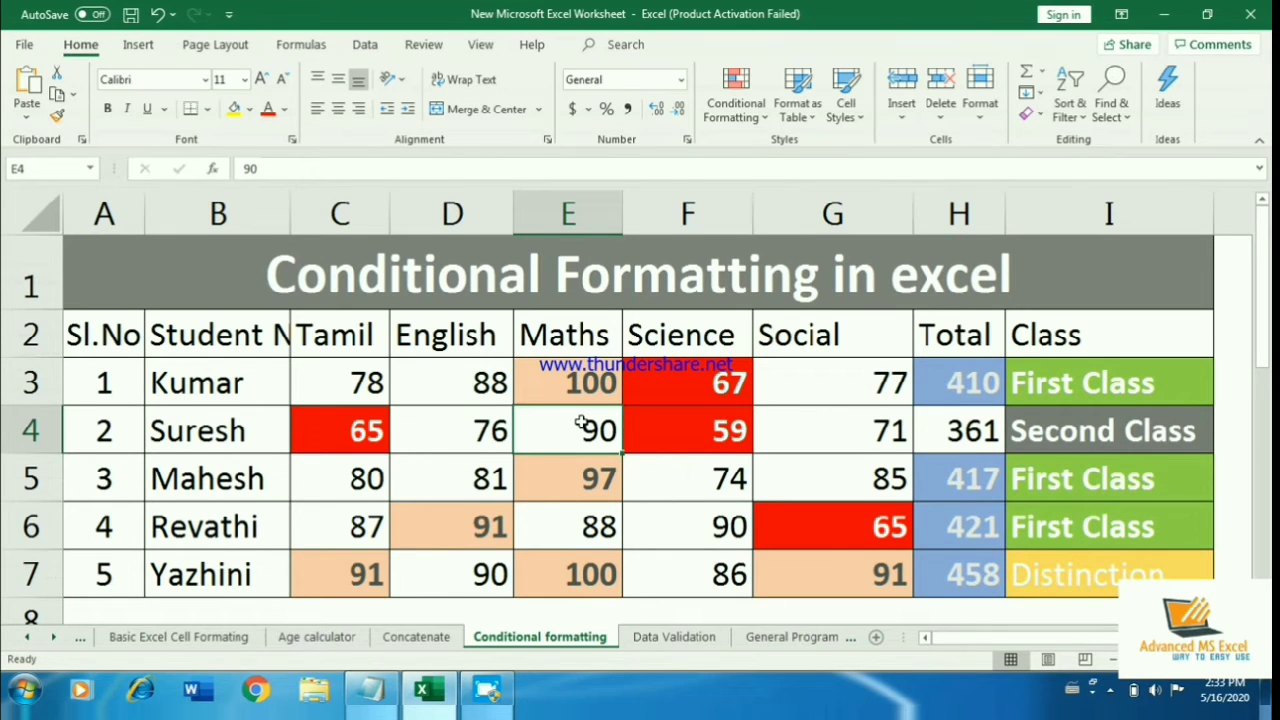
pyautogui.click(1102, 392)
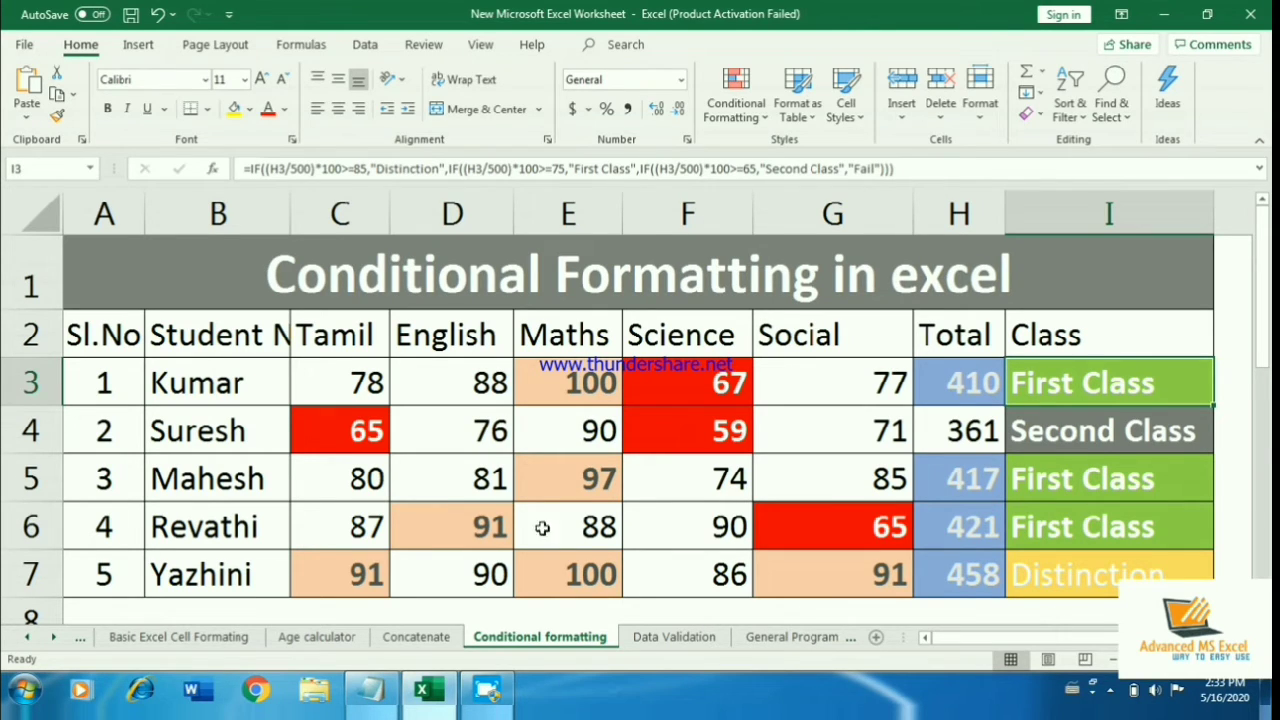
pyautogui.click(477, 479)
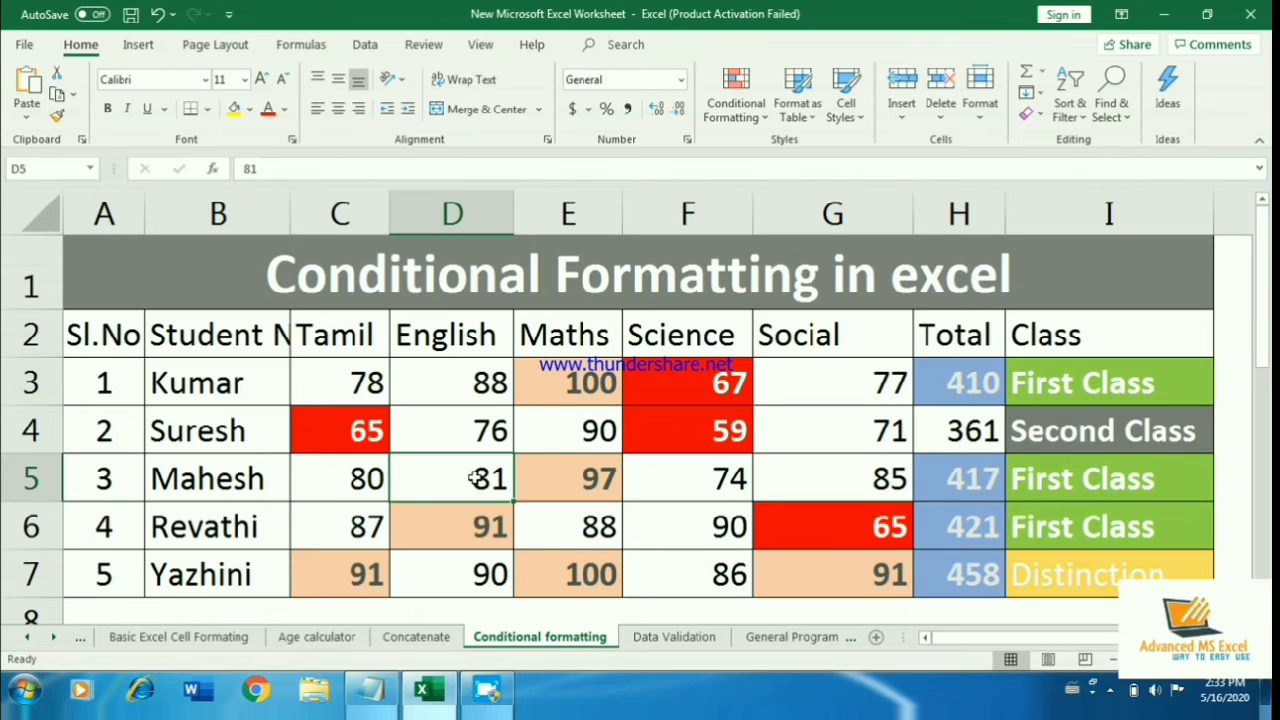
pyautogui.press('Left')
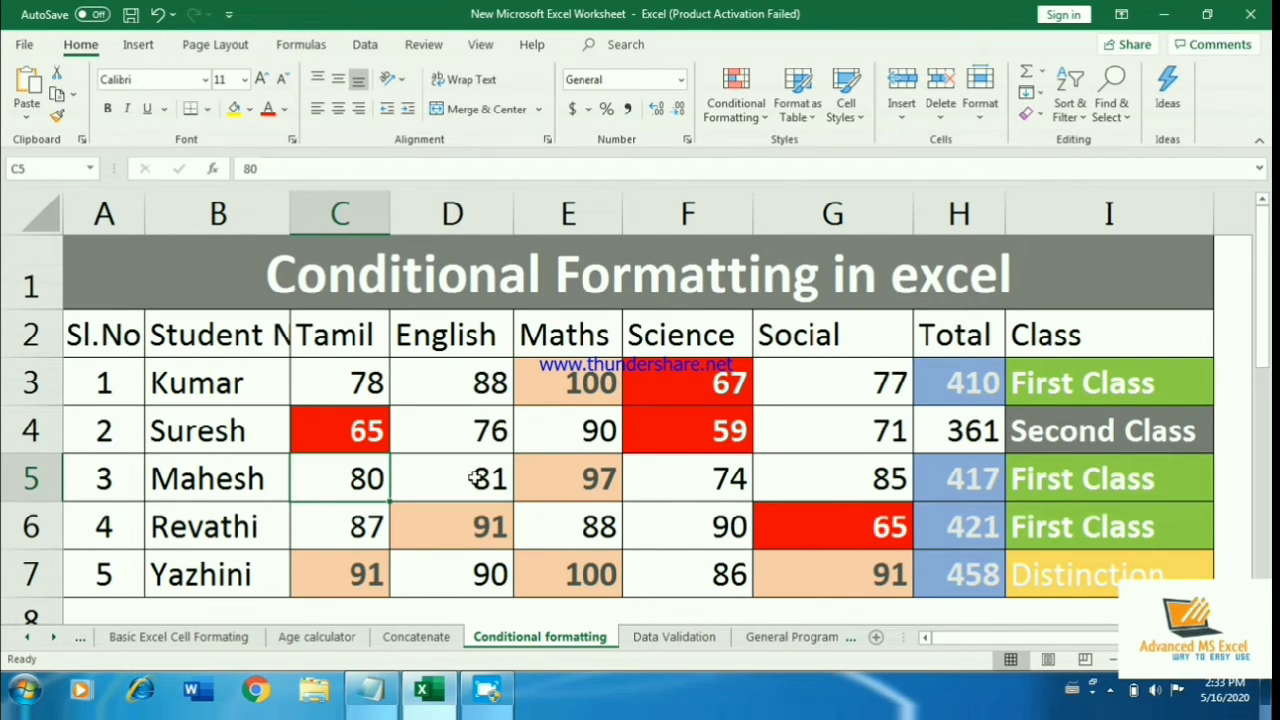
pyautogui.write('45')
pyautogui.press('Return')
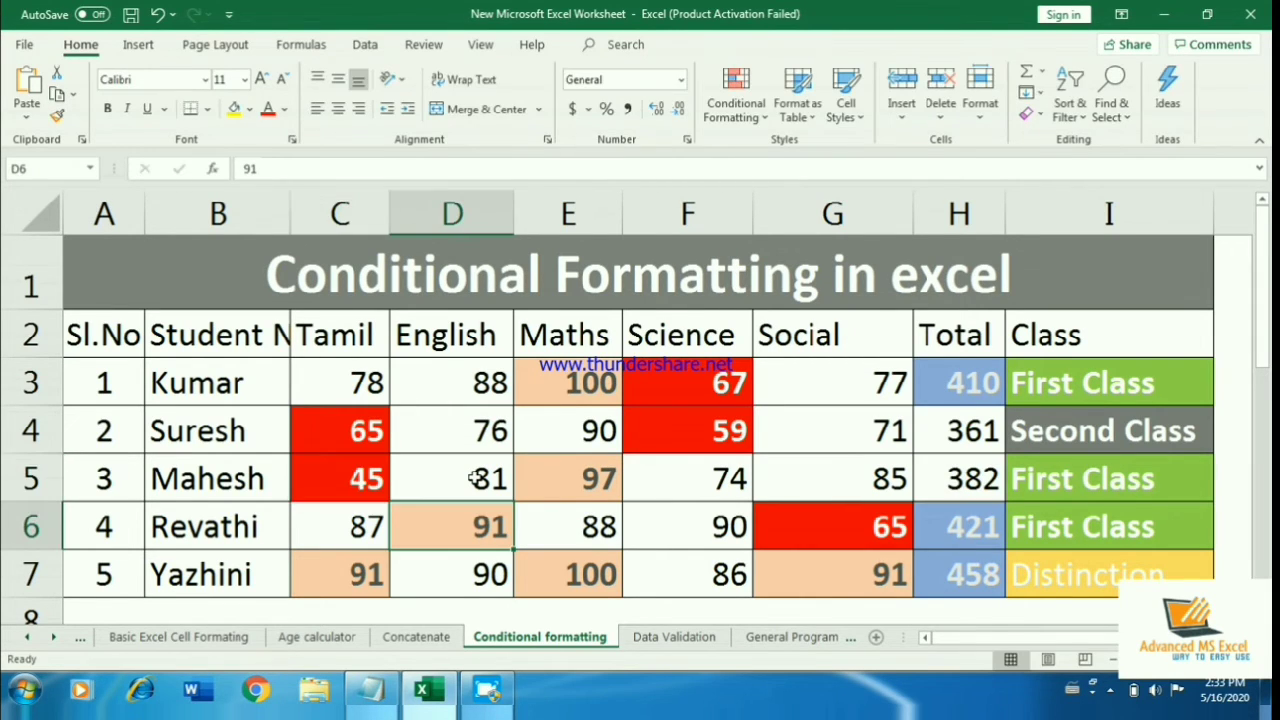
pyautogui.press('Right')
pyautogui.press('Up')
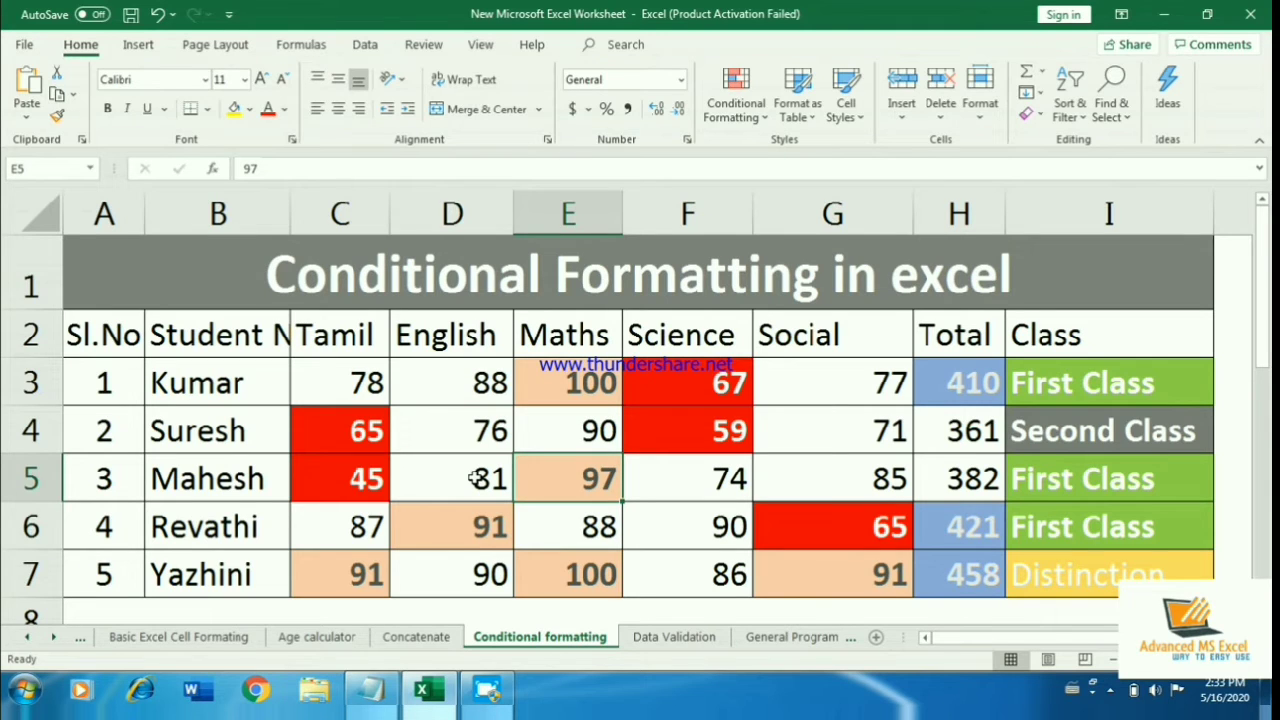
pyautogui.write('55')
pyautogui.press('Tab')
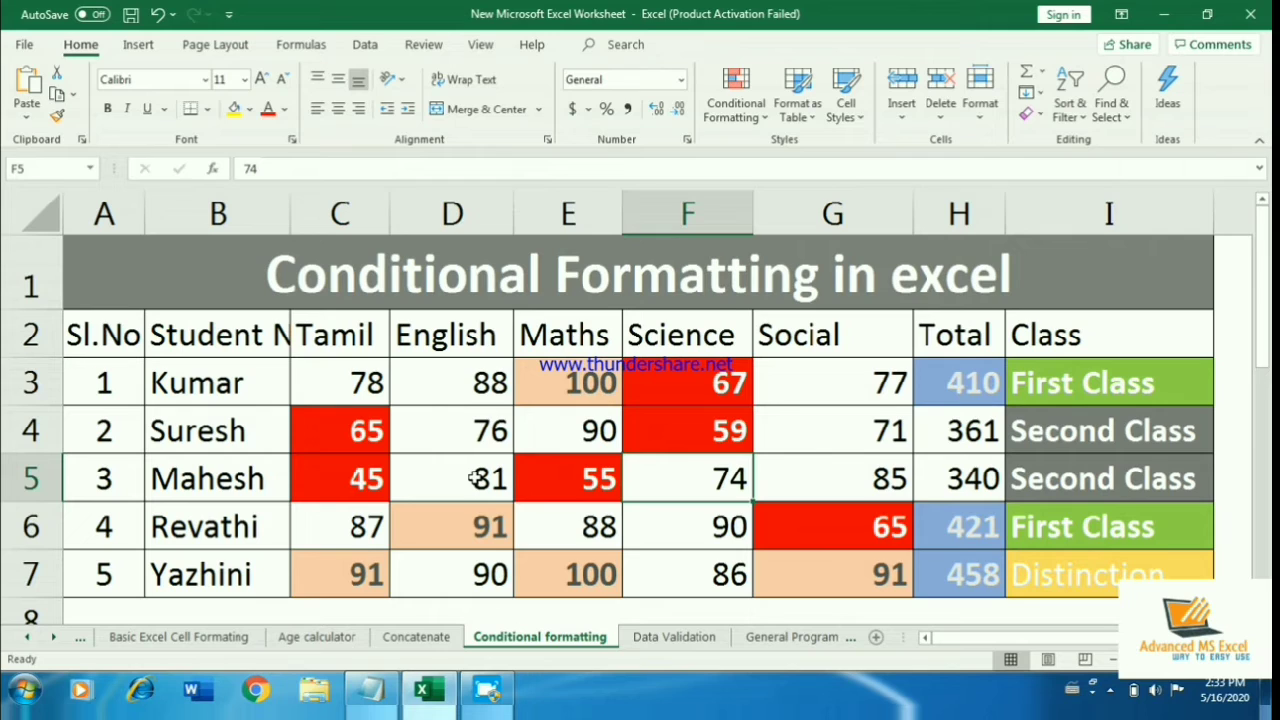
pyautogui.write('34')
pyautogui.press('Tab')
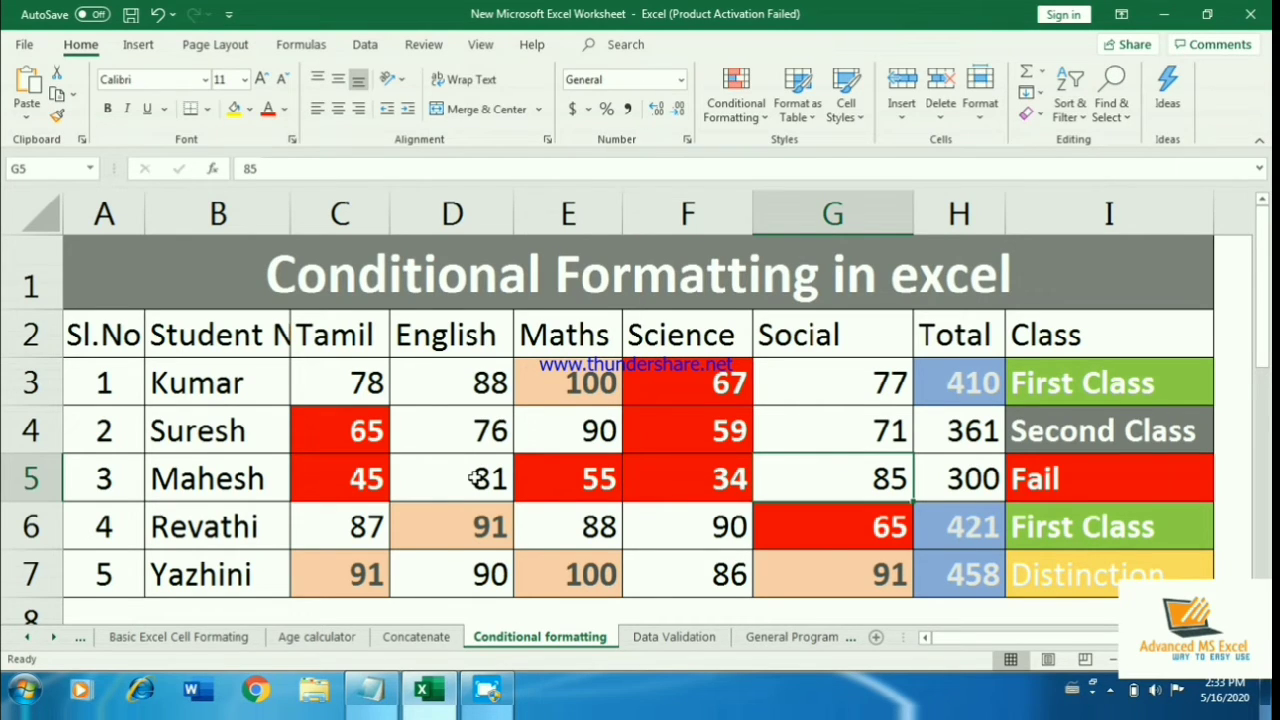
# - Set row 4's Science and Maths marks to 90, after a trial Maths value of 44
pyautogui.press('Up')
pyautogui.press('Left')
pyautogui.press('Left')
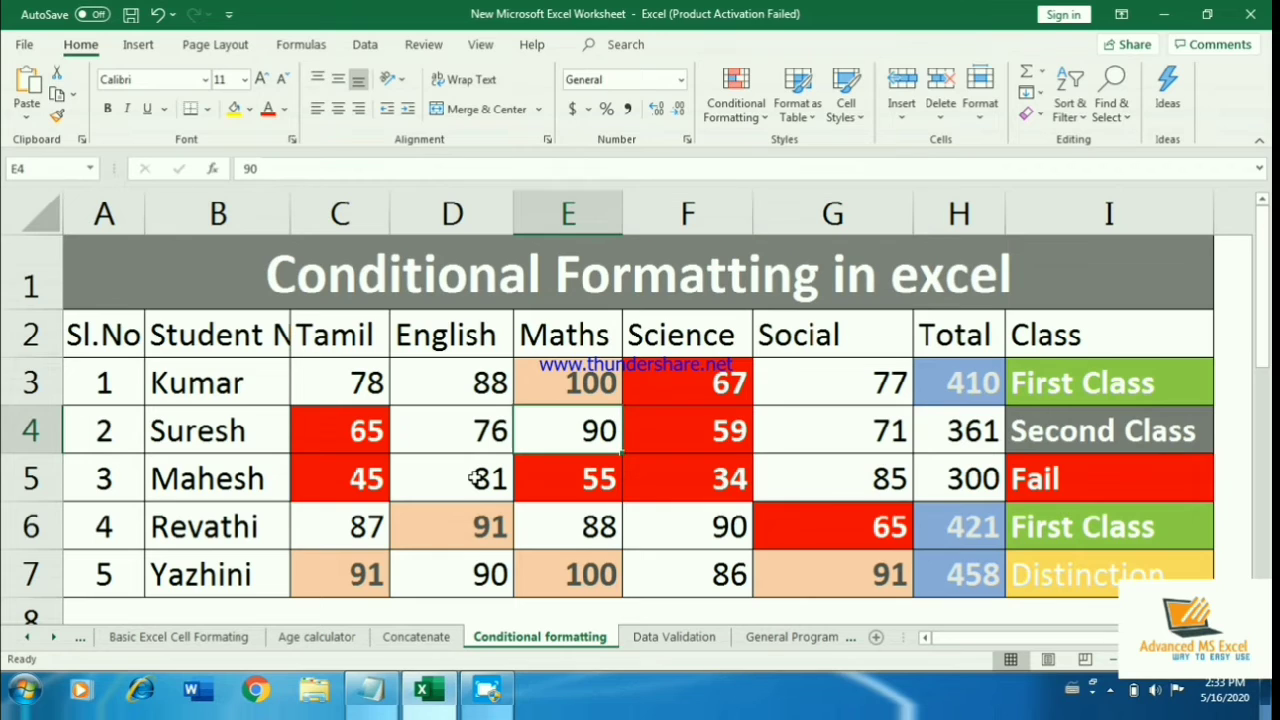
pyautogui.write('4')
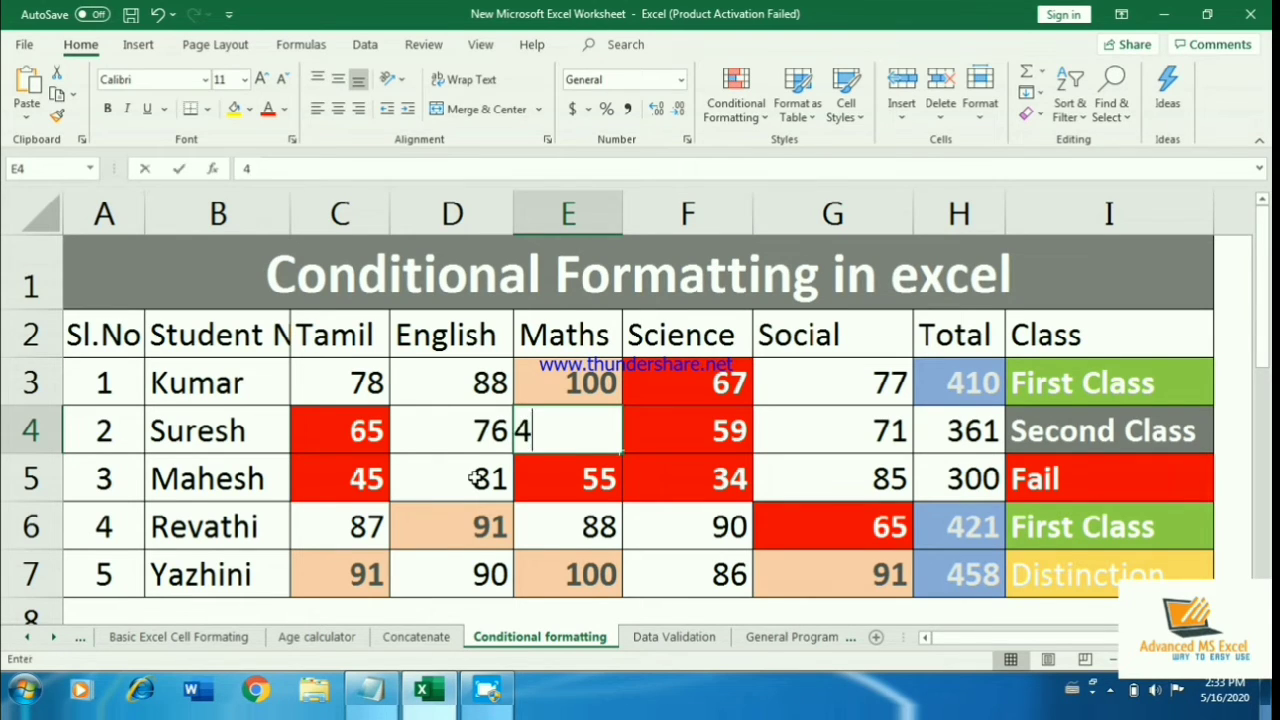
pyautogui.write('4')
pyautogui.press('Tab')
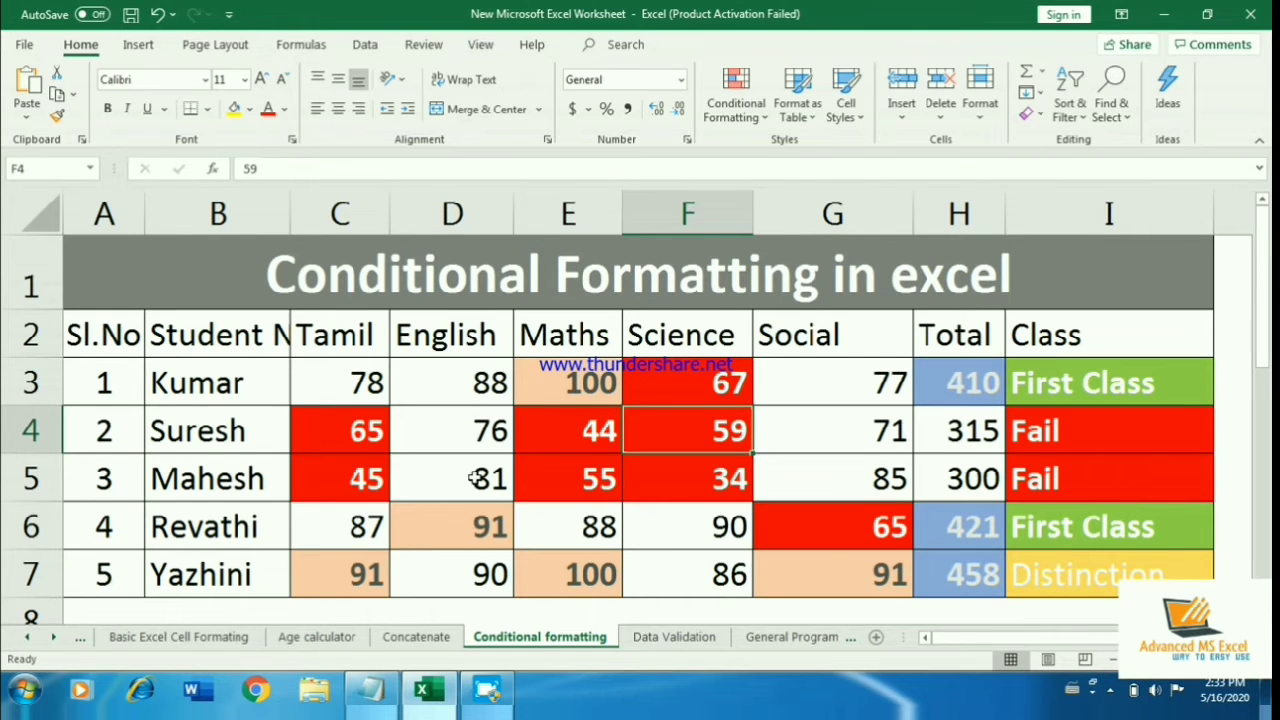
pyautogui.write('90')
pyautogui.press('Return')
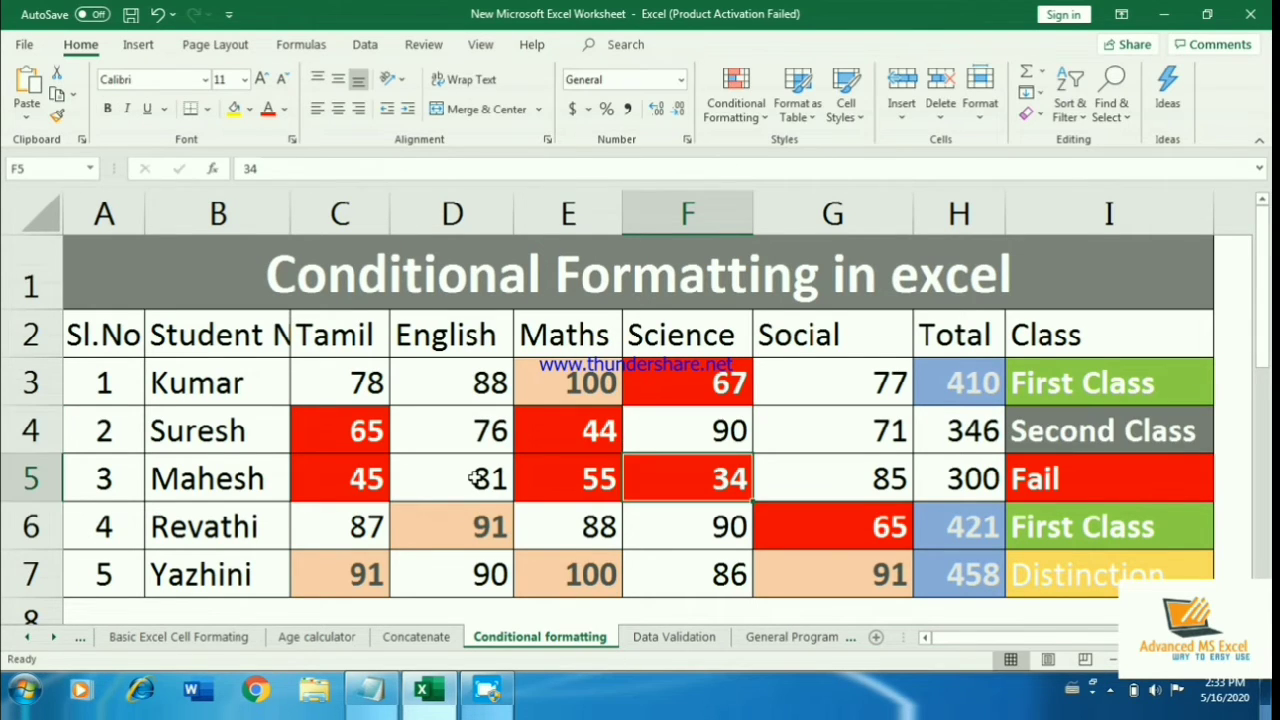
pyautogui.press('Up')
pyautogui.press('Left')
pyautogui.write('90')
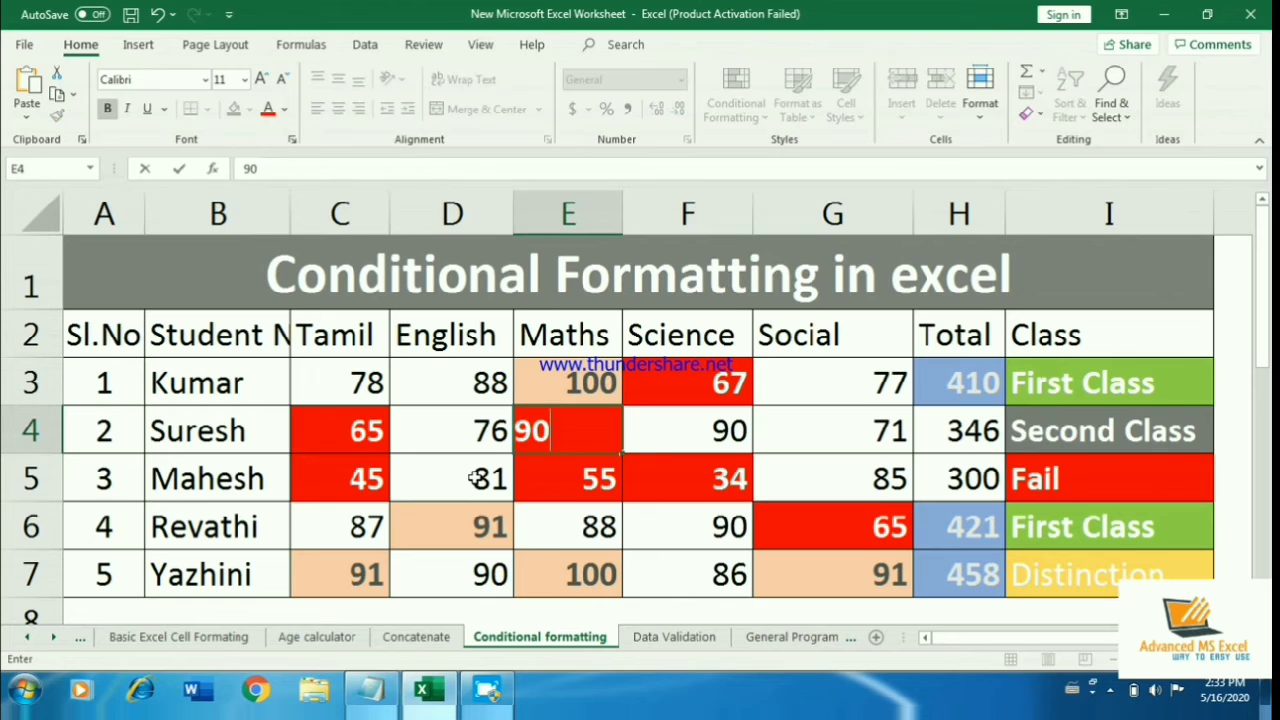
pyautogui.press('Return')
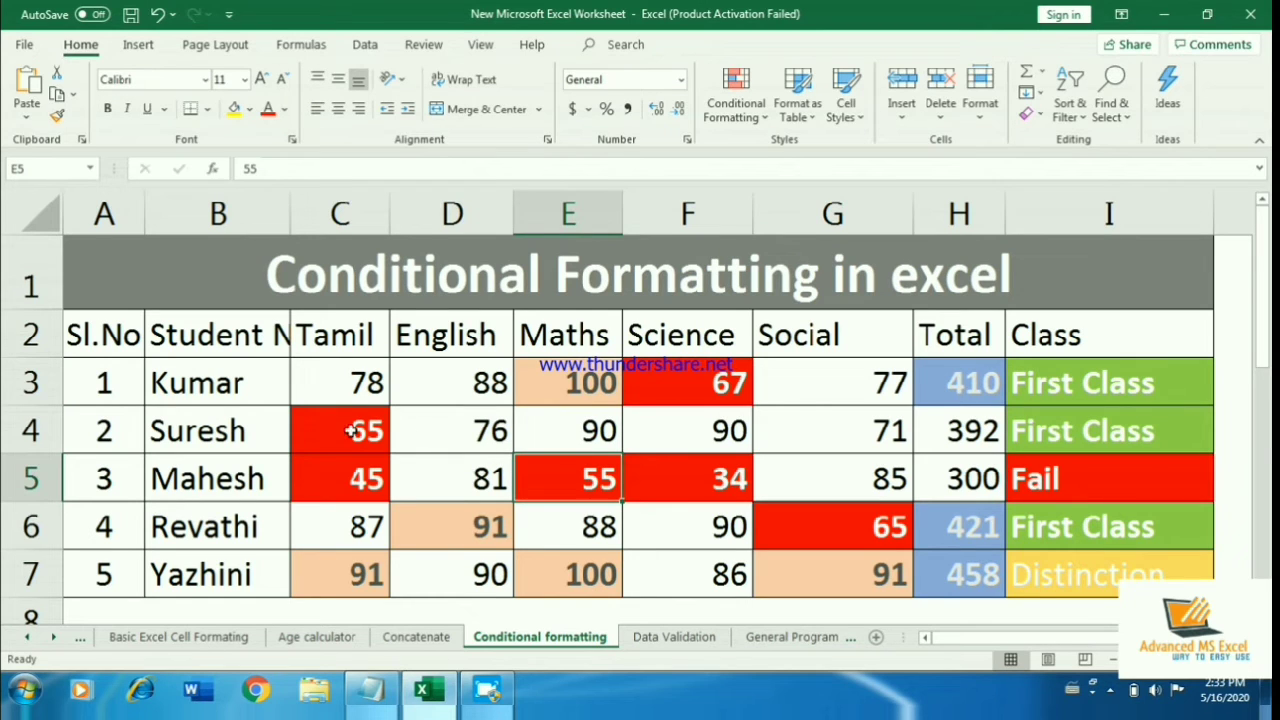
# - Set row 4's Tamil and Social marks to 90, making the total 436 and Class Distinction
pyautogui.click(352, 430)
pyautogui.write('90')
pyautogui.press('Return')
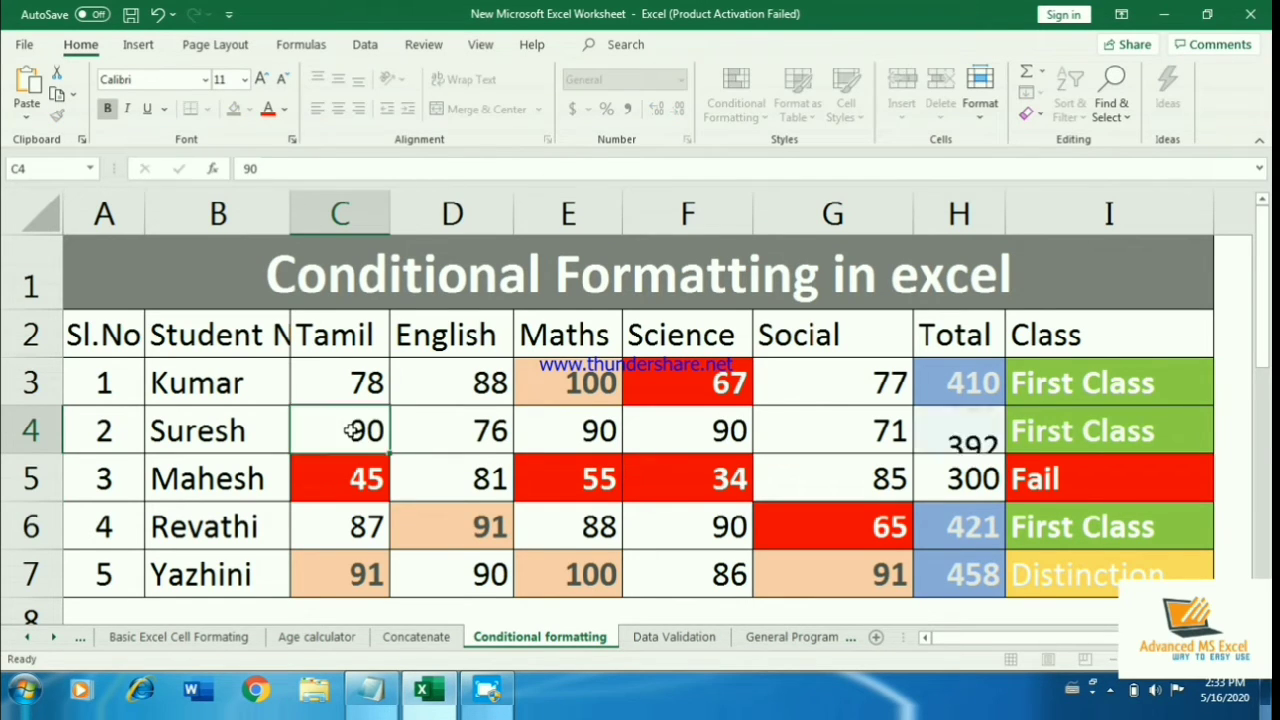
pyautogui.click(857, 430)
pyautogui.write('90')
pyautogui.hotkey('ctrl', 'Return')
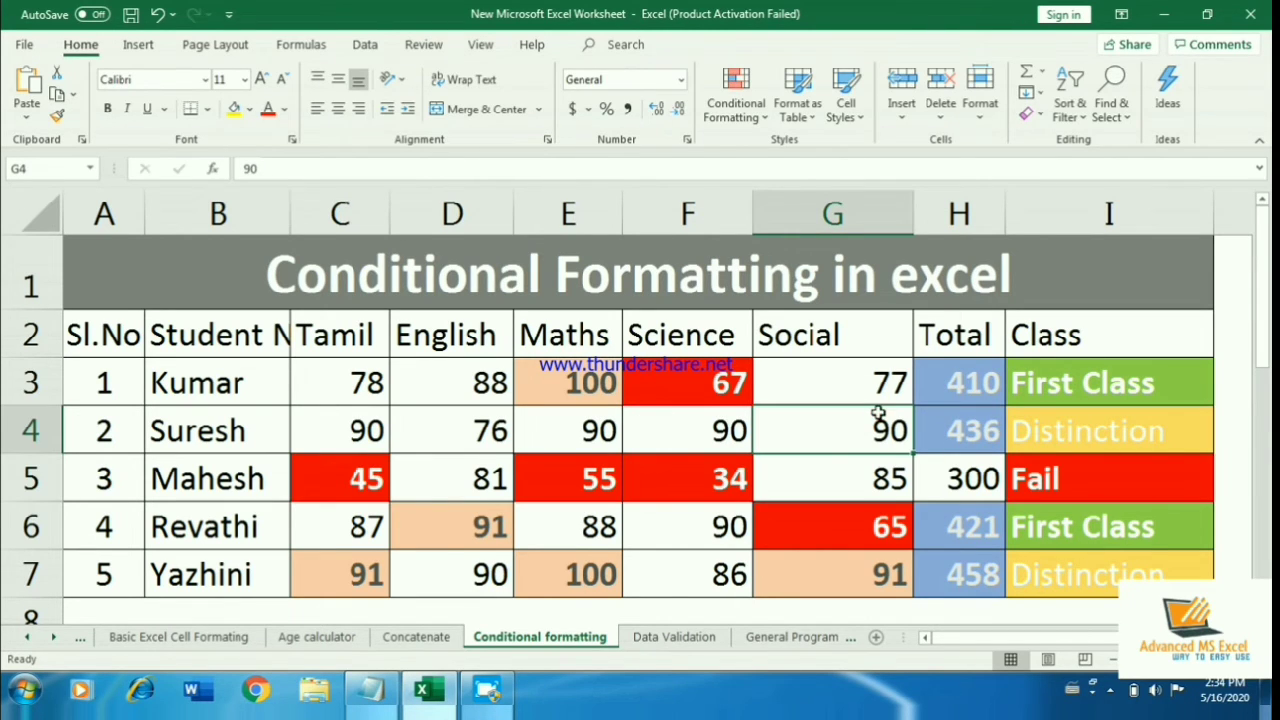
pyautogui.click(828, 356)
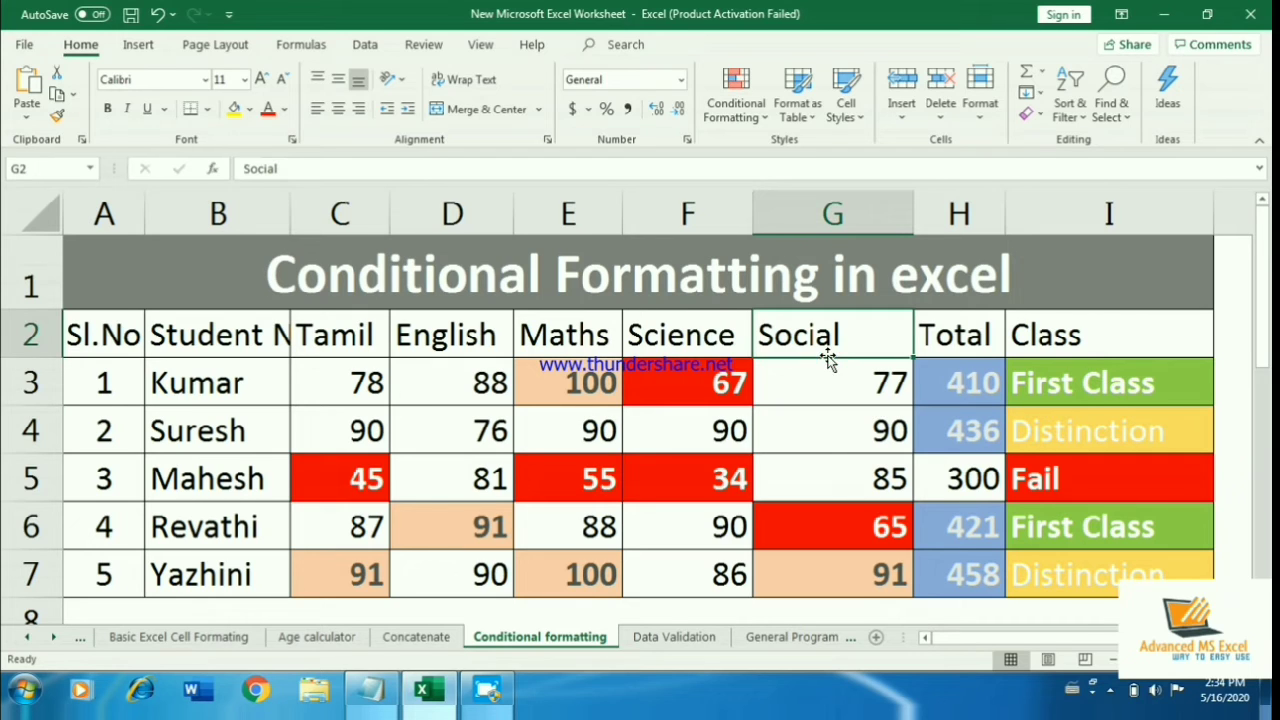
pyautogui.click(799, 400)
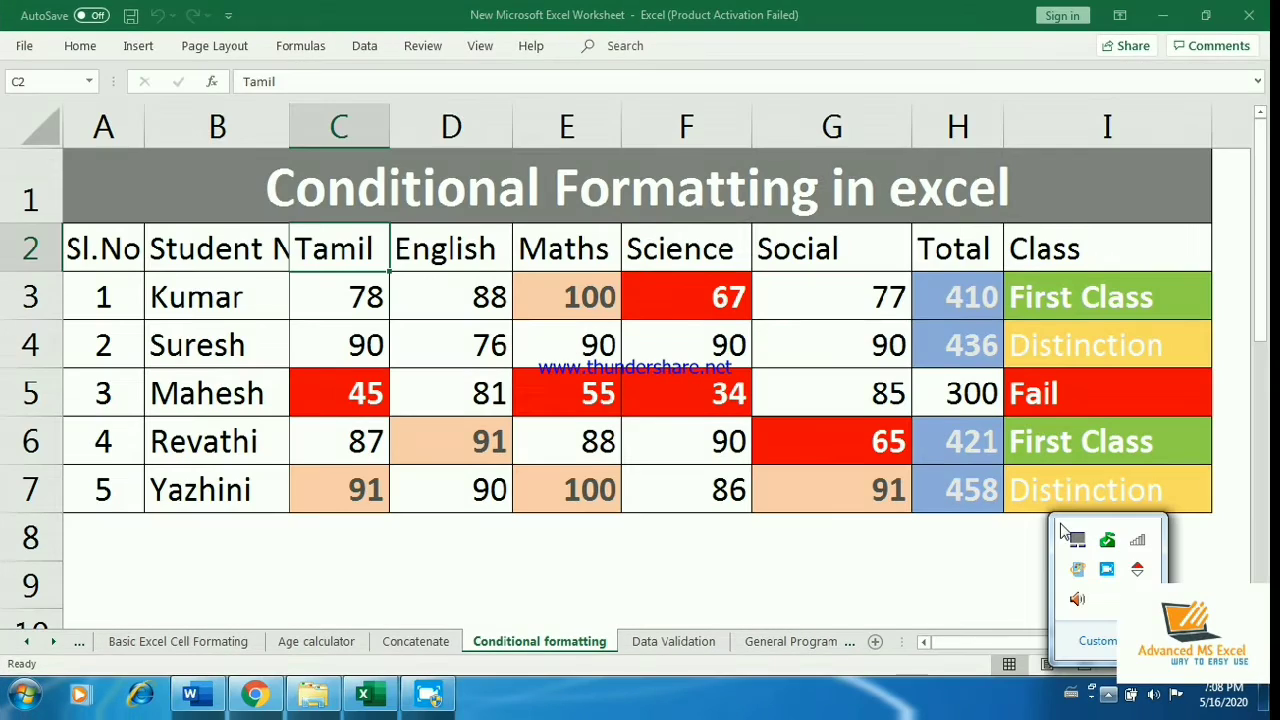
# - Select the entire nested IF grading formula of cell I3 in the formula bar
pyautogui.click(1093, 380)
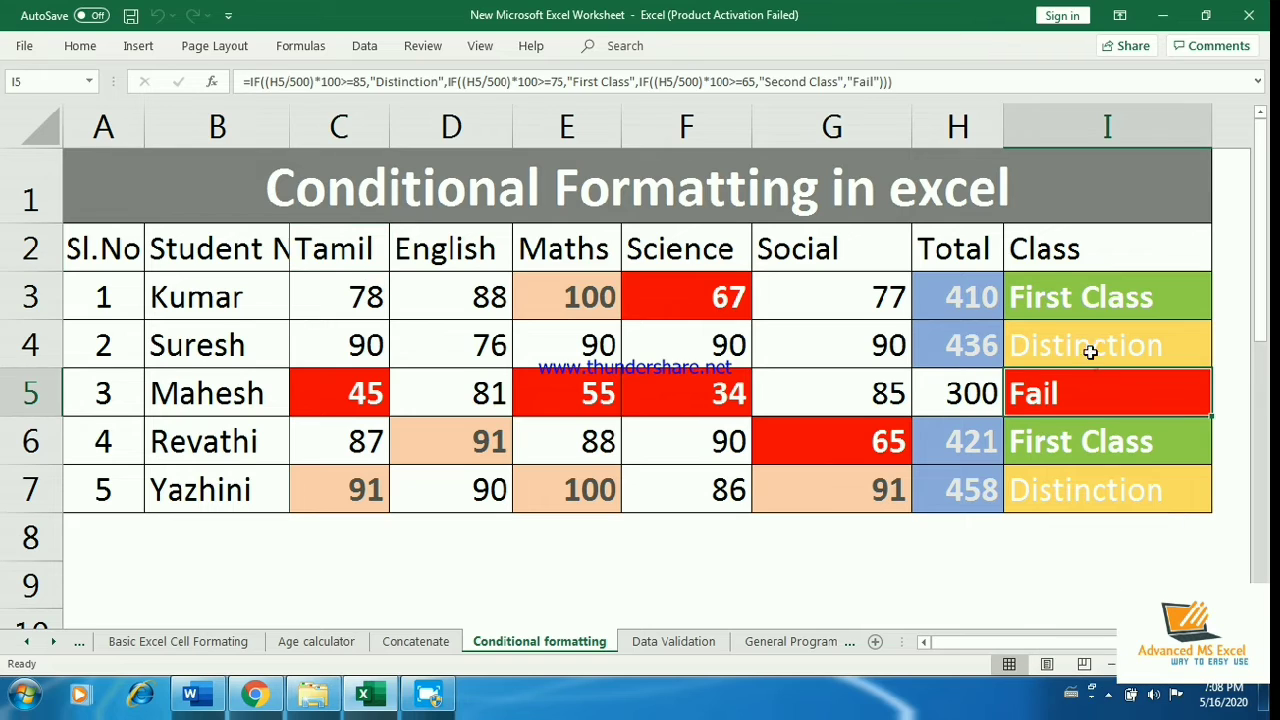
pyautogui.click(1081, 310)
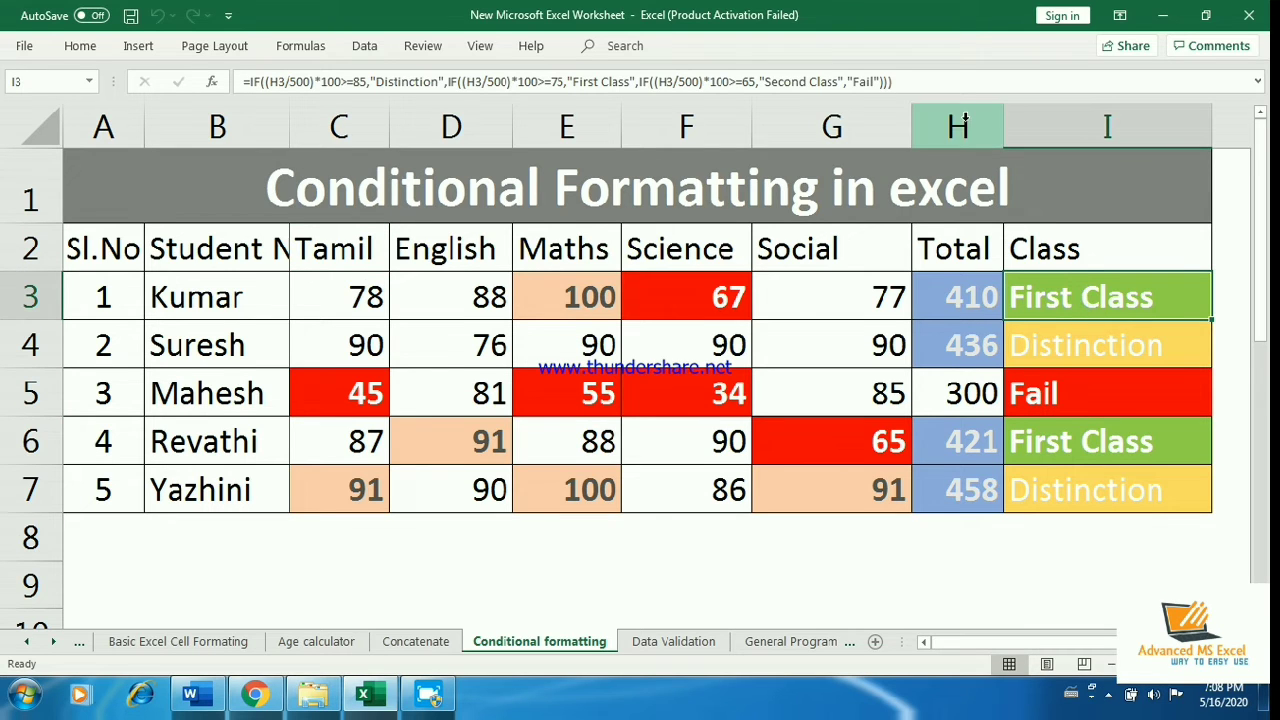
pyautogui.doubleClick(1095, 300)
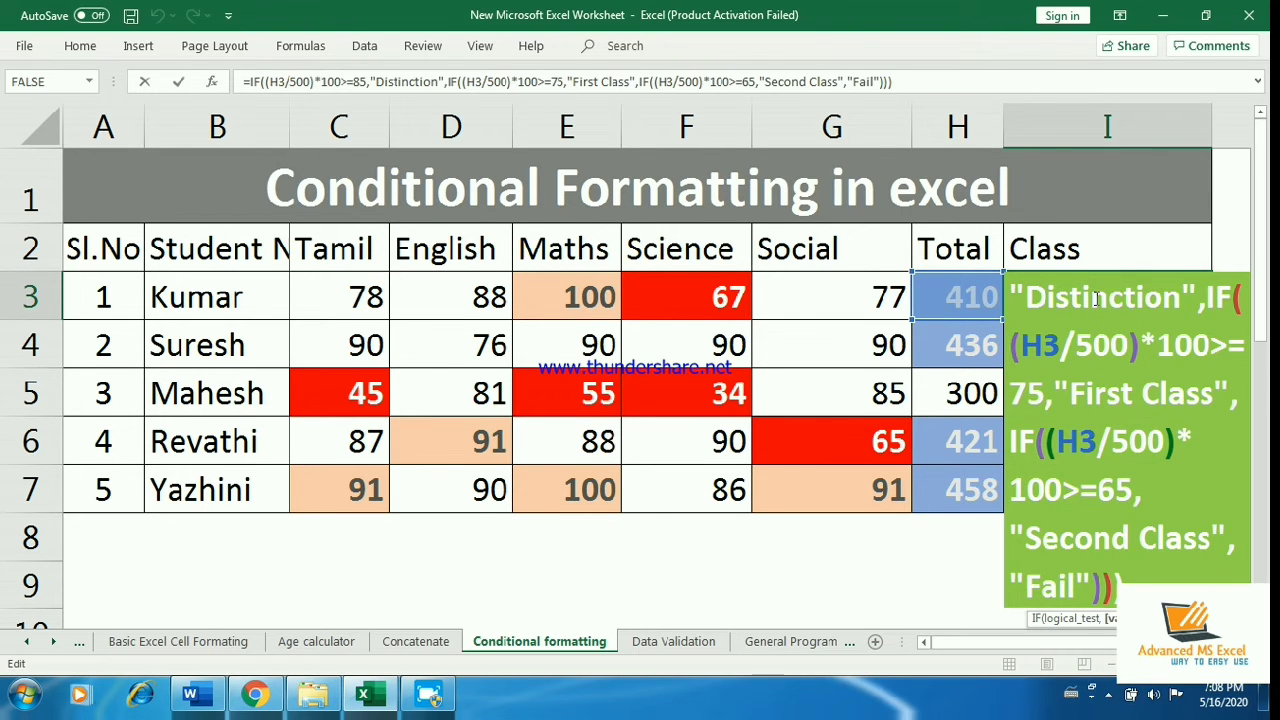
pyautogui.click(912, 82)
pyautogui.moveTo(892, 82); pyautogui.dragTo(243, 82)
pyautogui.hotkey('ctrl', 'c')
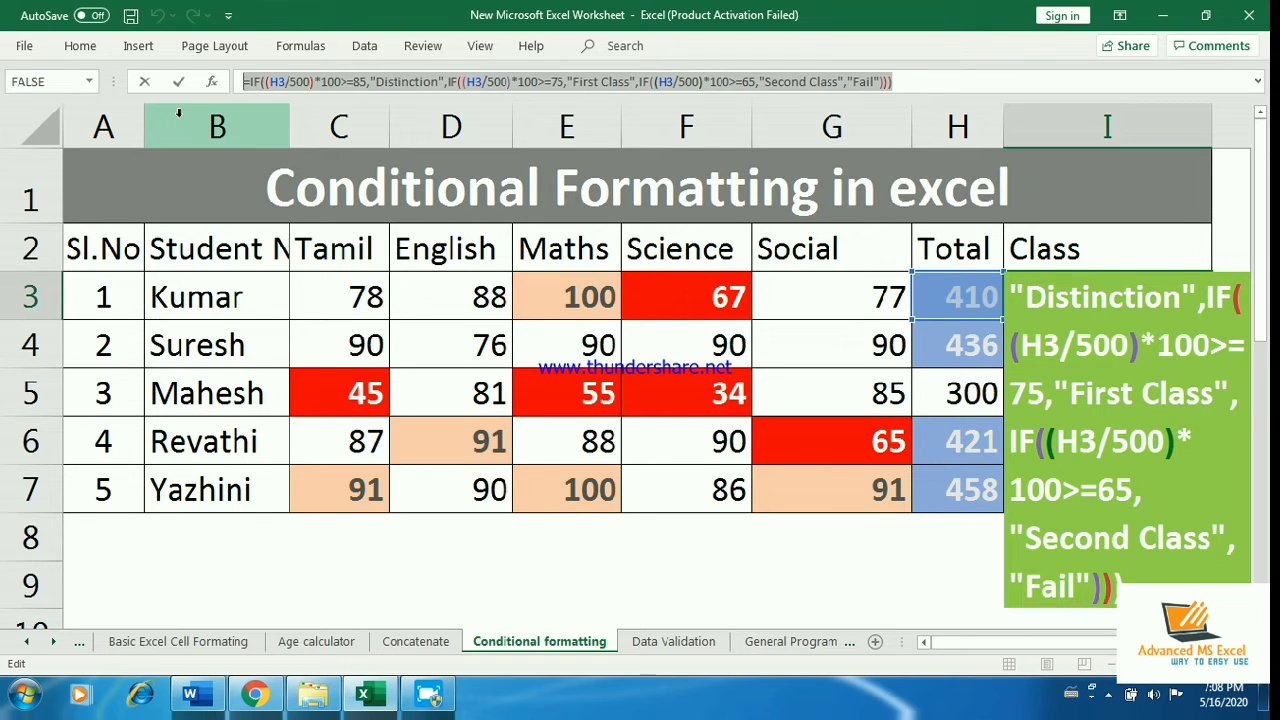
# - Paste the IF formula into the blank Word document and enlarge it to 28 pt
pyautogui.hotkey('alt', 'Tab')
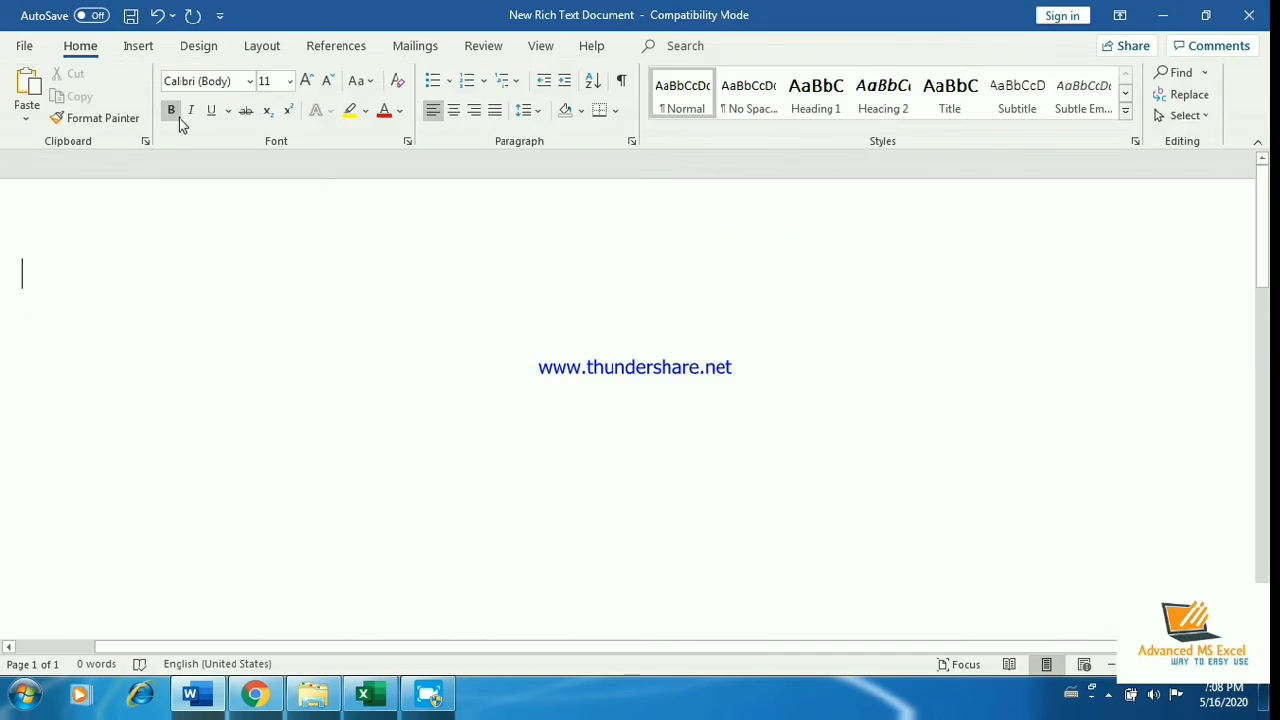
pyautogui.hotkey('ctrl', 'v')
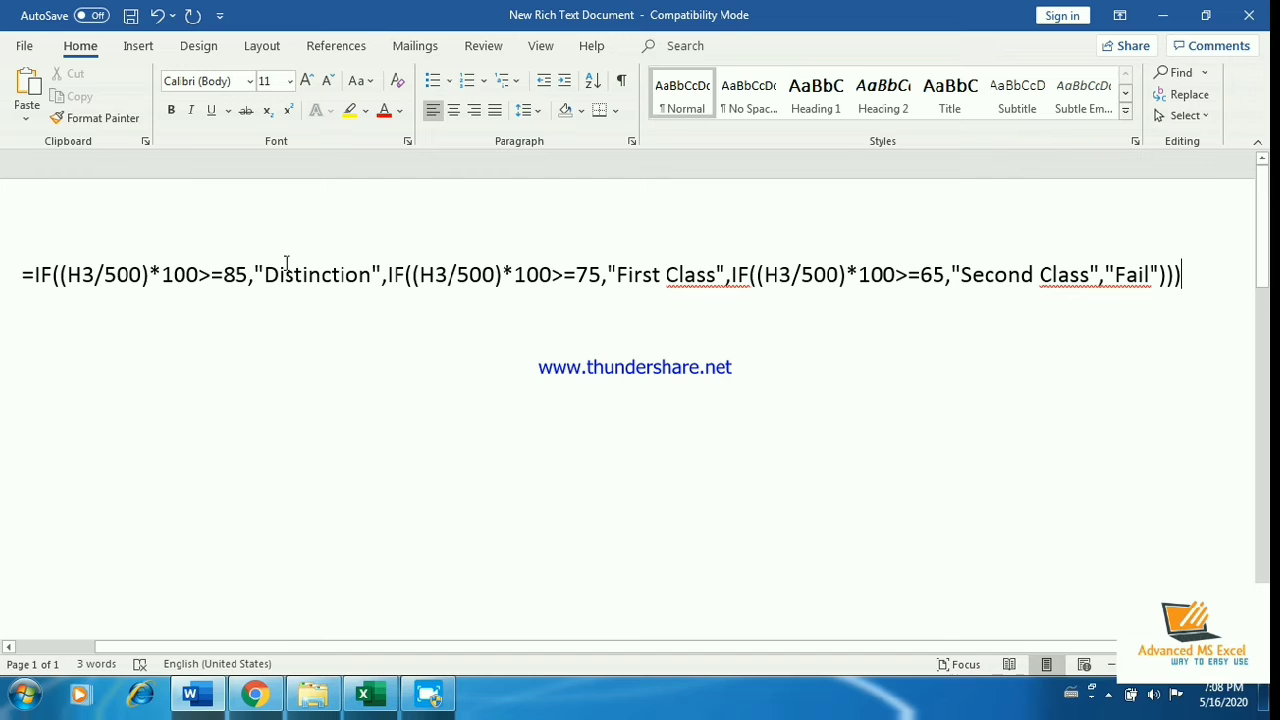
pyautogui.tripleClick(286, 263)
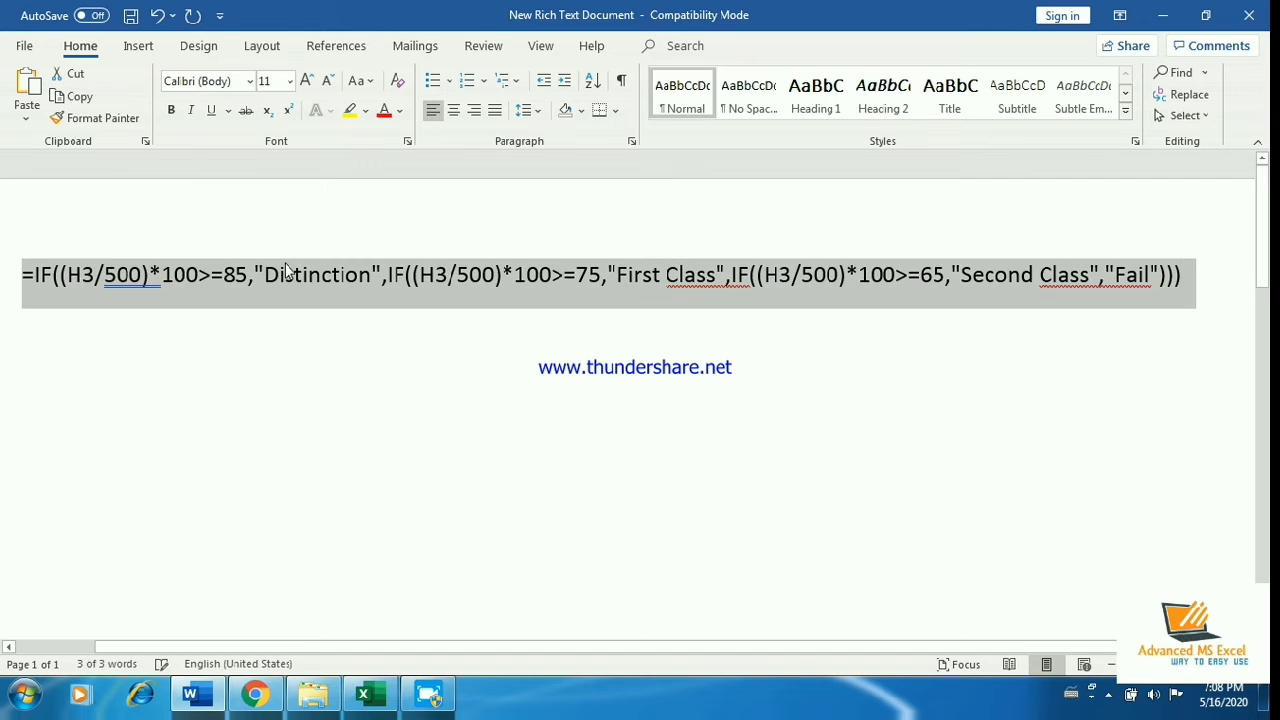
pyautogui.hotkey('ctrl', 'shift', '.')
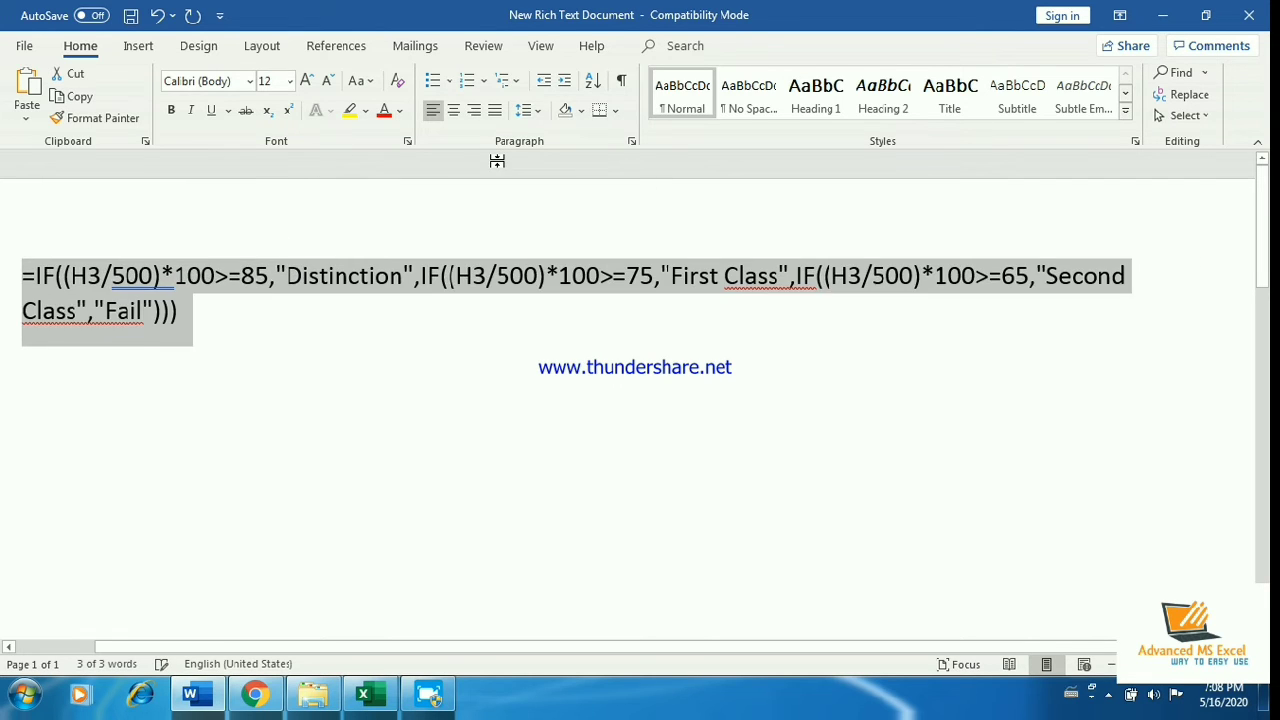
pyautogui.hotkey('ctrl', 'shift', '.')
pyautogui.hotkey('ctrl', 'shift', '.')
pyautogui.hotkey('ctrl', 'shift', '.')
pyautogui.hotkey('ctrl', 'shift', '.')
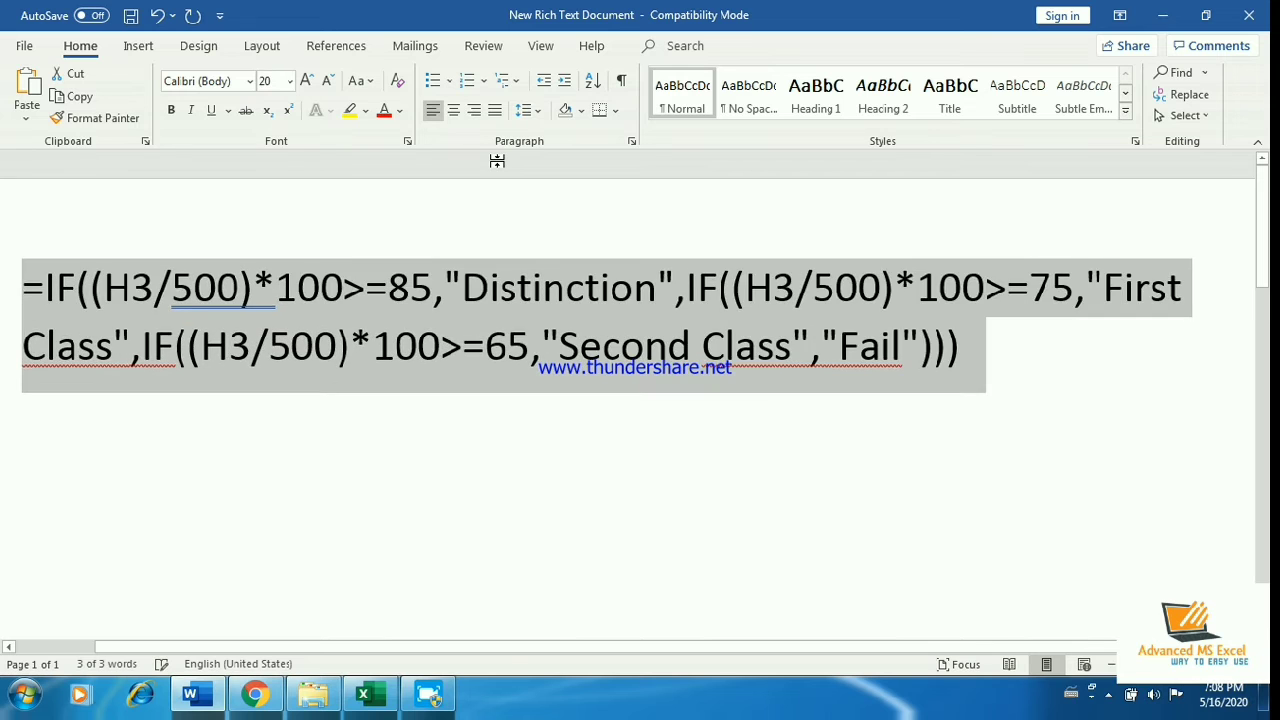
pyautogui.hotkey('ctrl', 'shift', '.')
pyautogui.hotkey('ctrl', 'shift', '.')
pyautogui.hotkey('ctrl', 'shift', '.')
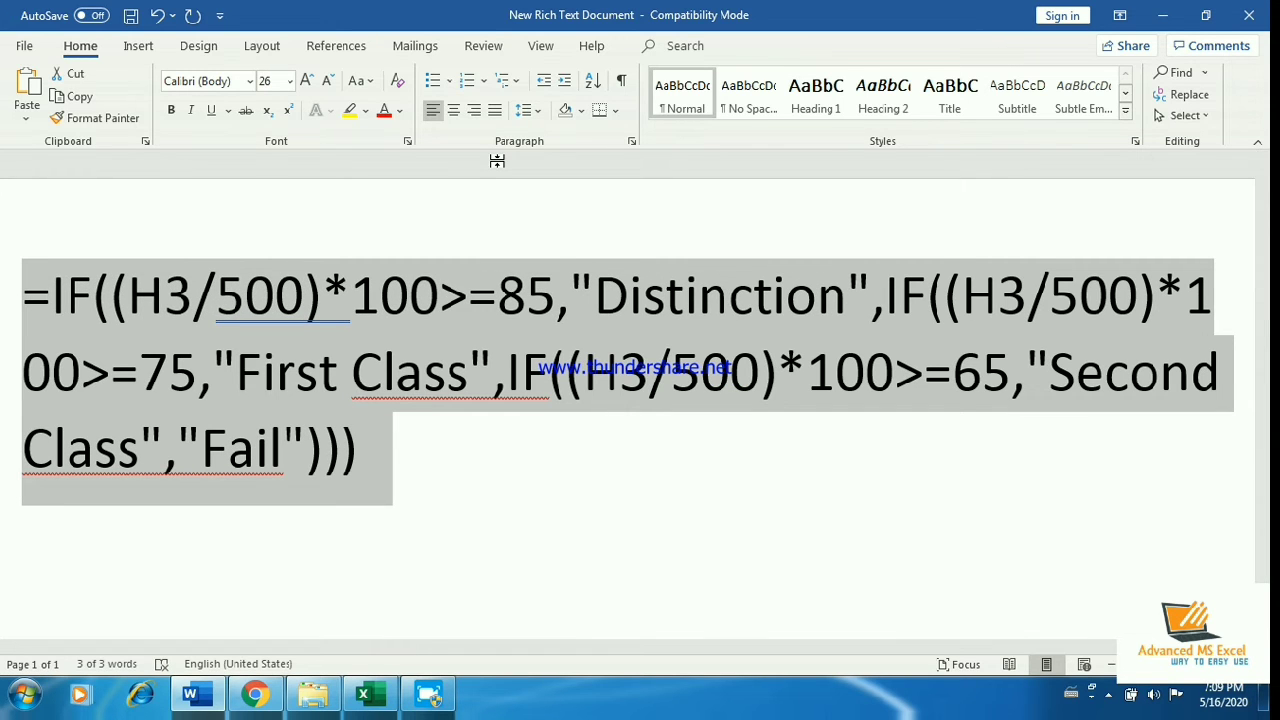
pyautogui.hotkey('ctrl', 'shift', '.')
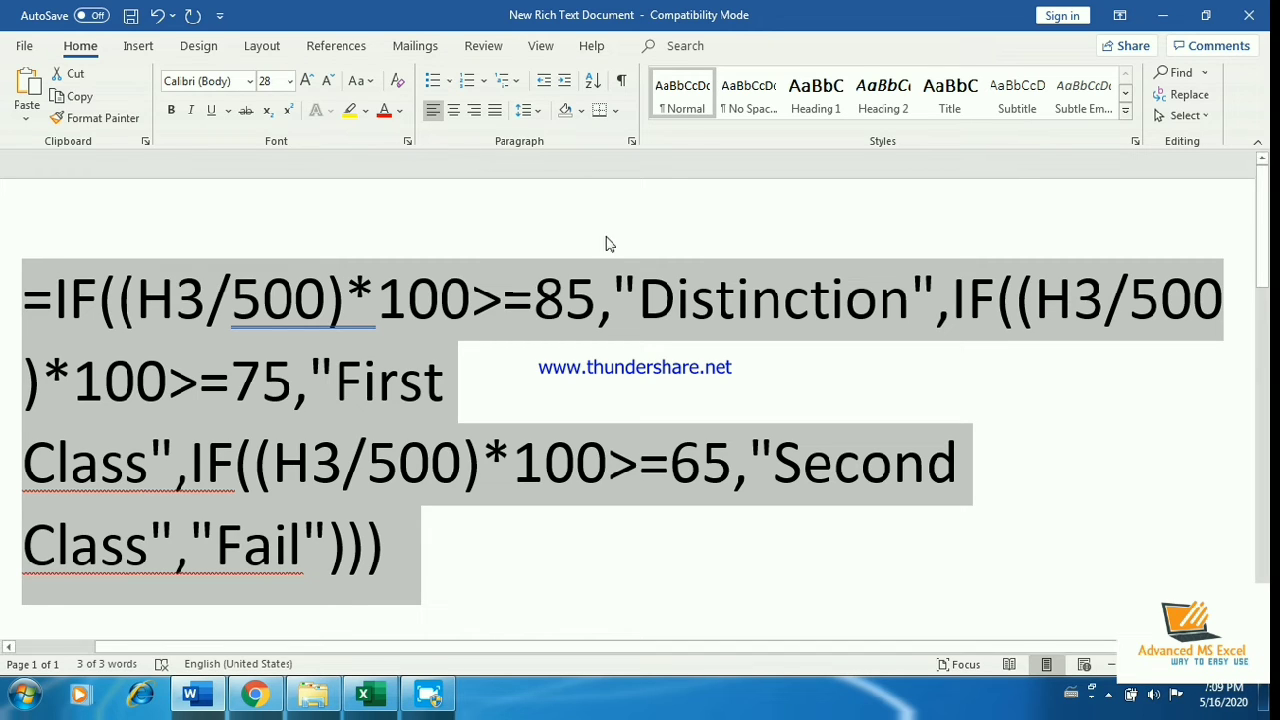
# - Break the formula so the second and third IF each start on a new line
pyautogui.click(953, 312)
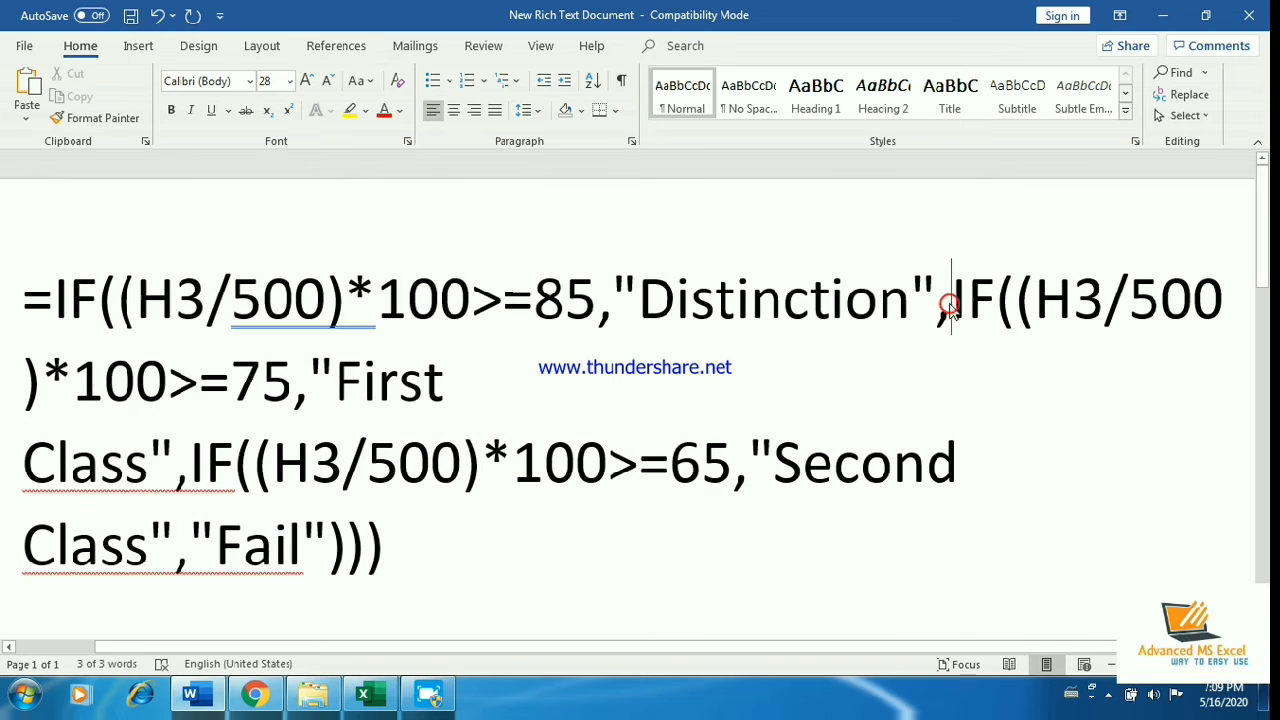
pyautogui.press('Return')
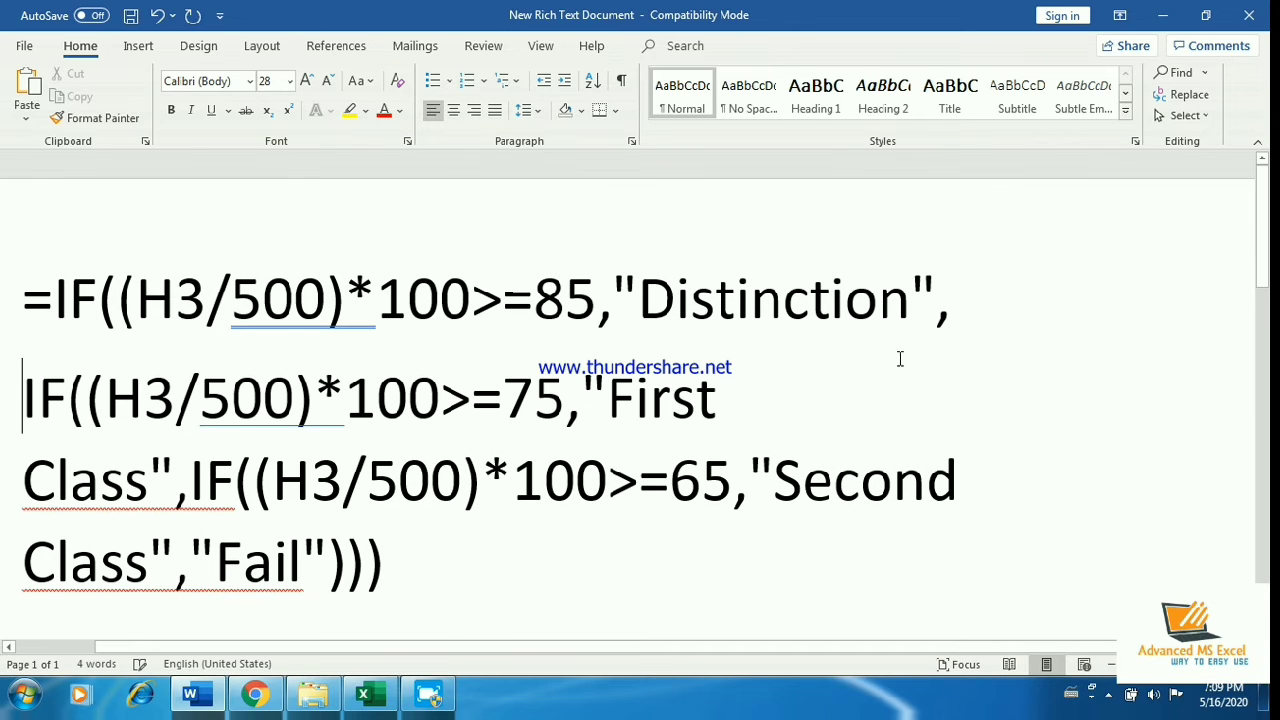
pyautogui.click(580, 396)
pyautogui.press('Return')
pyautogui.press('BackSpace')
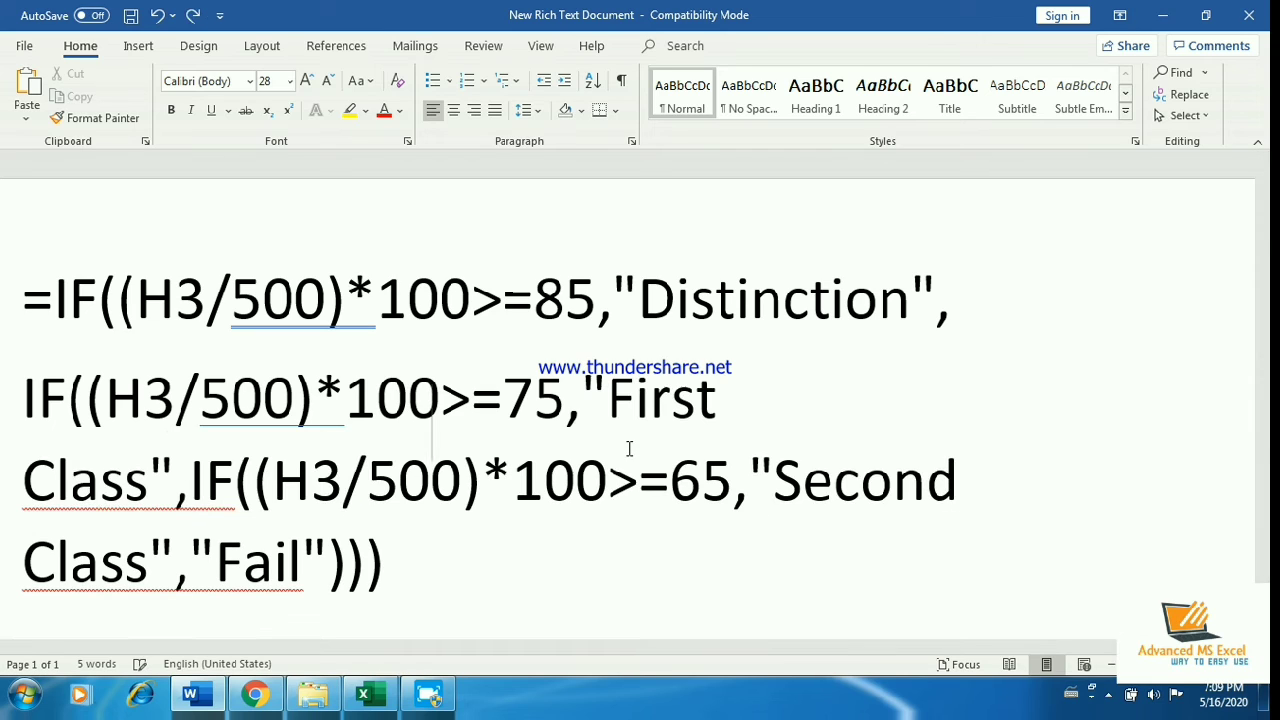
pyautogui.click(190, 490)
pyautogui.press('Return')
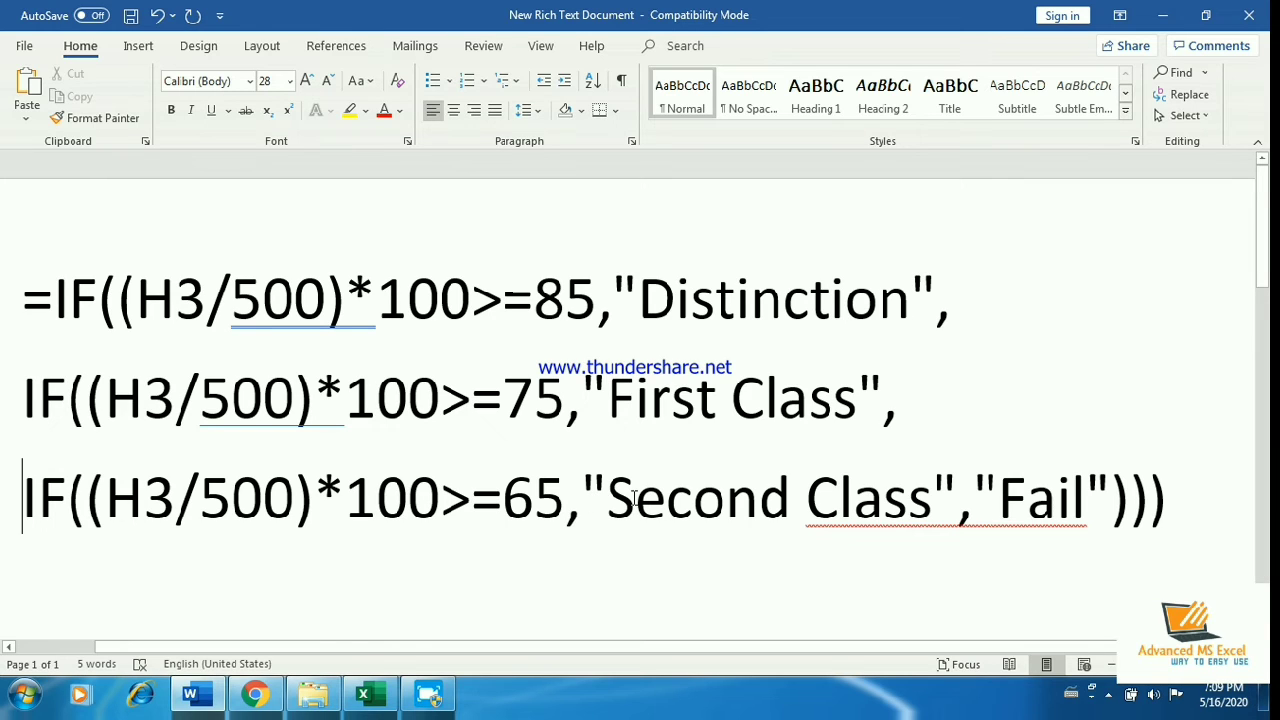
pyautogui.click(975, 407)
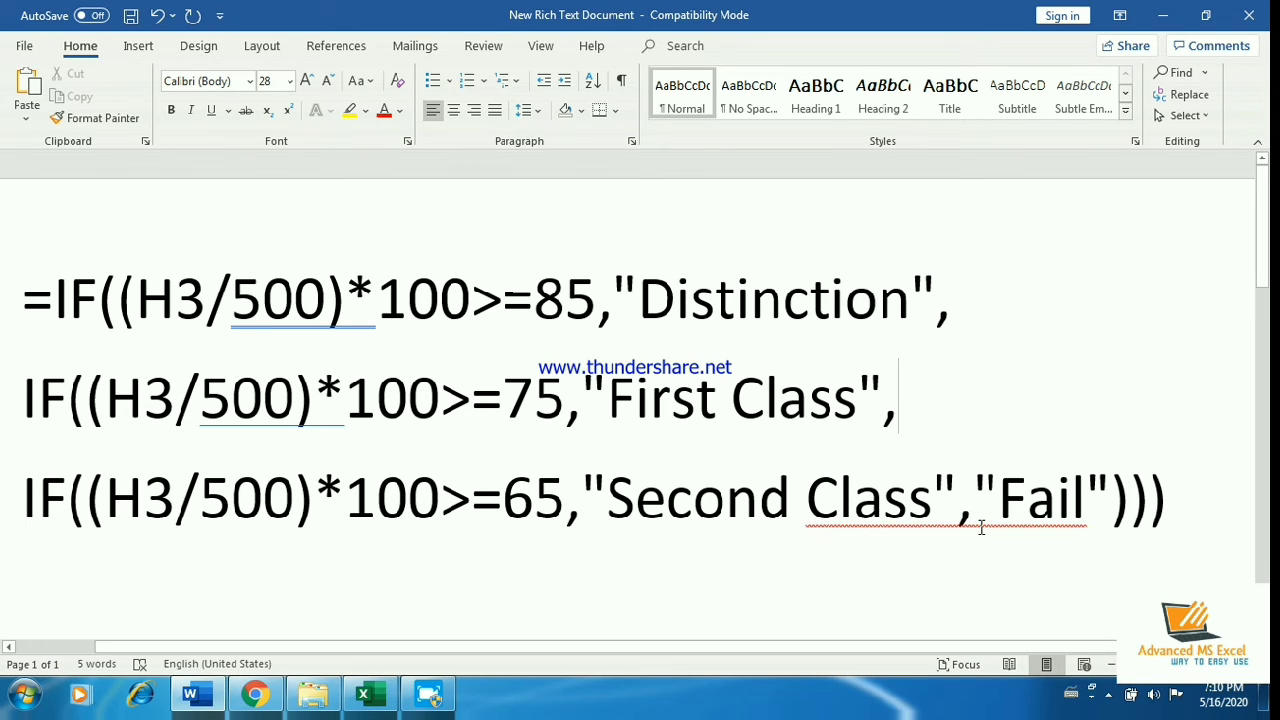
# - Insert a new if( before "Fail" and paste the (H3/500)*100>= test into it
pyautogui.click(981, 528)
pyautogui.write('i')
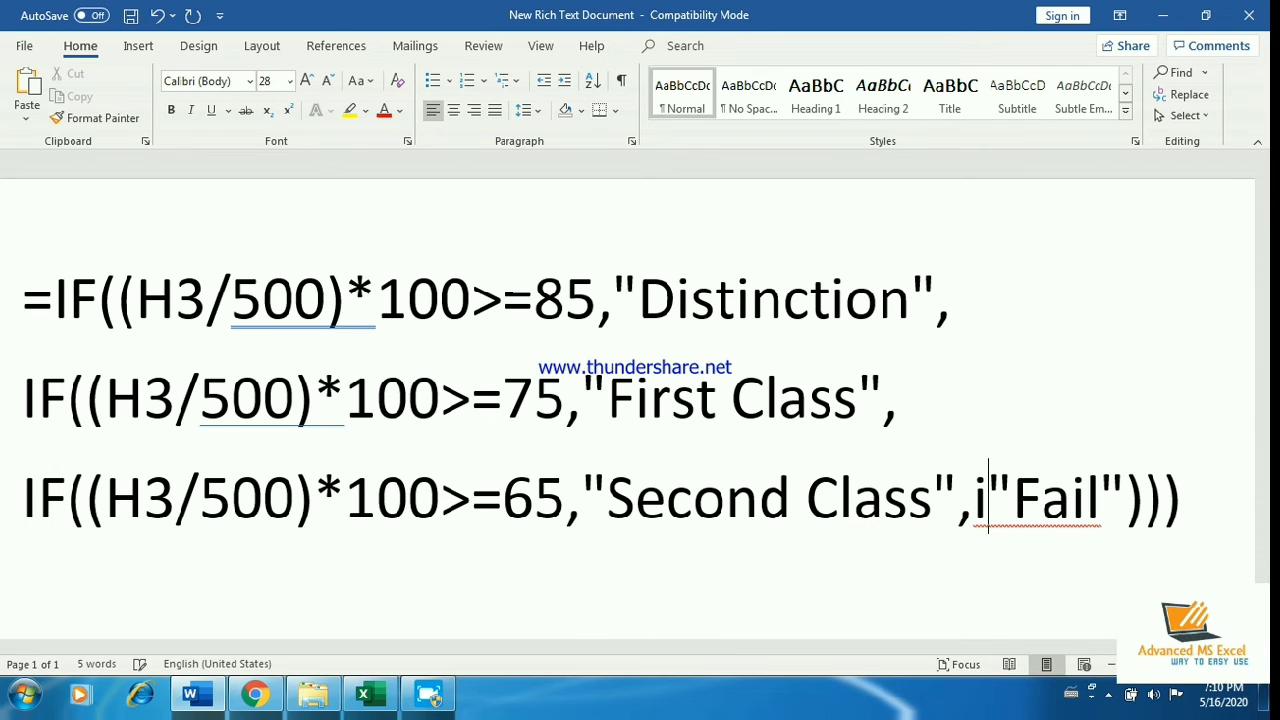
pyautogui.write('f')
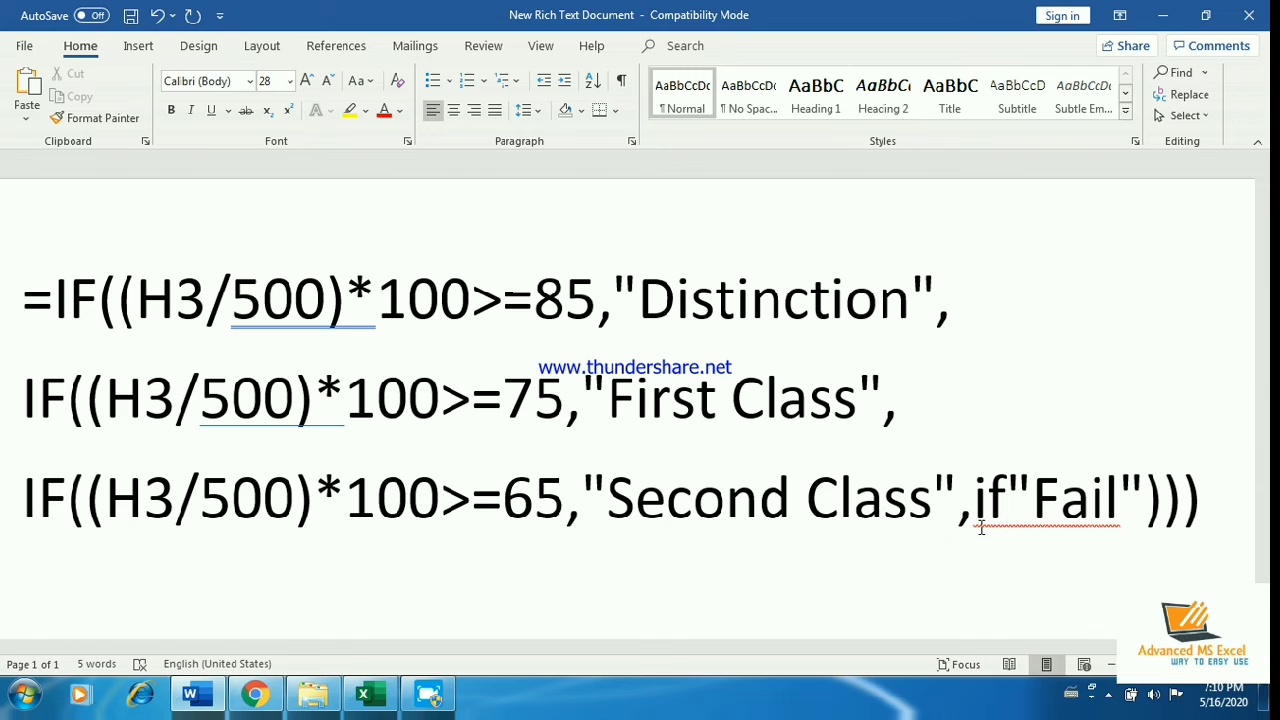
pyautogui.write('(')
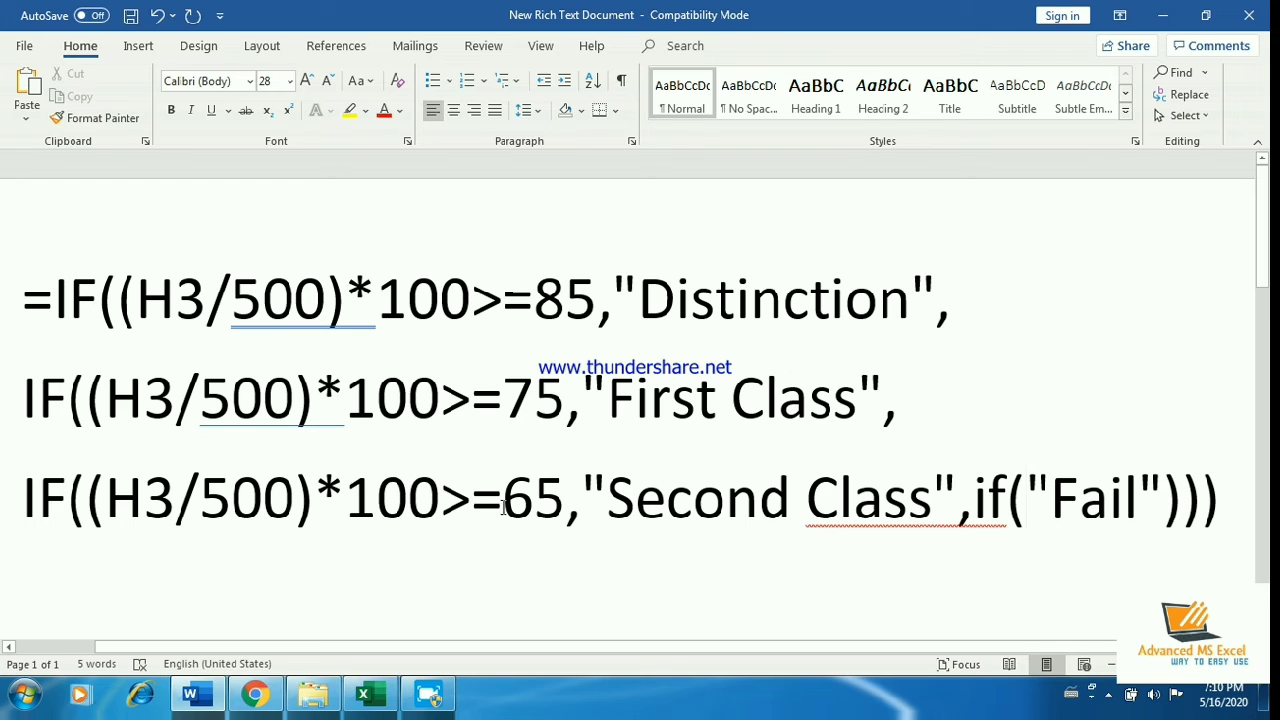
pyautogui.moveTo(502, 505)
pyautogui.mouseDown()
pyautogui.moveTo(119, 477)
pyautogui.moveTo(100, 487)
pyautogui.mouseUp()
pyautogui.hotkey('ctrl', 'c')
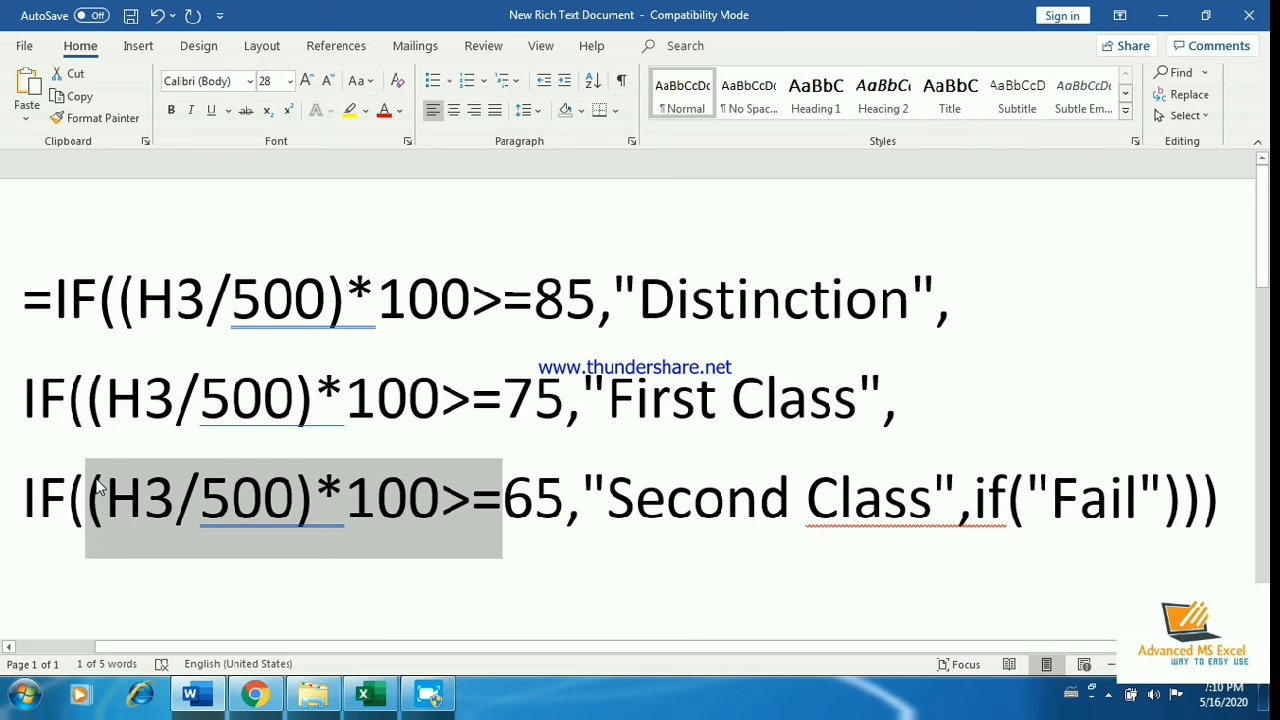
pyautogui.click(1028, 498)
pyautogui.hotkey('ctrl', 'v')
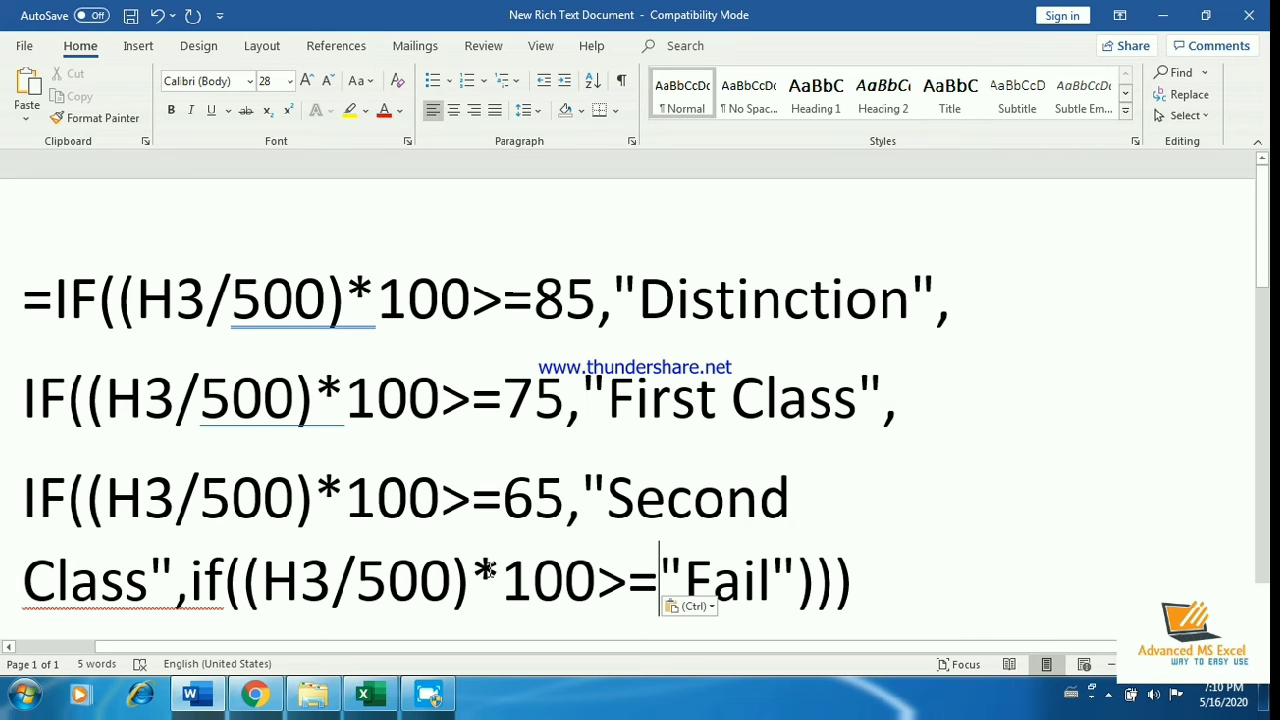
# - Move the new IF onto its own line and add the 35 threshold and a comma before "Fail"
pyautogui.click(189, 590)
pyautogui.press('Return')
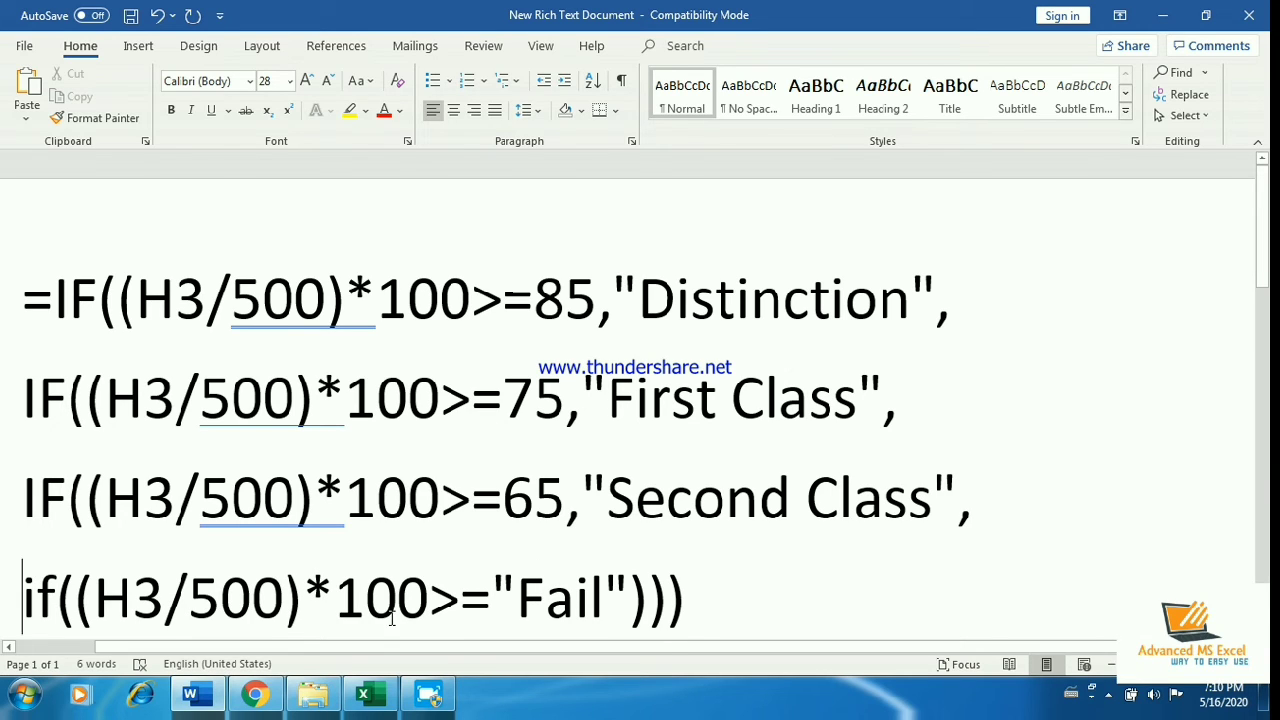
pyautogui.click(493, 600)
pyautogui.write('35')
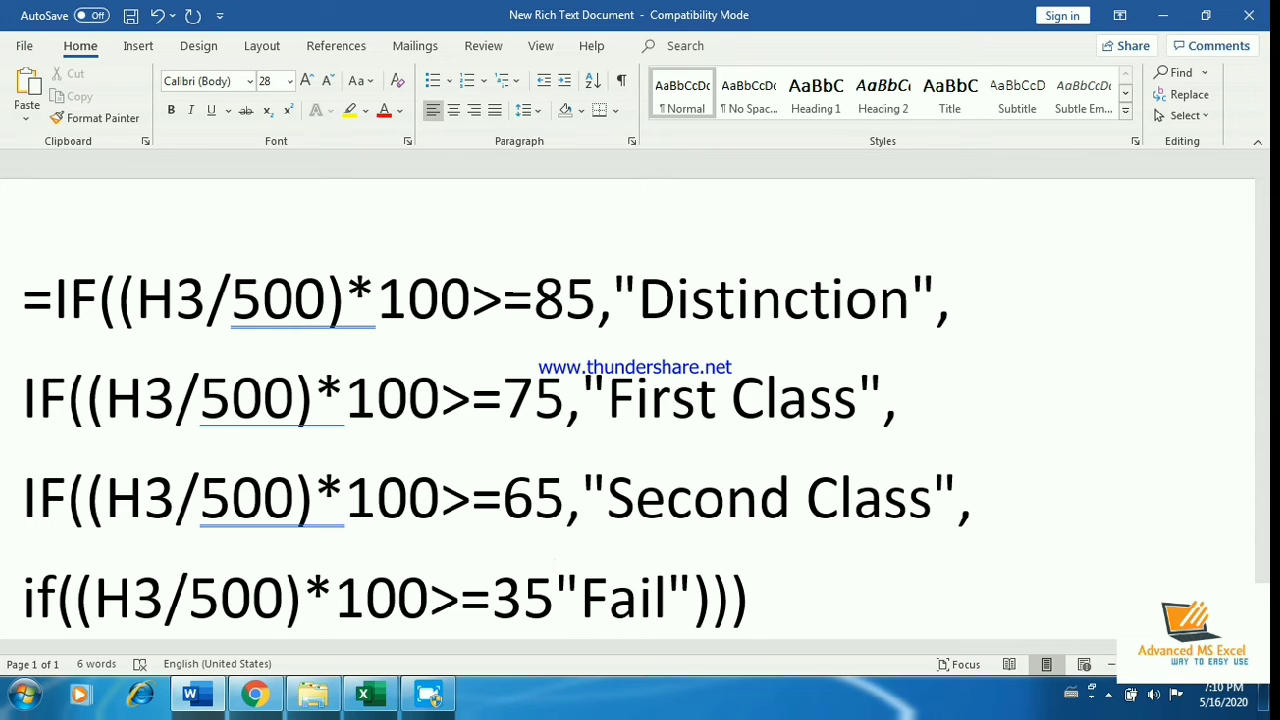
pyautogui.write(',”')
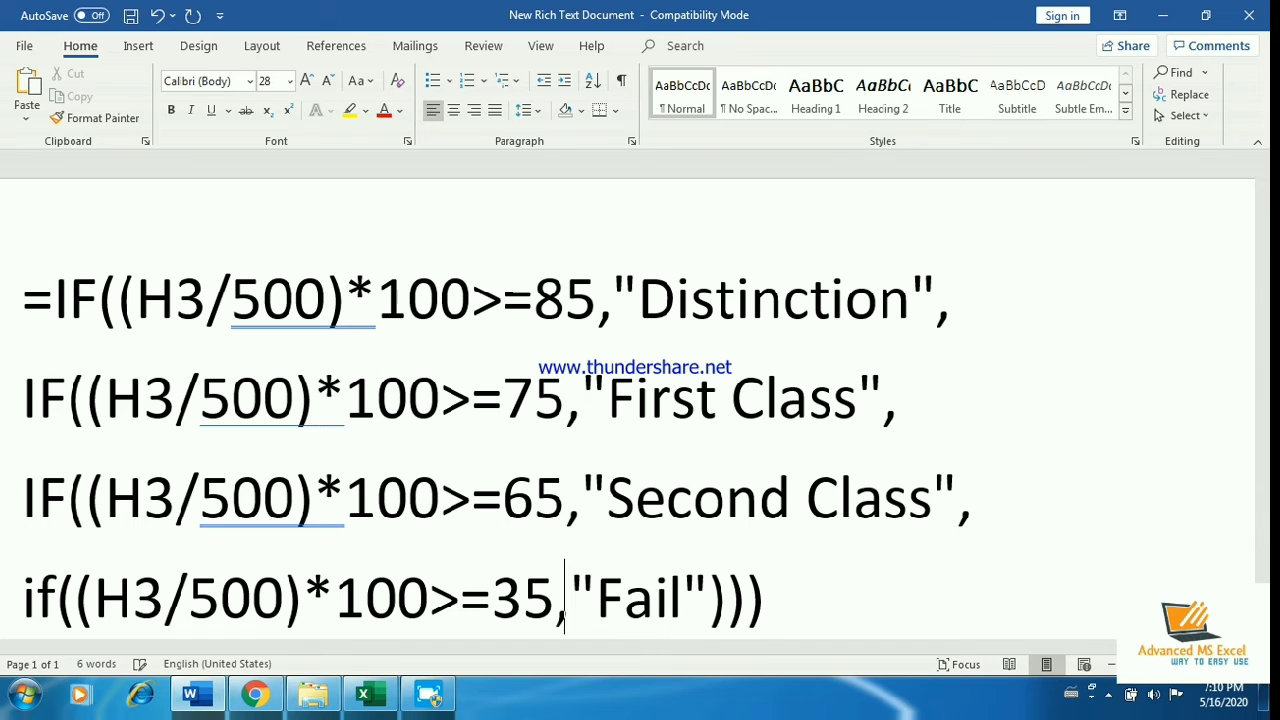
pyautogui.write('"')
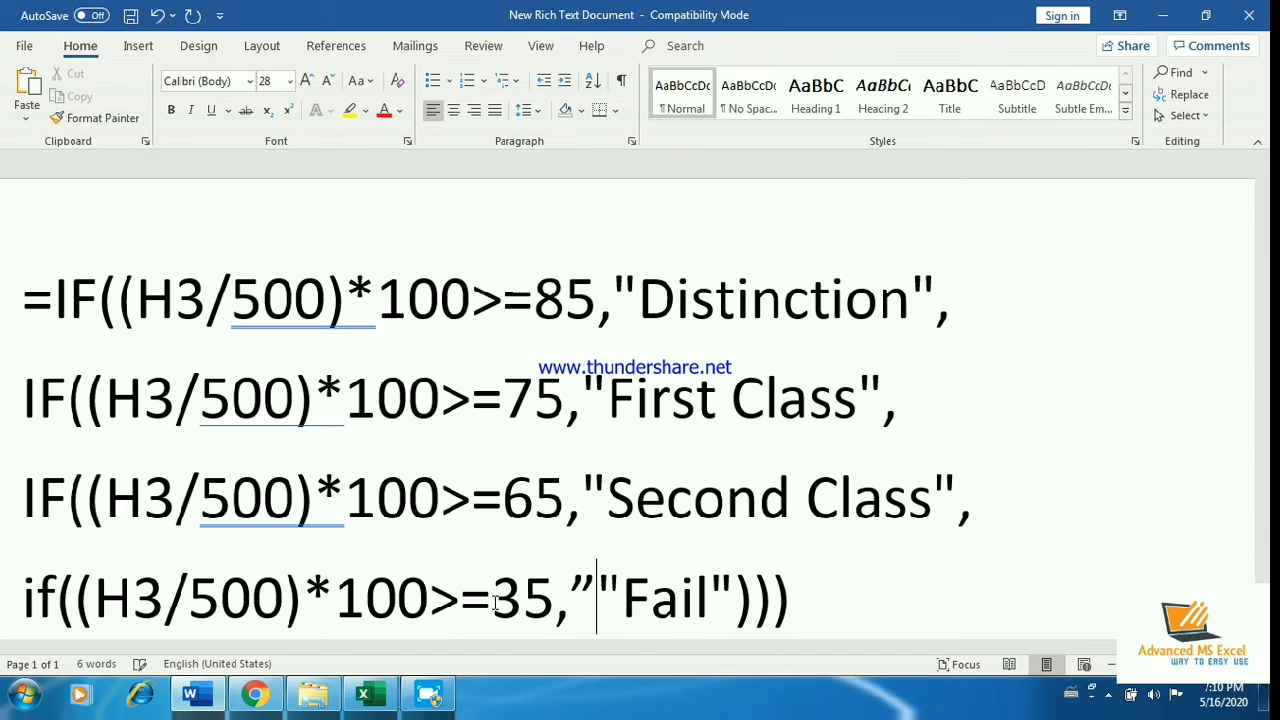
pyautogui.press('BackSpace')
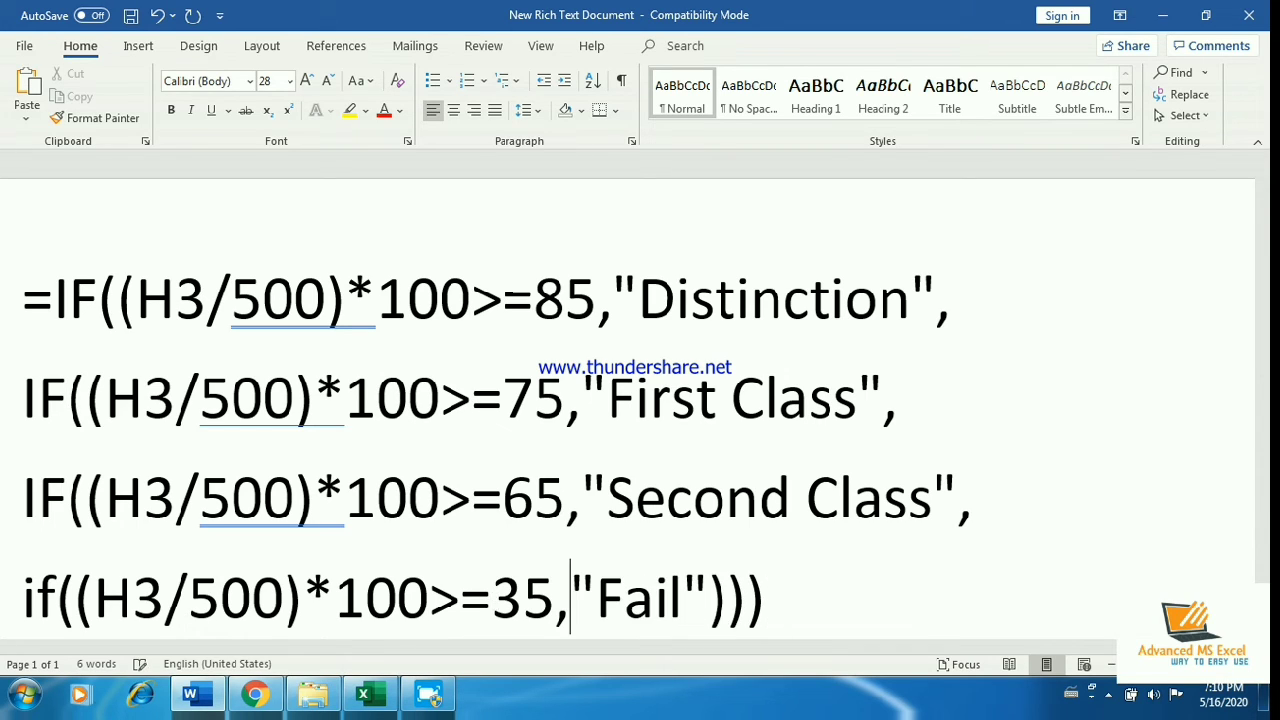
pyautogui.write('"')
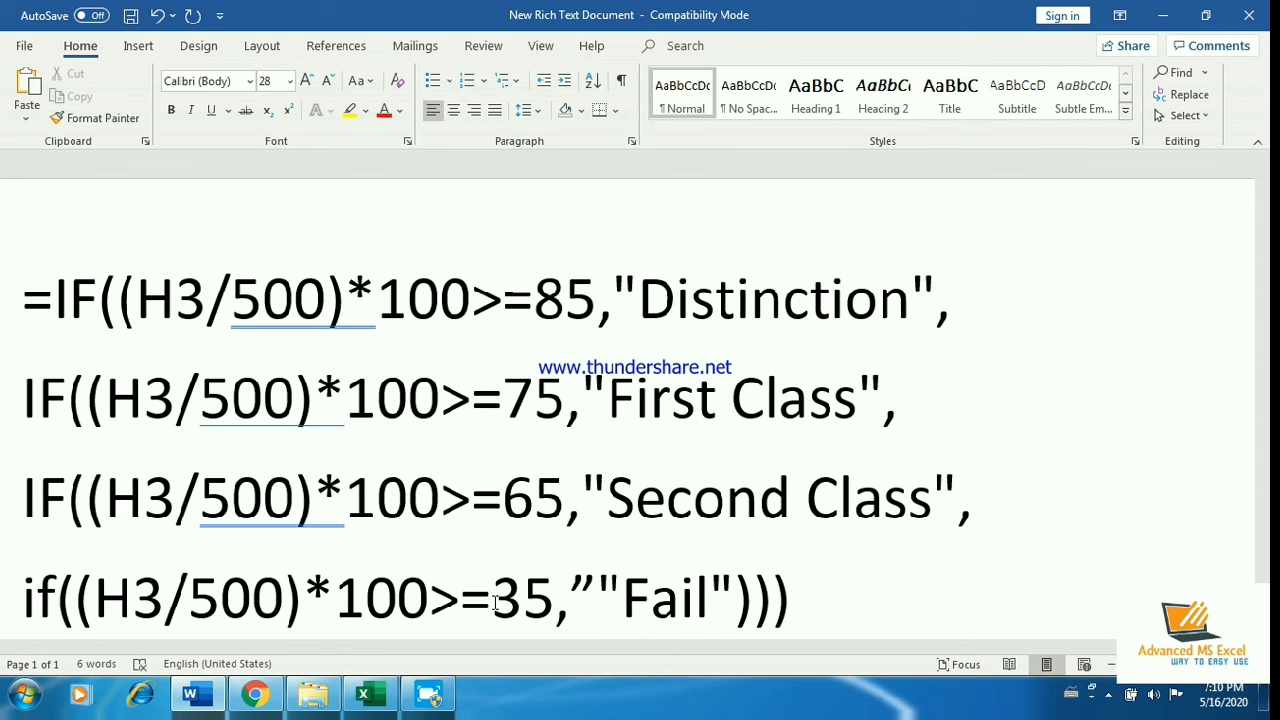
pyautogui.press('BackSpace')
pyautogui.write('"')
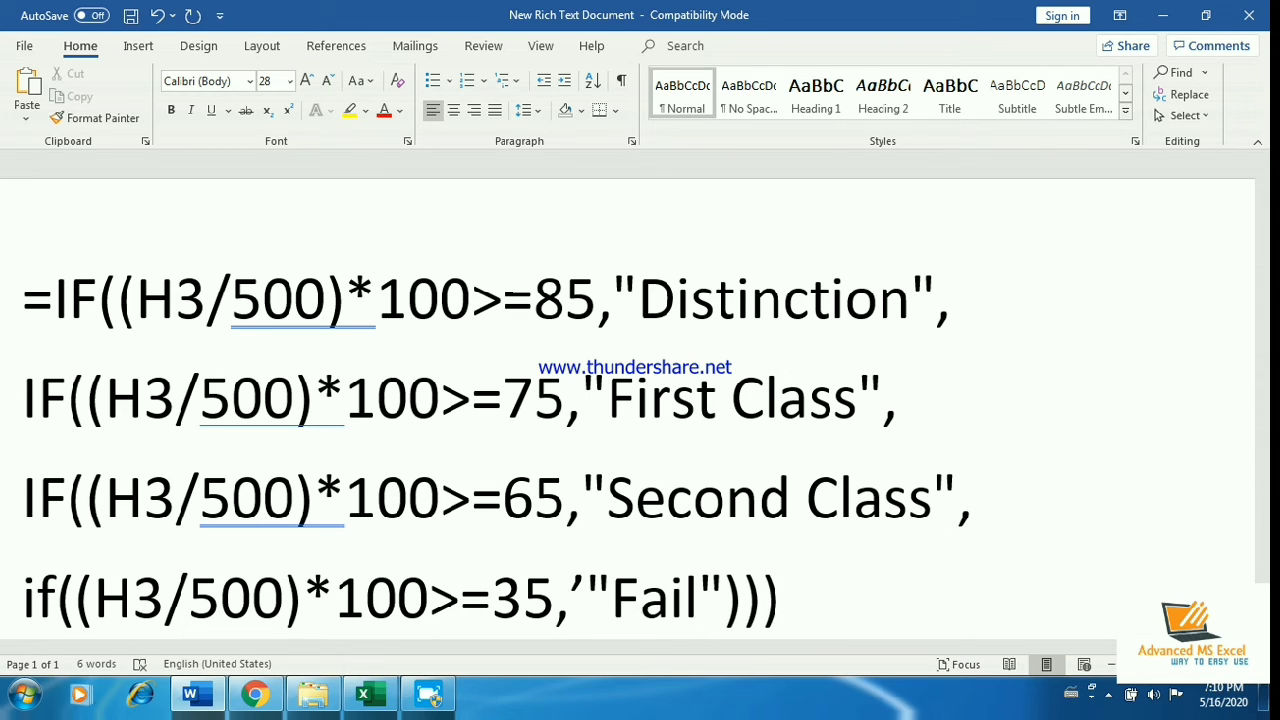
pyautogui.press('BackSpace')
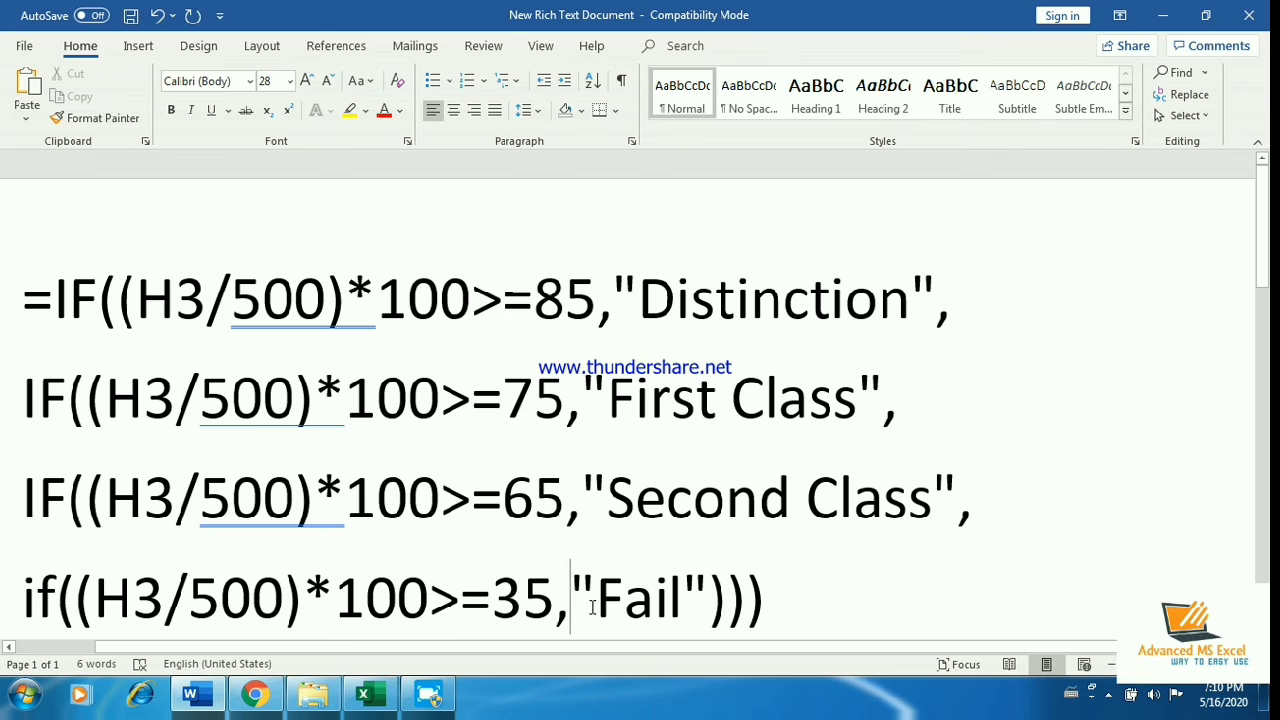
# - Insert "Pass", with straight quotes, after the 35 threshold
pyautogui.moveTo(596, 608); pyautogui.dragTo(566, 605)
pyautogui.hotkey('ctrl', 'c')
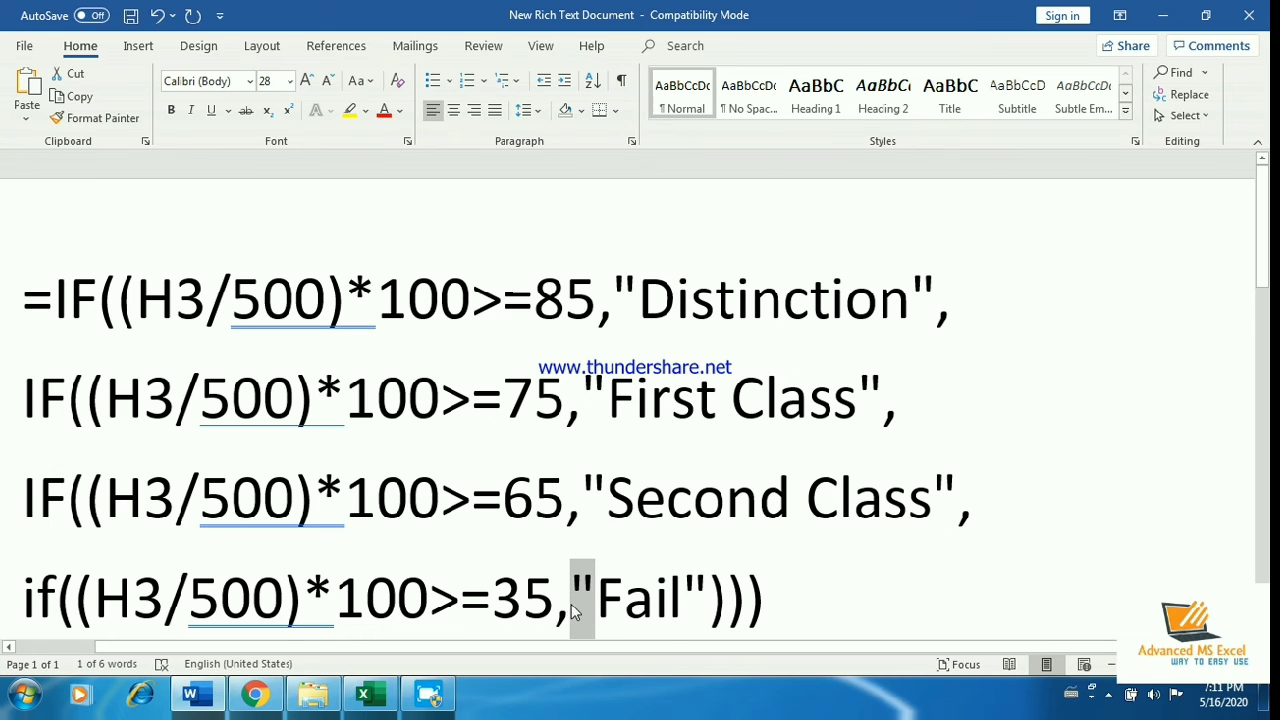
pyautogui.click(573, 601)
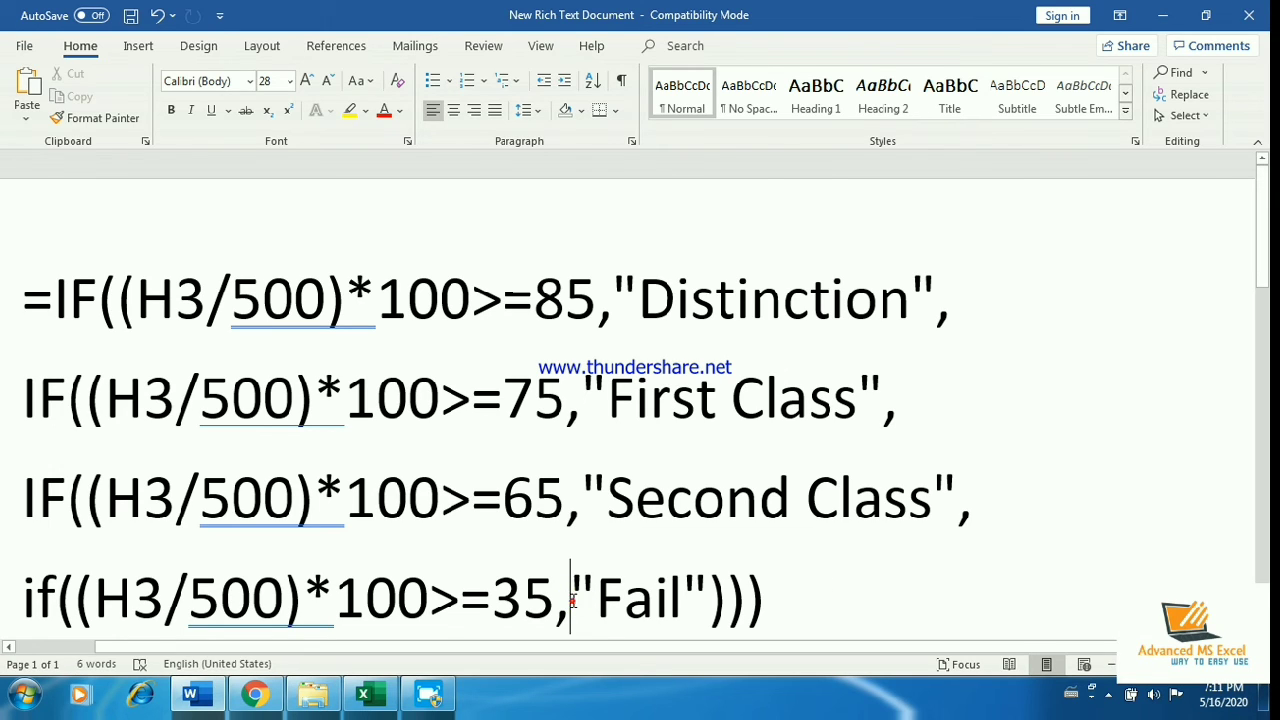
pyautogui.hotkey('ctrl', 'v')
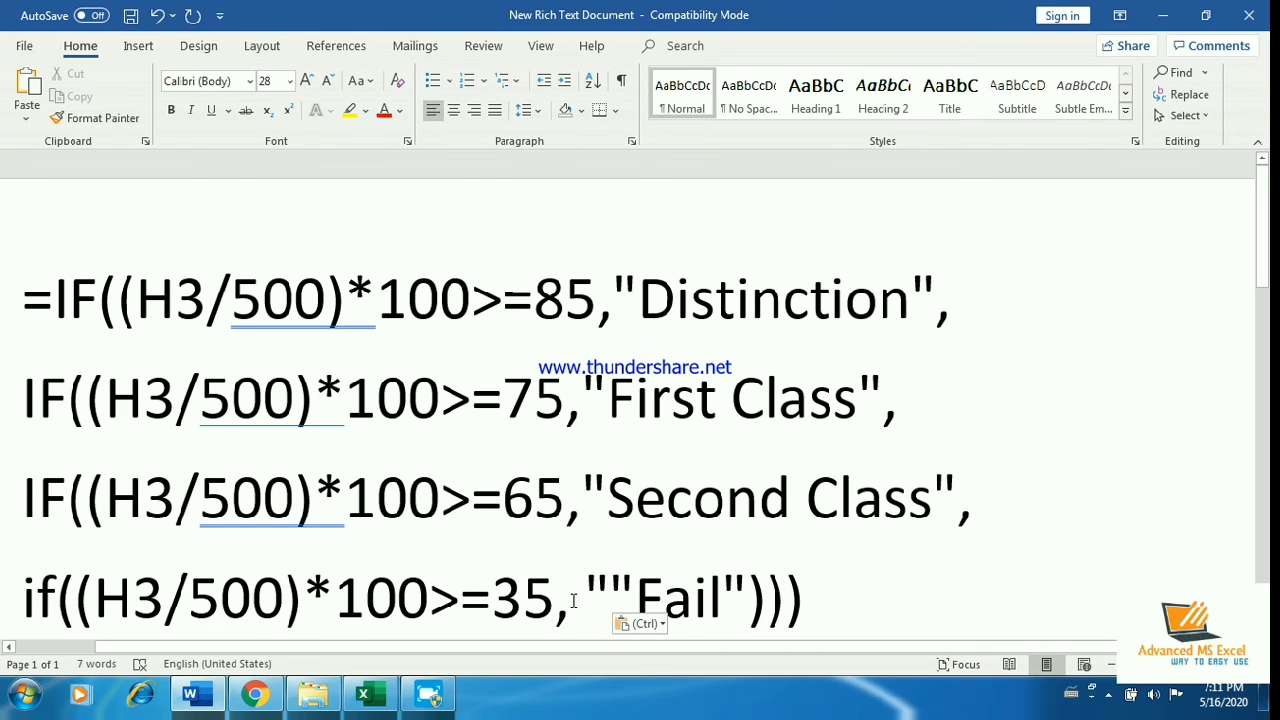
pyautogui.write('Pass”')
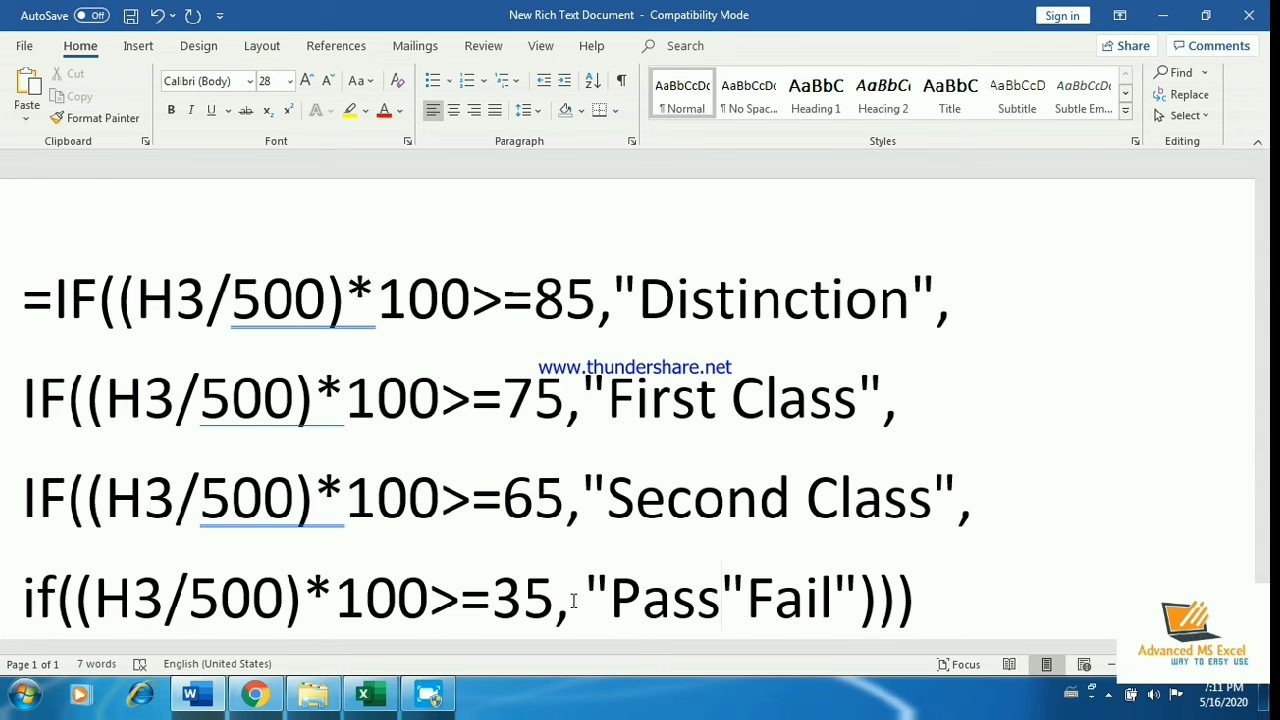
pyautogui.write('"')
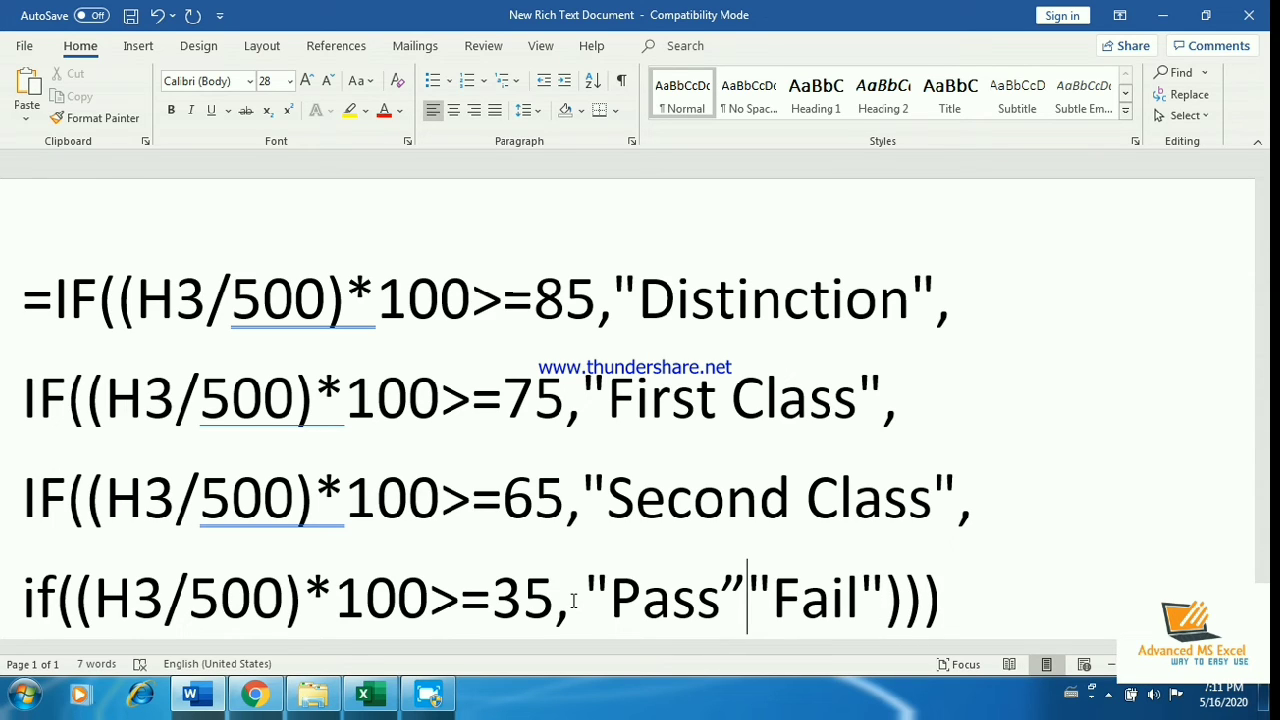
pyautogui.press('BackSpace')
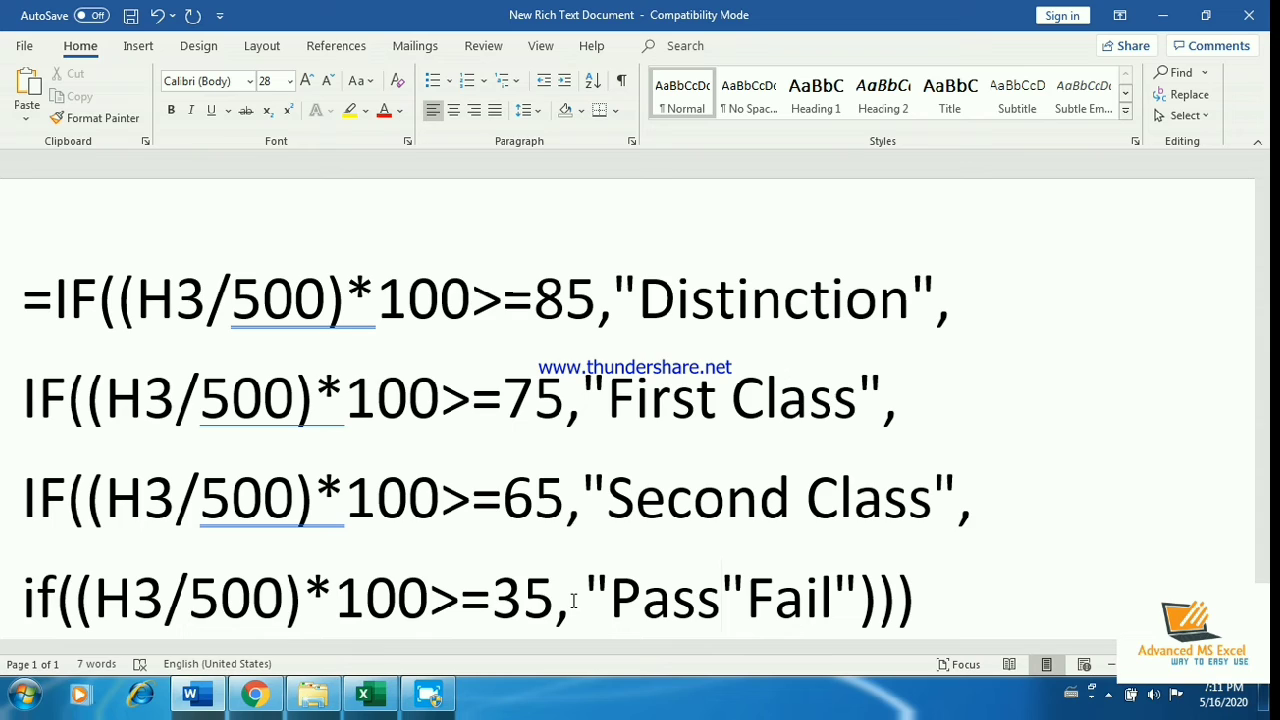
pyautogui.hotkey('ctrl', 'v')
pyautogui.write(',')
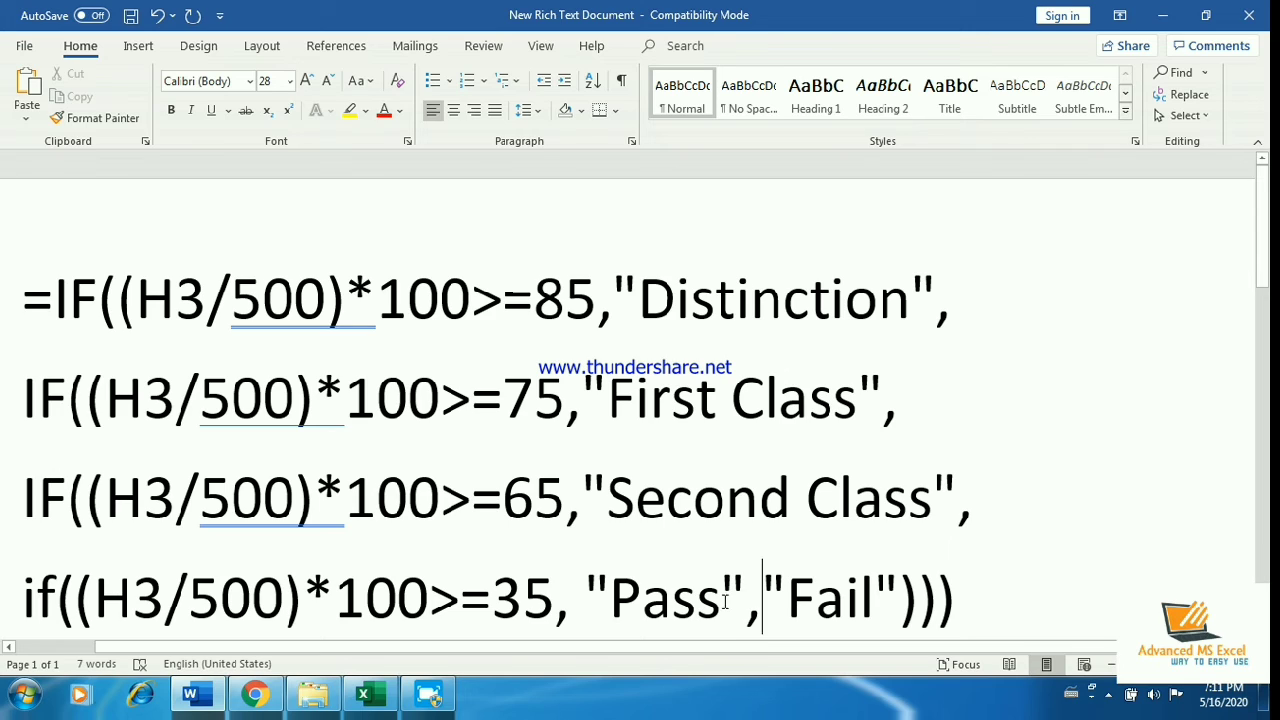
# - Add a fourth closing bracket, select the whole formula and return to Excel
pyautogui.click(963, 592)
pyautogui.write(')')
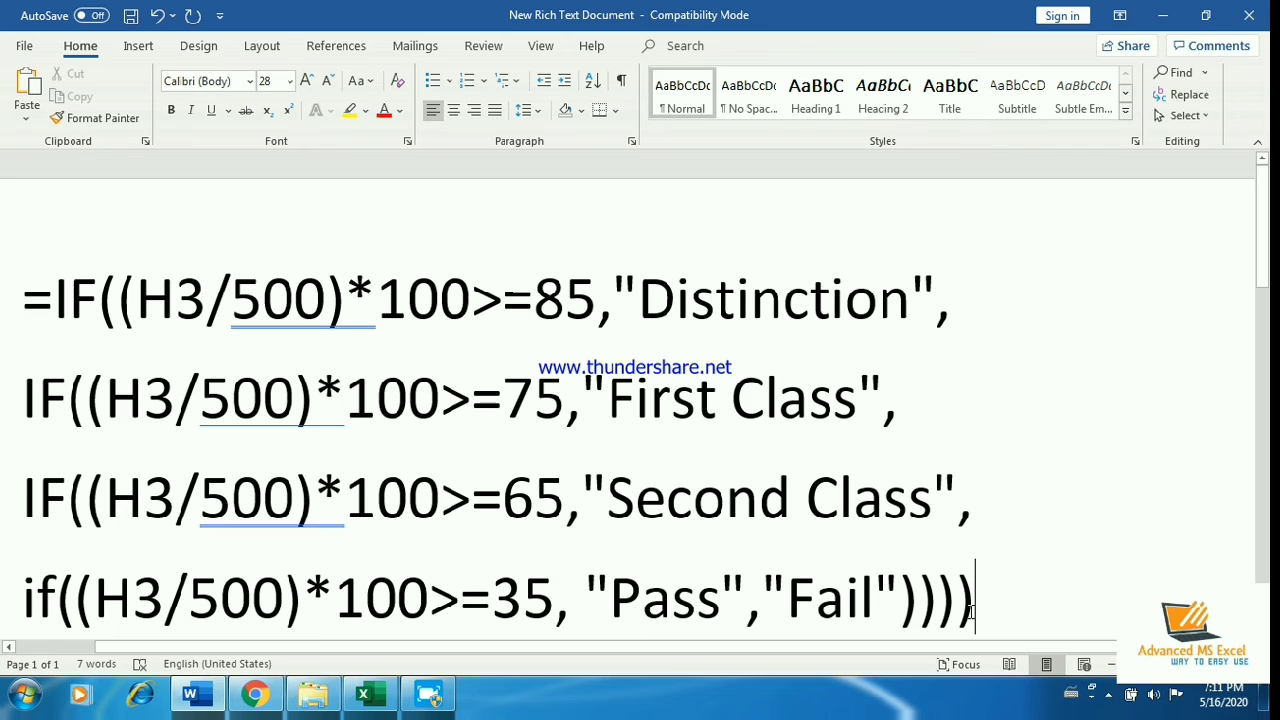
pyautogui.moveTo(995, 604); pyautogui.dragTo(247, 376)
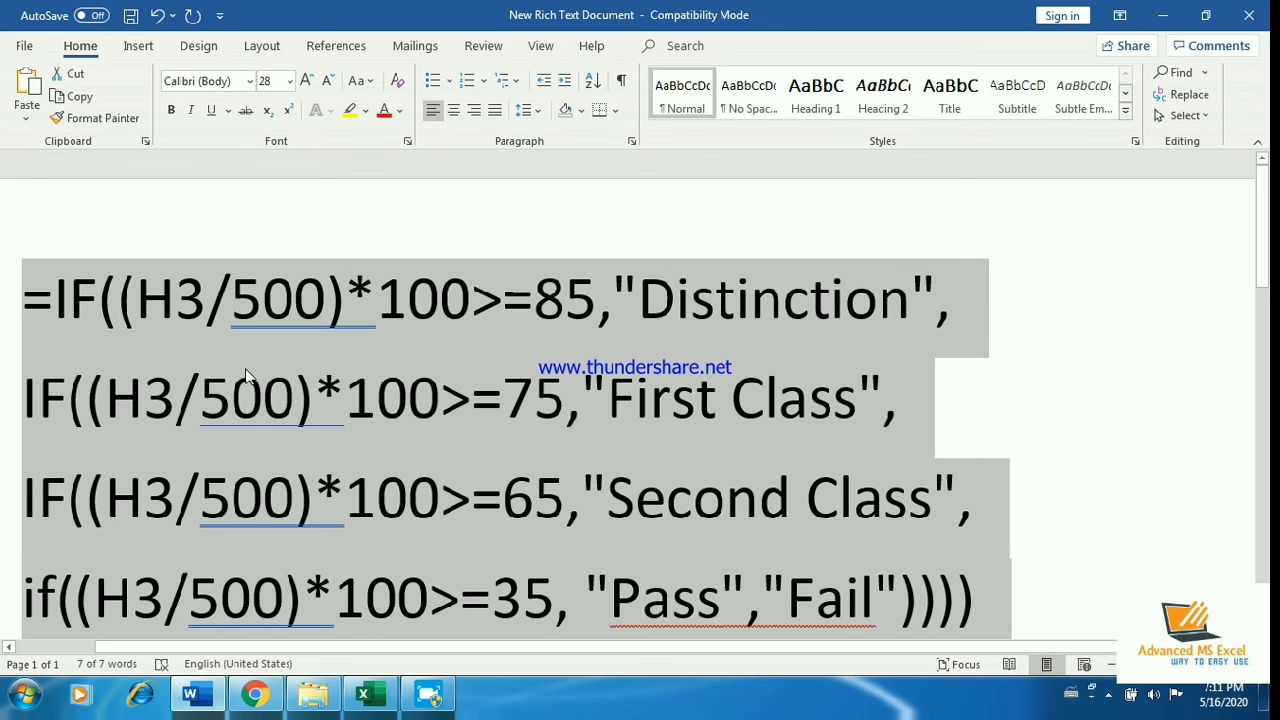
pyautogui.hotkey('alt', 'Tab')
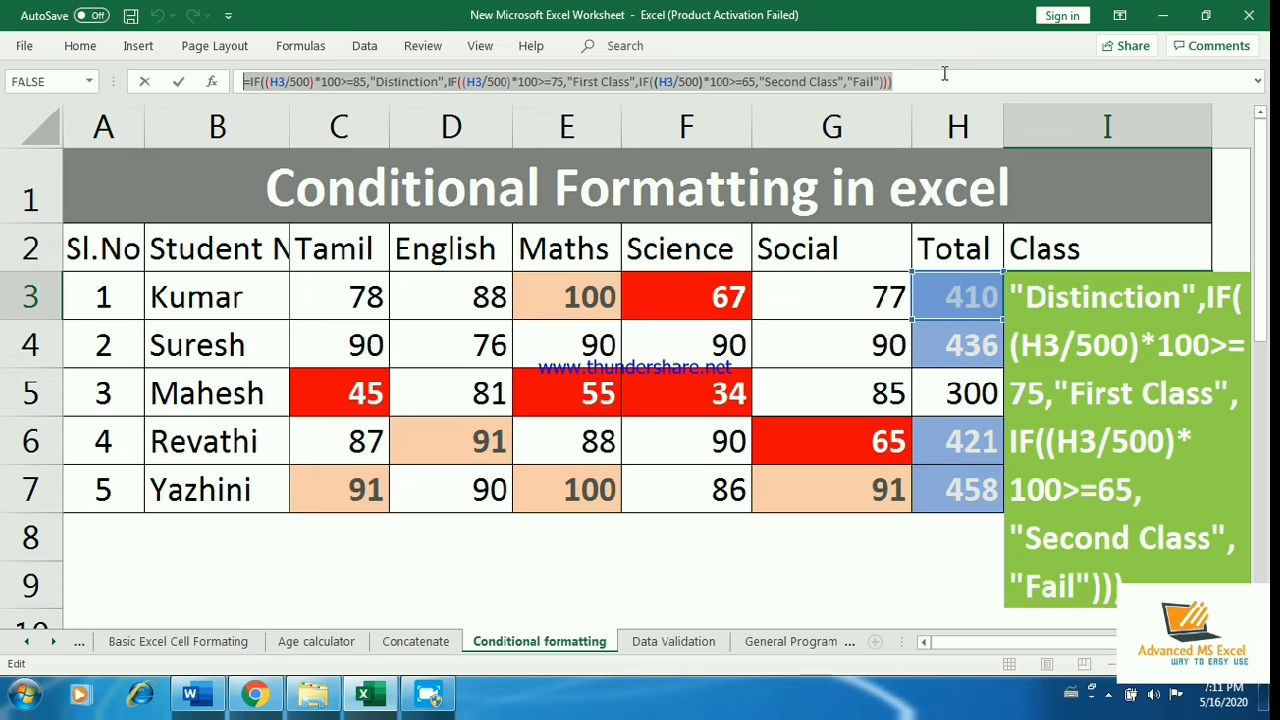
# - Paste the nested IF formula with the Pass test into I3, then return to Word
pyautogui.hotkey('ctrl', 'v')
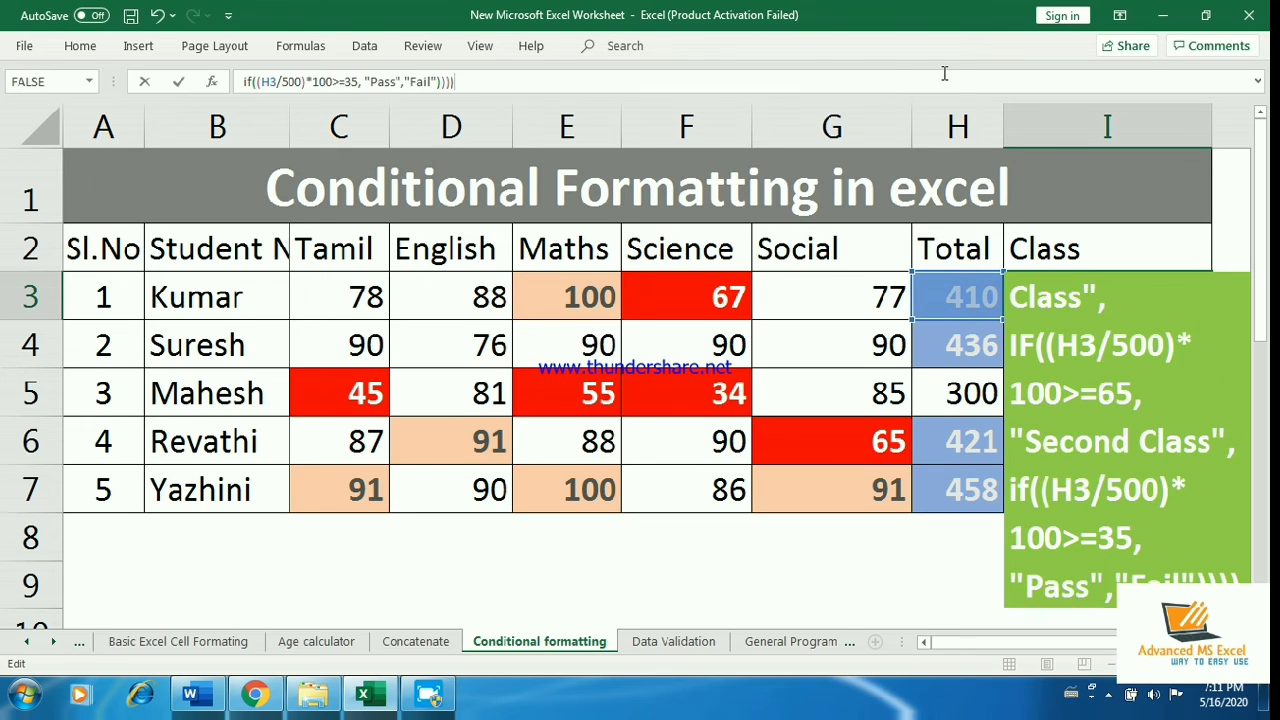
pyautogui.hotkey('ctrl', 'Return')
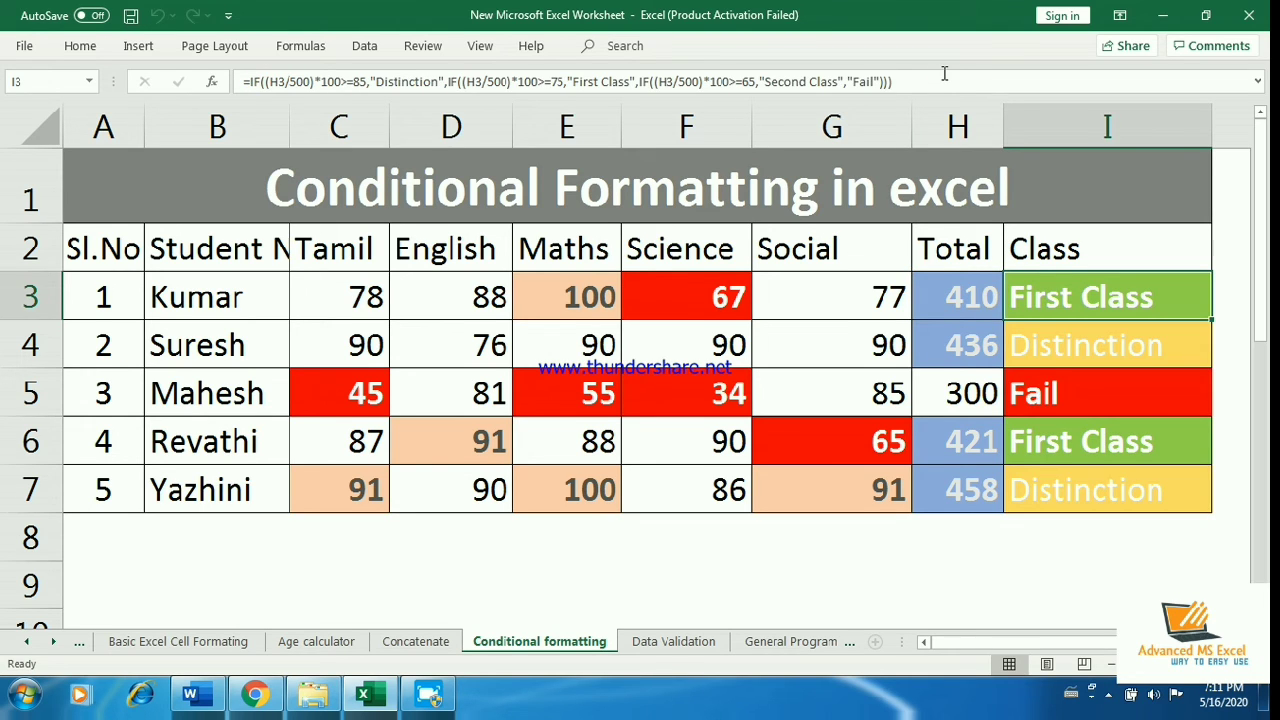
pyautogui.hotkey('alt', 'Tab')
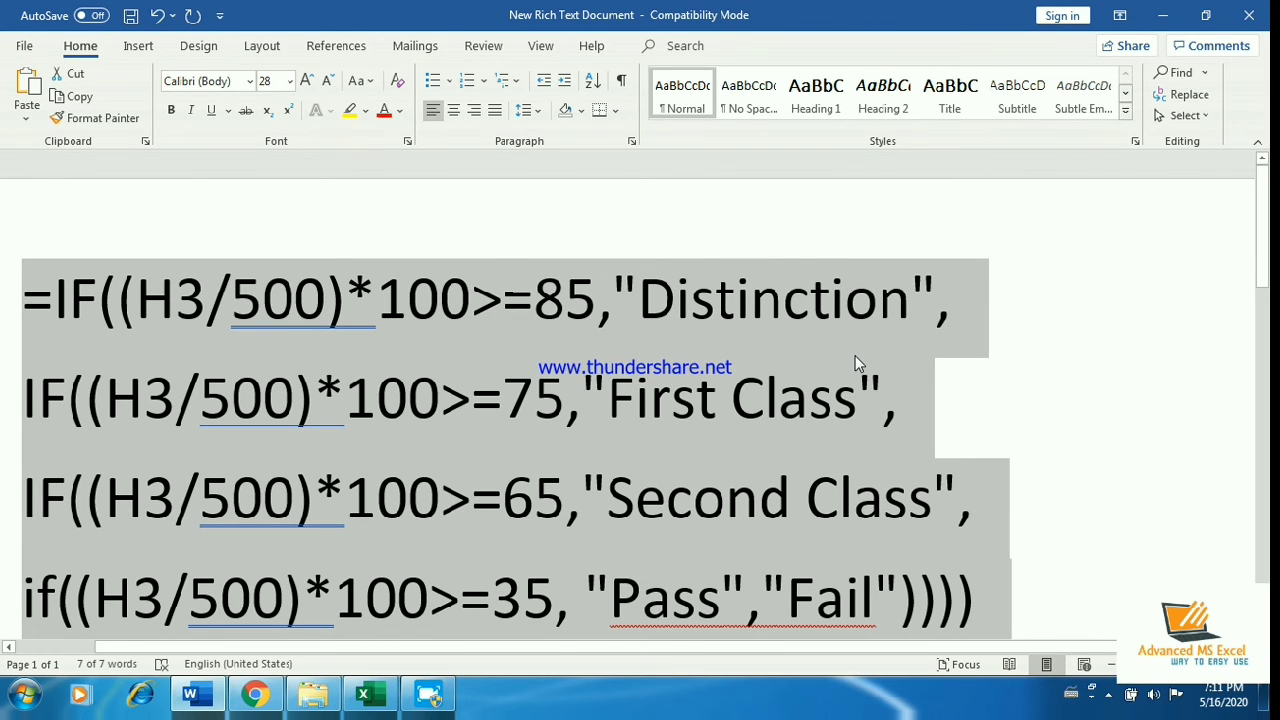
# - Reduce the font size of the whole nested IF formula by two steps
pyautogui.click(894, 346)
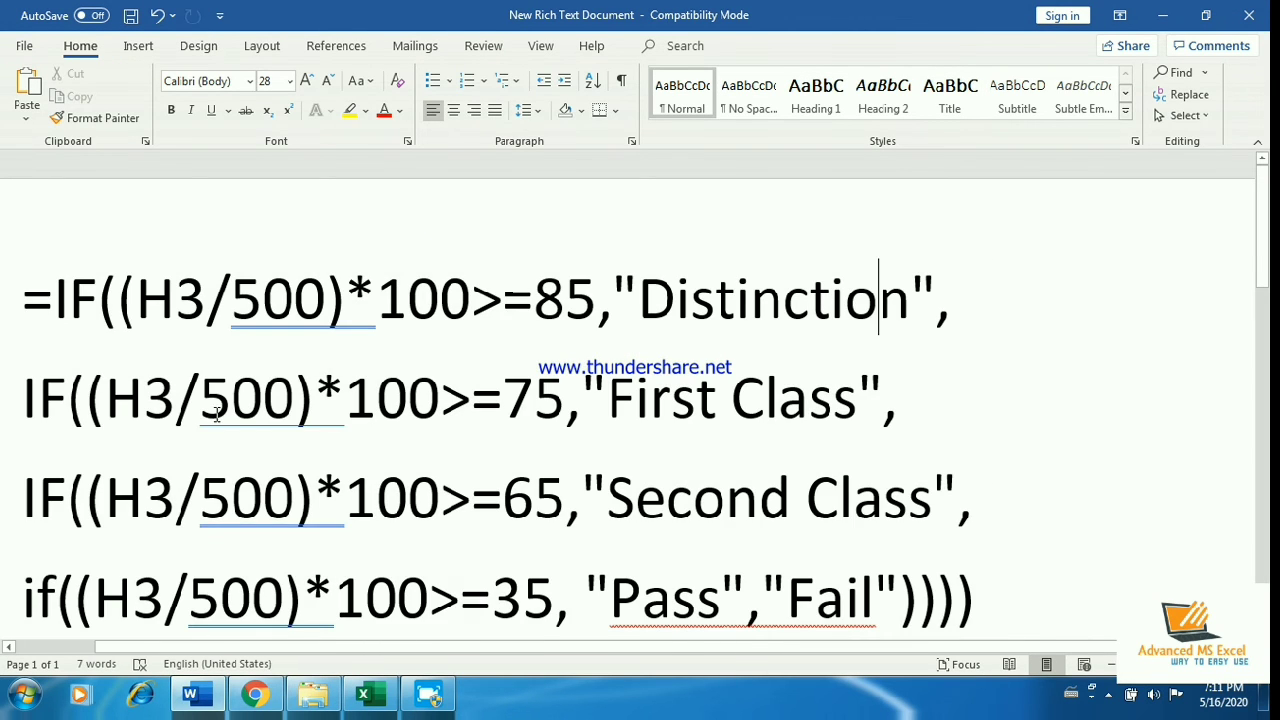
pyautogui.click(21, 400)
pyautogui.hotkey('ctrl', 'a')
pyautogui.hotkey('ctrl', 'shift', ',')
pyautogui.hotkey('ctrl', 'shift', ',')
pyautogui.hotkey('ctrl', 'shift', ',')
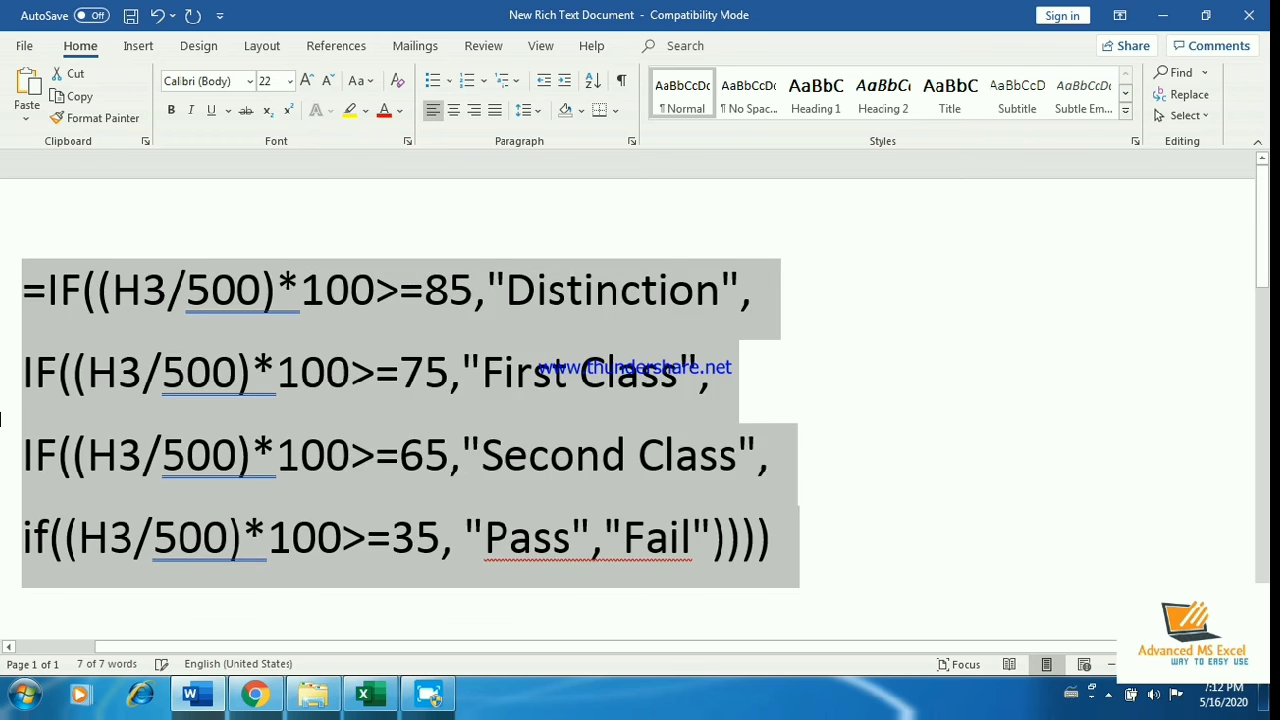
pyautogui.hotkey('ctrl', 'shift', ',')
pyautogui.hotkey('ctrl', 'shift', ',')
pyautogui.hotkey('ctrl', 'shift', ',')
pyautogui.hotkey('ctrl', 'shift', ',')
pyautogui.hotkey('ctrl', 'shift', ',')
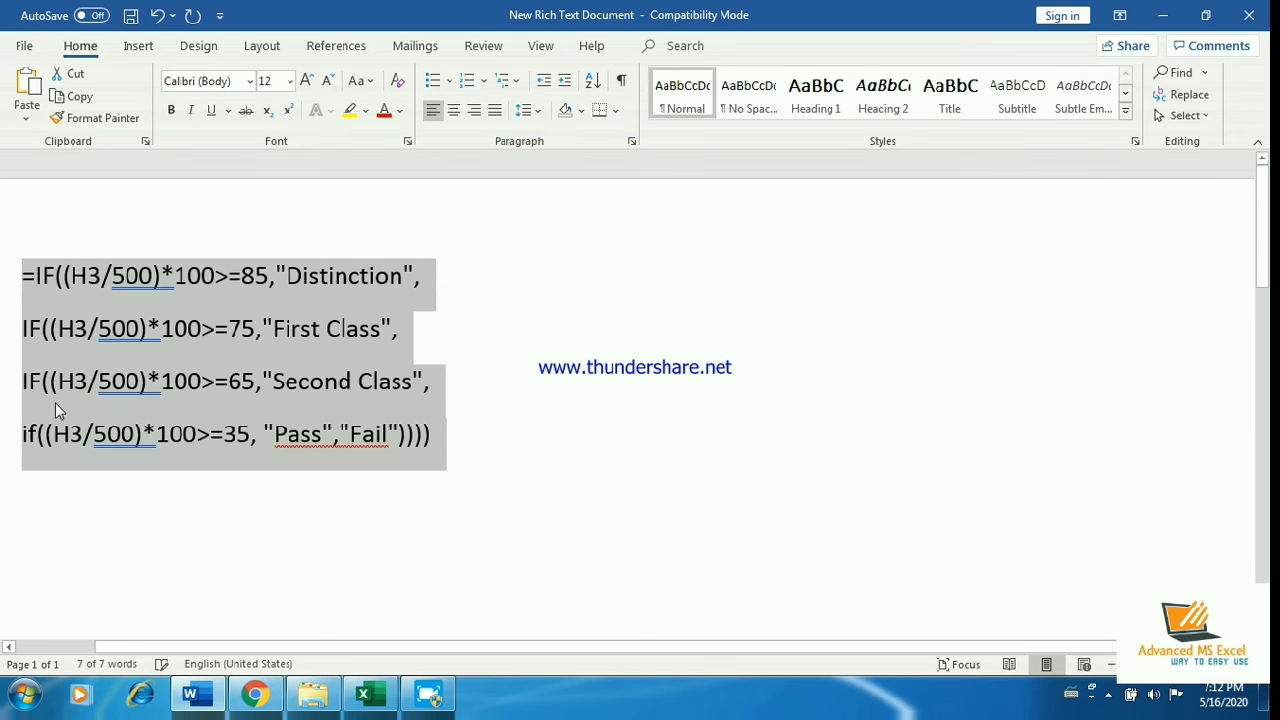
# - Join the First Class, Second Class and Pass/Fail lines into one formula, select it, and return to Excel
pyautogui.click(26, 330)
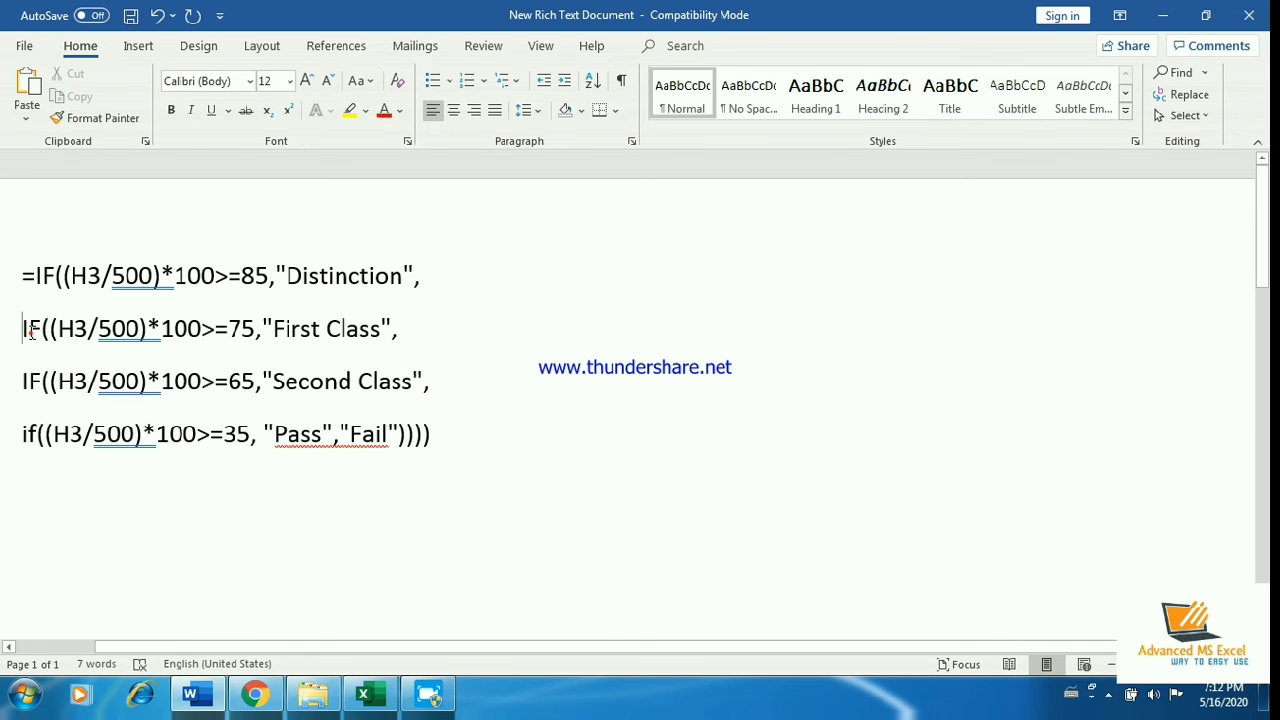
pyautogui.press('BackSpace')
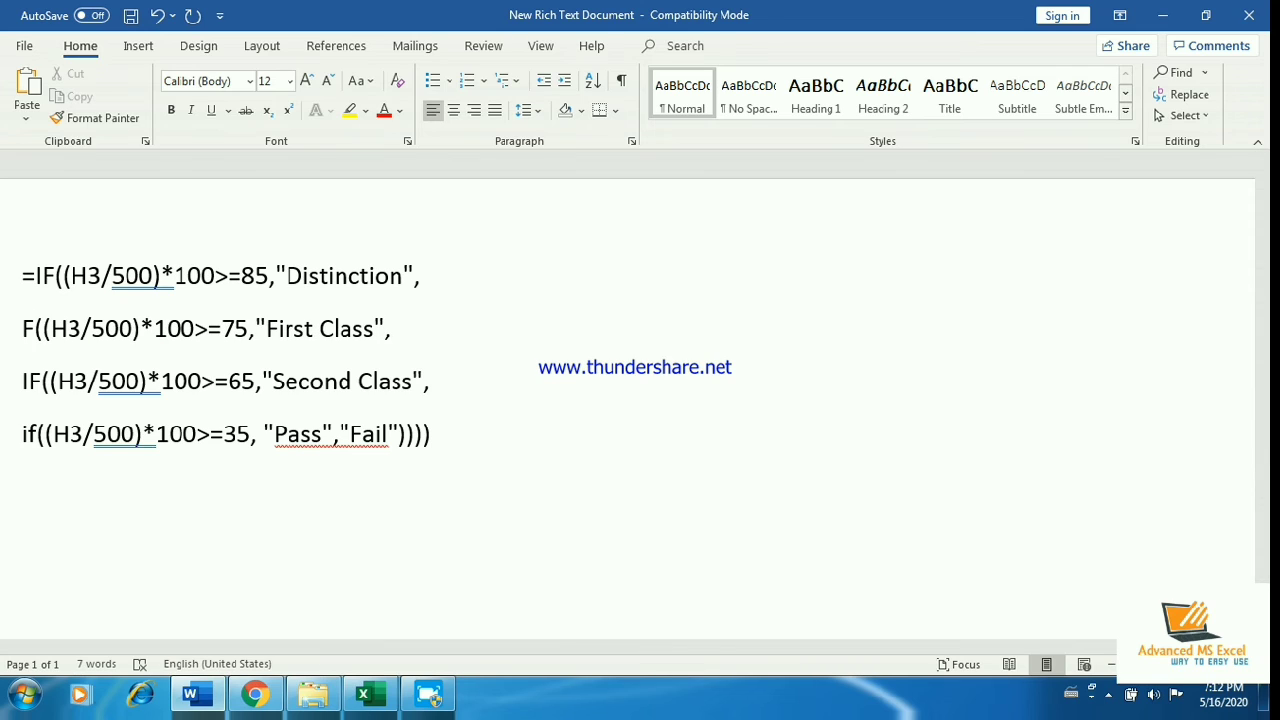
pyautogui.write('i')
pyautogui.press('BackSpace')
pyautogui.write('I')
pyautogui.press('Left')
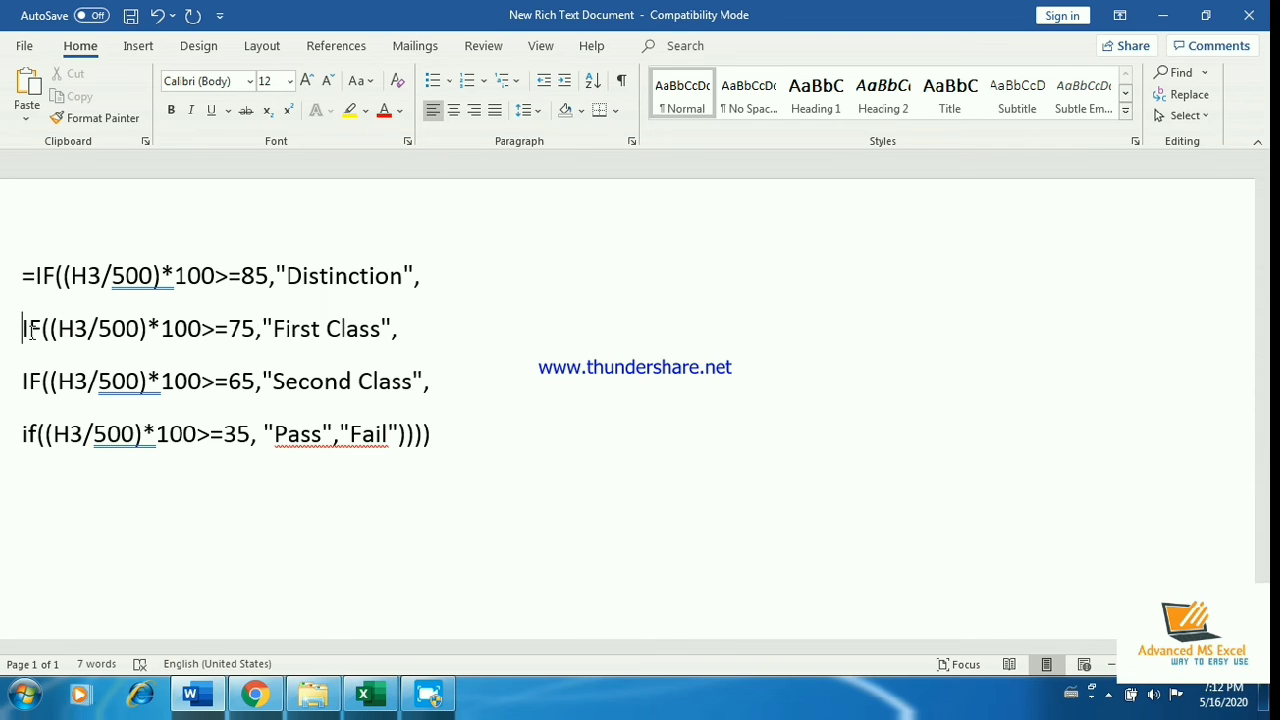
pyautogui.press('BackSpace')
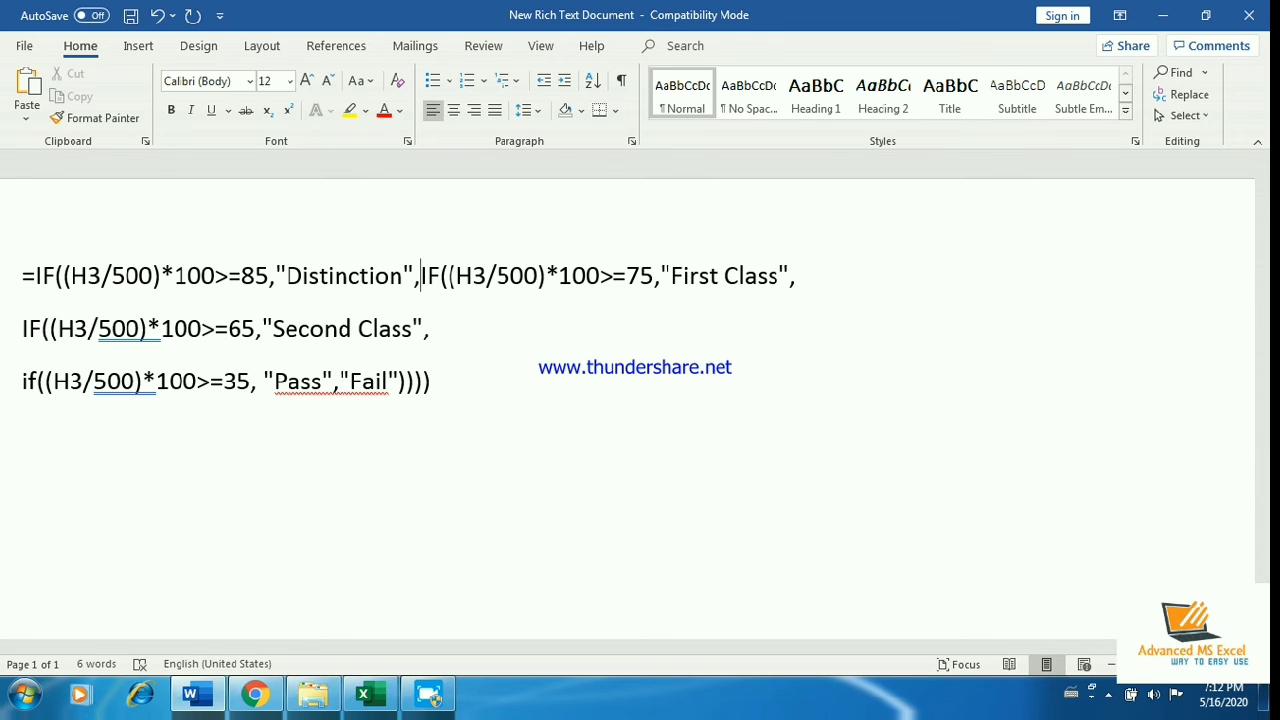
pyautogui.click(21, 332)
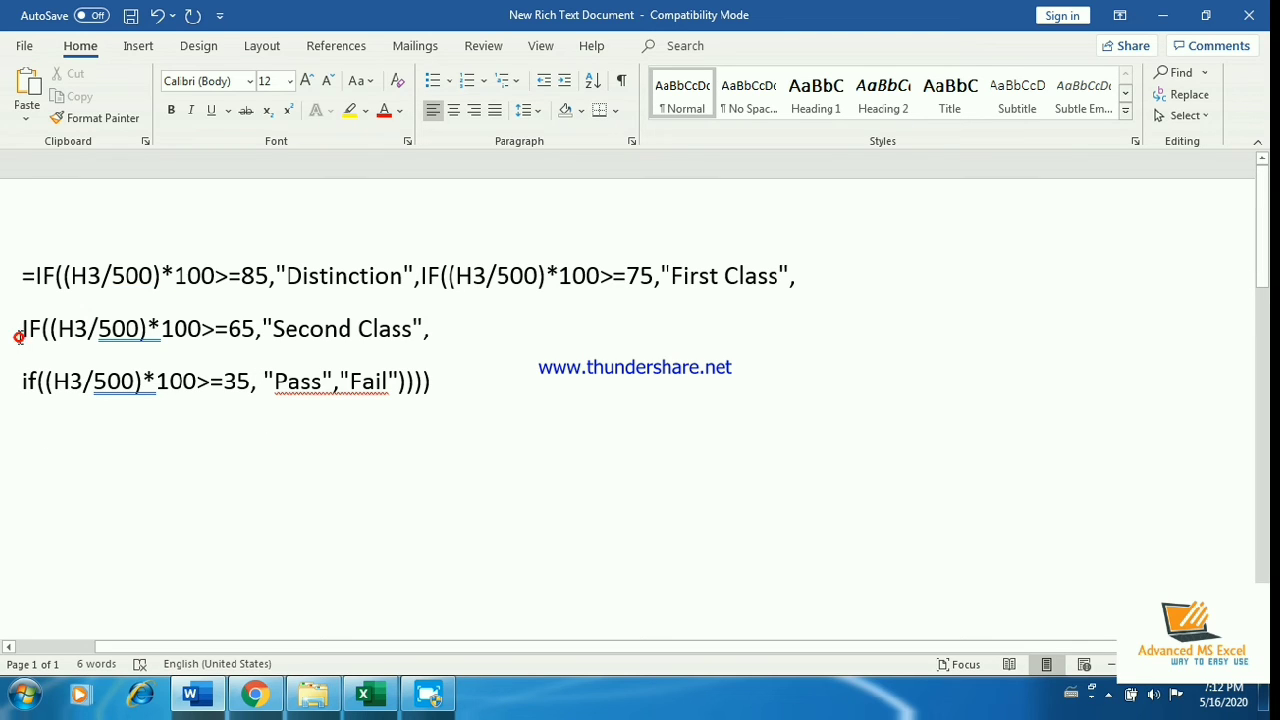
pyautogui.press('BackSpace')
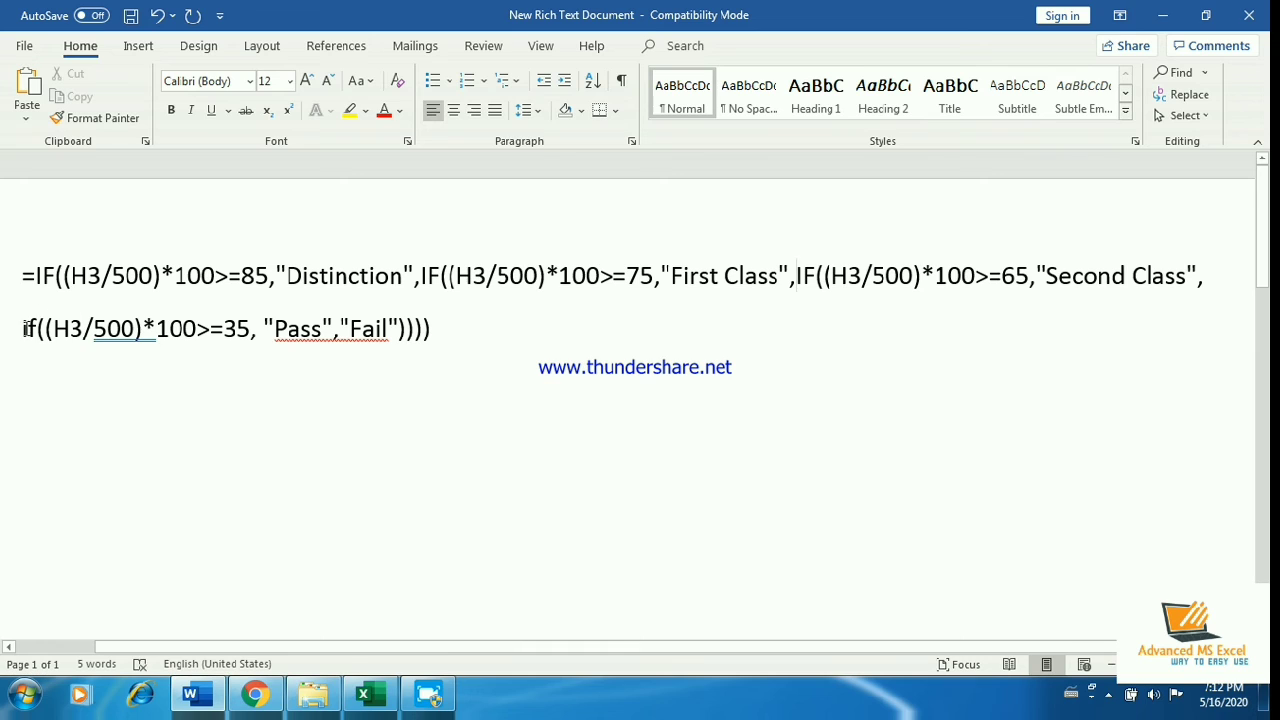
pyautogui.click(21, 330)
pyautogui.press('BackSpace')
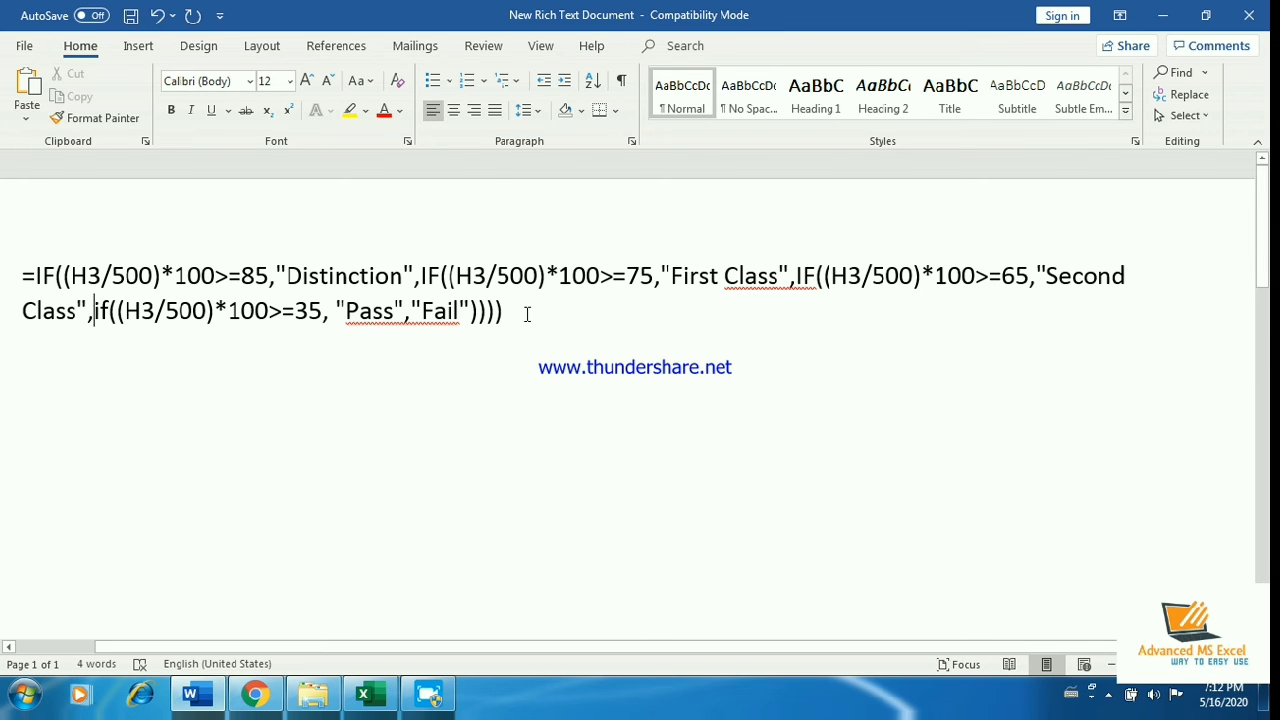
pyautogui.moveTo(526, 314); pyautogui.dragTo(2, 225)
pyautogui.hotkey('ctrl', 'c')
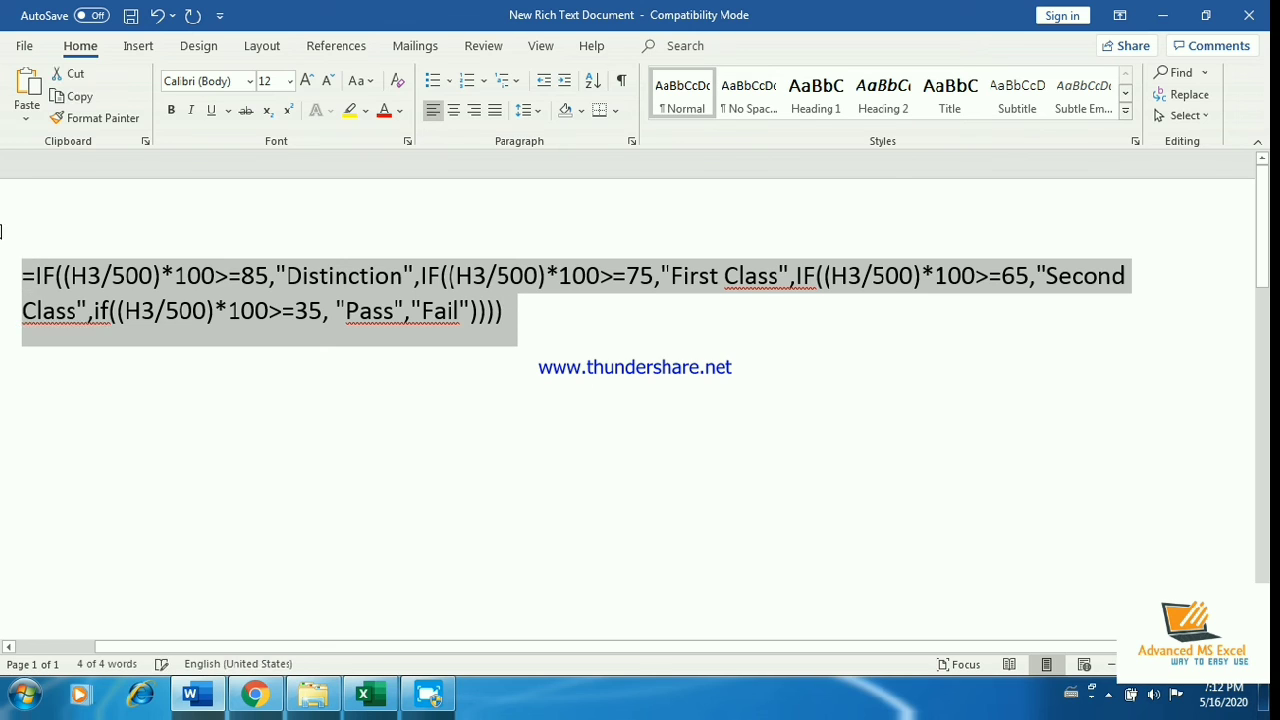
pyautogui.hotkey('alt', 'Tab')
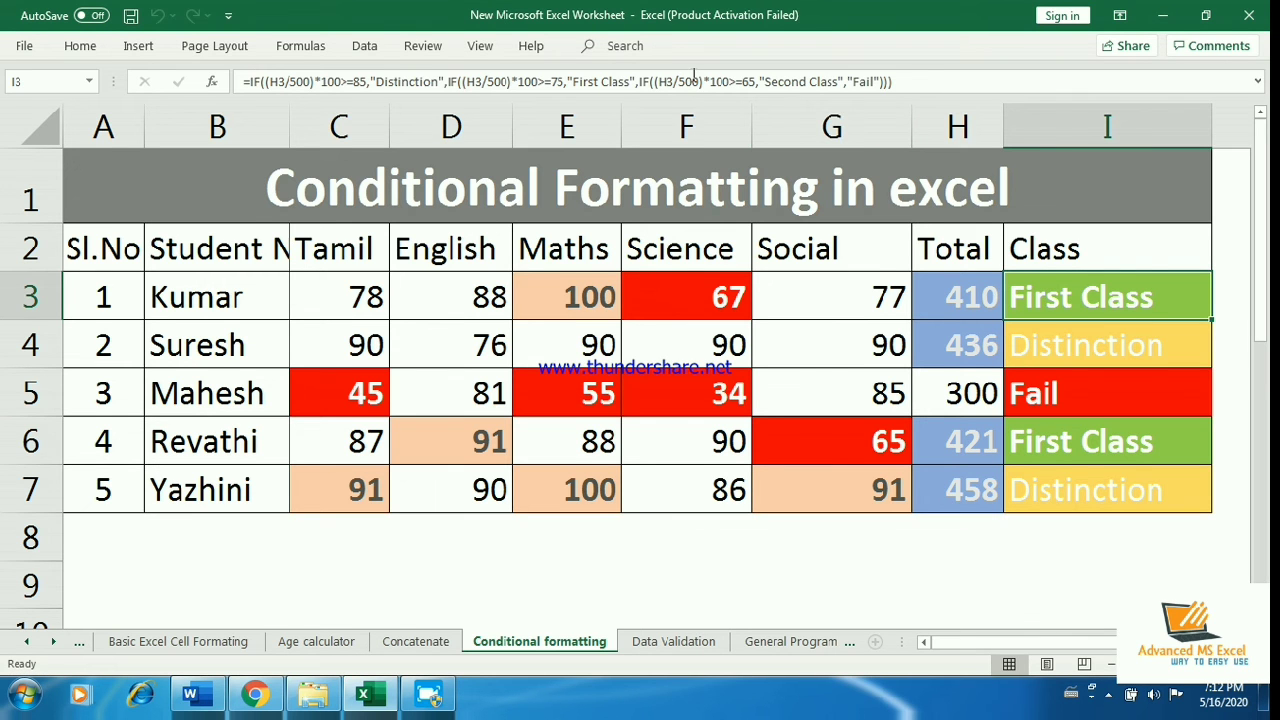
# - Replace I3 with the joined four-level IF formula and fill it down to I7
pyautogui.doubleClick(1060, 299)
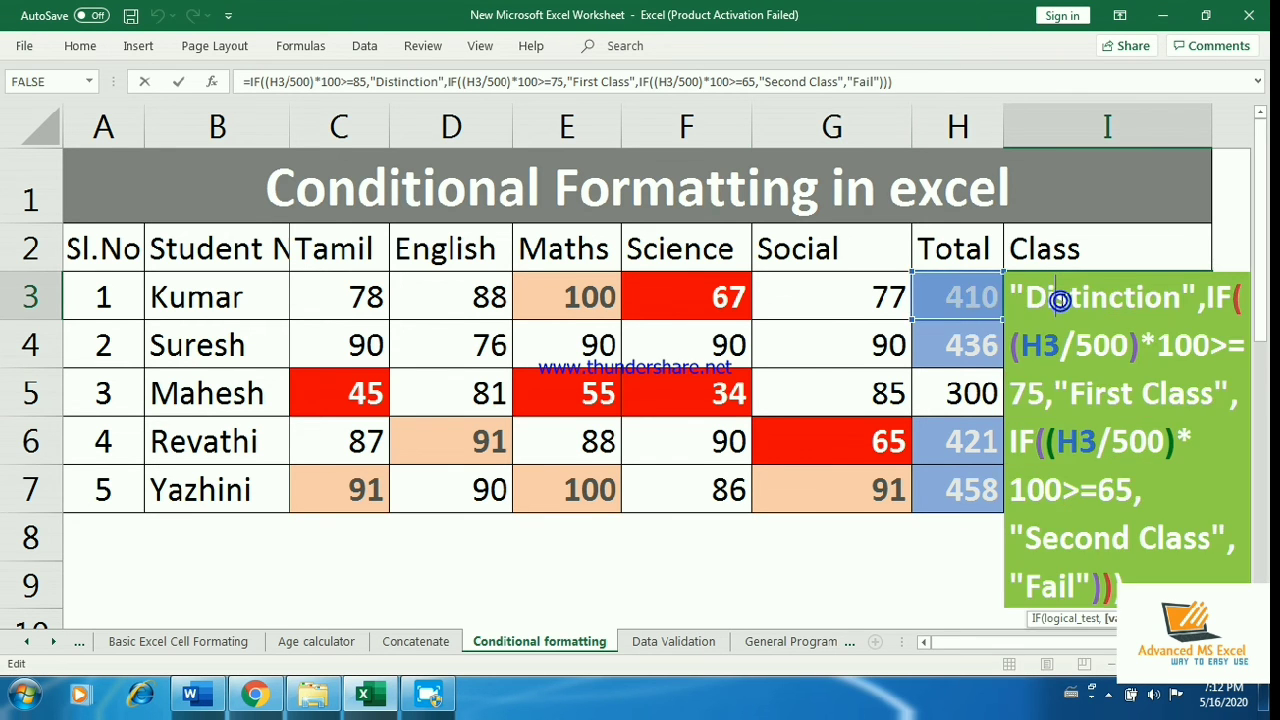
pyautogui.press('Escape')
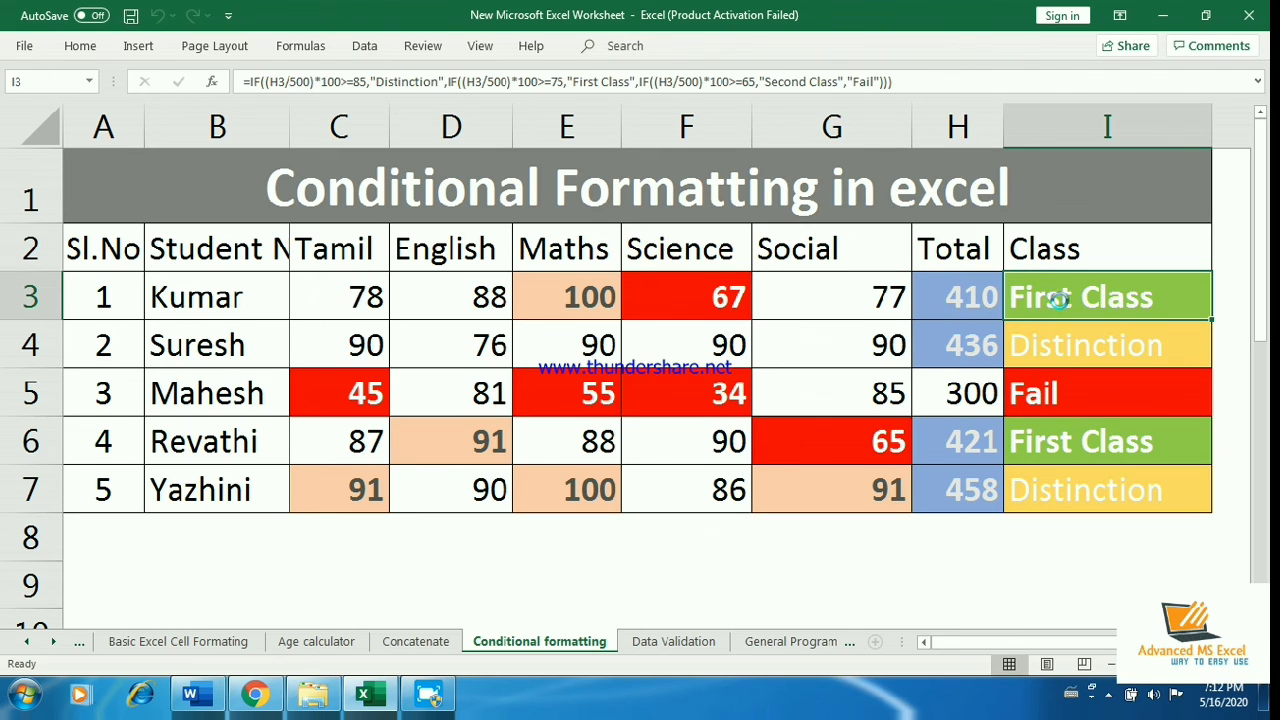
pyautogui.press('Delete')
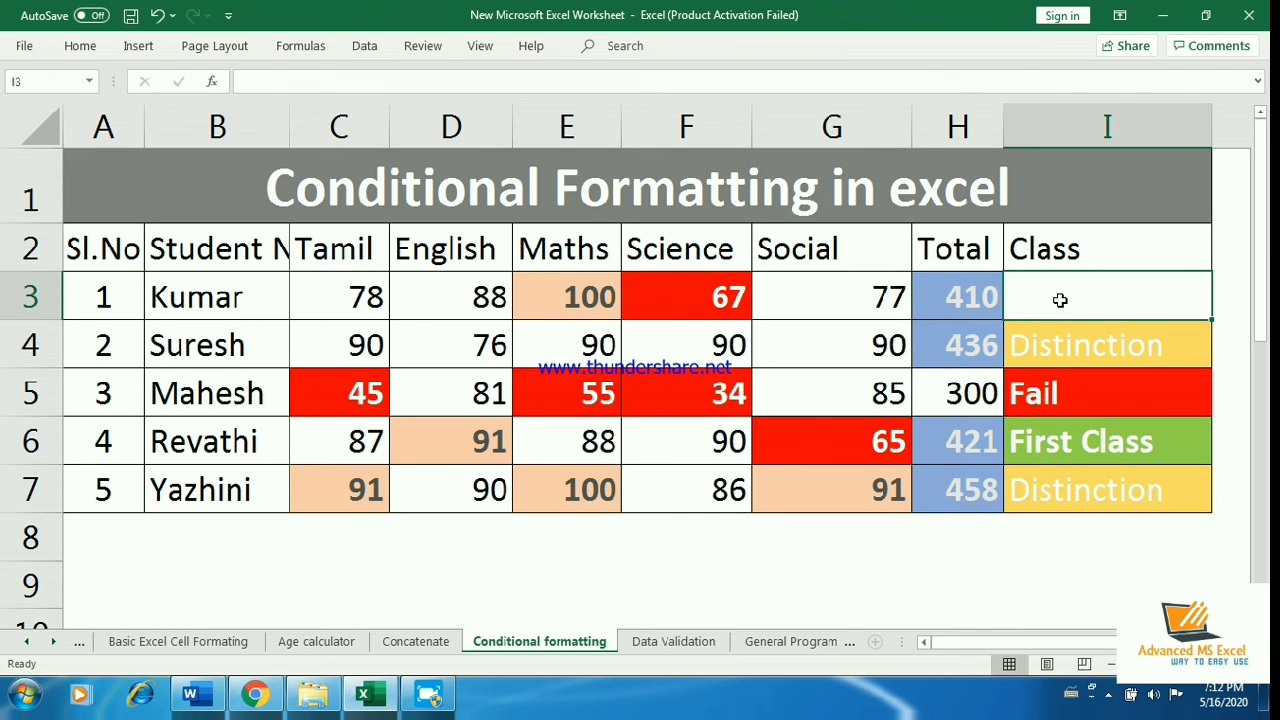
pyautogui.doubleClick(1060, 300)
pyautogui.hotkey('ctrl', 'v')
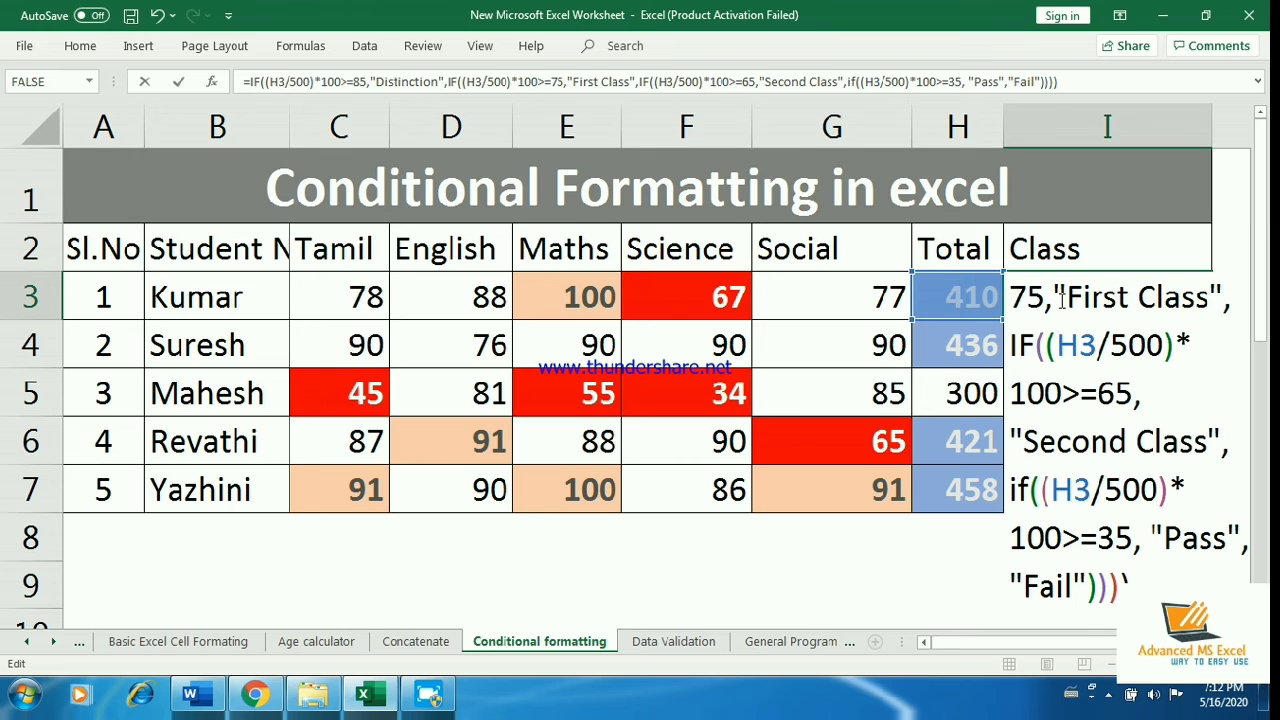
pyautogui.hotkey('ctrl', 'Return')
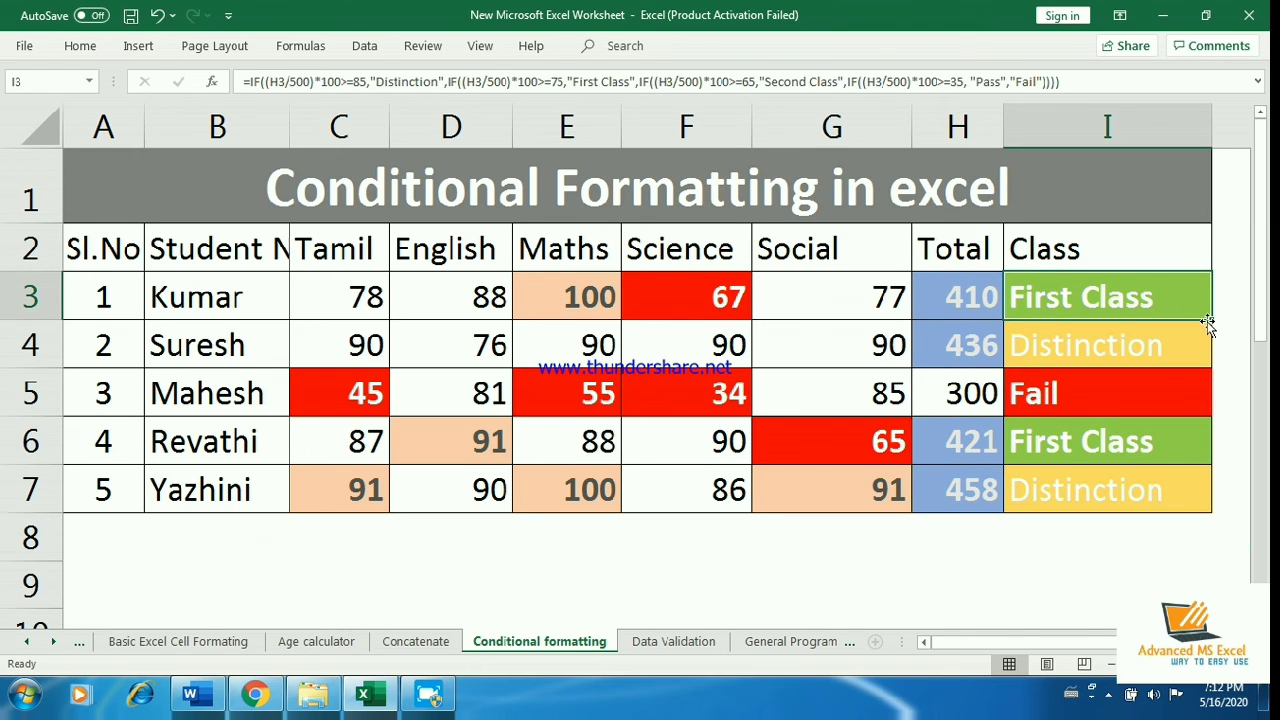
pyautogui.moveTo(1211, 323); pyautogui.dragTo(1216, 510)
pyautogui.click(1027, 397)
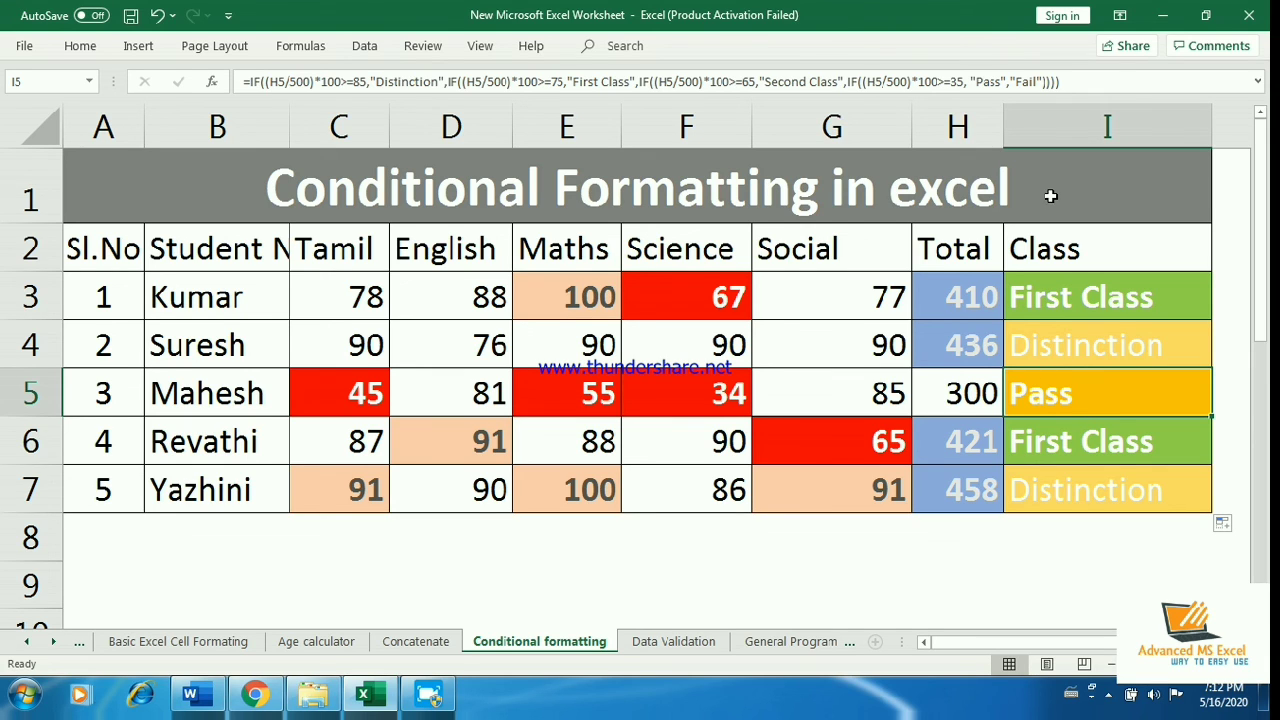
# - Insert an empty column before Class and narrow the Social column G
pyautogui.click(1041, 133)
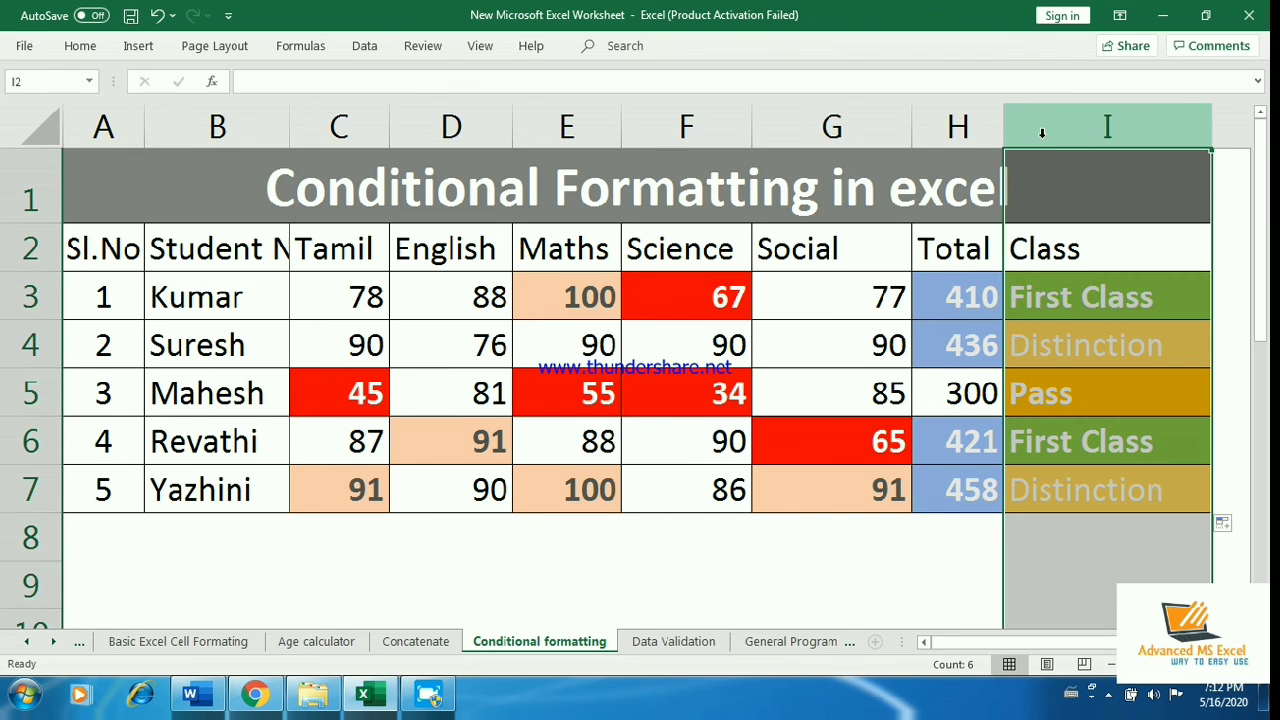
pyautogui.click(1017, 345)
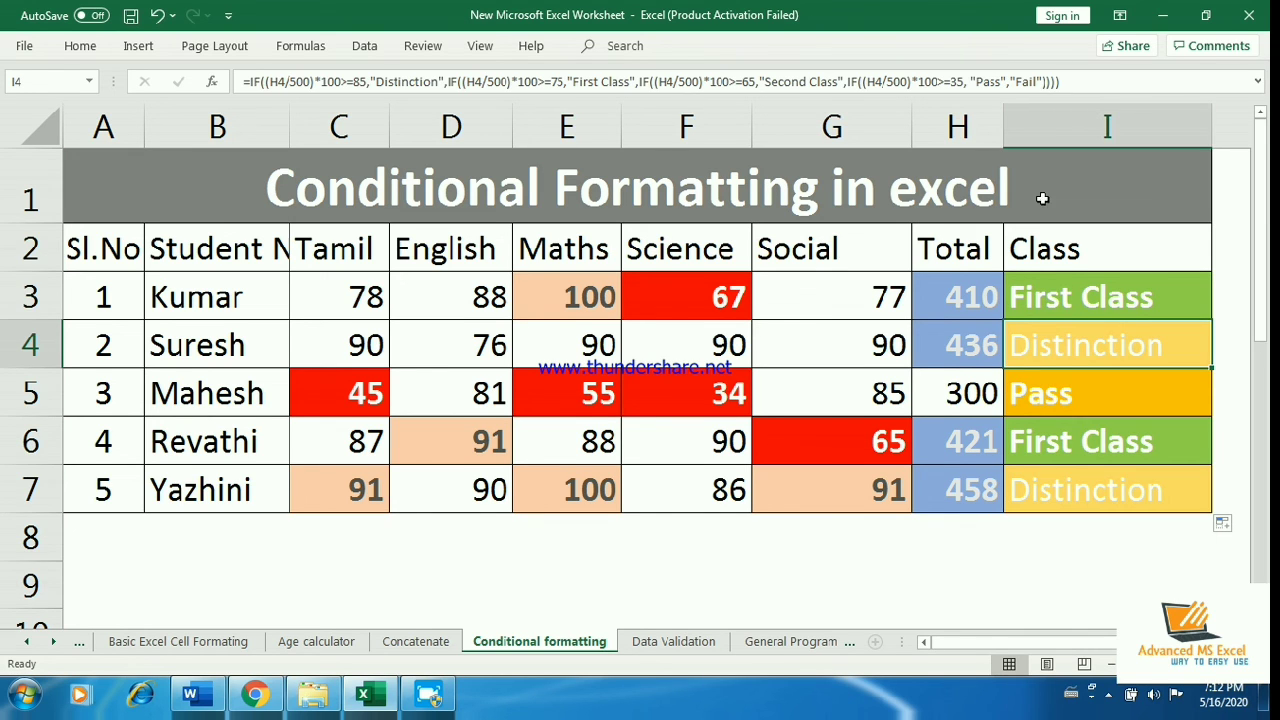
pyautogui.click(1039, 126)
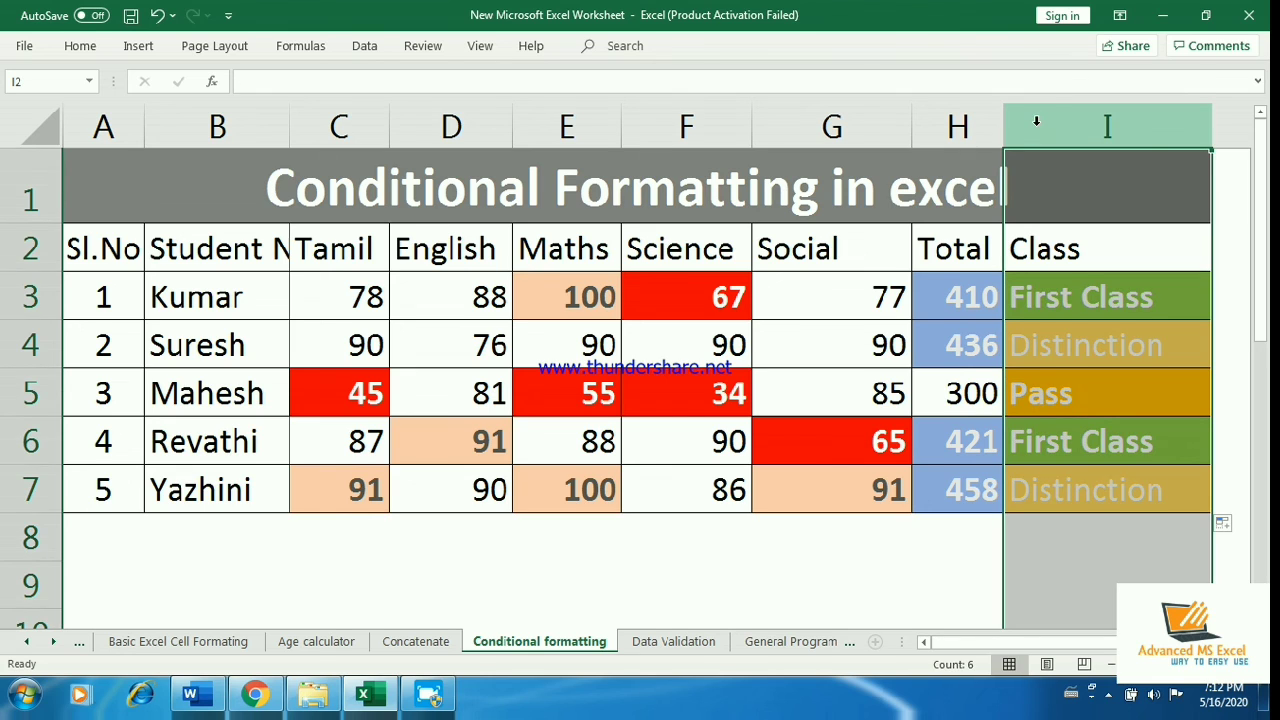
pyautogui.hotkey('ctrl', '+')
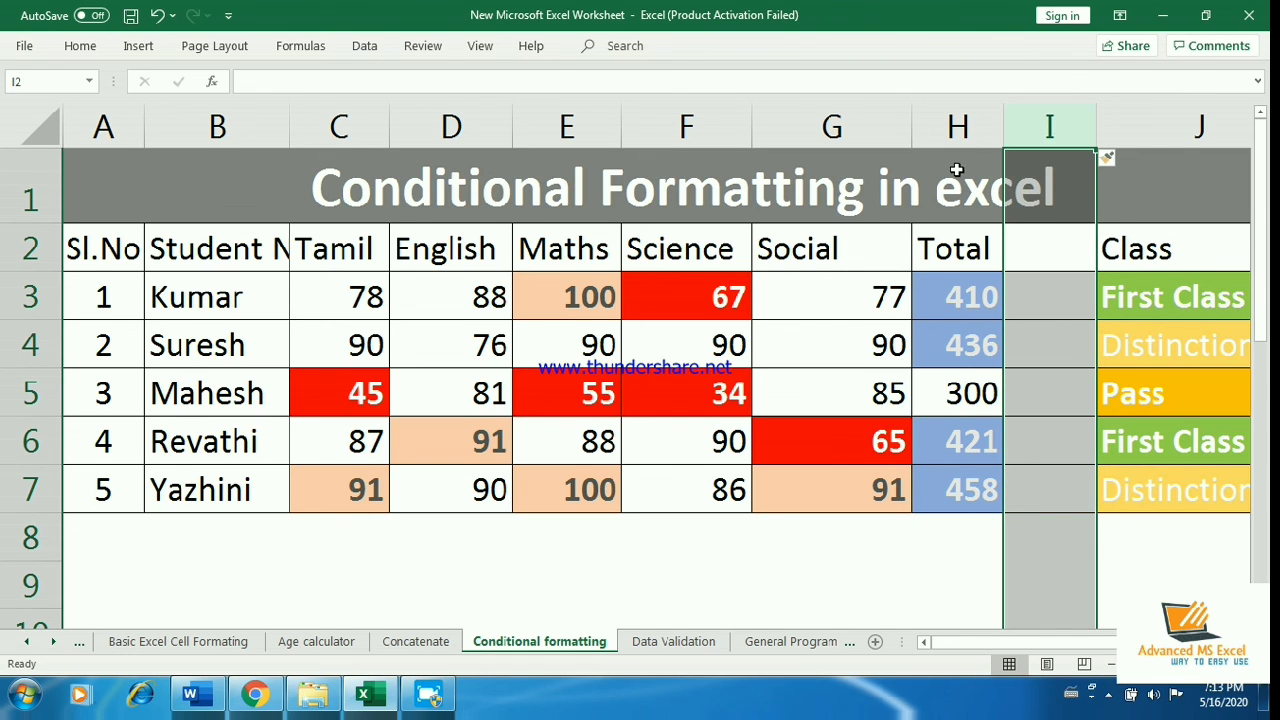
pyautogui.moveTo(910, 128)
pyautogui.mouseDown()
pyautogui.moveTo(831, 135)
pyautogui.moveTo(848, 131)
pyautogui.mouseUp()
# - Enter the heading "Percet" in cell I2
pyautogui.click(979, 231)
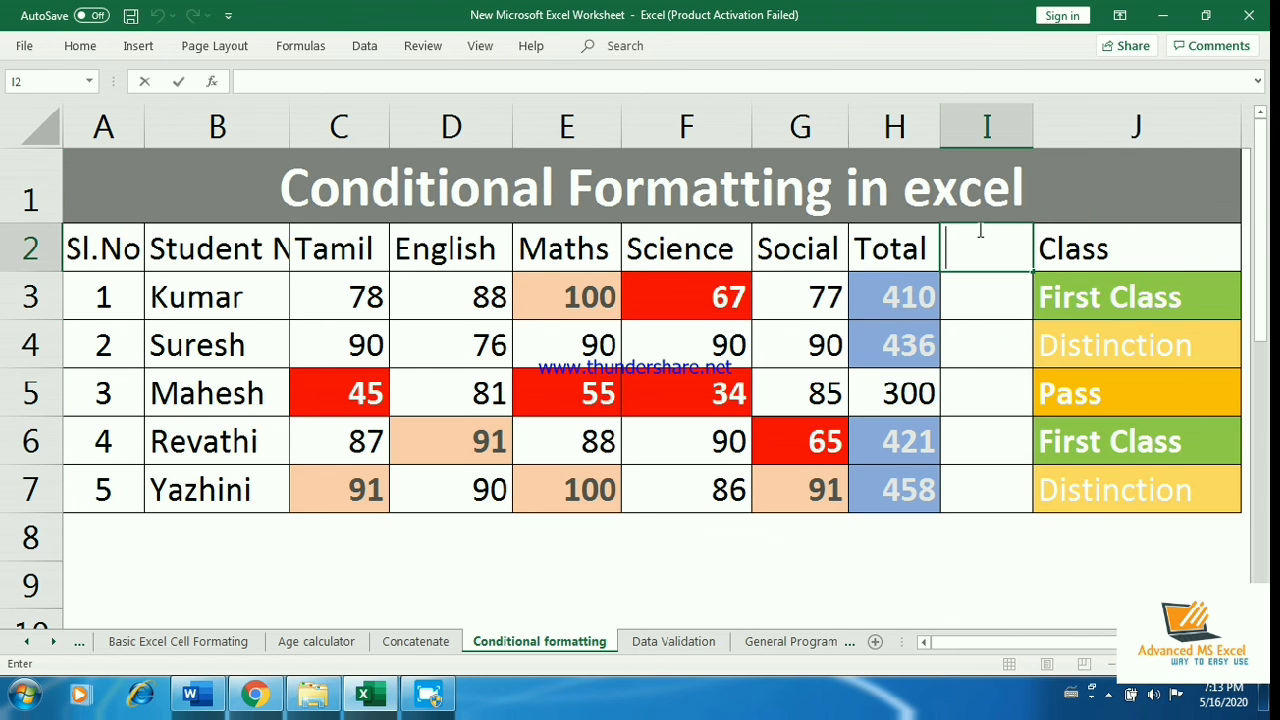
pyautogui.write('Pe')
pyautogui.write('rcentage')
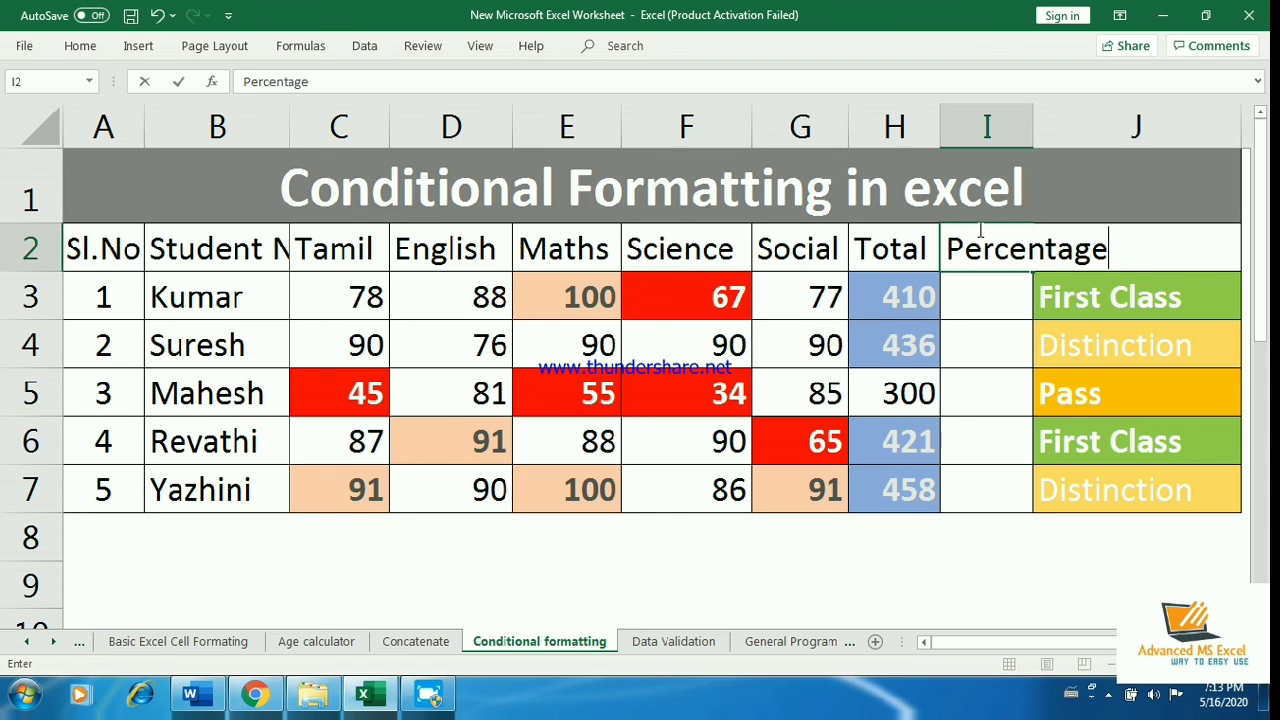
pyautogui.press('BackSpace')
pyautogui.press('BackSpace')
pyautogui.press('BackSpace')
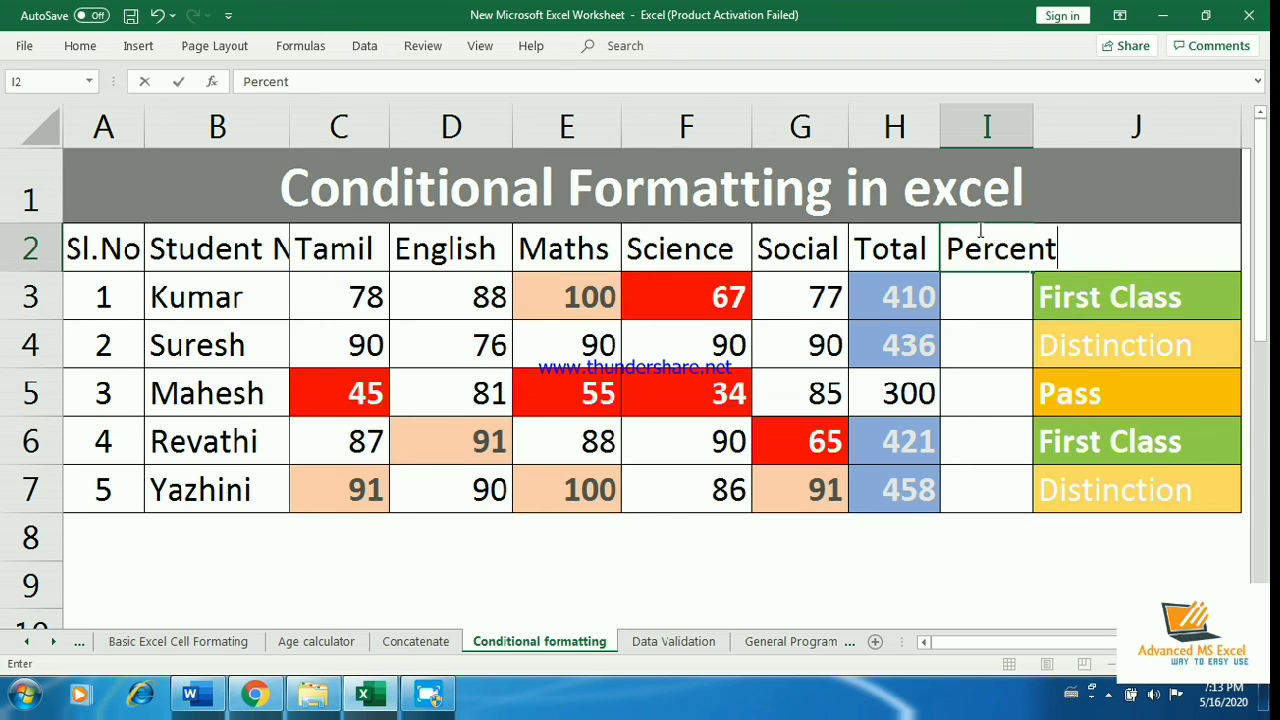
pyautogui.press('BackSpace')
pyautogui.press('BackSpace')
pyautogui.write('t')
pyautogui.press('Return')
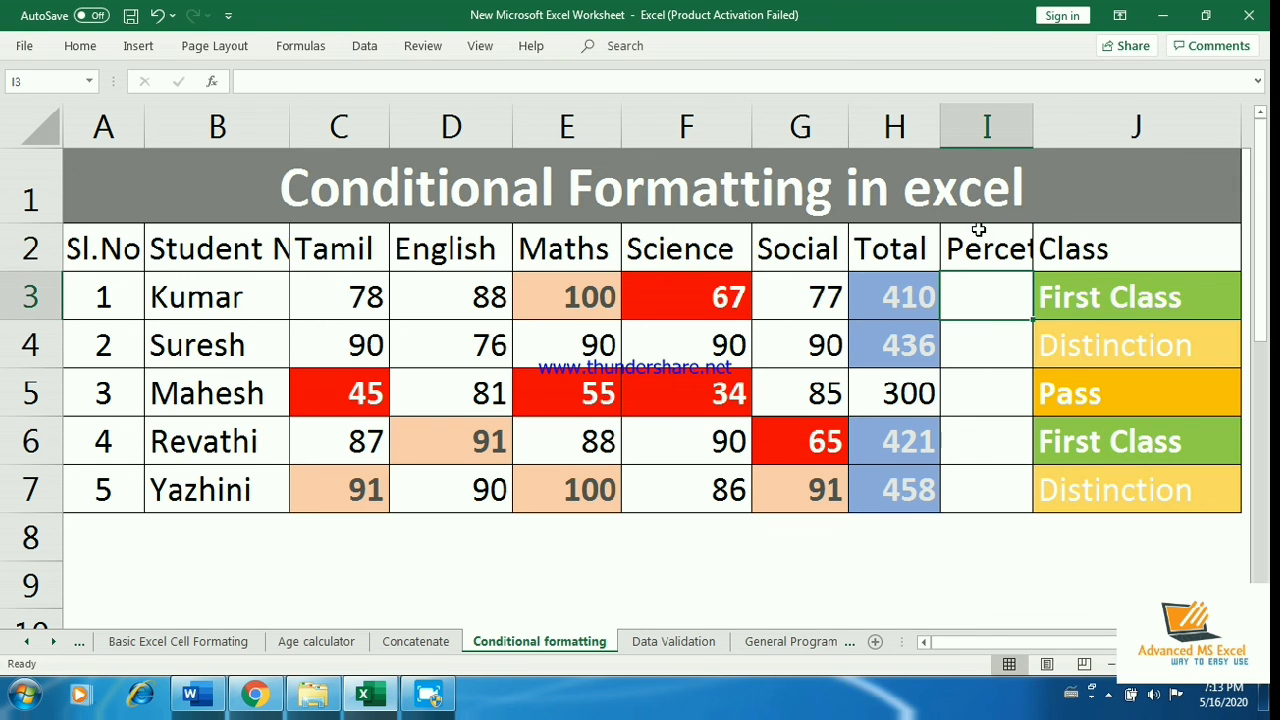
# - Enter =H3/500 in I3 and fill it down through I7
pyautogui.write('=')
pyautogui.click(912, 293)
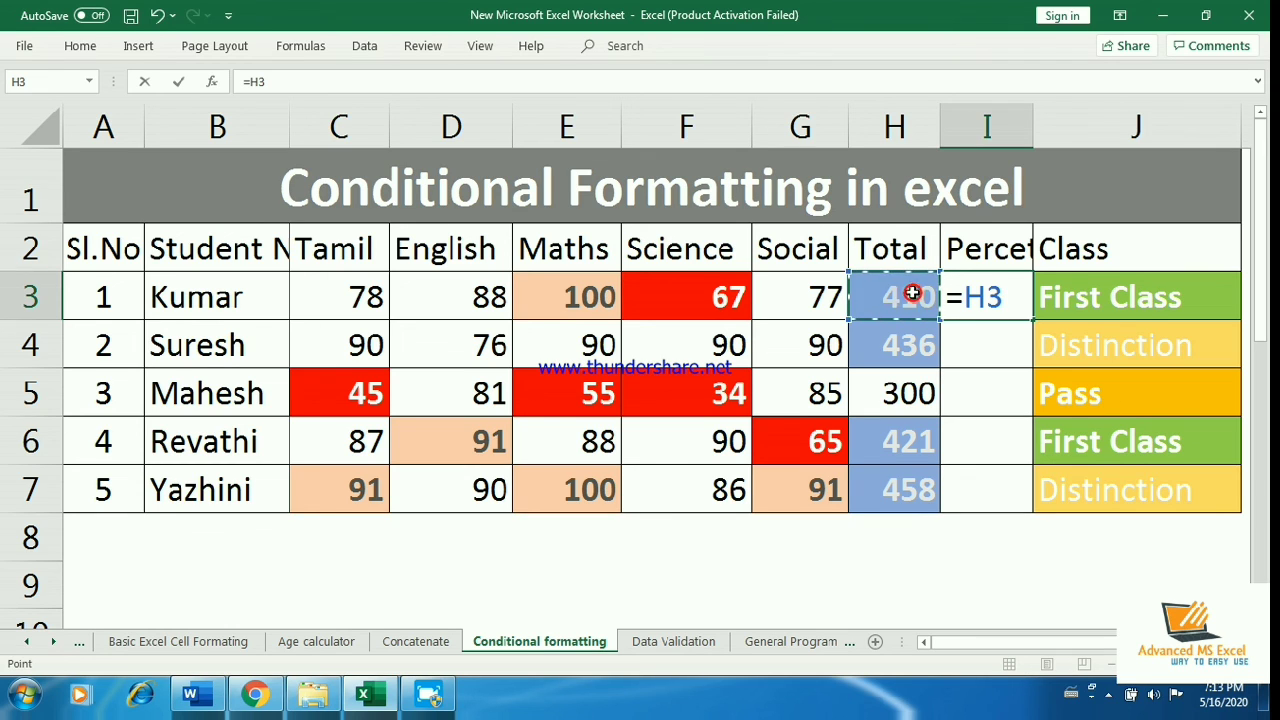
pyautogui.write('/')
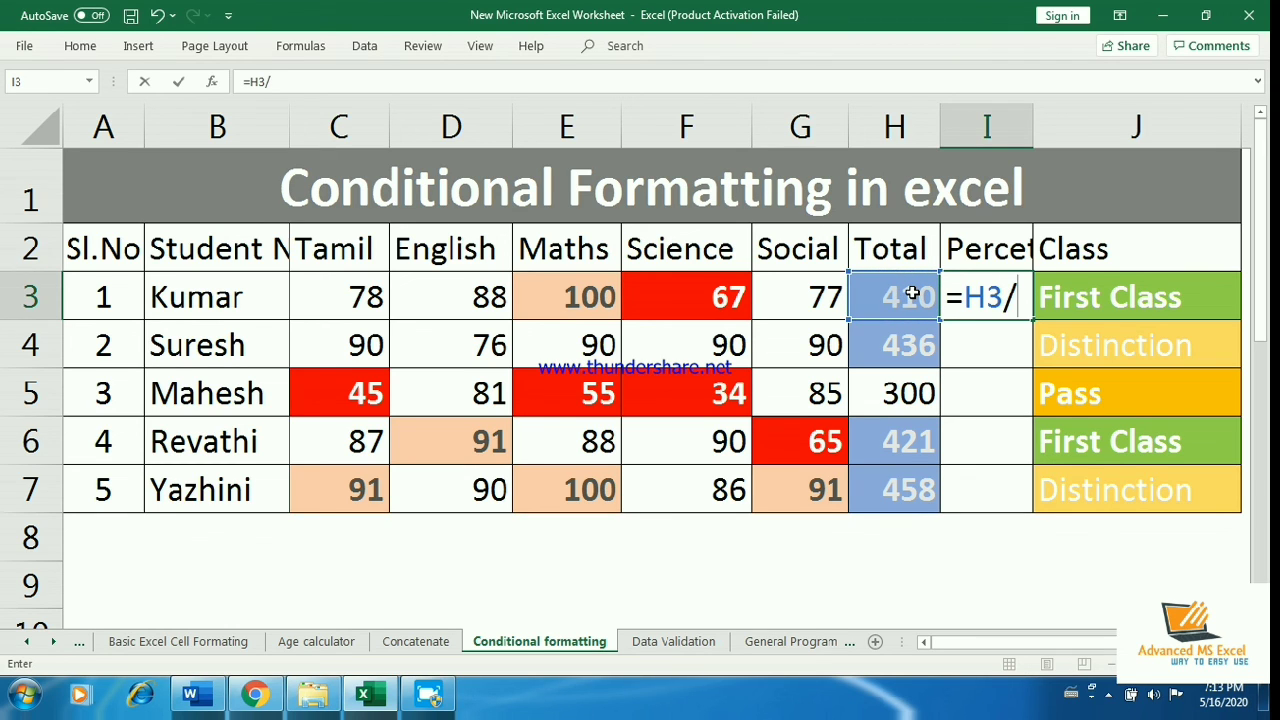
pyautogui.write('500')
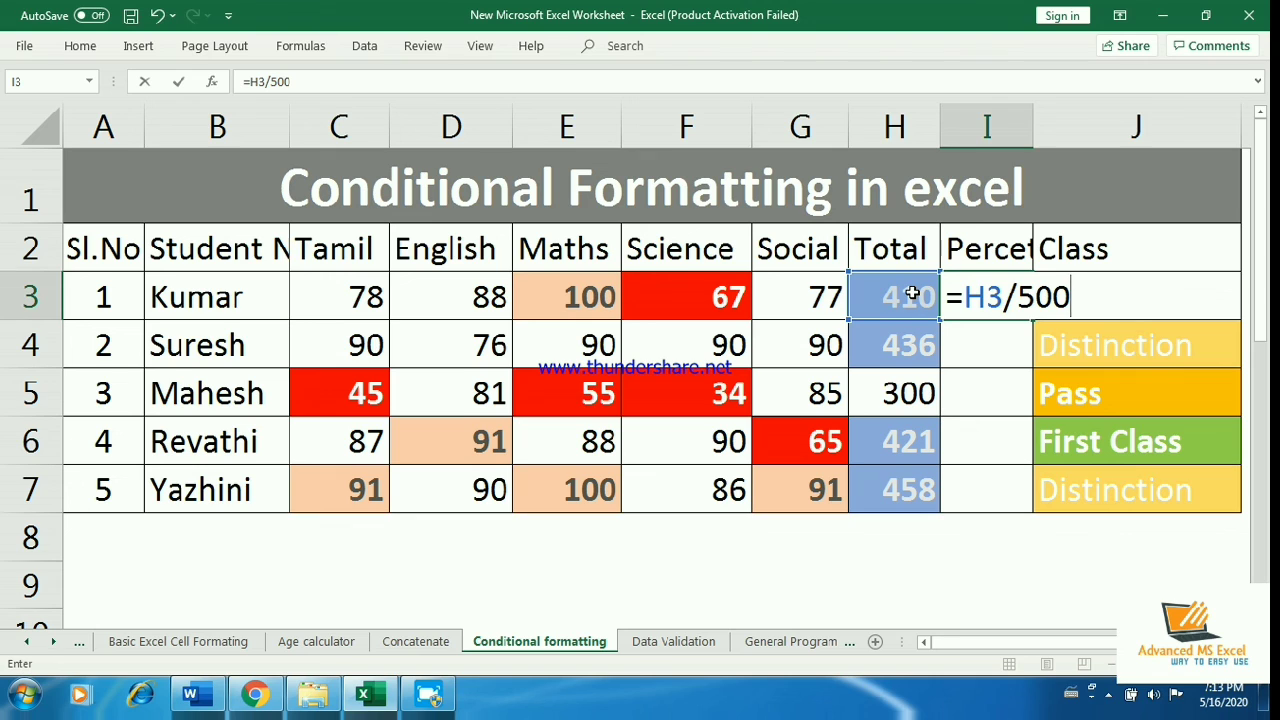
pyautogui.press('Return')
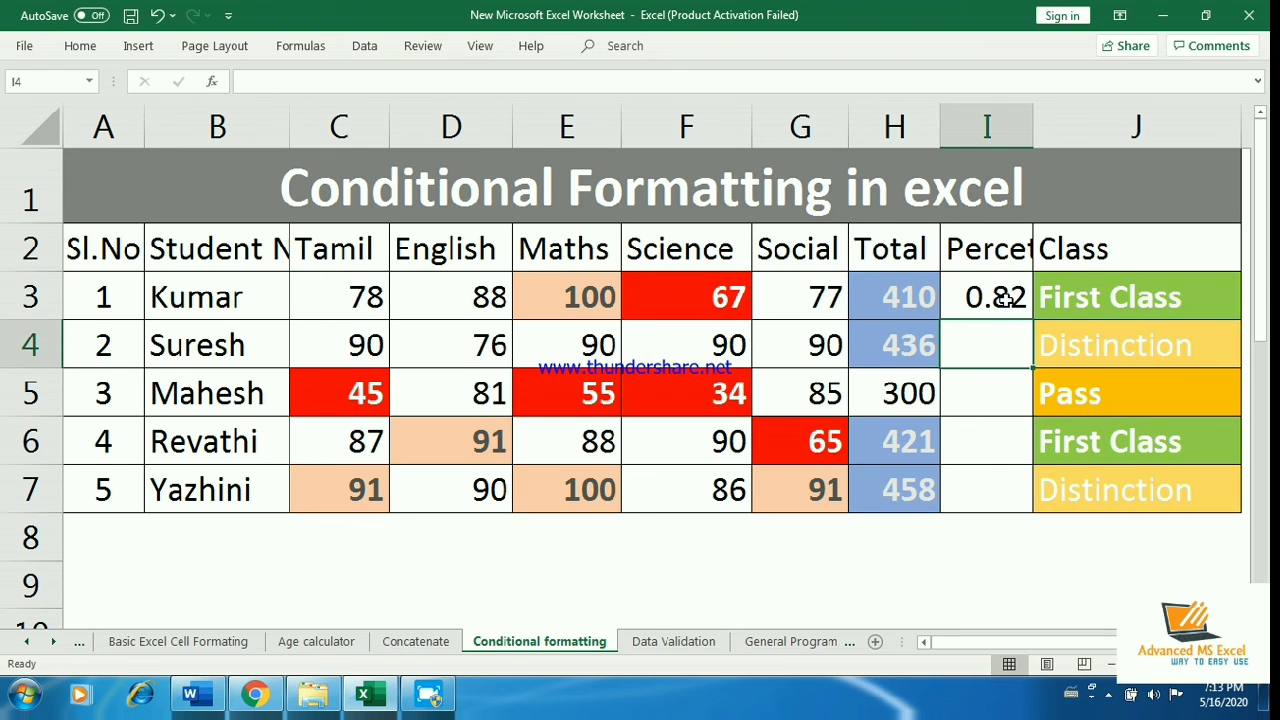
pyautogui.click(1006, 298)
pyautogui.doubleClick(1033, 320)
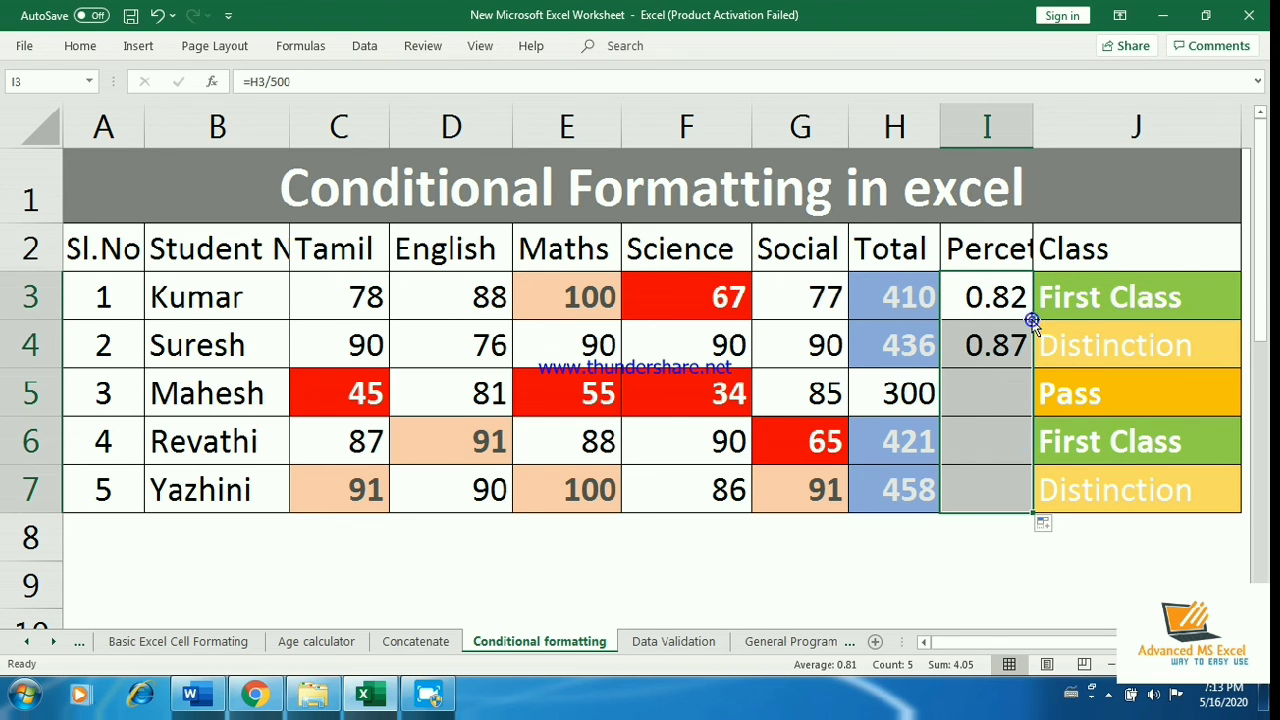
pyautogui.click(999, 105)
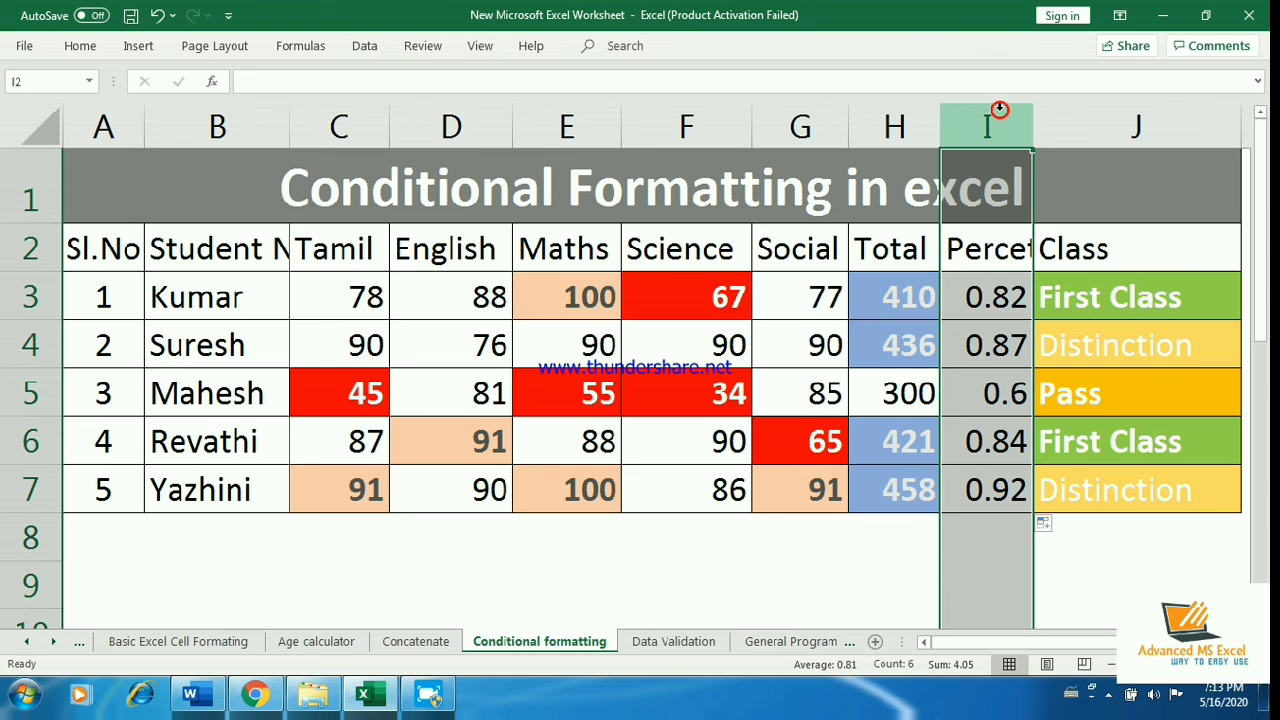
# - Format column I as Percentage with 2 decimals and autofit its width
pyautogui.rightClick(999, 106)
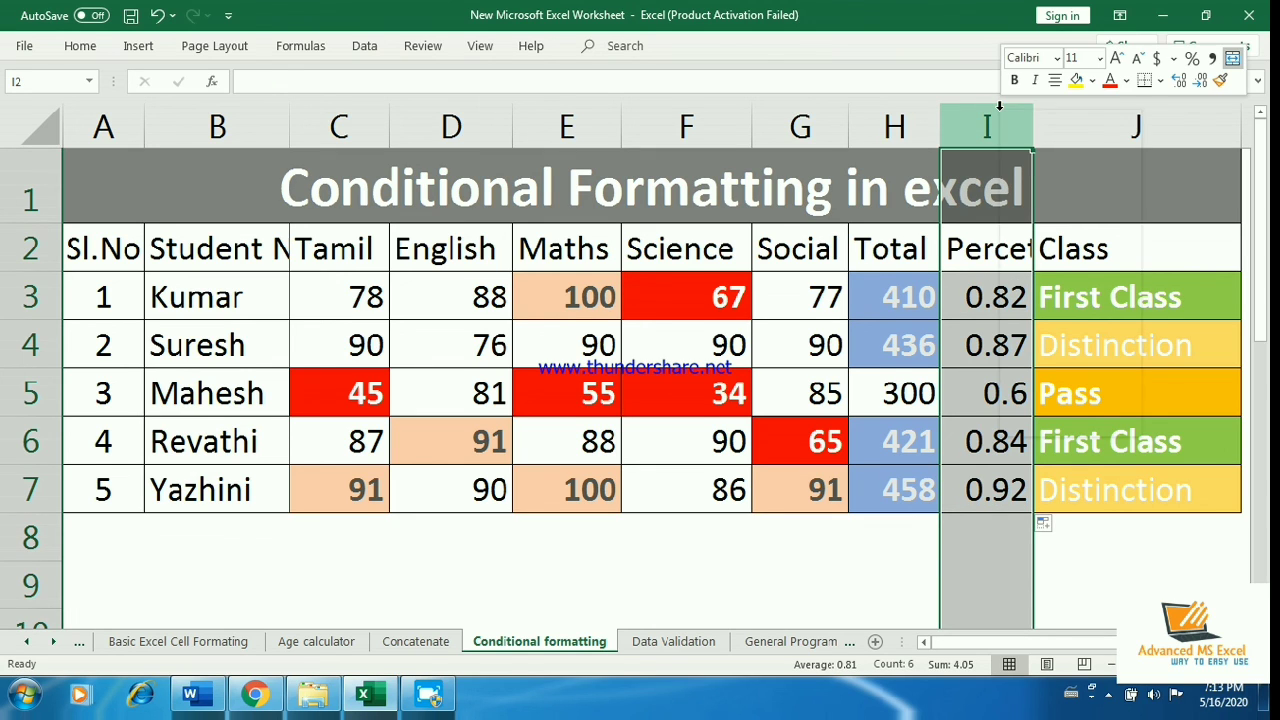
pyautogui.press('Escape')
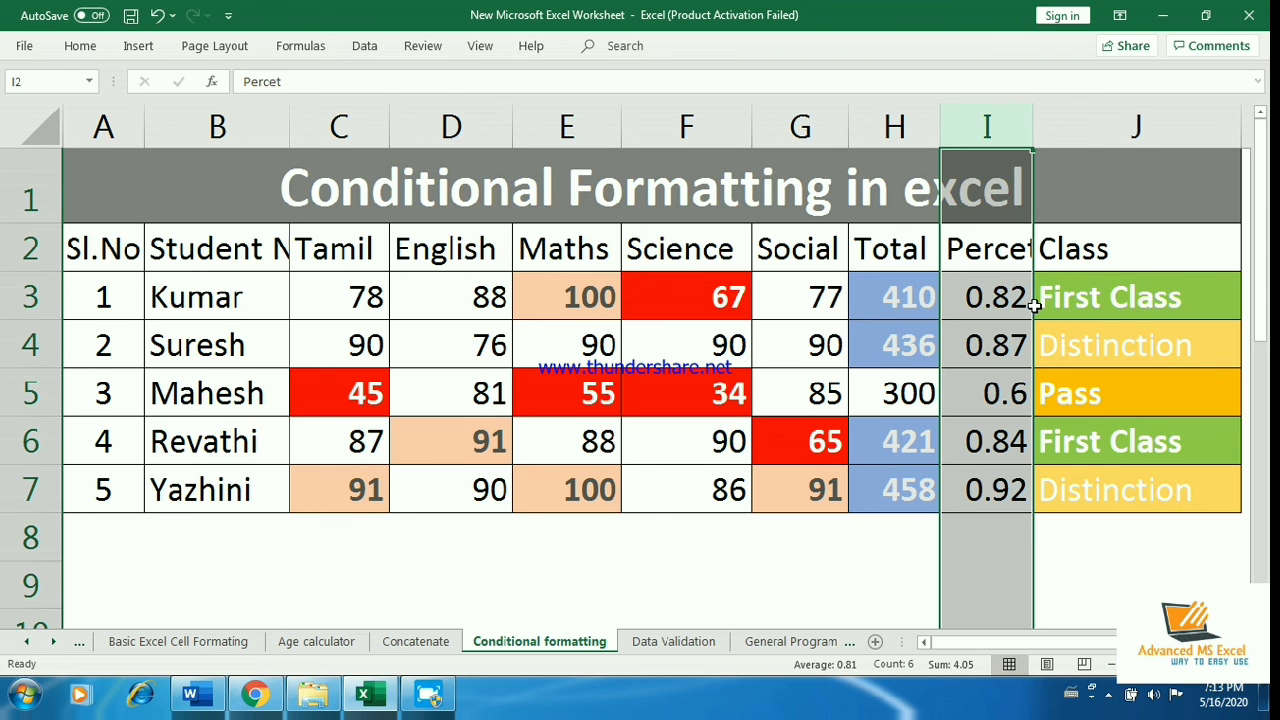
pyautogui.hotkey('ctrl', '1')
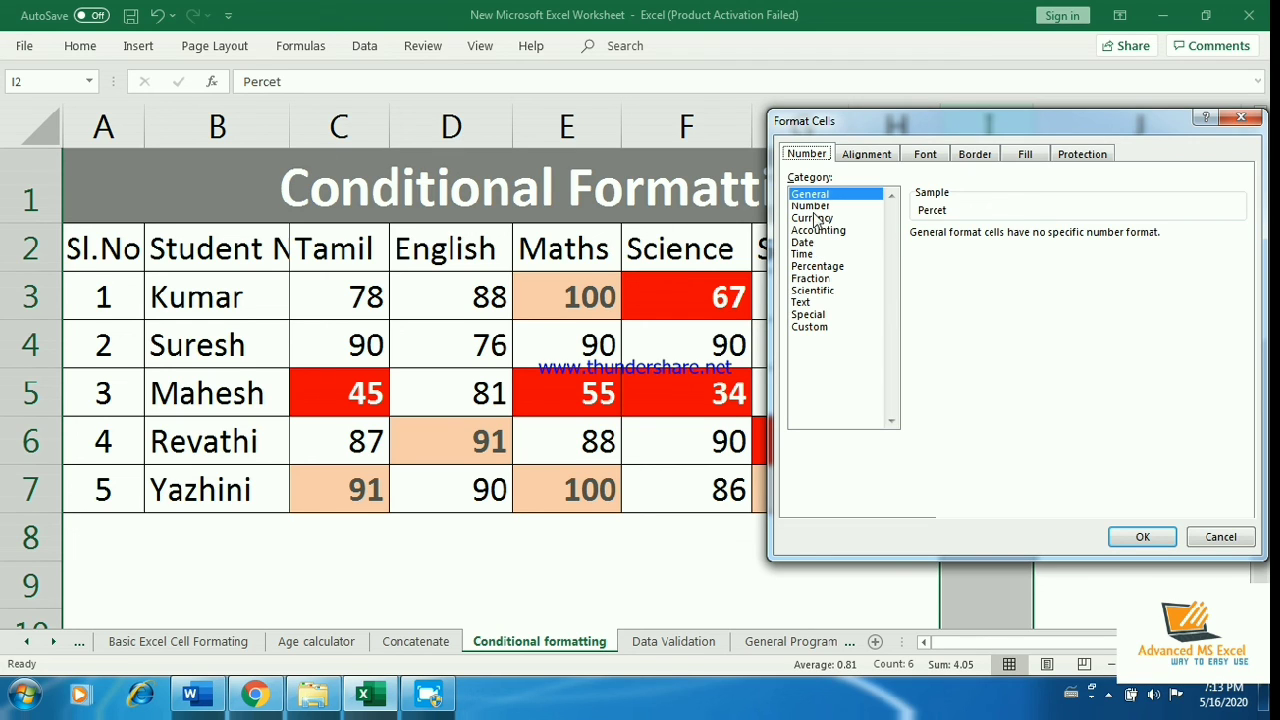
pyautogui.click(806, 244)
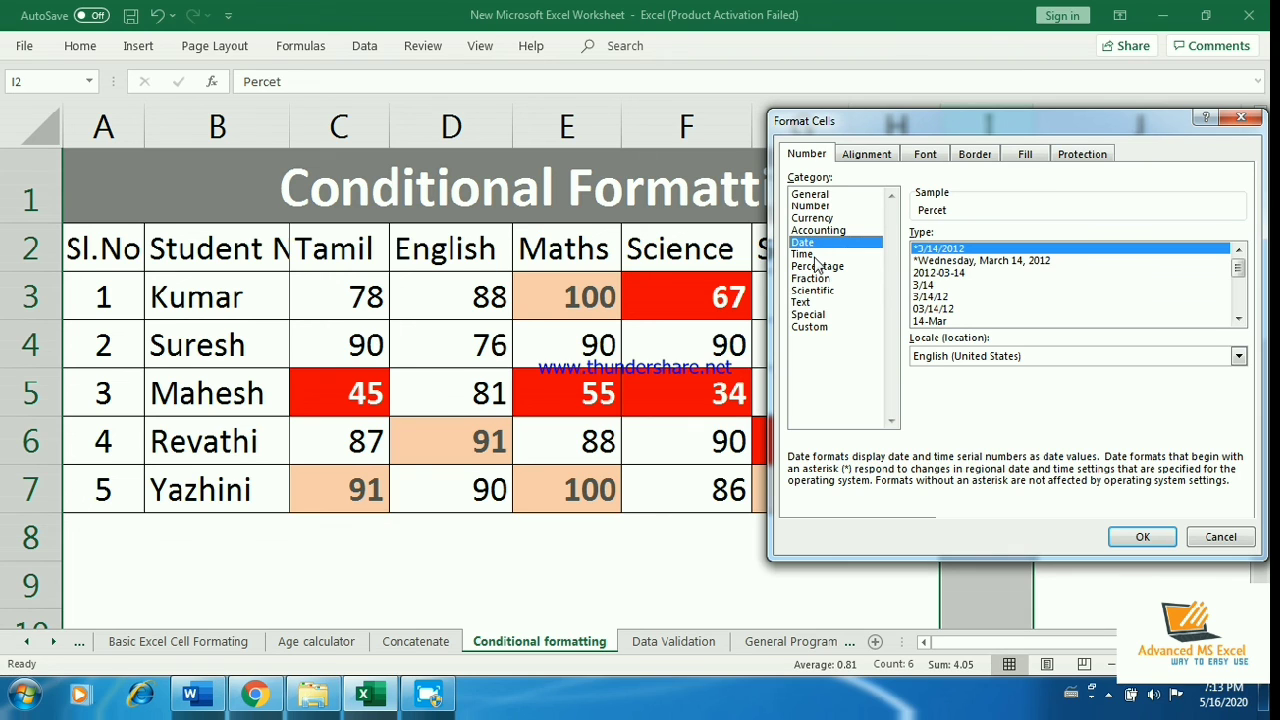
pyautogui.click(816, 266)
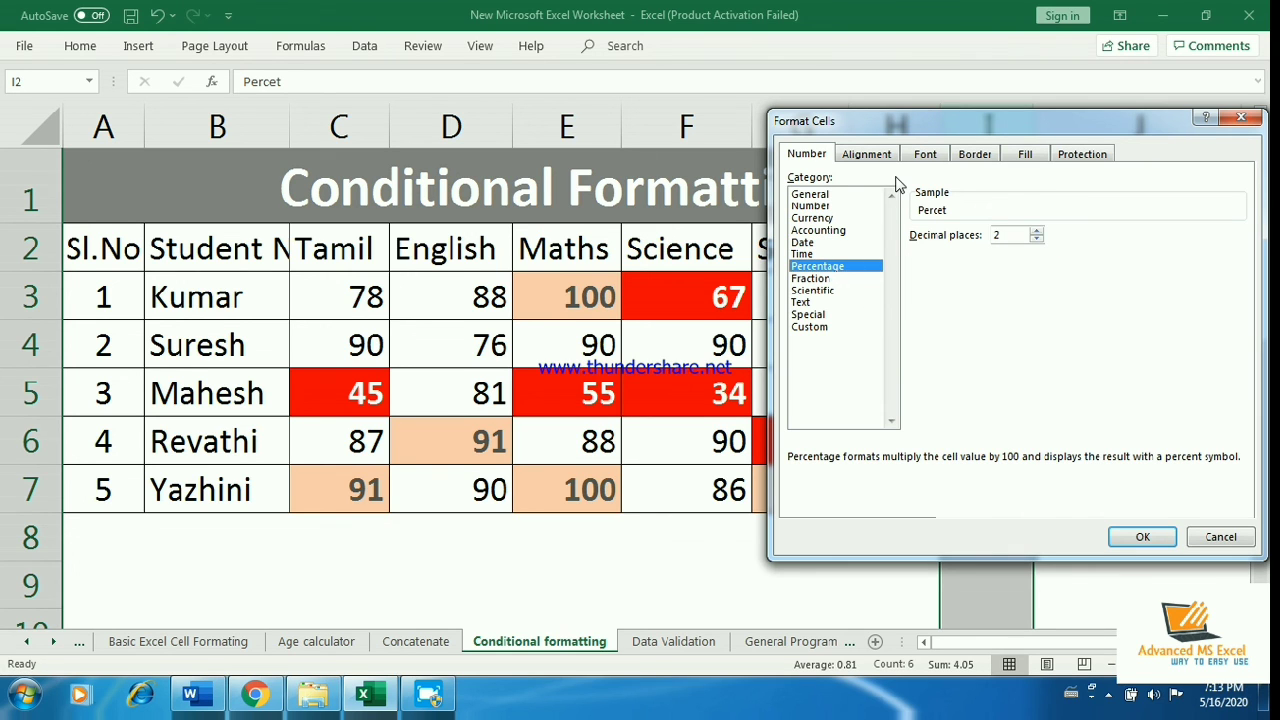
pyautogui.click(1143, 536)
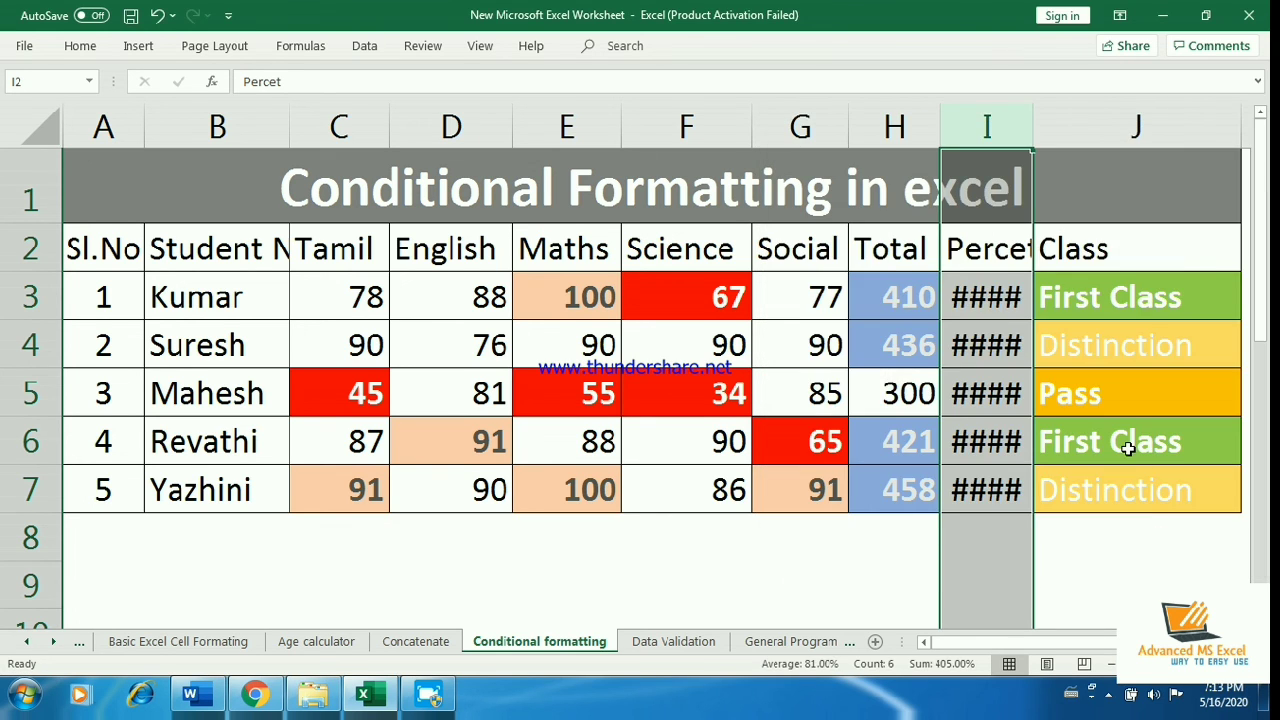
pyautogui.doubleClick(1031, 108)
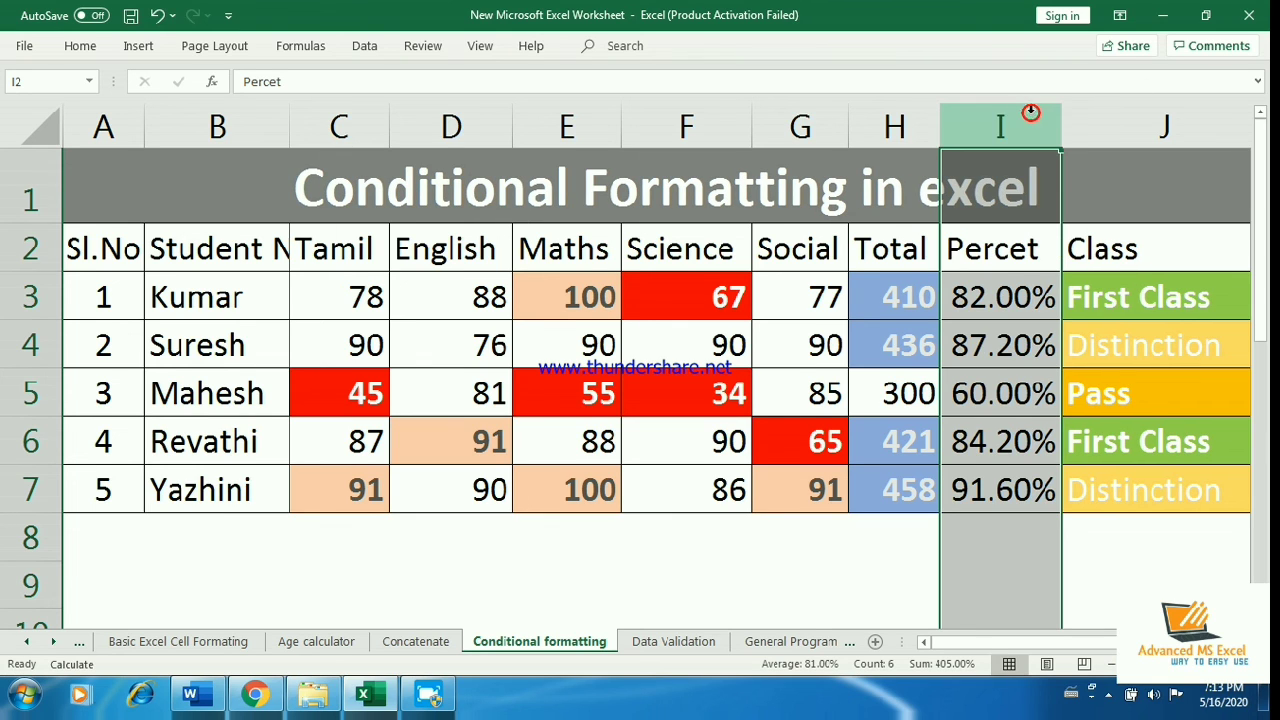
# - Check the formulas in I3 and J5, then return to column A on row 5
pyautogui.click(1020, 299)
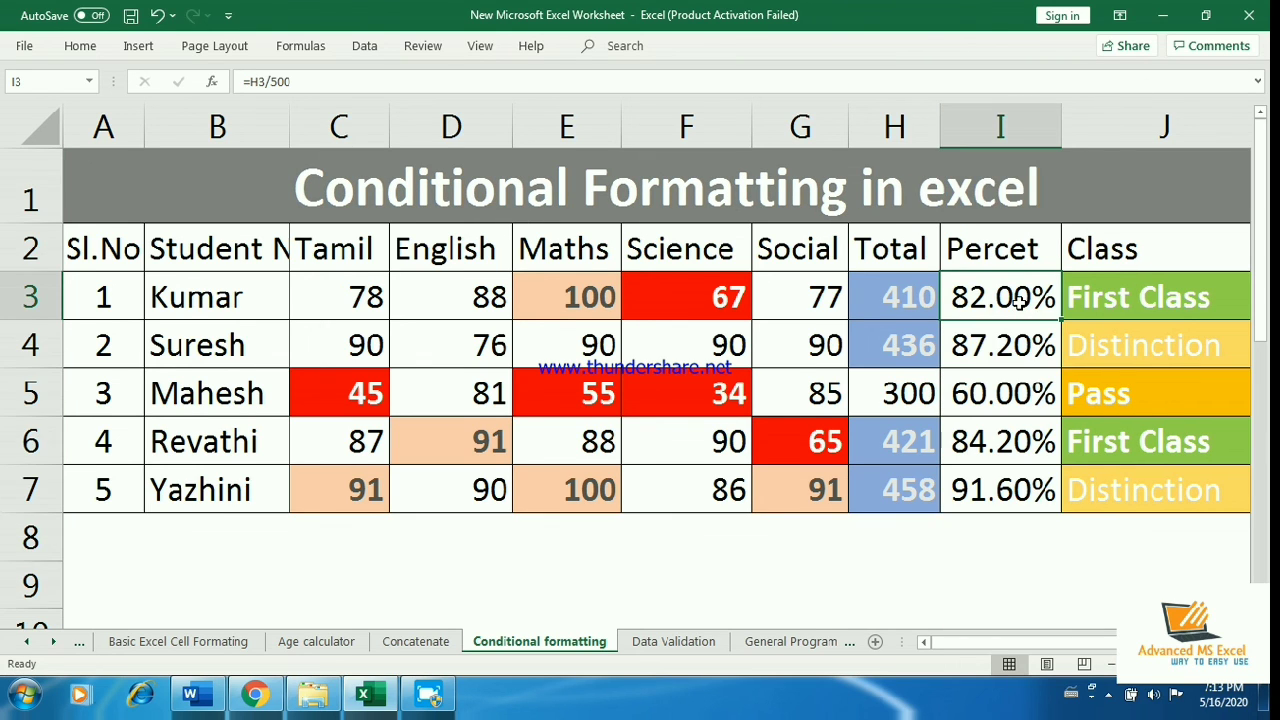
pyautogui.click(1092, 393)
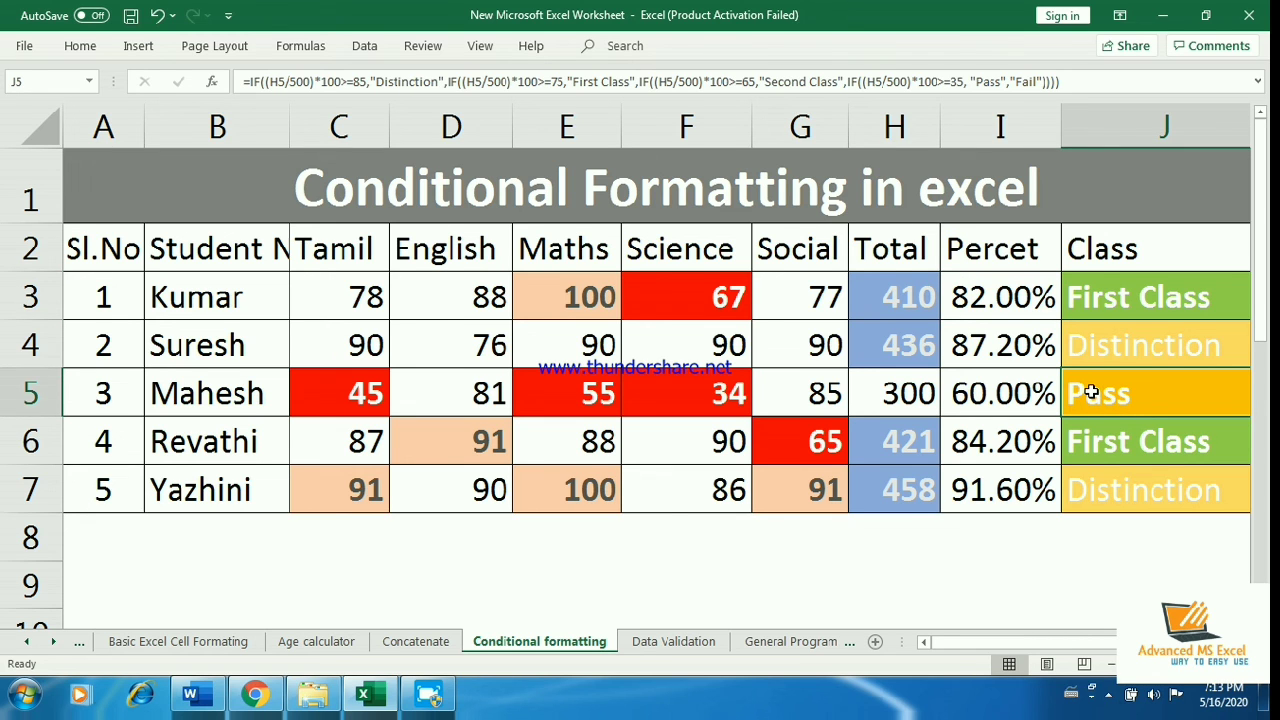
pyautogui.press('Right')
pyautogui.press('Right')
pyautogui.press('Left')
pyautogui.press('Home')
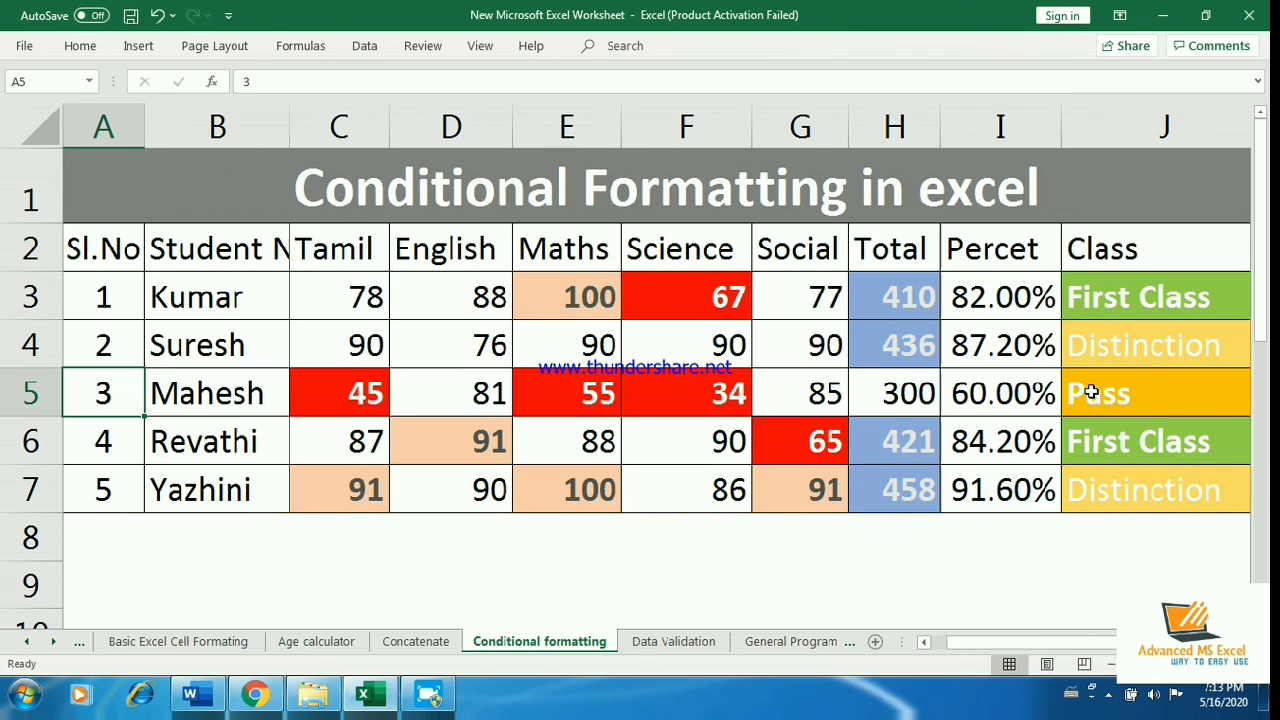